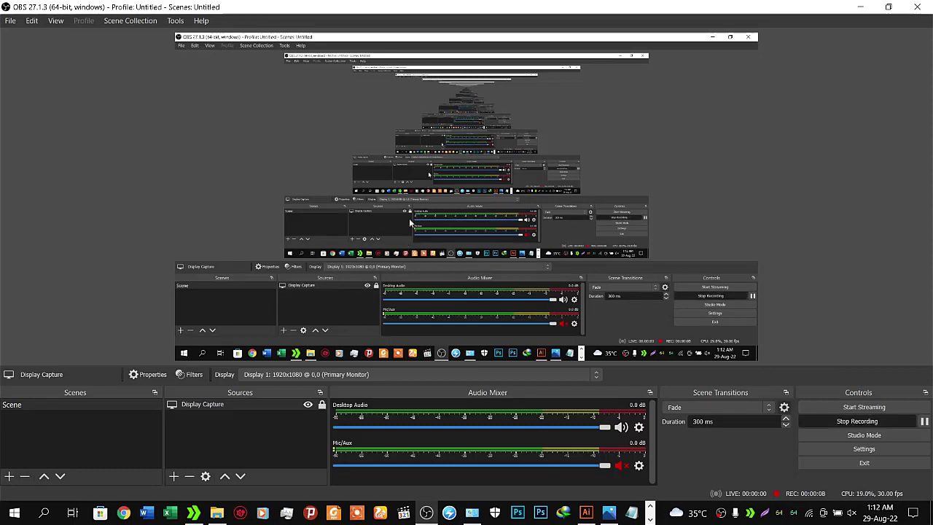
- Minimize OBS Studio to reveal Illustrator's New Document dialog for DXB Barkery
{"action": "left_click", "coordinate": [861, 8]}
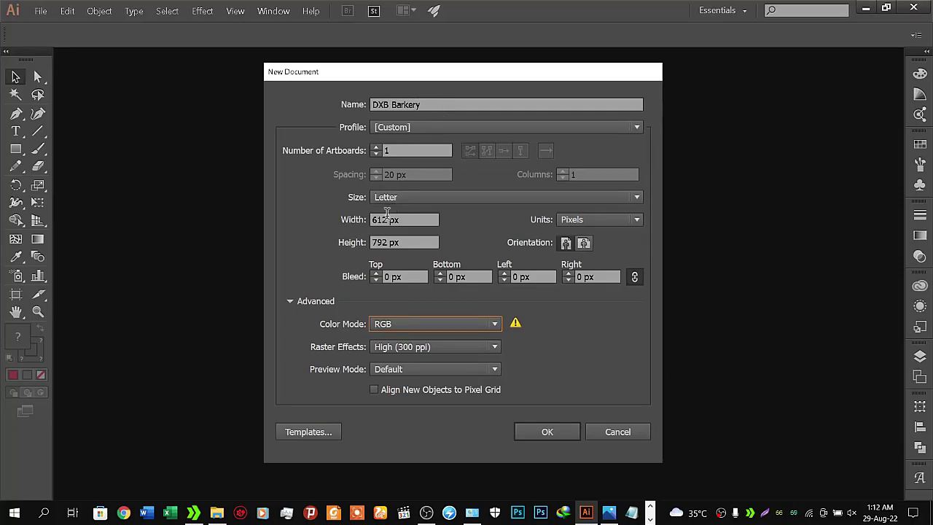
- Confirm Pixels units, RGB colour mode and High (300 ppi) raster effects, then create the document
{"action": "left_click", "coordinate": [598, 220]}
{"action": "left_click", "coordinate": [597, 318]}
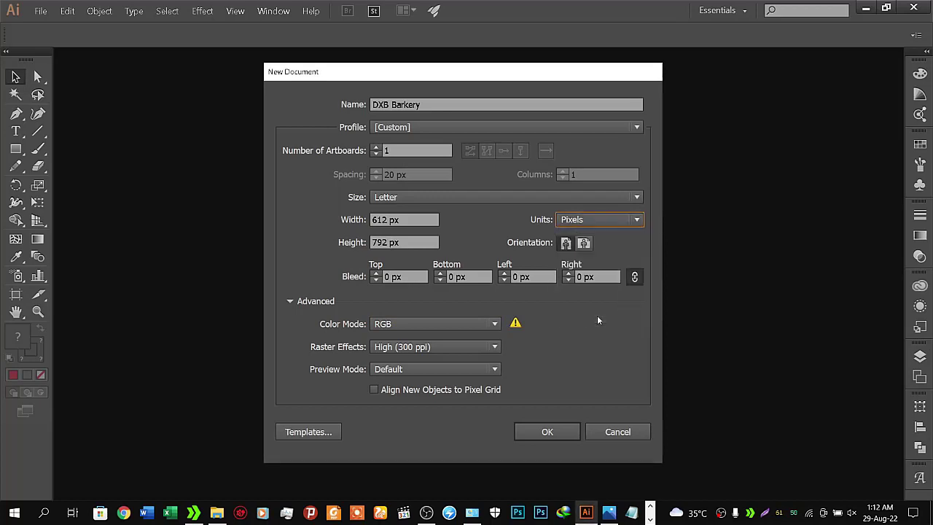
{"action": "left_click", "coordinate": [446, 324]}
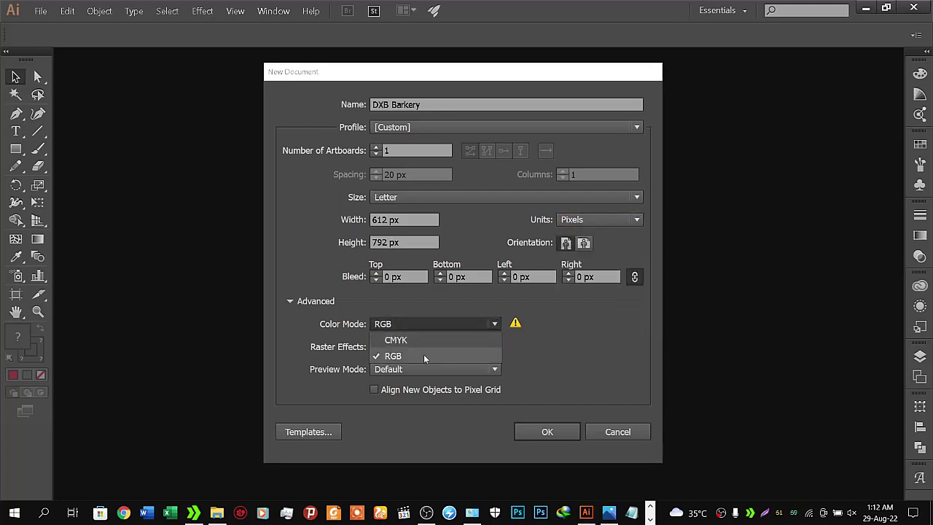
{"action": "left_click", "coordinate": [424, 355]}
{"action": "left_click", "coordinate": [423, 347]}
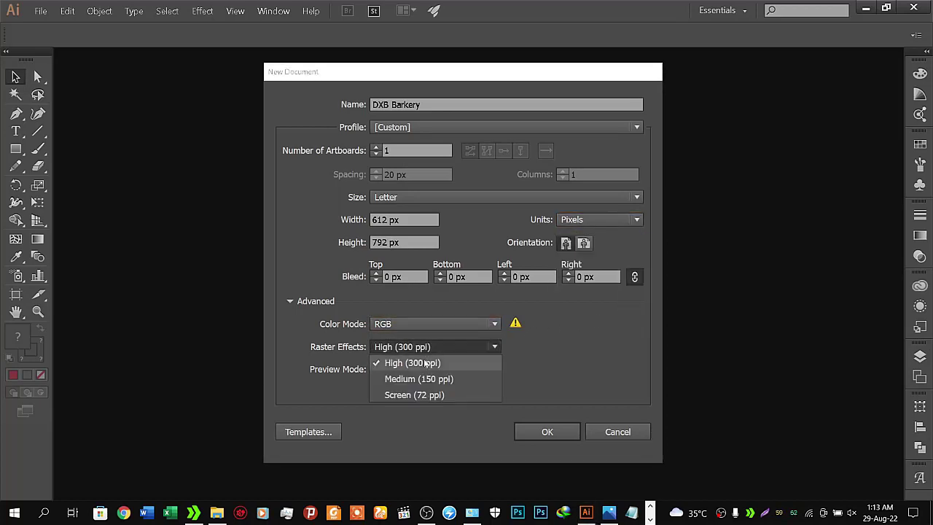
{"action": "left_click", "coordinate": [426, 367]}
{"action": "left_click", "coordinate": [546, 431]}
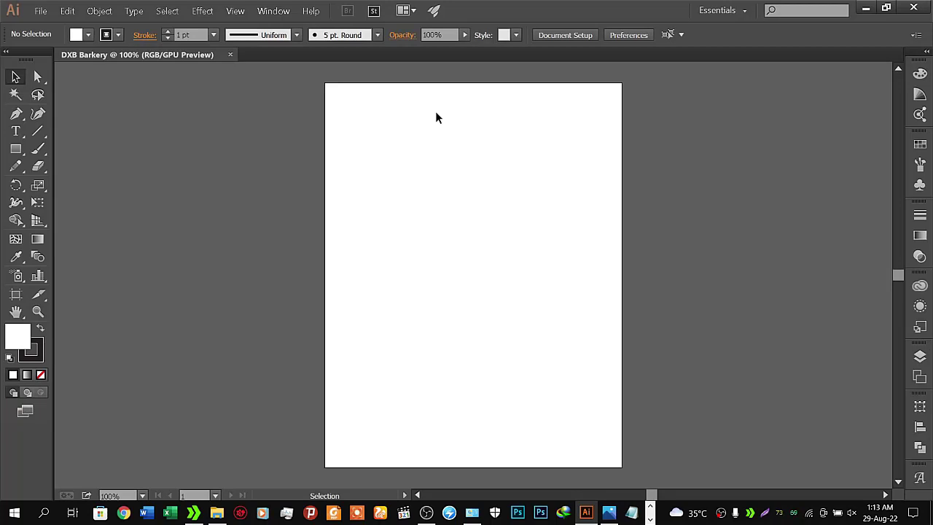
- Set the default stroke to None and widen the artboard to 761 × 792 px
{"action": "left_click", "coordinate": [120, 37]}
{"action": "left_click", "coordinate": [9, 59]}
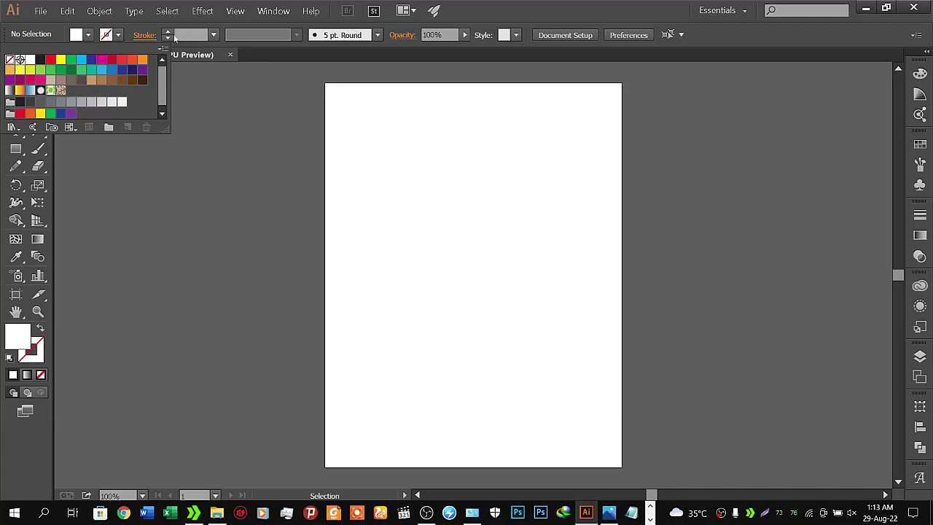
{"action": "left_click", "coordinate": [15, 294]}
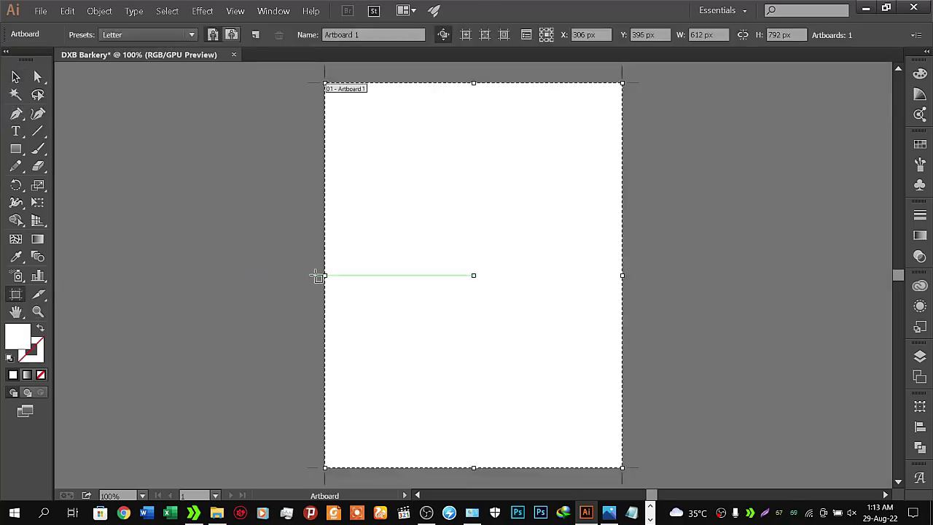
{"action": "left_click_drag", "start_coordinate": [318, 276], "coordinate": [285, 276]}
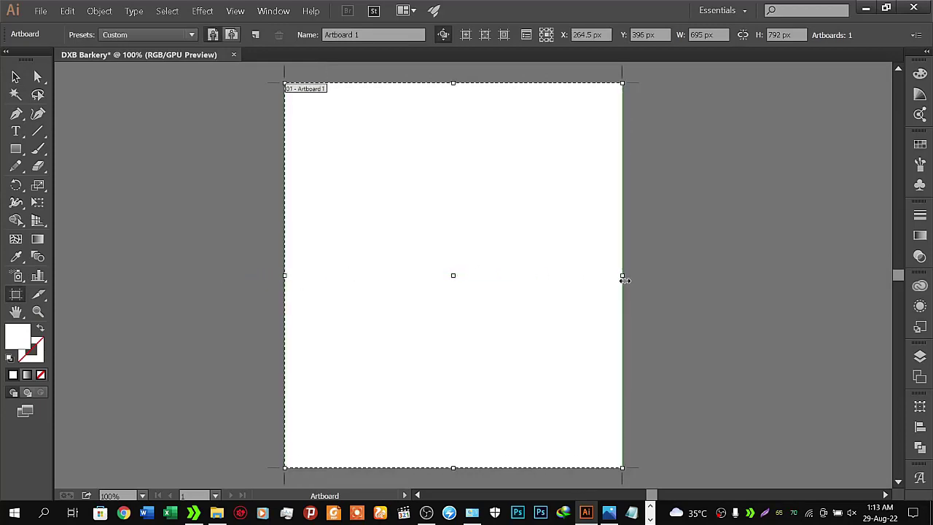
{"action": "left_click_drag", "start_coordinate": [625, 280], "coordinate": [646, 277]}
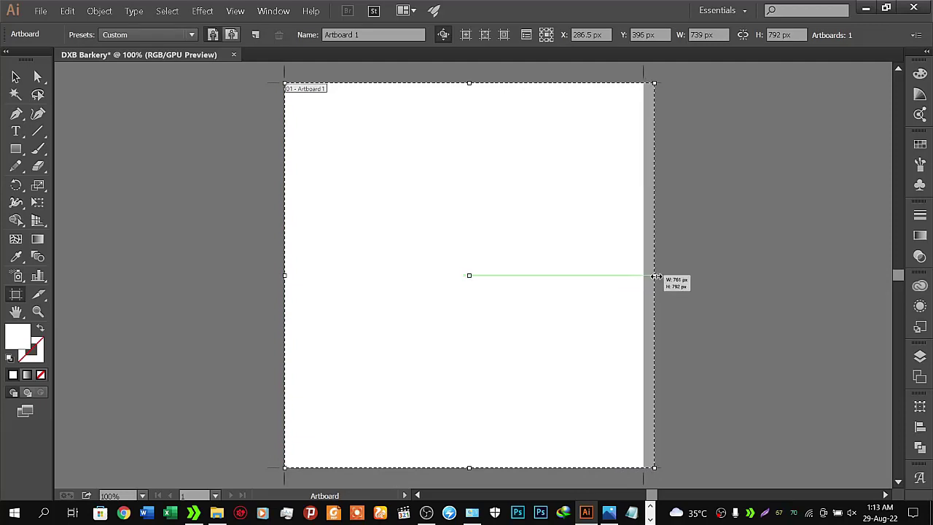
{"action": "left_click_drag", "start_coordinate": [646, 275], "coordinate": [654, 276]}
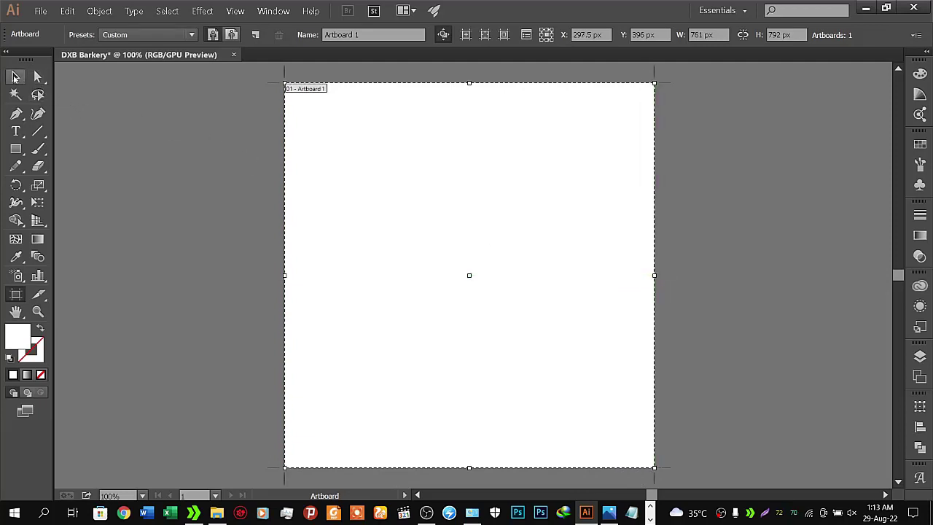
{"action": "left_click", "coordinate": [15, 77]}
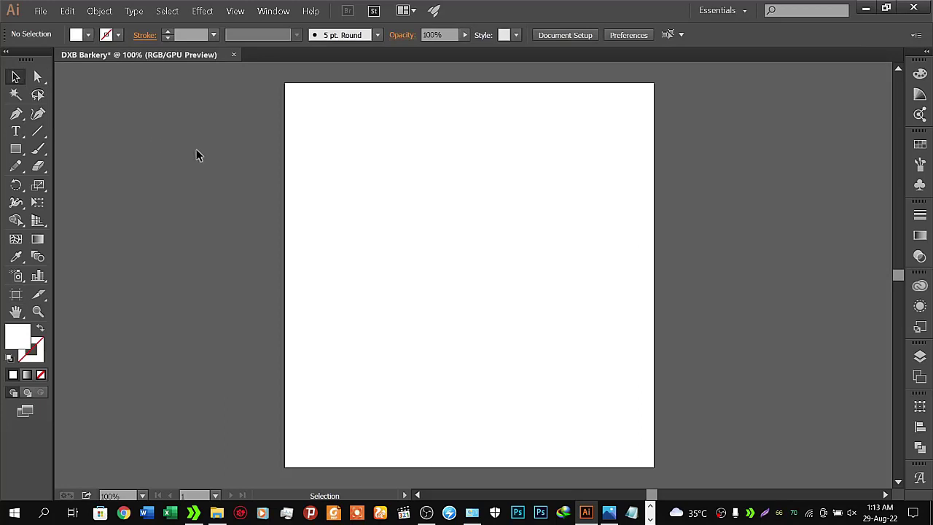
- Draw a small white square left of the artboard, duplicate it into a column of seven, and select the top one
{"action": "key", "text": "space"}
{"action": "left_click_drag", "start_coordinate": [197, 149], "coordinate": [289, 149]}
{"action": "left_click", "coordinate": [15, 149]}
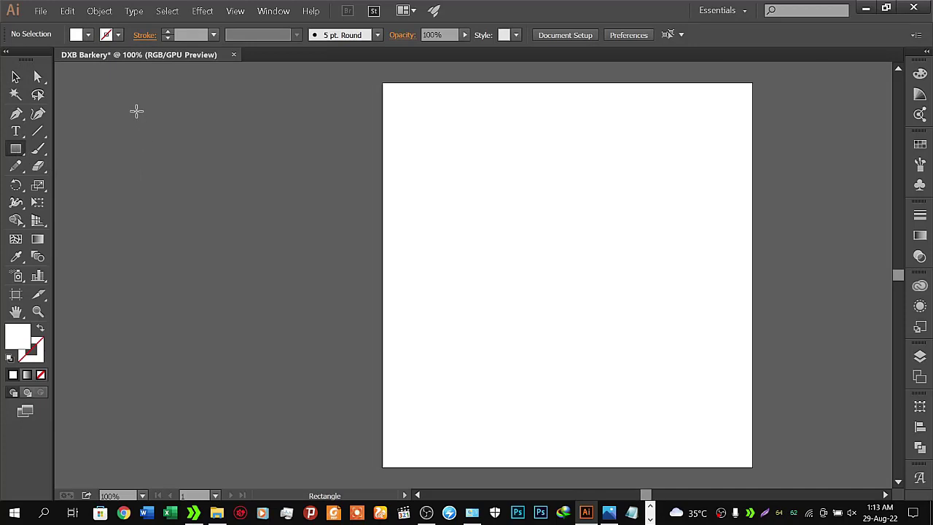
{"action": "left_click_drag", "start_coordinate": [133, 99], "coordinate": [145, 118]}
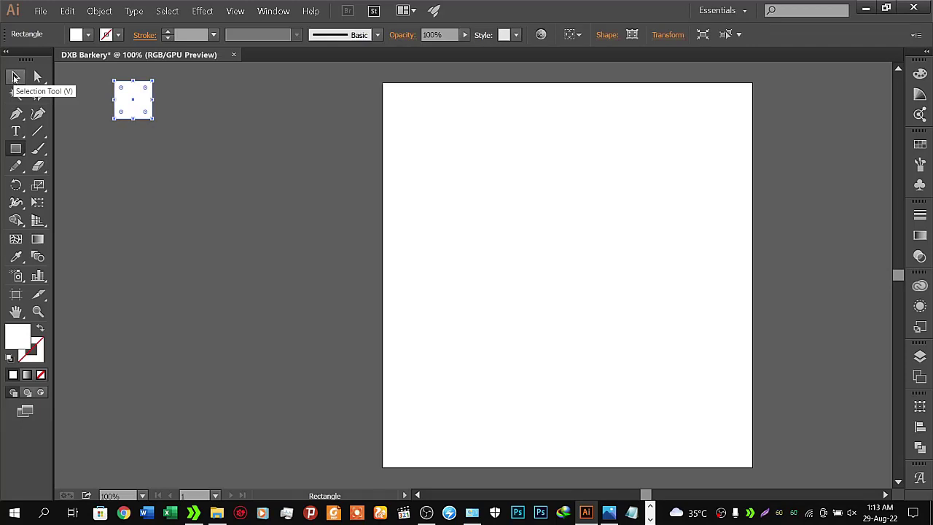
{"action": "left_click", "coordinate": [15, 77]}
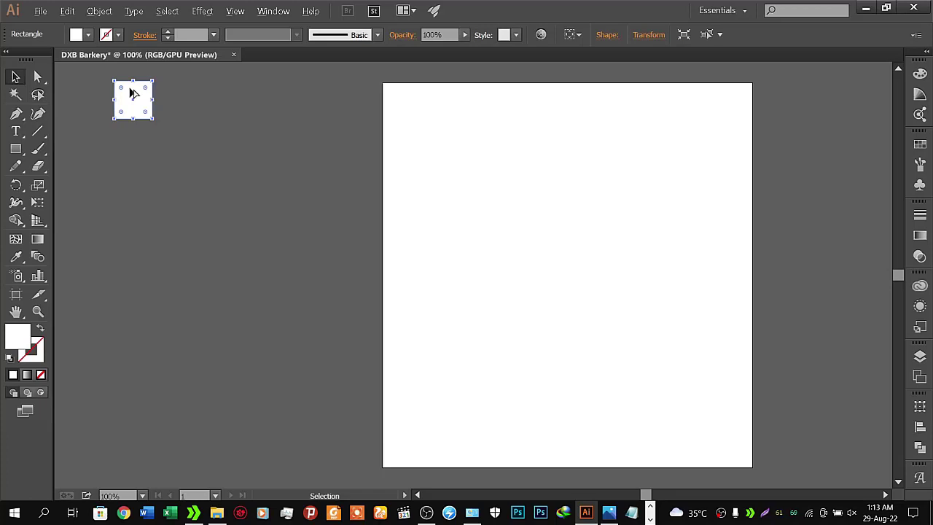
{"action": "left_click_drag", "start_coordinate": [131, 92], "coordinate": [131, 137]}
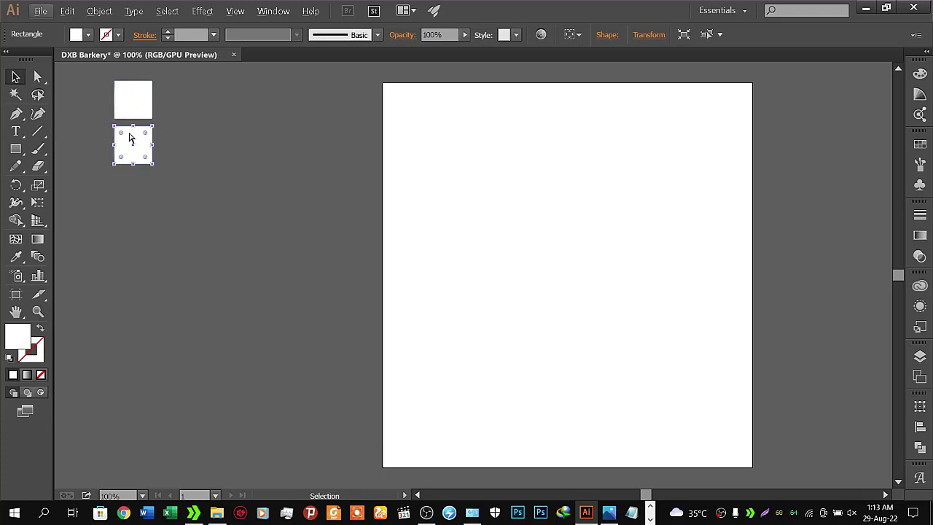
{"action": "key", "text": "ctrl+d"}
{"action": "key", "text": "ctrl+d"}
{"action": "key", "text": "ctrl+d"}
{"action": "key", "text": "ctrl+d"}
{"action": "key", "text": "ctrl+d"}
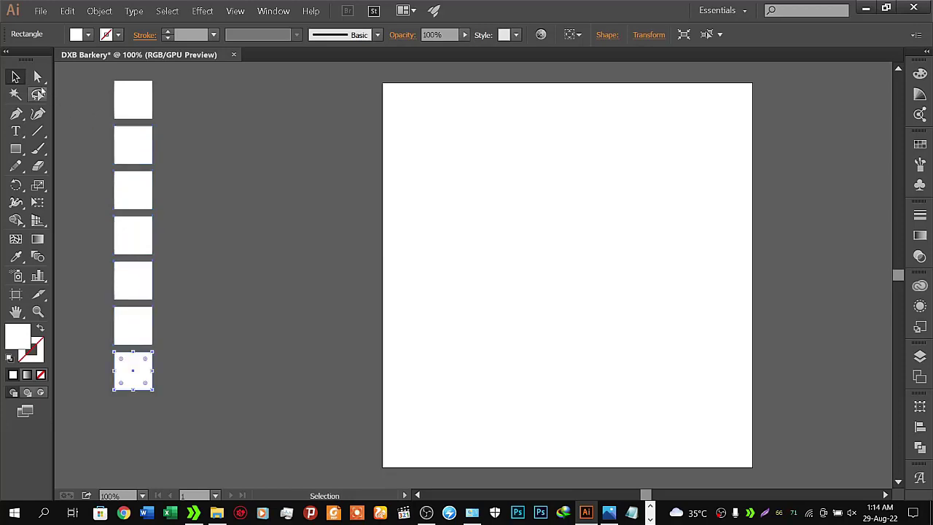
{"action": "left_click", "coordinate": [243, 168]}
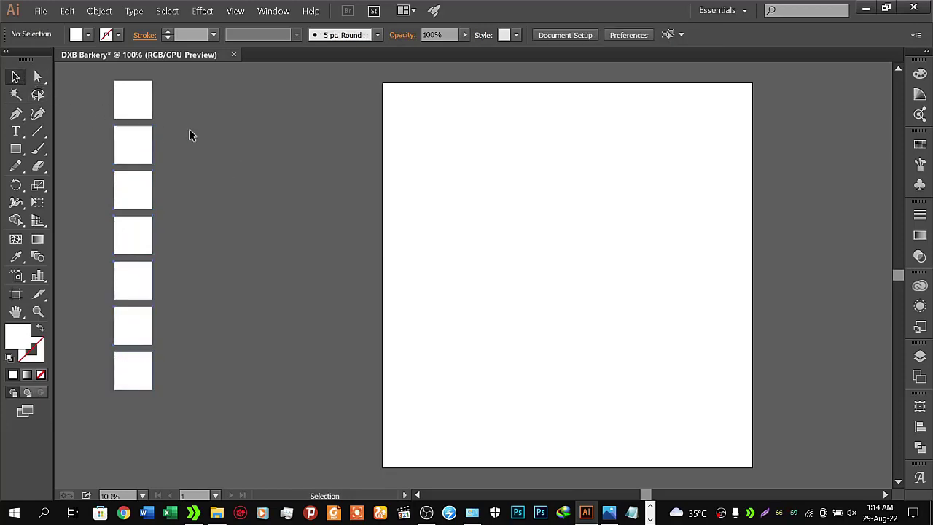
{"action": "left_click", "coordinate": [142, 97]}
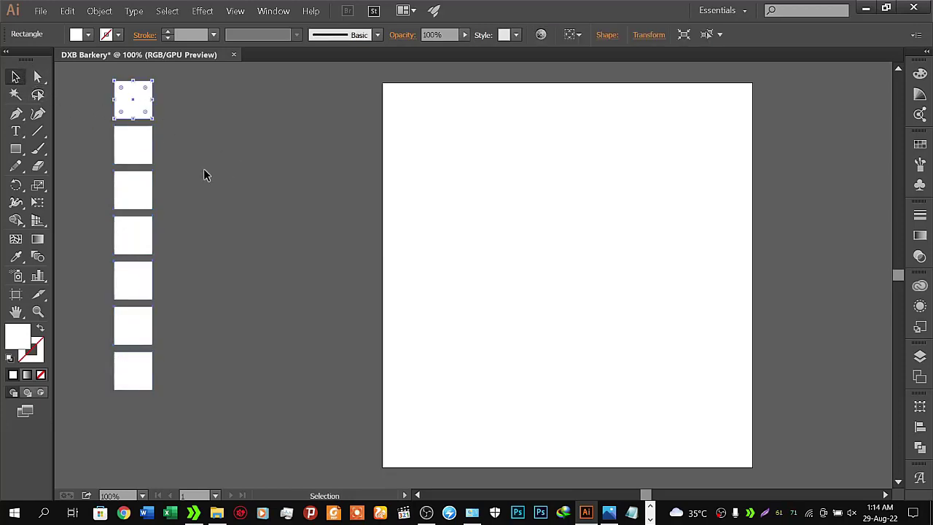
{"action": "key", "text": "alt+Tab"}
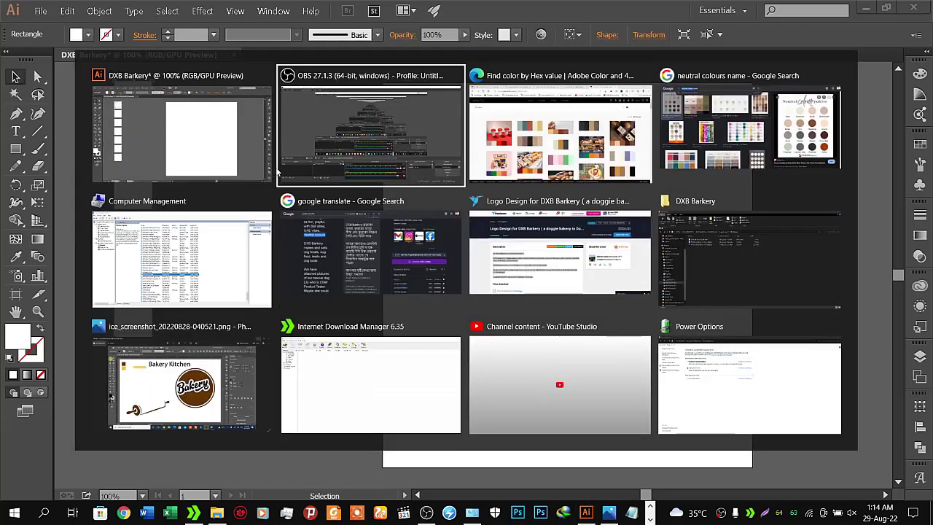
- Copy the middle orange hex code from an orange-and-blue Adobe Color bakery palette
{"action": "left_click", "coordinate": [503, 135]}
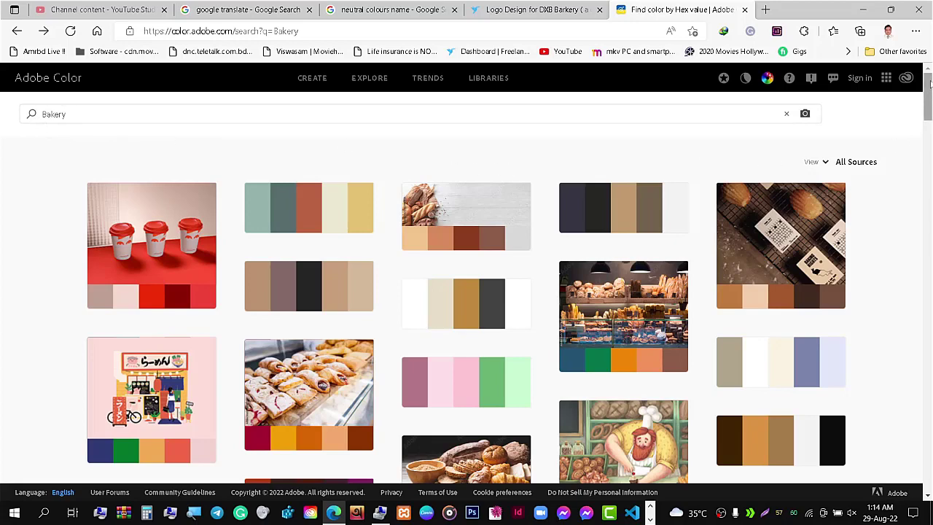
{"action": "left_click_drag", "start_coordinate": [930, 82], "coordinate": [929, 126]}
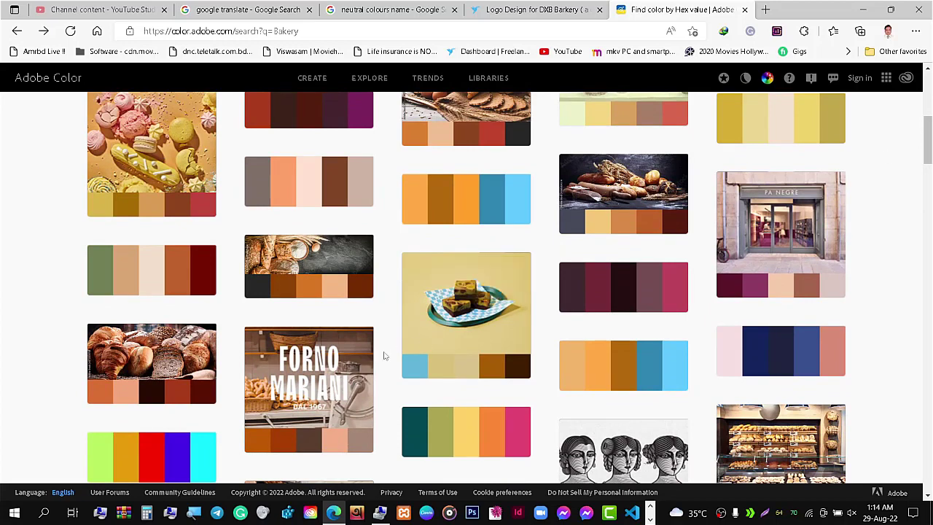
{"action": "mouse_move", "coordinate": [466, 315]}
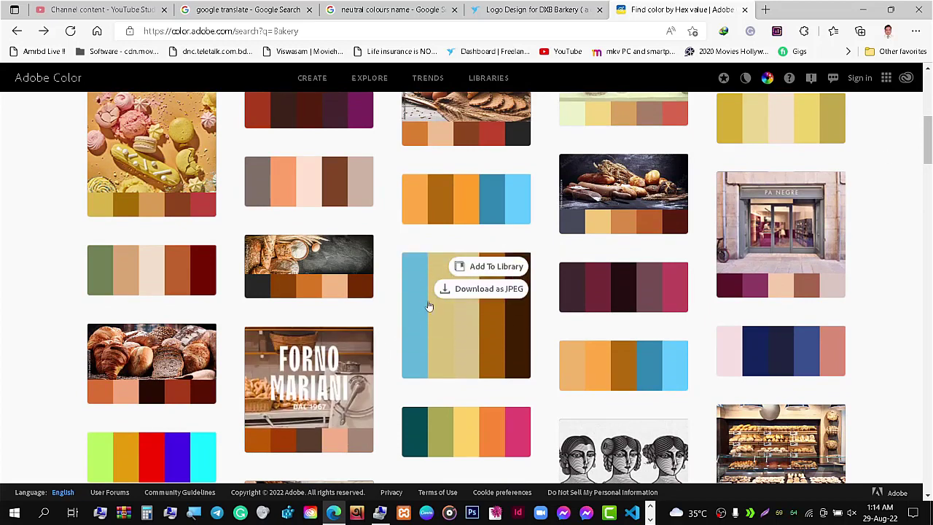
{"action": "left_click", "coordinate": [435, 213]}
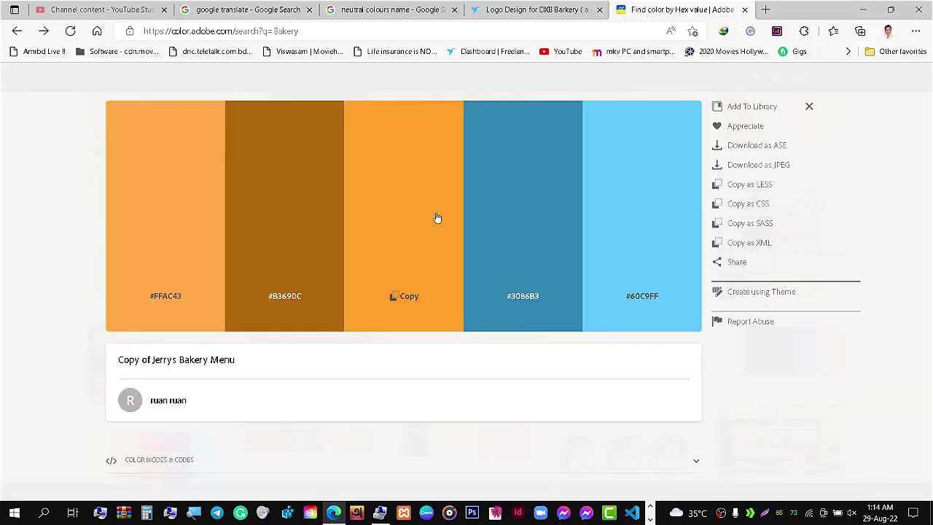
{"action": "left_click", "coordinate": [407, 299]}
{"action": "key", "text": "alt+Tab"}
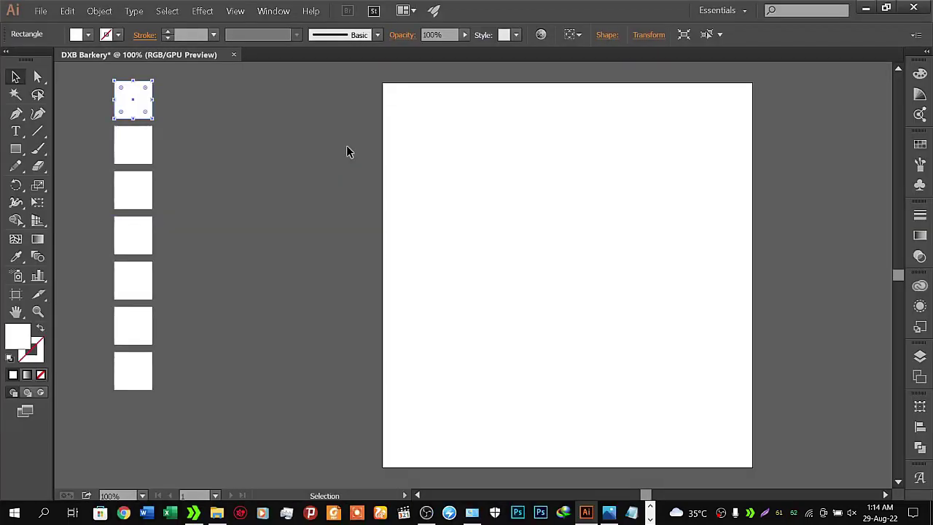
- Fill the top swatch square with the copied orange hex colour
{"action": "double_click", "coordinate": [19, 337]}
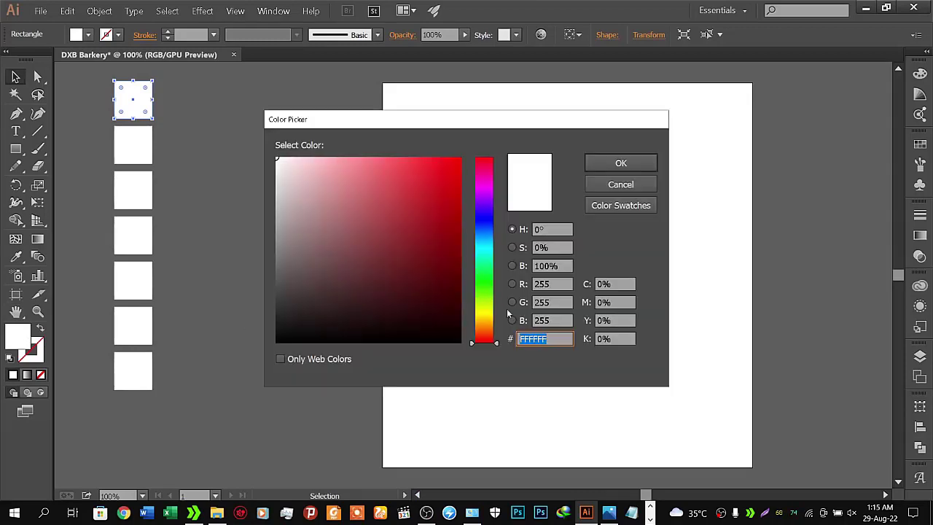
{"action": "key", "text": "ctrl+v"}
{"action": "left_click", "coordinate": [614, 163]}
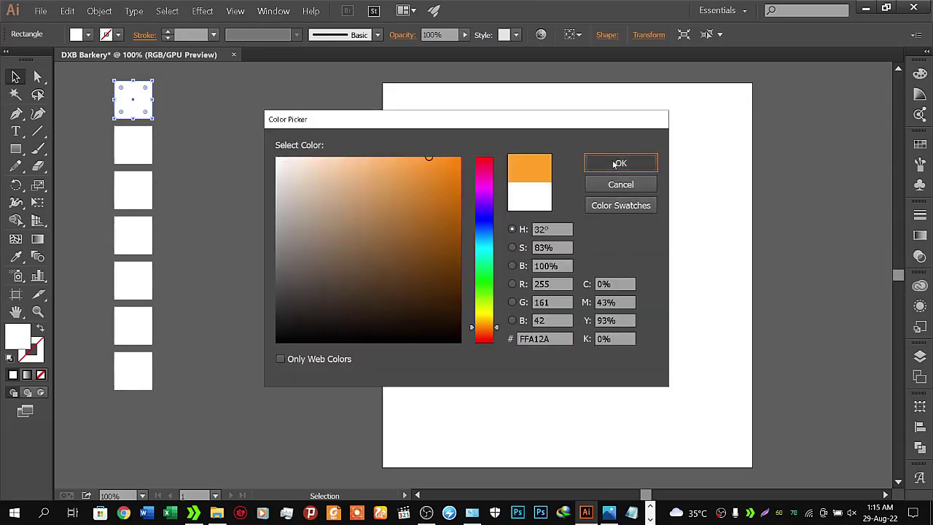
{"action": "left_click", "coordinate": [134, 146]}
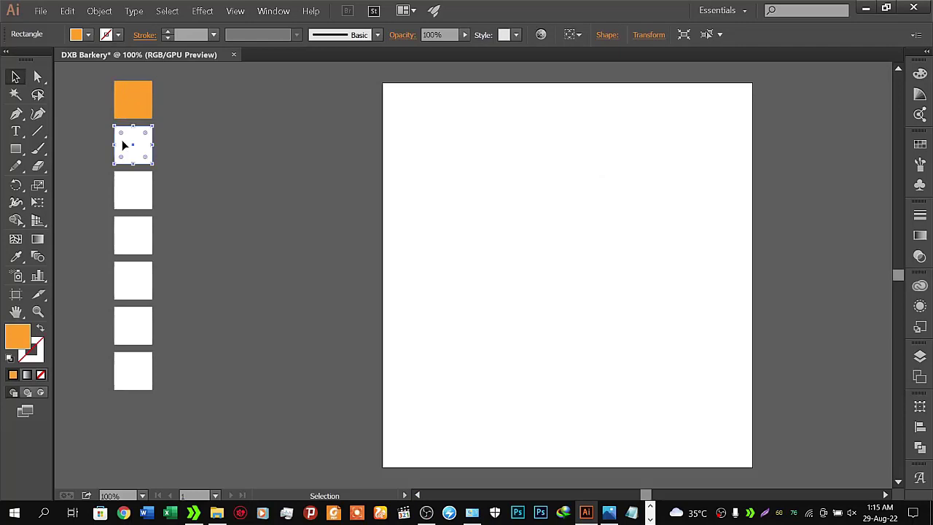
- Save the document as DXB Barkery.ai in D:\…\Bakery Logo\DXB Barkery
{"action": "left_click", "coordinate": [40, 12]}
{"action": "left_click", "coordinate": [63, 98]}
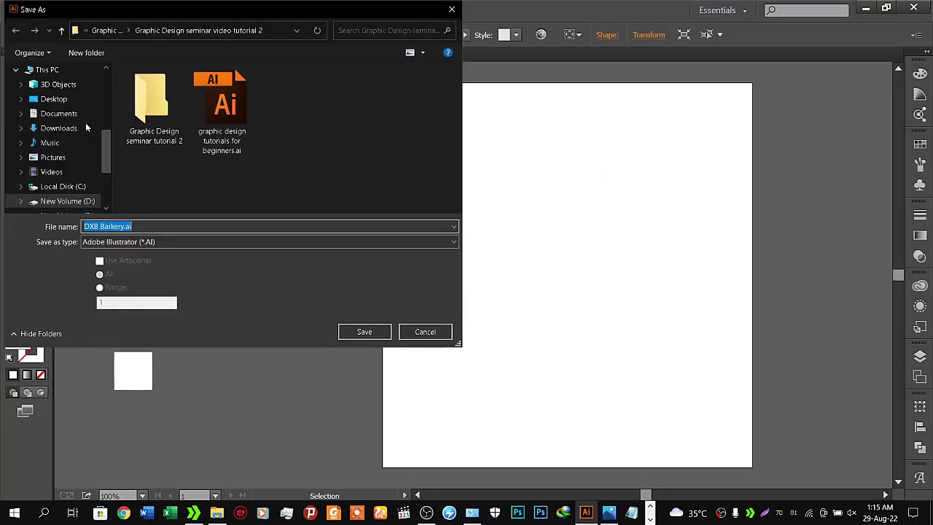
{"action": "scroll", "coordinate": [80, 183], "scroll_direction": "down", "scroll_amount": 1}
{"action": "left_click", "coordinate": [67, 186]}
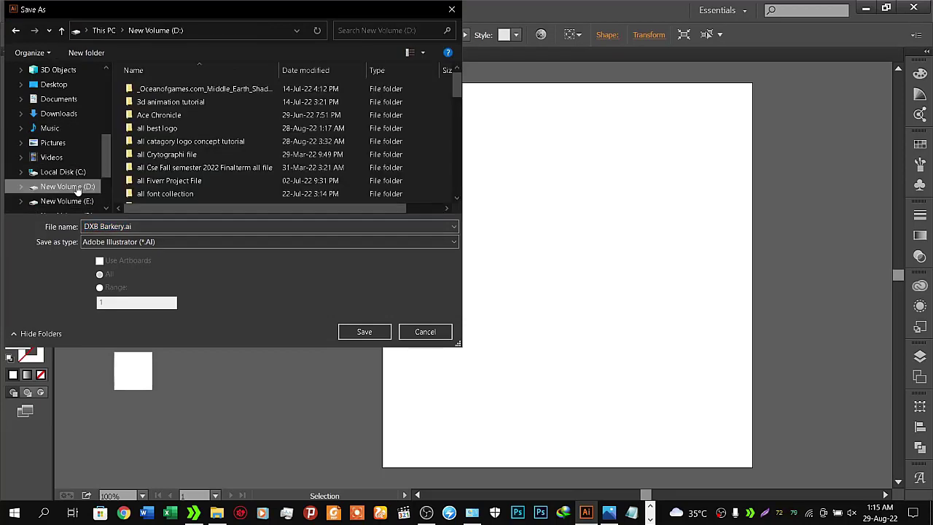
{"action": "double_click", "coordinate": [182, 141]}
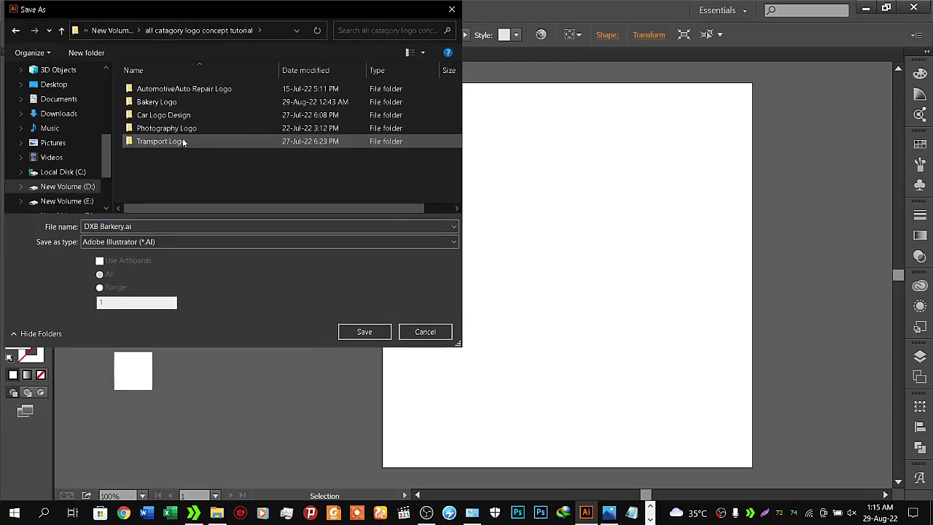
{"action": "double_click", "coordinate": [179, 102]}
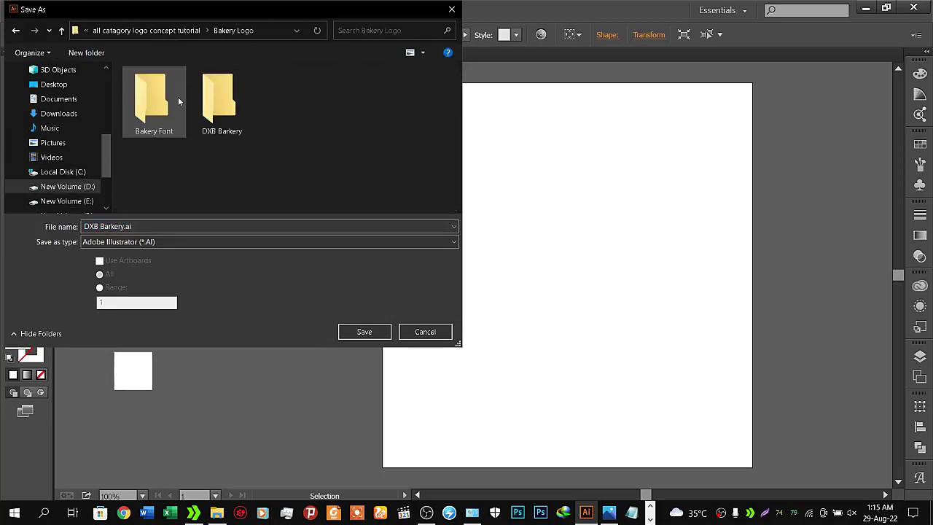
{"action": "double_click", "coordinate": [229, 111]}
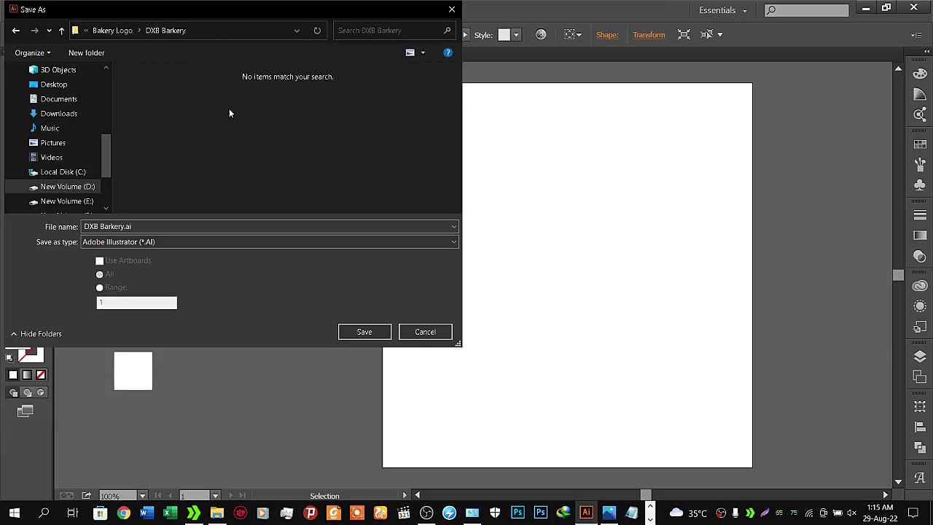
{"action": "left_click", "coordinate": [361, 332]}
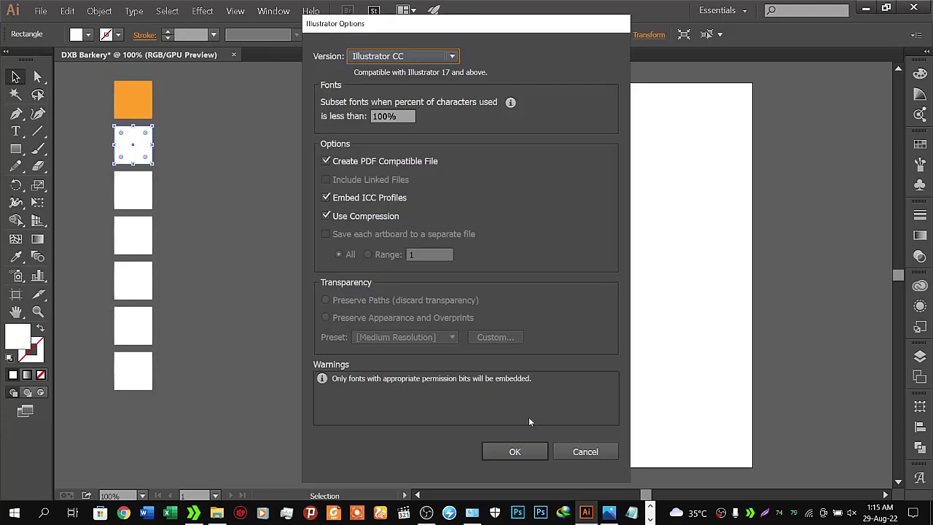
{"action": "left_click", "coordinate": [514, 451]}
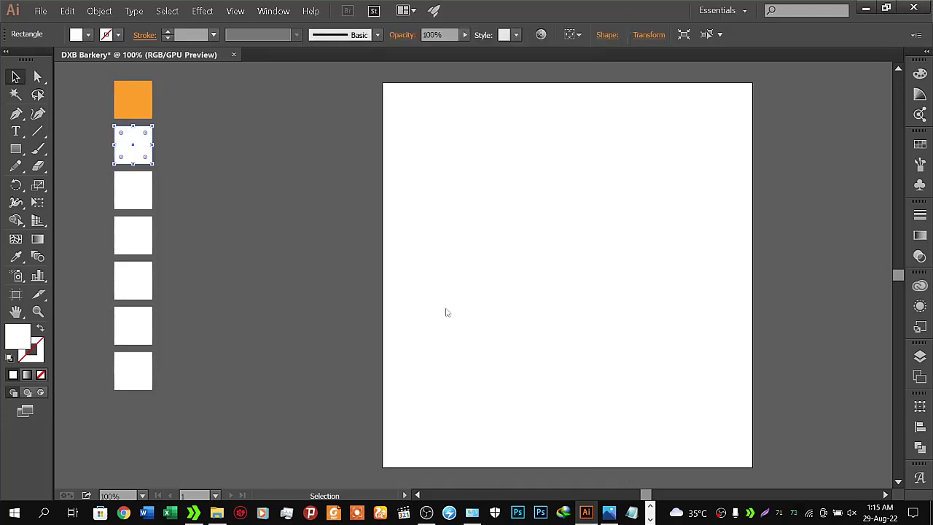
- Copy brown #B3690C from the palette and fill the second square with it
{"action": "key", "text": "alt+Tab"}
{"action": "left_click", "coordinate": [391, 166]}
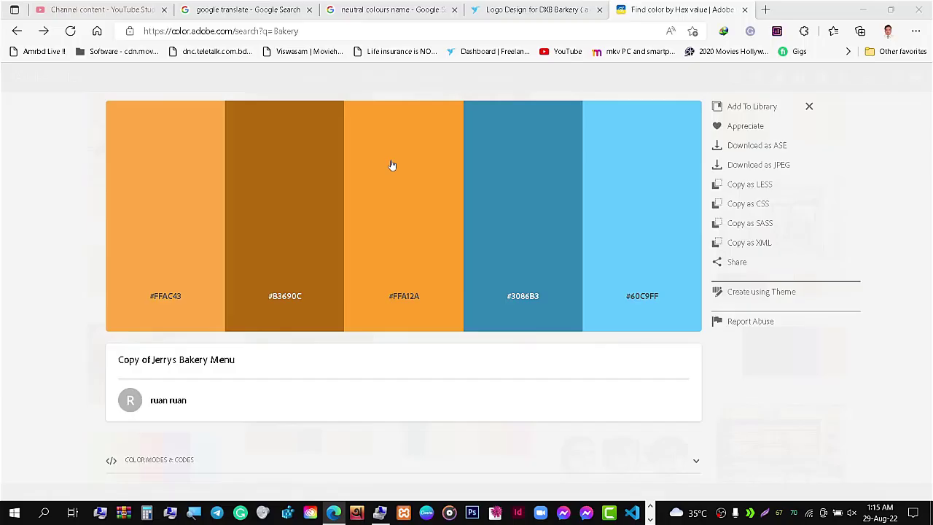
{"action": "left_click", "coordinate": [292, 297]}
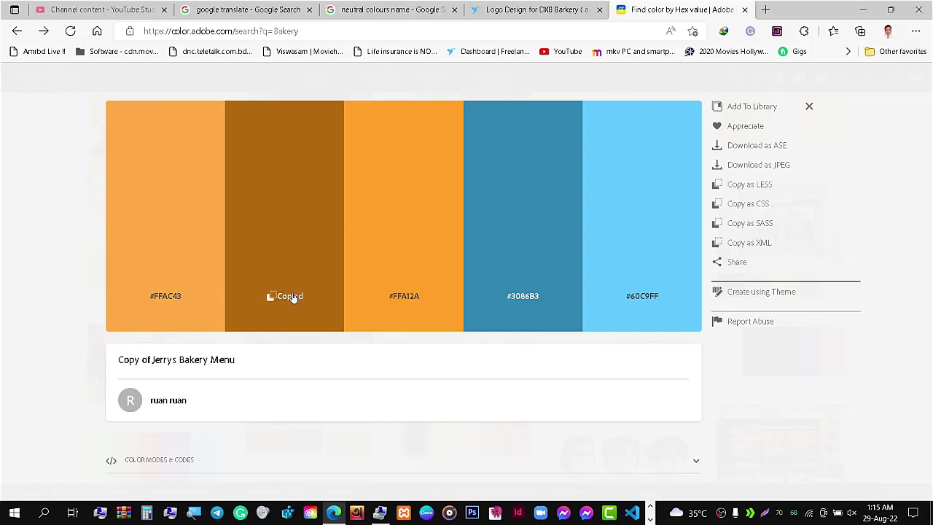
{"action": "key", "text": "alt+Tab"}
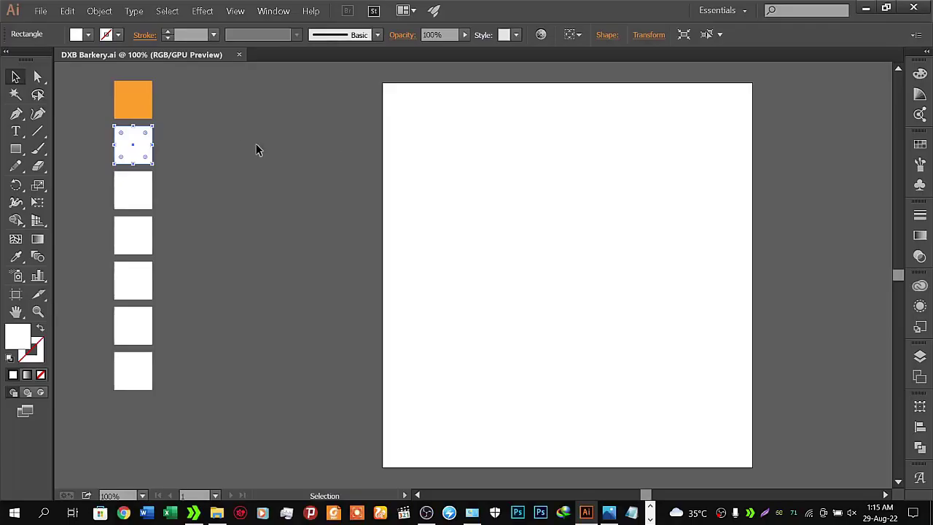
{"action": "double_click", "coordinate": [17, 337]}
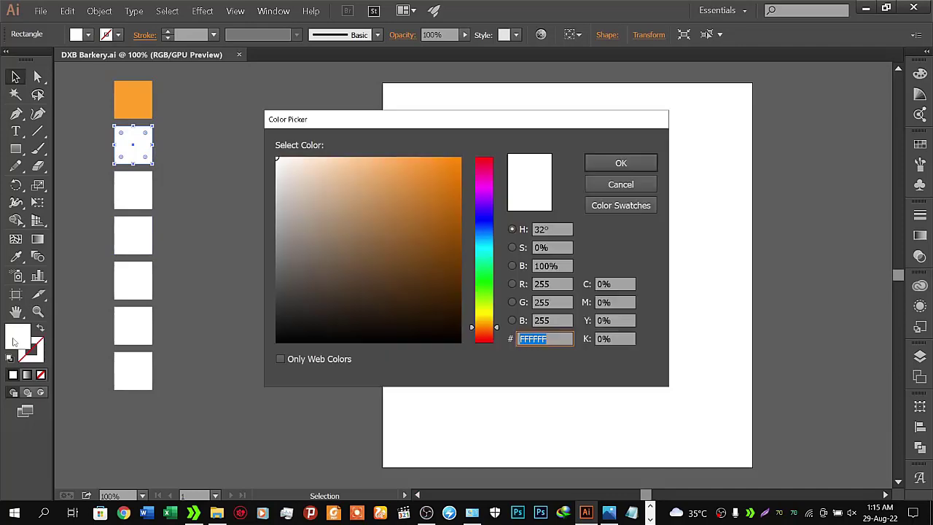
{"action": "key", "text": "ctrl+v"}
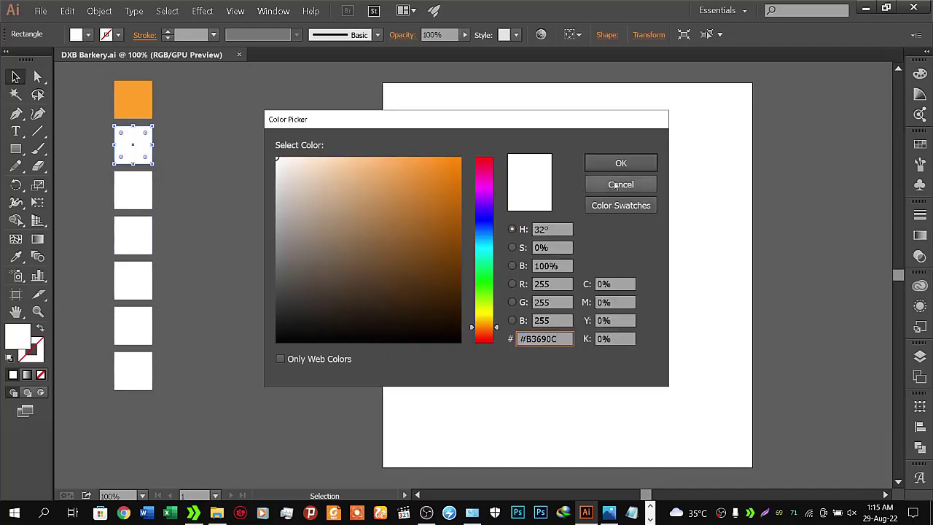
{"action": "left_click", "coordinate": [621, 163]}
- Copy light orange #FFAC43 from the palette and fill the third square with it
{"action": "left_click", "coordinate": [139, 204]}
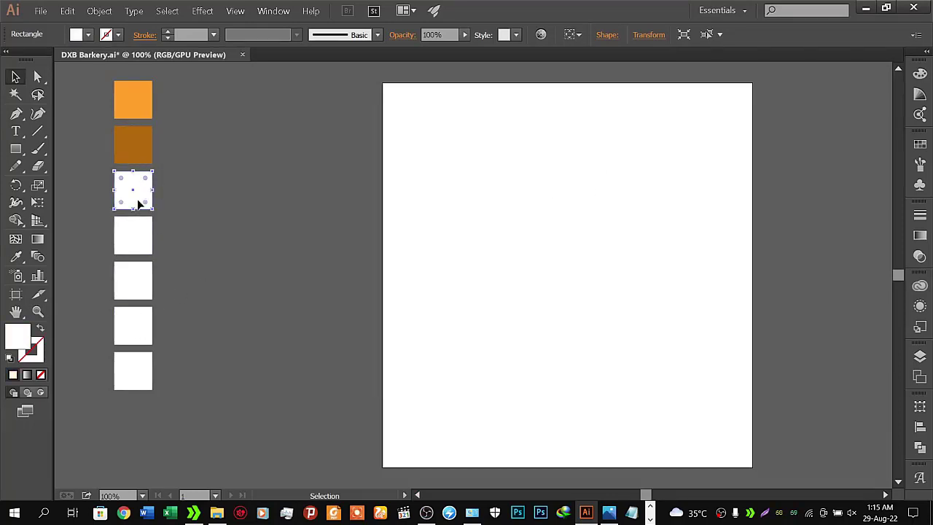
{"action": "key", "text": "alt+Tab"}
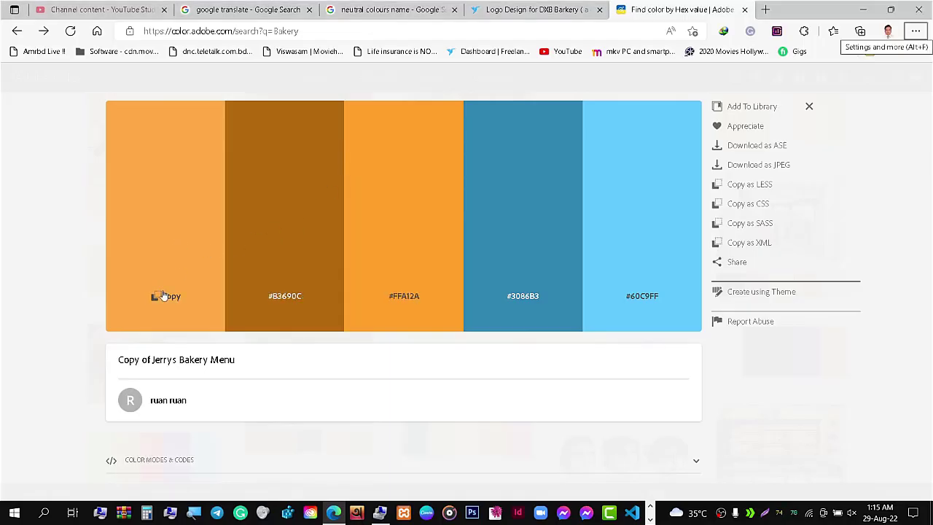
{"action": "left_click", "coordinate": [163, 296]}
{"action": "key", "text": "alt+Tab"}
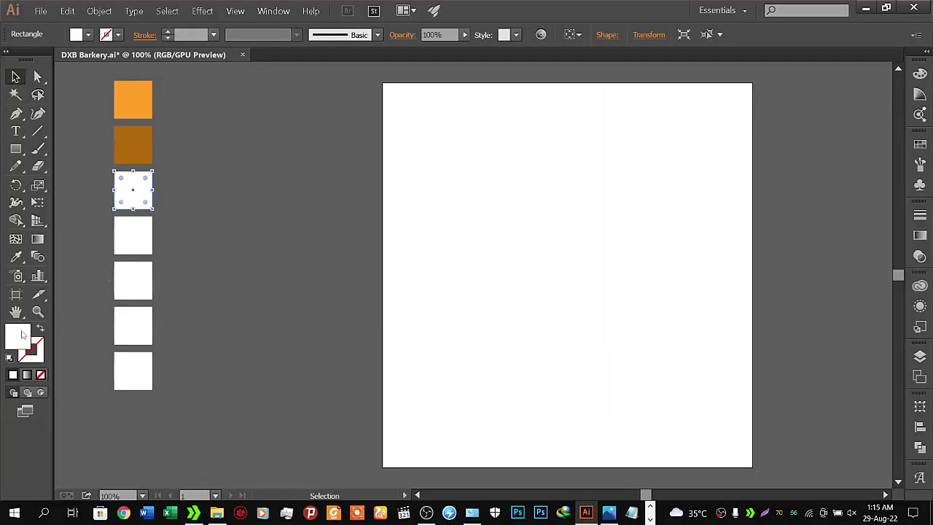
{"action": "double_click", "coordinate": [20, 338]}
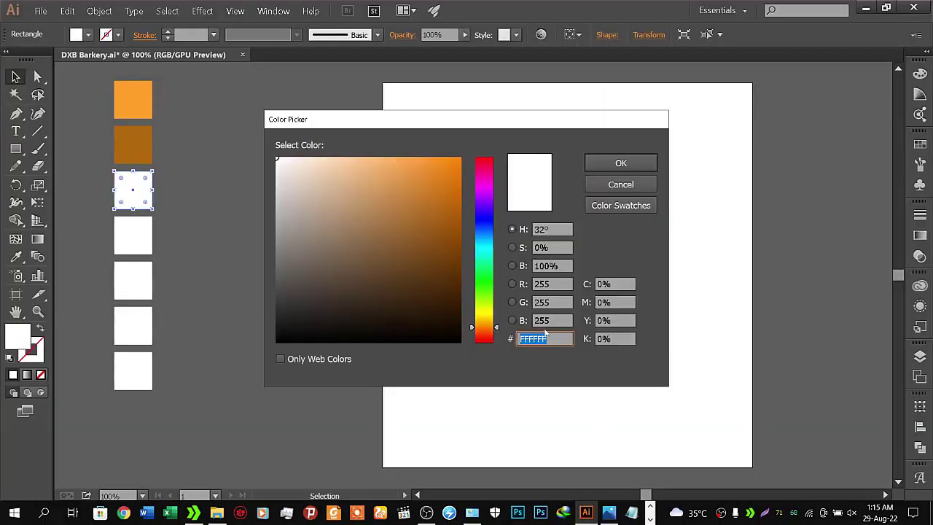
{"action": "key", "text": "ctrl+v"}
{"action": "left_click", "coordinate": [634, 164]}
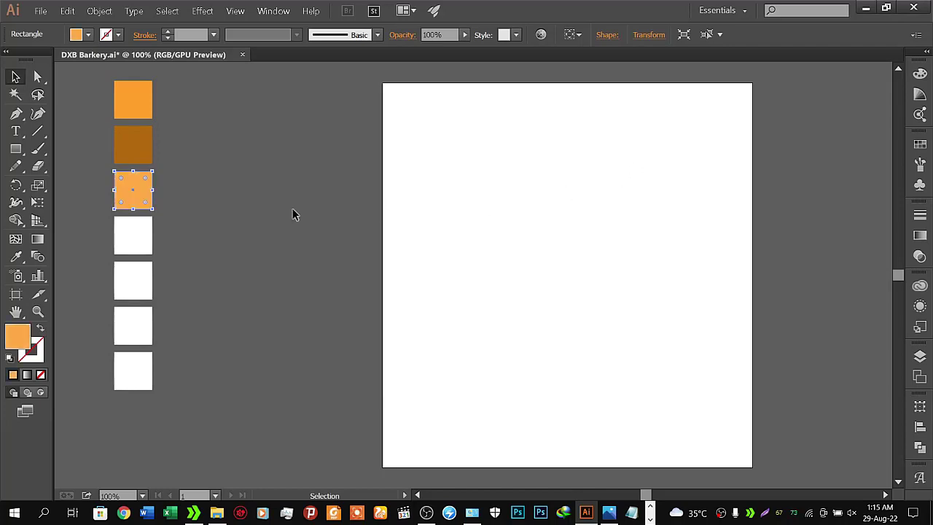
- Close the current palette, open the Hejau bakery palette, and copy brown #A65D03
{"action": "key", "text": "alt+Tab"}
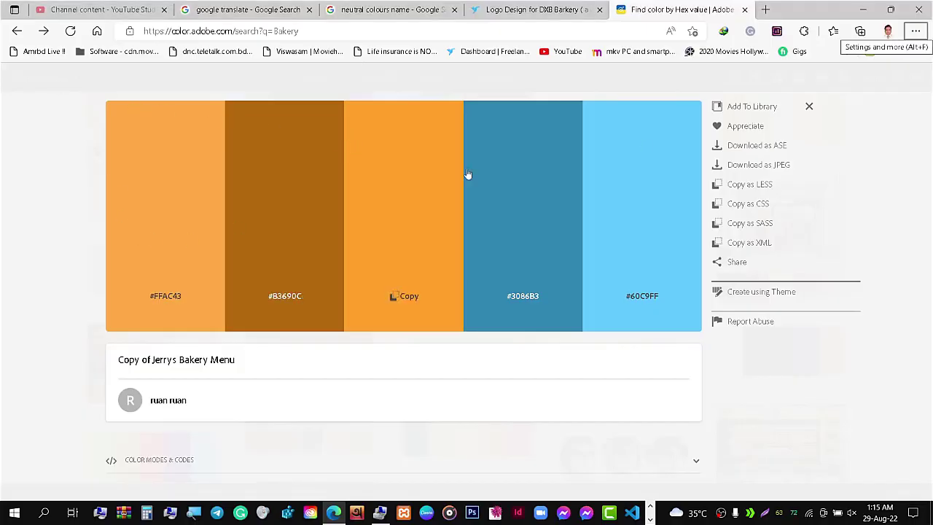
{"action": "left_click", "coordinate": [808, 107]}
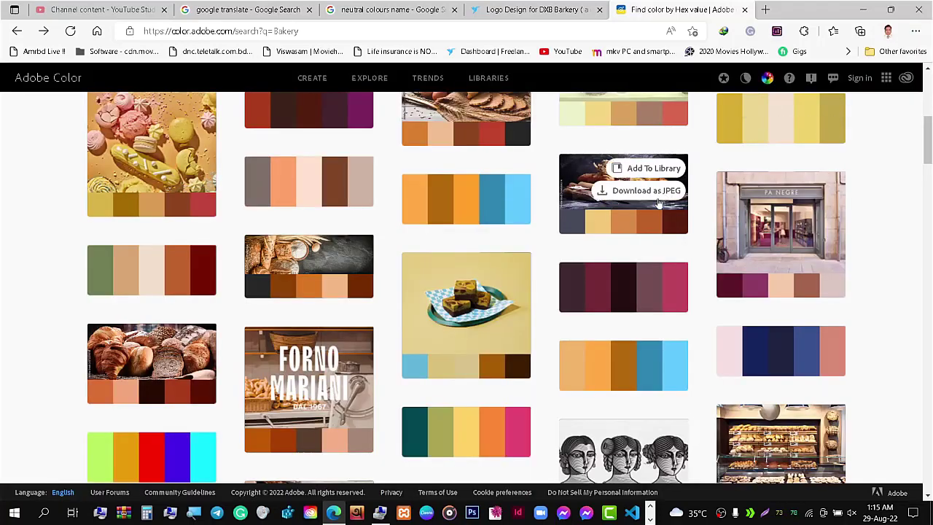
{"action": "mouse_move", "coordinate": [623, 194]}
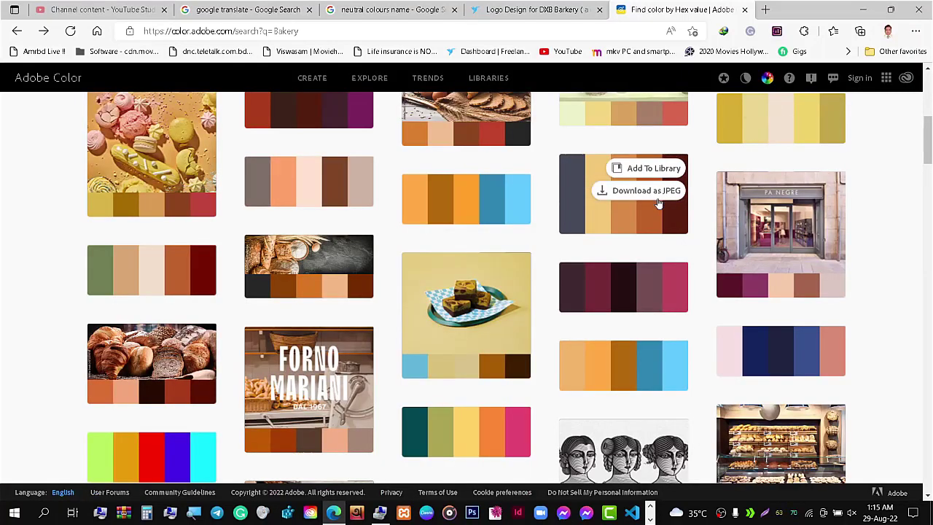
{"action": "mouse_move", "coordinate": [465, 315]}
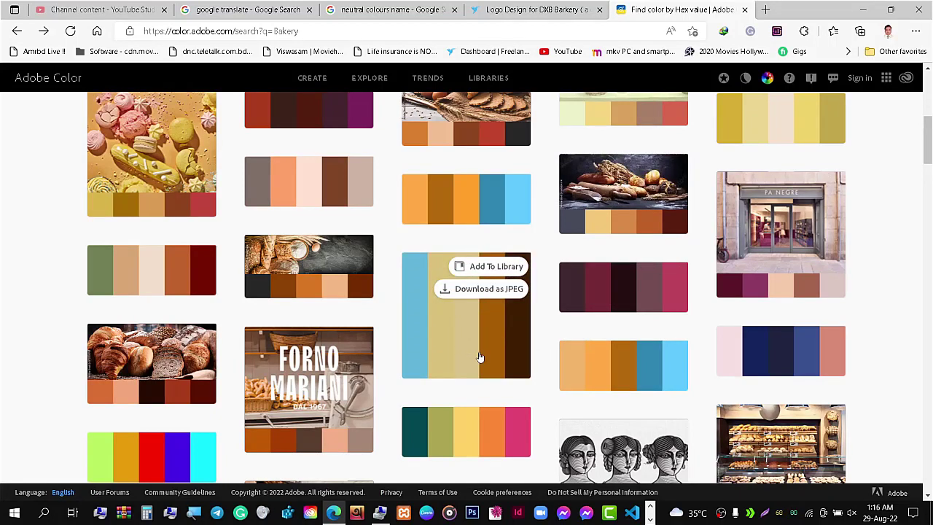
{"action": "left_click", "coordinate": [480, 356]}
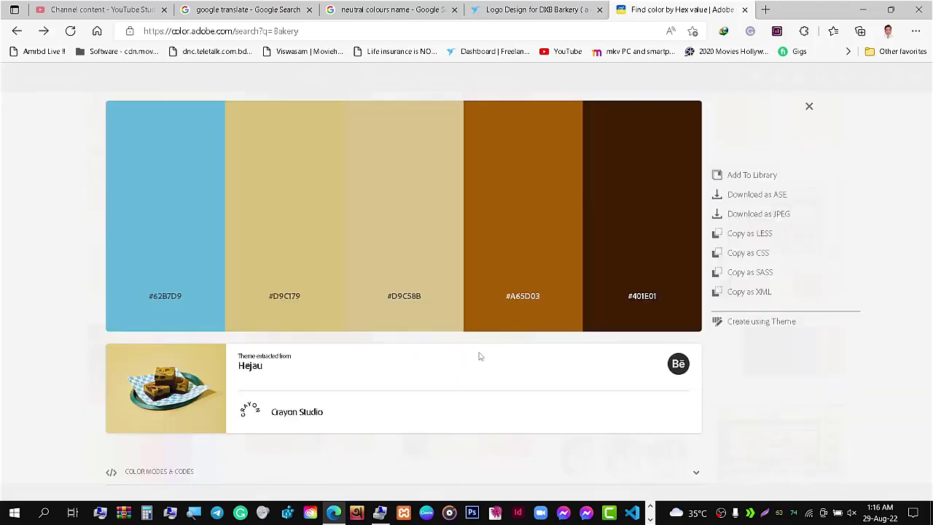
{"action": "left_click", "coordinate": [530, 298]}
- Fill the fourth swatch square with the copied brown #A65D03
{"action": "key", "text": "alt+Tab"}
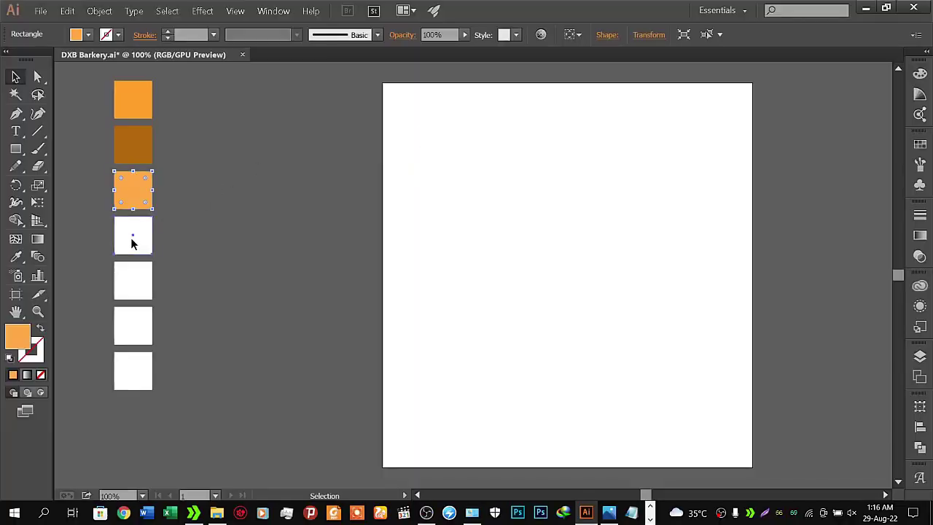
{"action": "left_click", "coordinate": [132, 243]}
{"action": "double_click", "coordinate": [20, 341]}
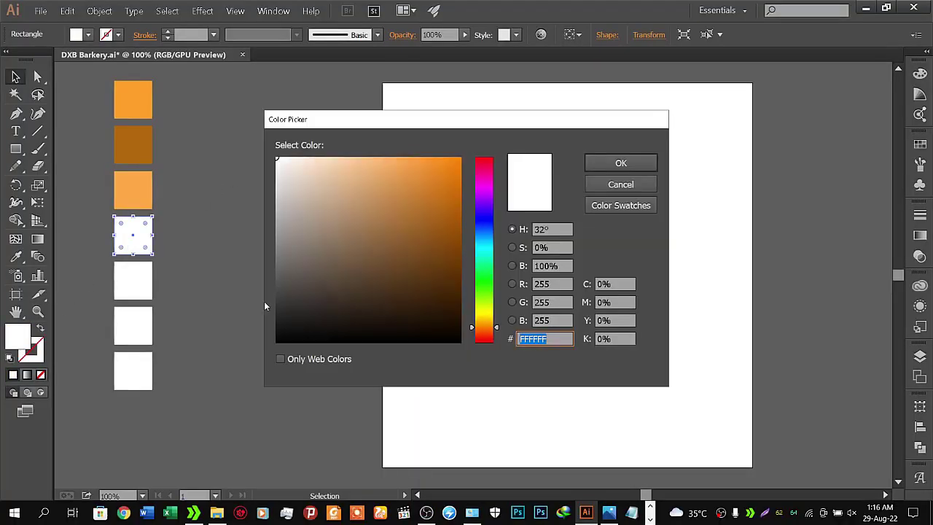
{"action": "key", "text": "ctrl+v"}
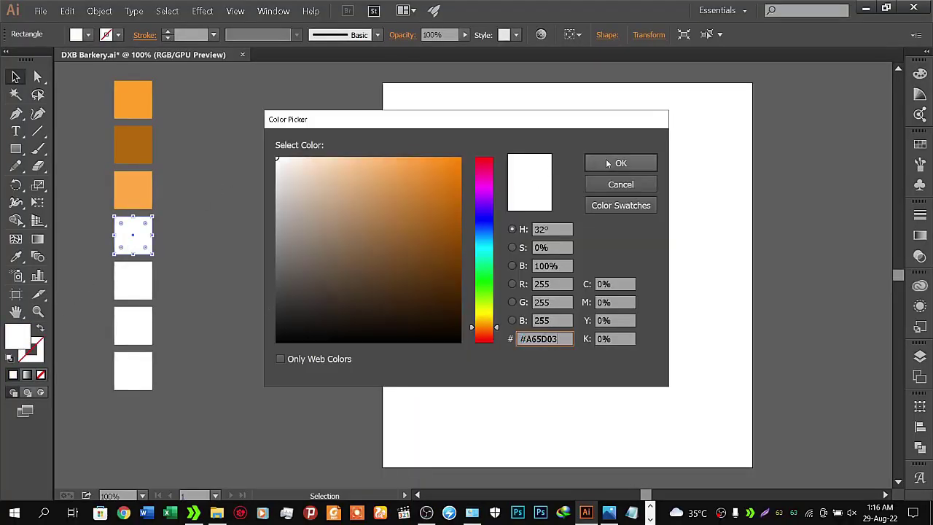
{"action": "left_click", "coordinate": [606, 160]}
- Copy dark brown #401E01 and fill the fifth square with it, then select the sixth square
{"action": "left_click", "coordinate": [126, 288]}
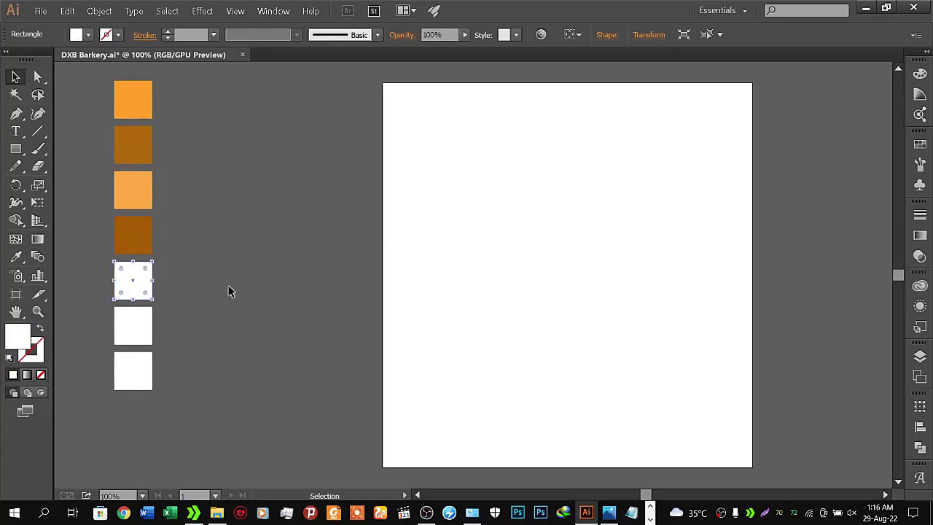
{"action": "key", "text": "alt+Tab"}
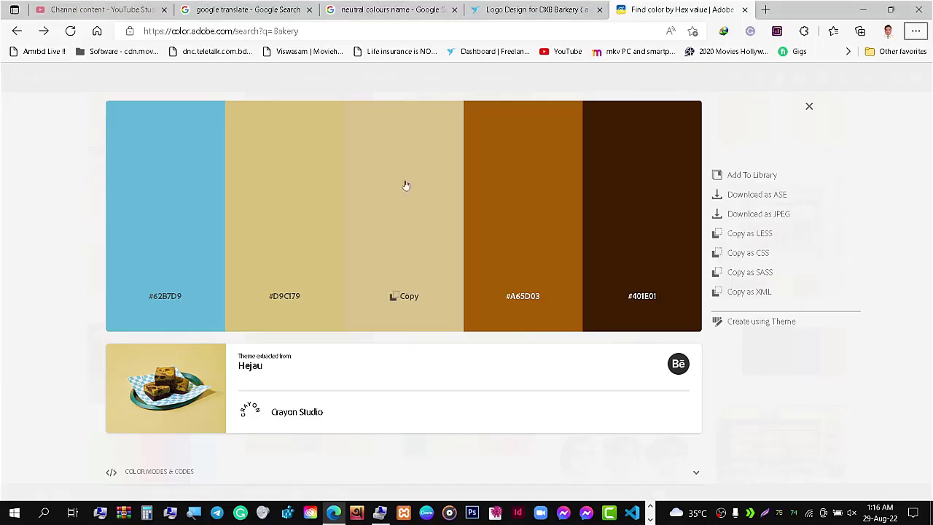
{"action": "left_click", "coordinate": [644, 296]}
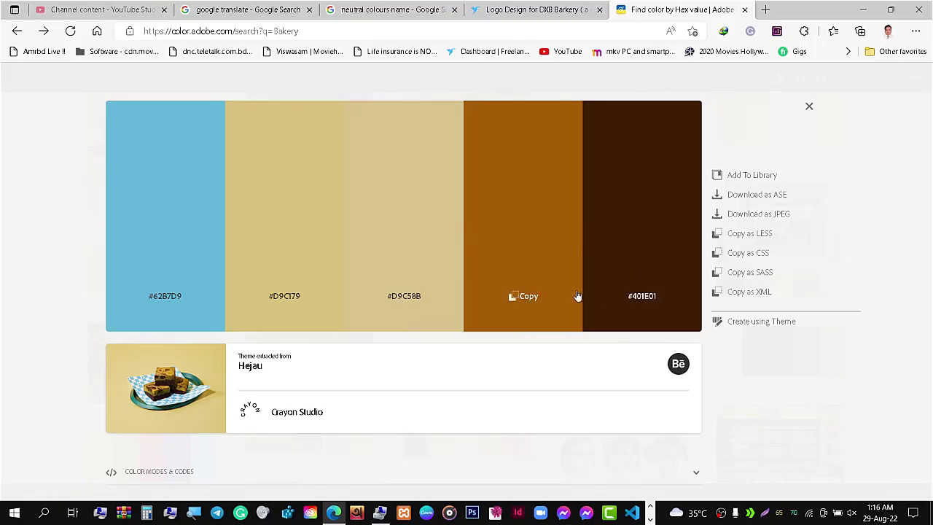
{"action": "key", "text": "alt+Tab"}
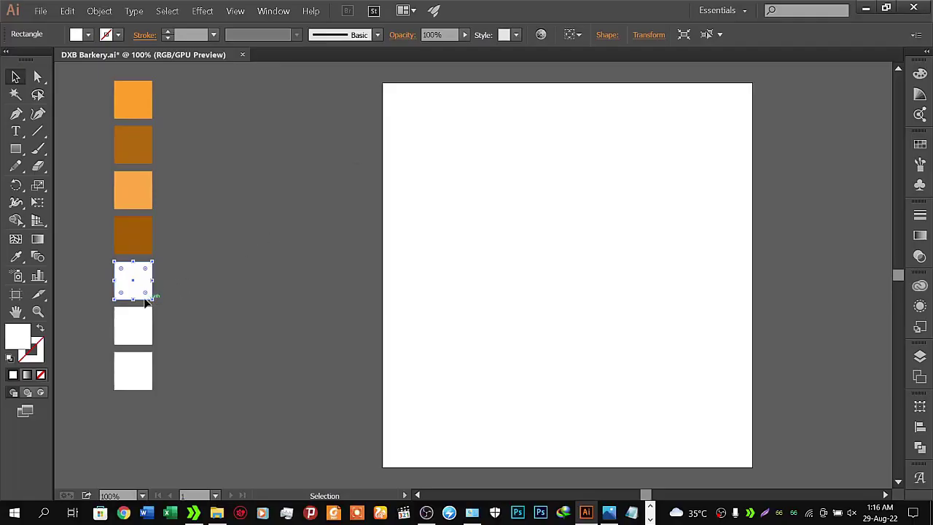
{"action": "double_click", "coordinate": [24, 334]}
{"action": "key", "text": "ctrl+v"}
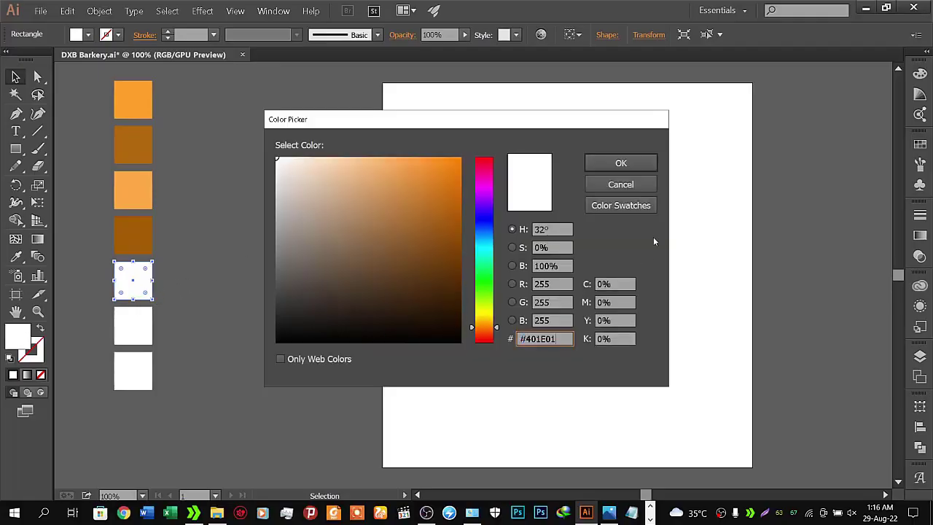
{"action": "key", "text": "Tab"}
{"action": "left_click", "coordinate": [621, 164]}
{"action": "left_click", "coordinate": [212, 334]}
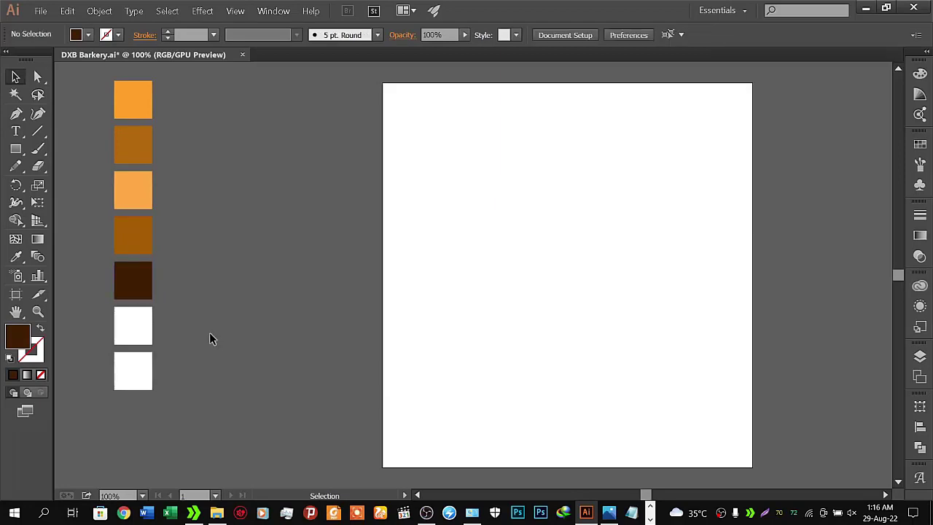
{"action": "left_click", "coordinate": [131, 330]}
{"action": "key", "text": "alt+Tab"}
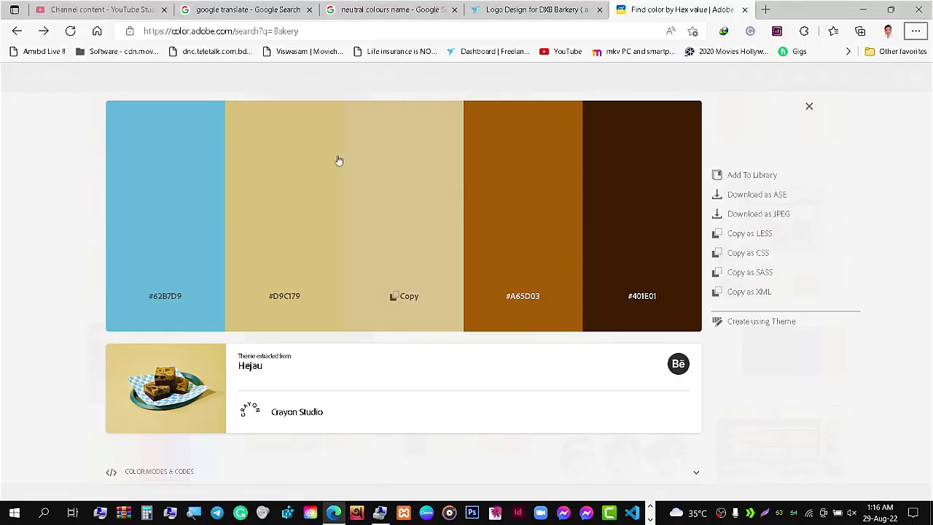
- Return to the Bakery palette results and search for 'neutral colours' palettes
{"action": "left_click", "coordinate": [16, 33]}
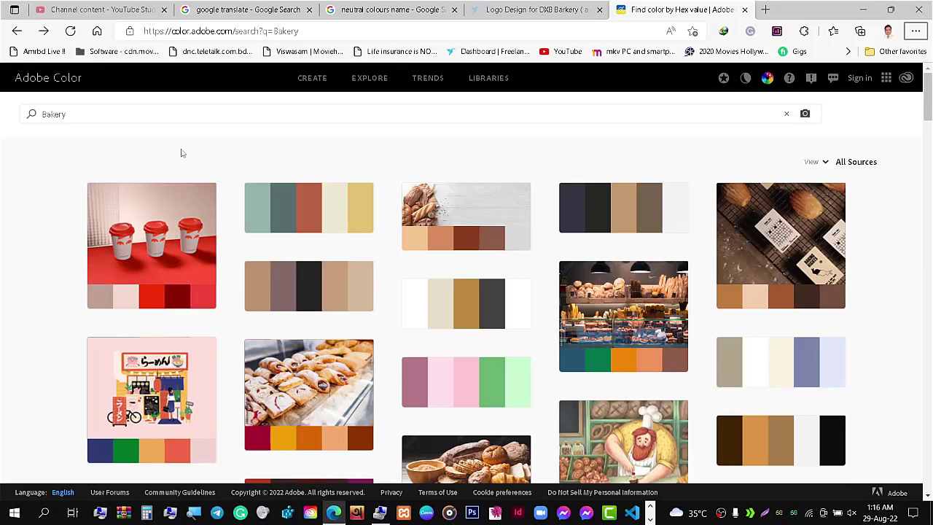
{"action": "left_click", "coordinate": [43, 30]}
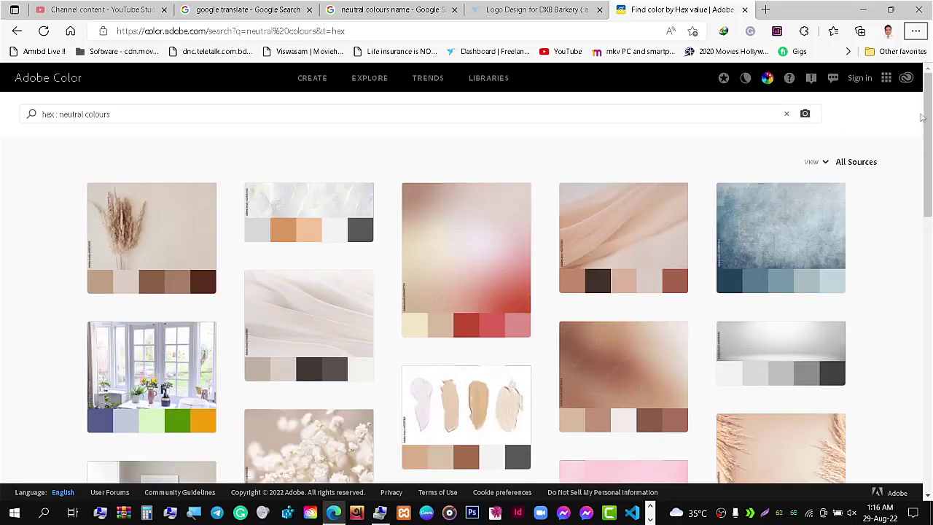
{"action": "mouse_move", "coordinate": [925, 117]}
{"action": "left_mouse_down"}
{"action": "mouse_move", "coordinate": [923, 193]}
{"action": "mouse_move", "coordinate": [915, 159]}
{"action": "left_mouse_up"}
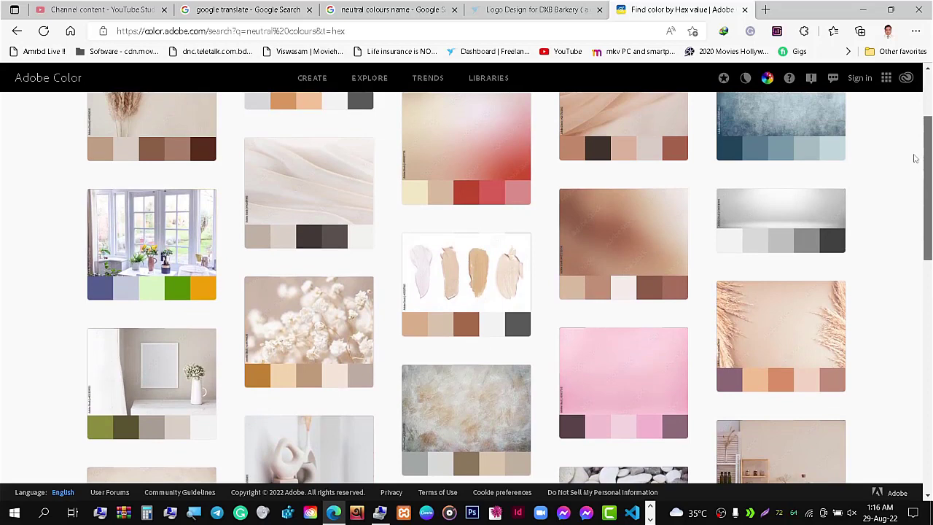
{"action": "left_click", "coordinate": [394, 9]}
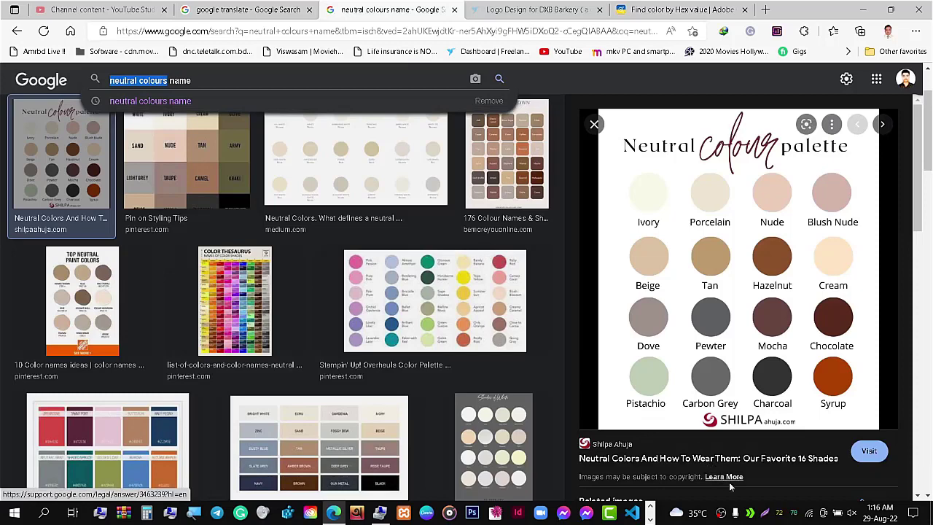
- Copy the neutral colour palette image listing Ivory, Tan and Chocolate shades
{"action": "right_click", "coordinate": [711, 253]}
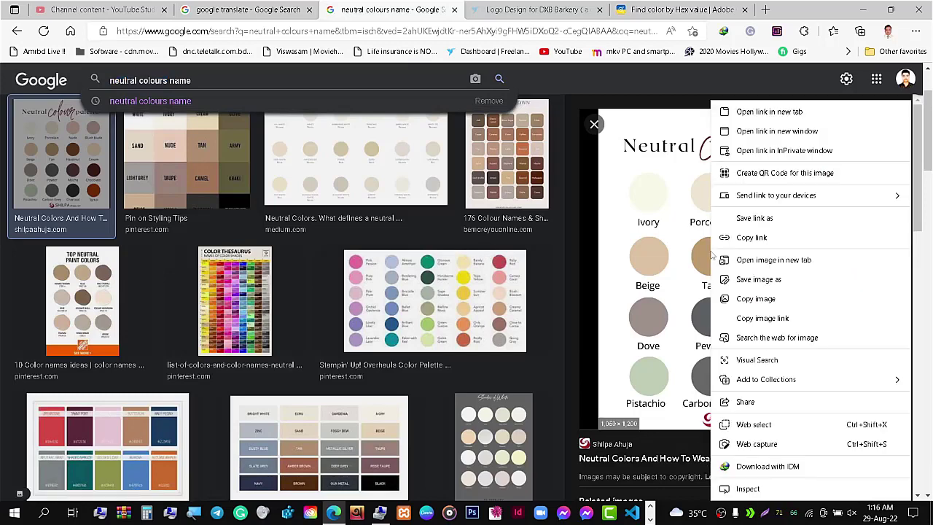
{"action": "left_click", "coordinate": [760, 300]}
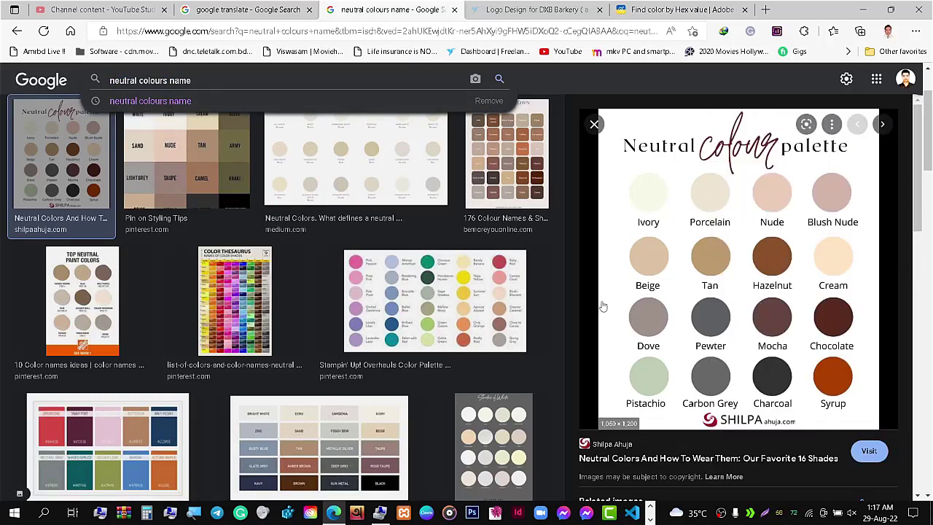
{"action": "key", "text": "alt+Tab"}
{"action": "key", "text": "alt+Tab"}
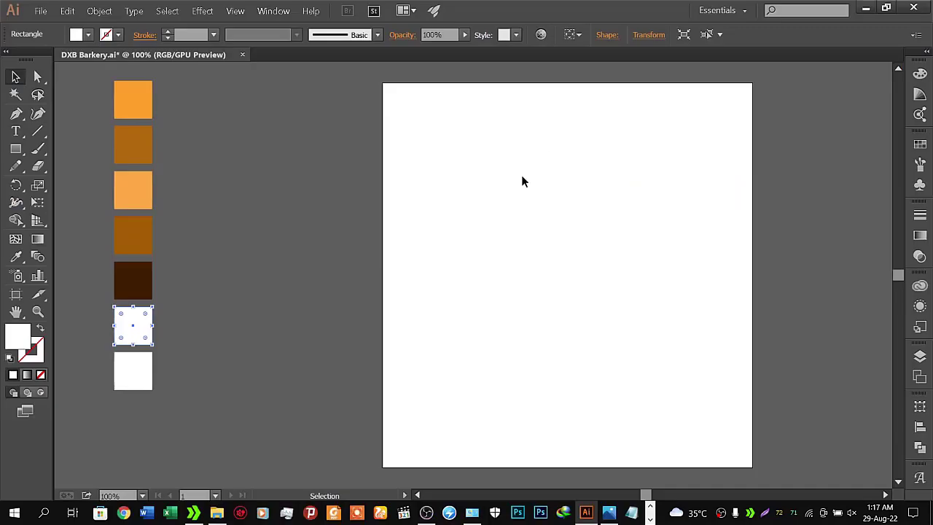
- Paste the palette image, shrink it to about 256 × 293 px beside the swatches, and save
{"action": "left_click", "coordinate": [406, 326]}
{"action": "key", "text": "ctrl+v"}
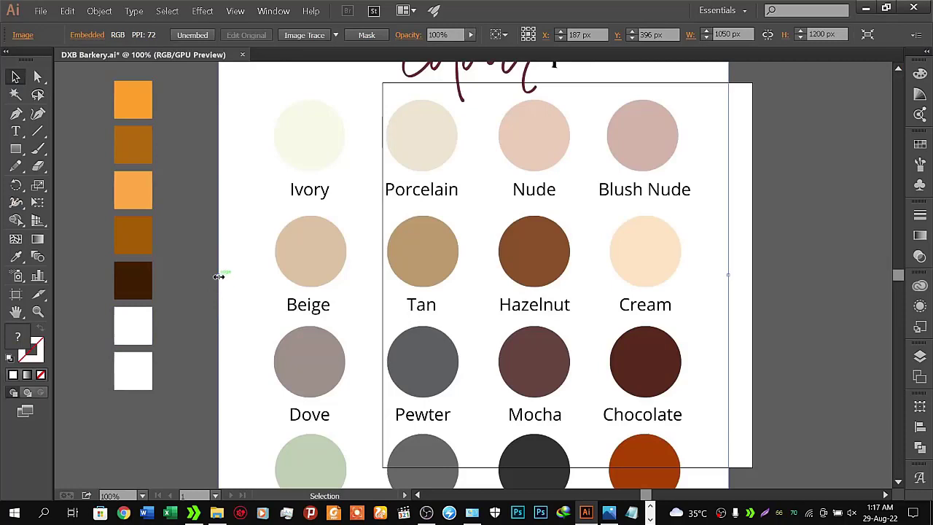
{"action": "mouse_move", "coordinate": [218, 285]}
{"action": "left_mouse_down"}
{"action": "mouse_move", "coordinate": [417, 277]}
{"action": "mouse_move", "coordinate": [240, 148]}
{"action": "left_mouse_up"}
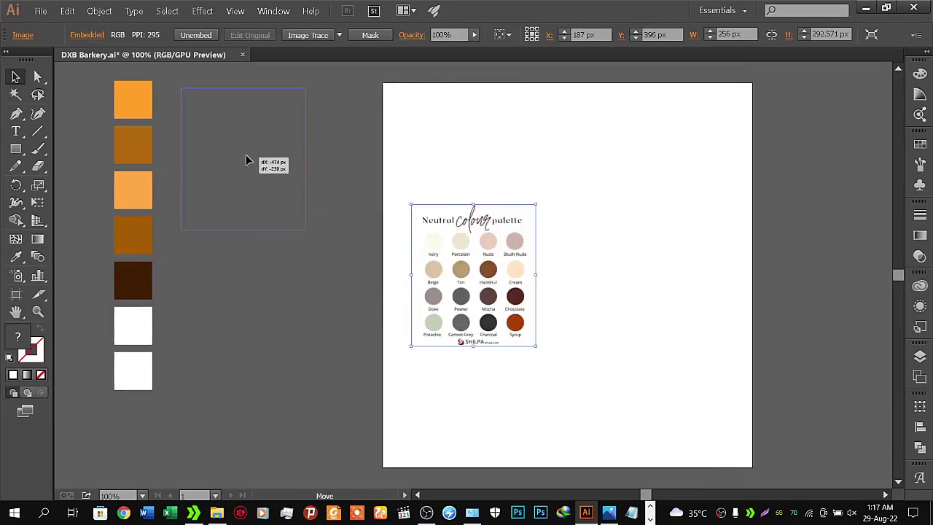
{"action": "left_click", "coordinate": [296, 311]}
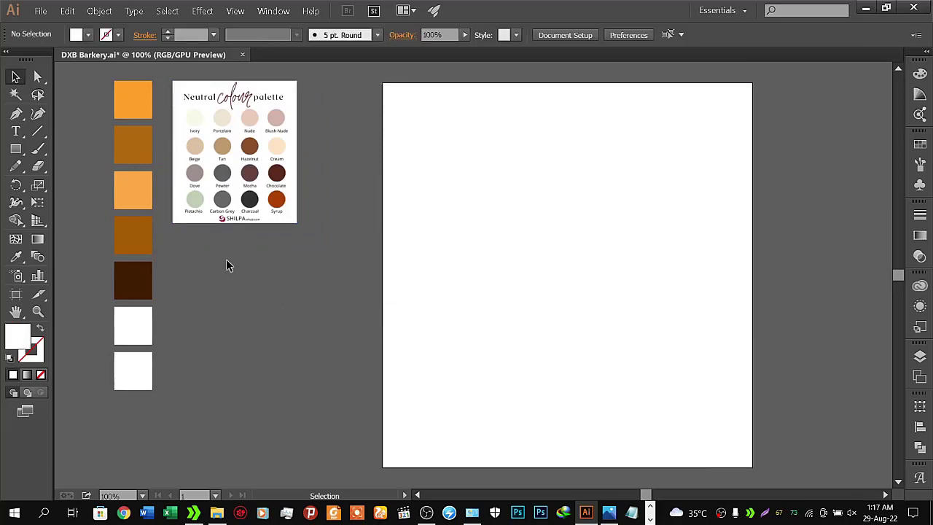
{"action": "key", "text": "ctrl"}
{"action": "key", "text": "ctrl+s"}
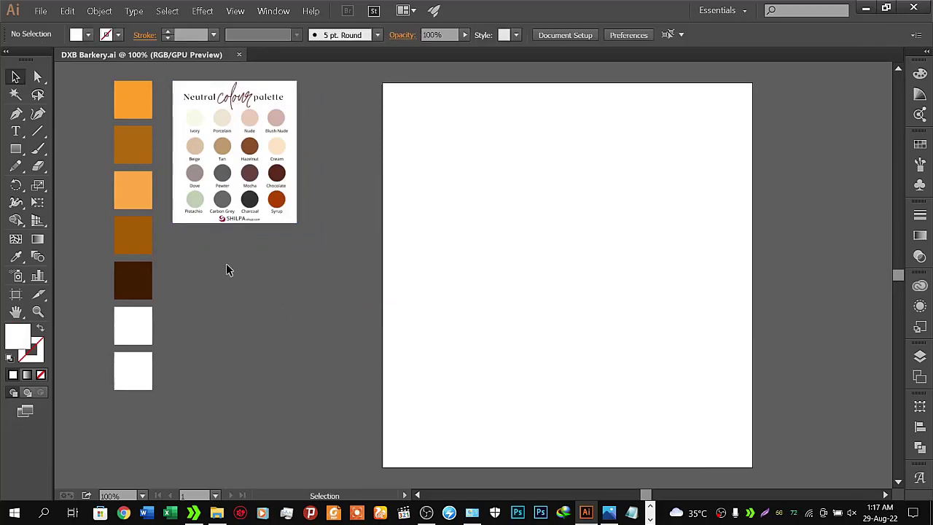
{"action": "key", "text": "alt+Tab"}
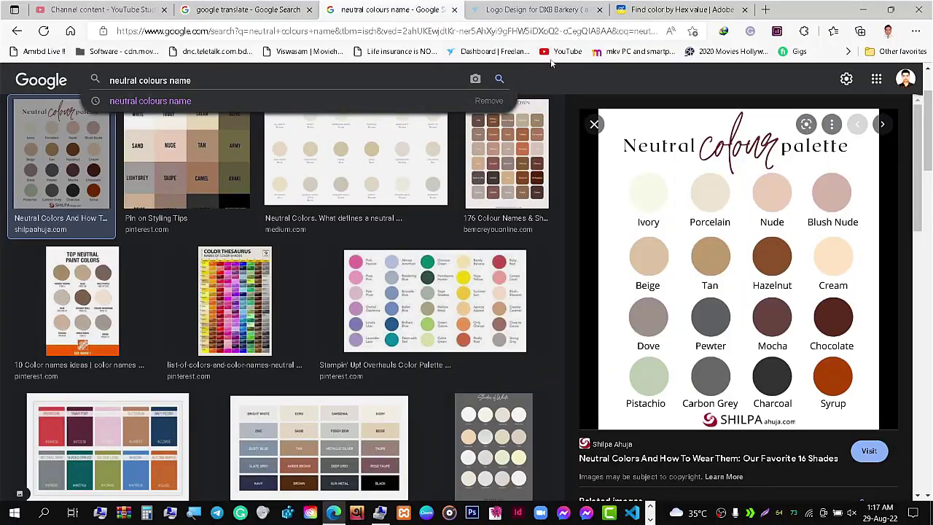
- Open Adobe Color's Gypsophila palette and copy its tan #BF8034 hex code
{"action": "left_click", "coordinate": [678, 10]}
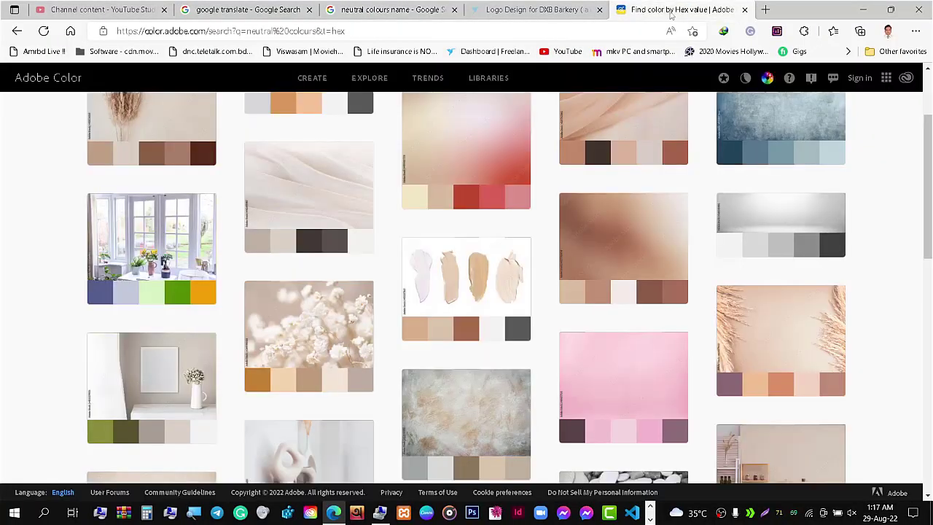
{"action": "left_click_drag", "start_coordinate": [678, 10], "coordinate": [539, 20]}
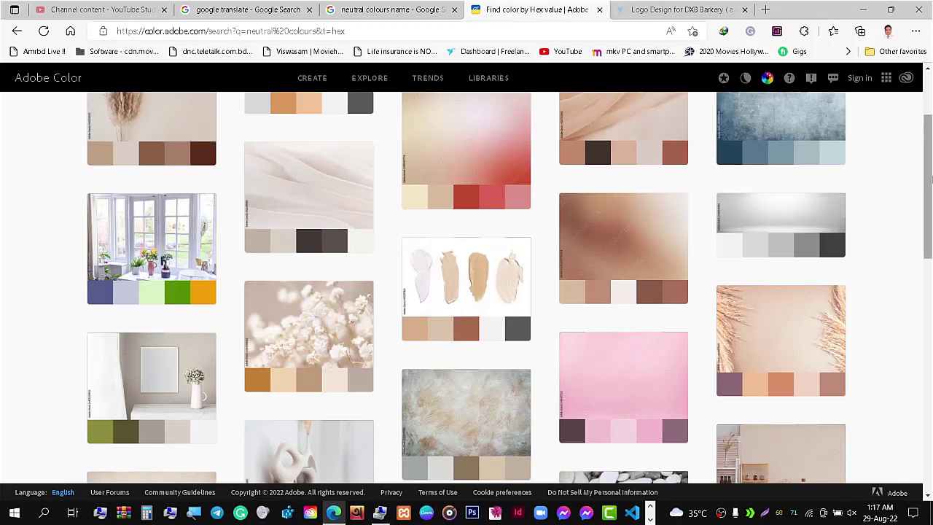
{"action": "scroll", "coordinate": [467, 292], "scroll_direction": "down", "scroll_amount": 1}
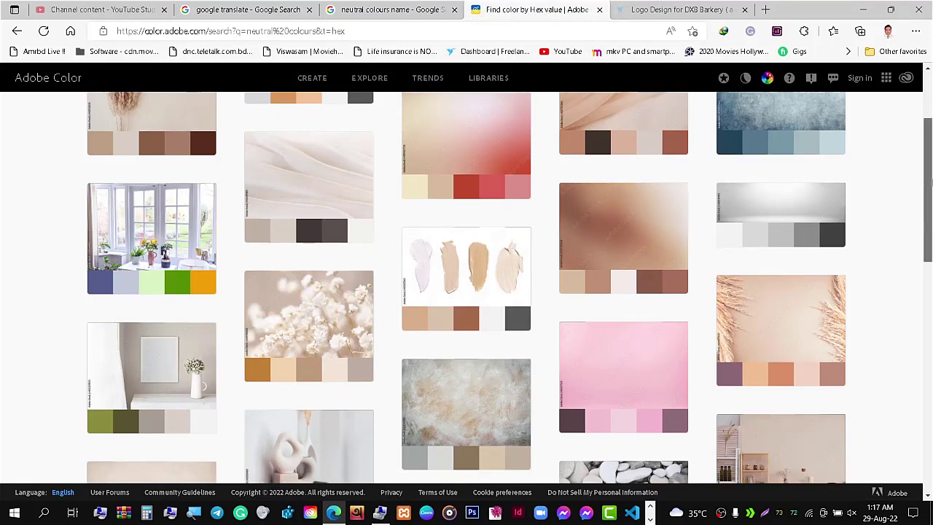
{"action": "left_click", "coordinate": [316, 354]}
{"action": "left_click", "coordinate": [167, 298]}
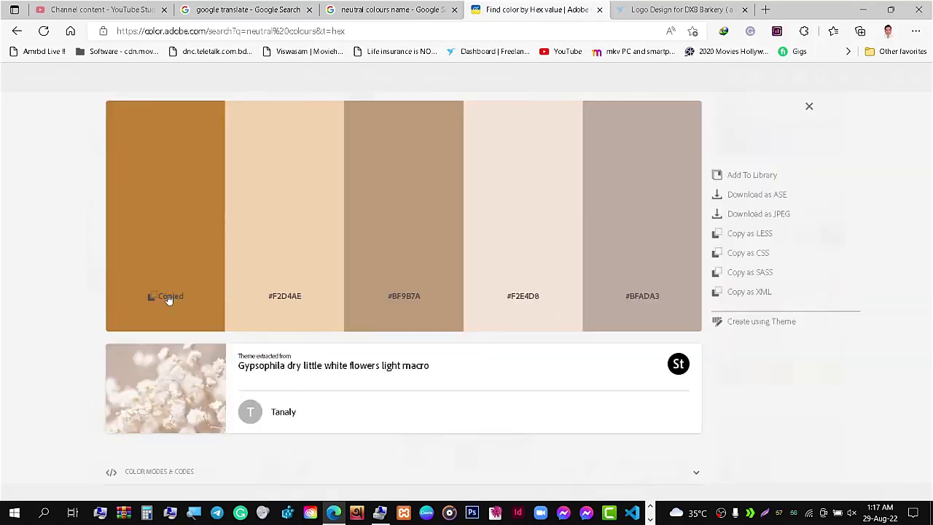
{"action": "key", "text": "alt+Tab"}
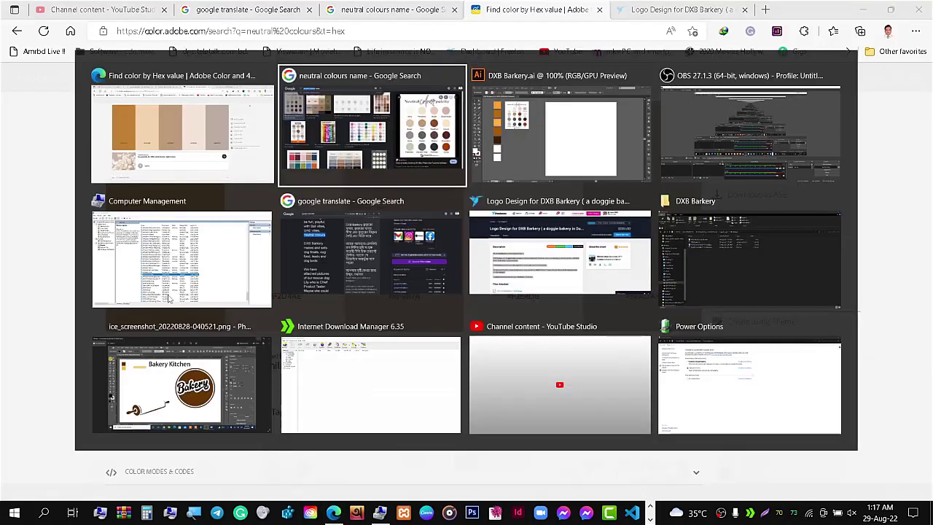
{"action": "key", "text": "alt+Tab"}
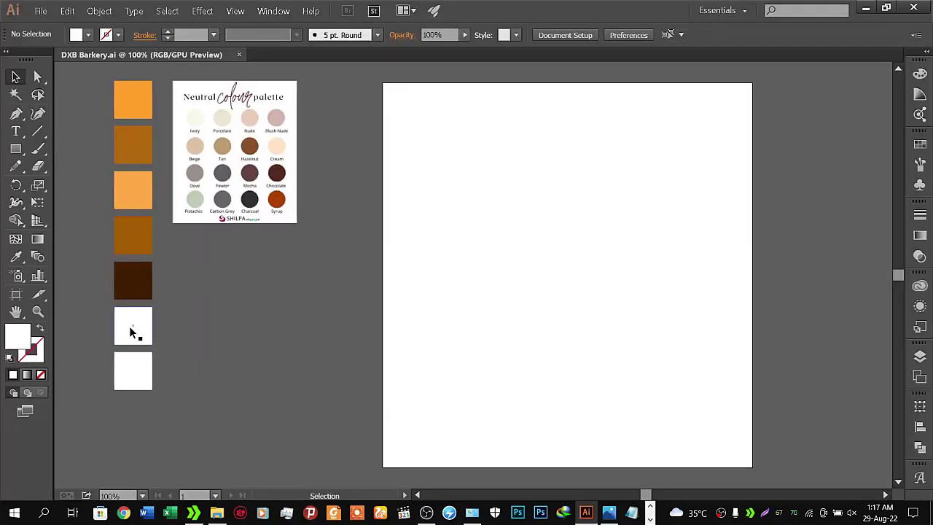
- Fill the first white swatch square with tan #BF8034
{"action": "left_click", "coordinate": [132, 329]}
{"action": "double_click", "coordinate": [13, 343]}
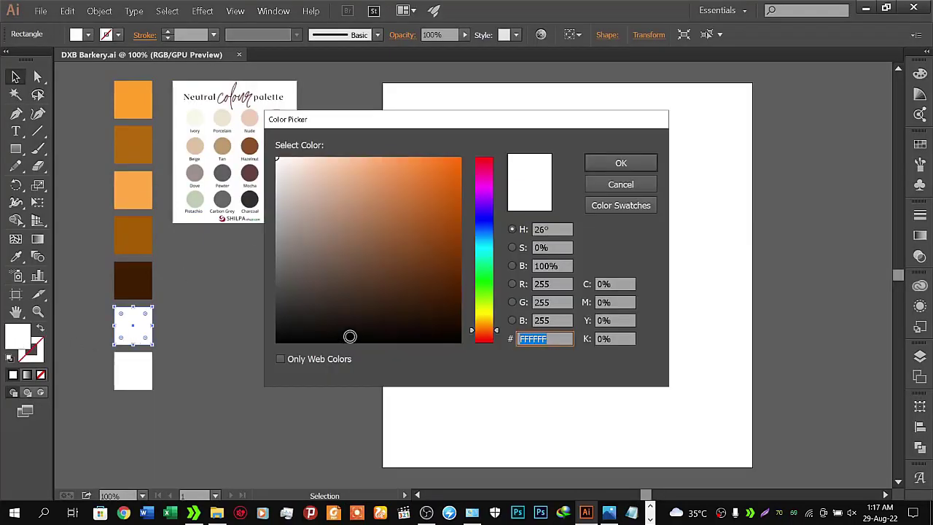
{"action": "key", "text": "ctrl+v"}
{"action": "left_click", "coordinate": [645, 164]}
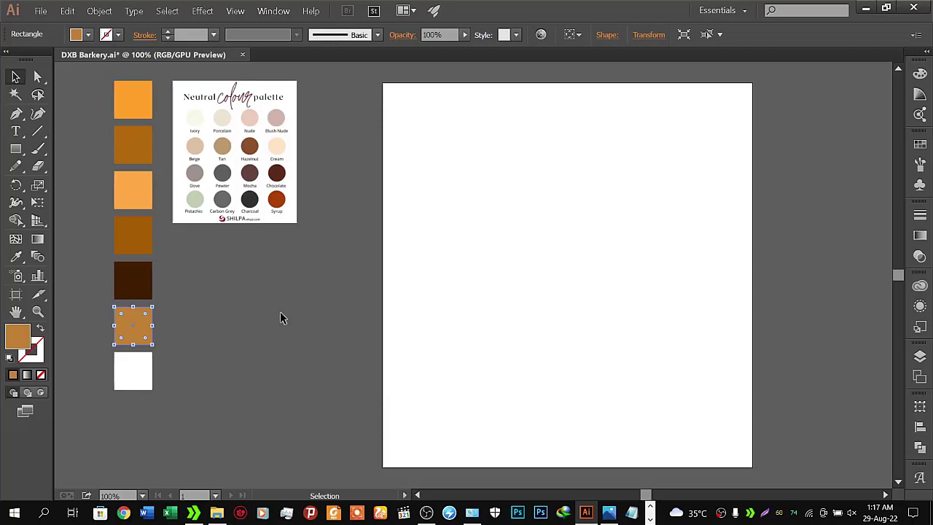
- Copy reddish-brown #A6634B from the silk fabric palette and fill the last white square with it
{"action": "left_click", "coordinate": [133, 381]}
{"action": "key", "text": "alt+Tab"}
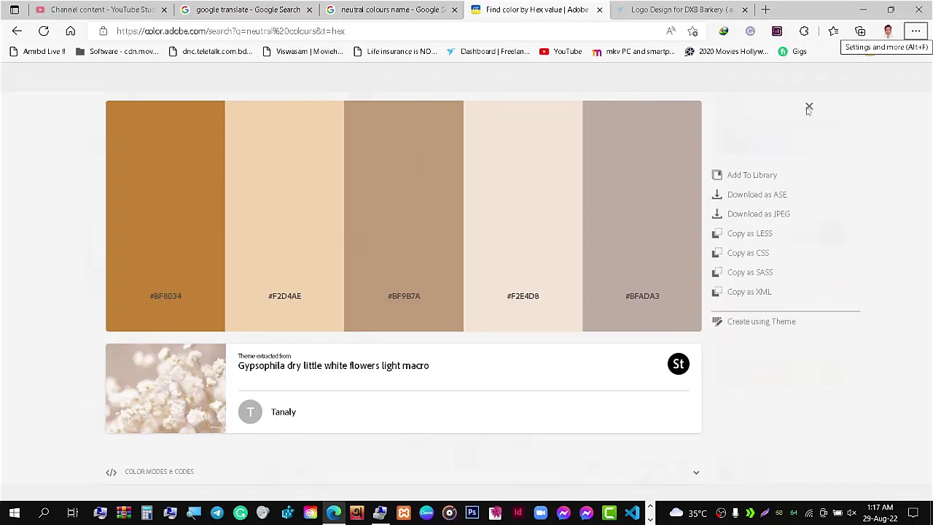
{"action": "left_click", "coordinate": [809, 109]}
{"action": "scroll", "coordinate": [932, 124], "scroll_direction": "up", "scroll_amount": 2}
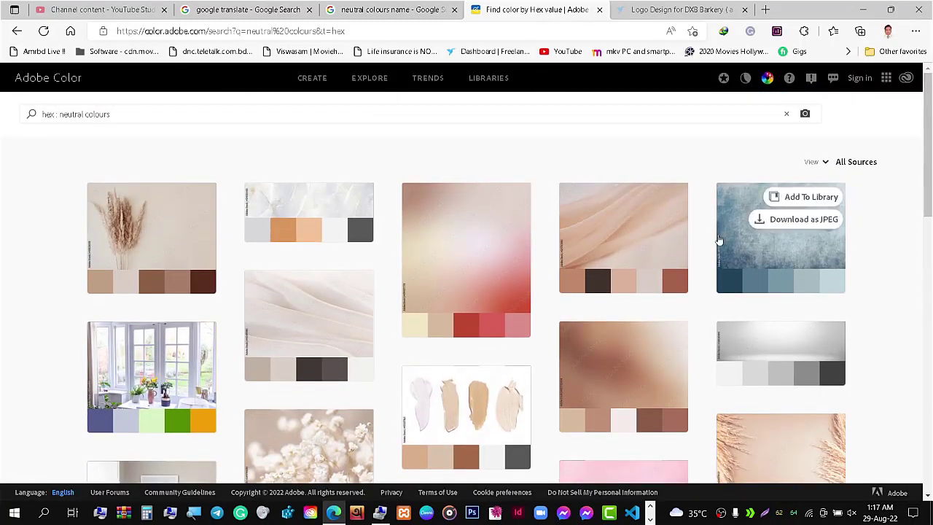
{"action": "mouse_move", "coordinate": [623, 237]}
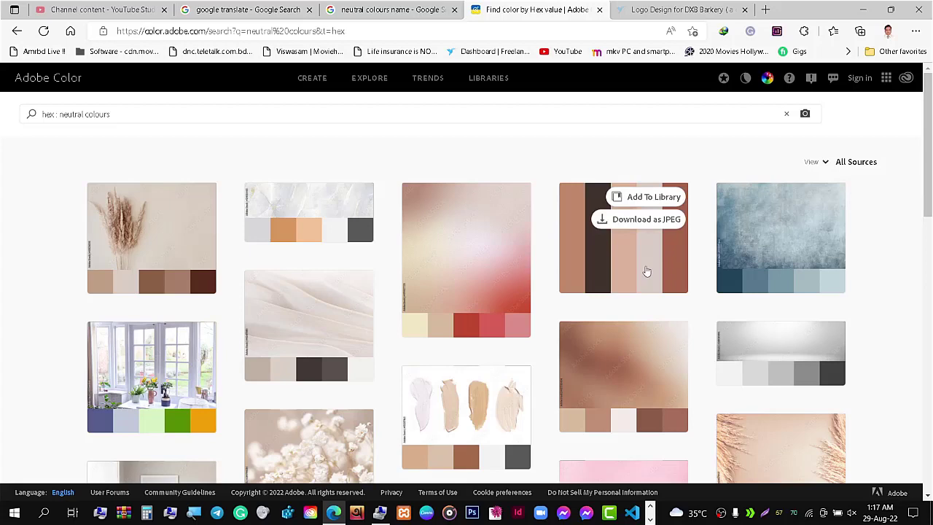
{"action": "left_click", "coordinate": [647, 271]}
{"action": "left_click", "coordinate": [646, 297]}
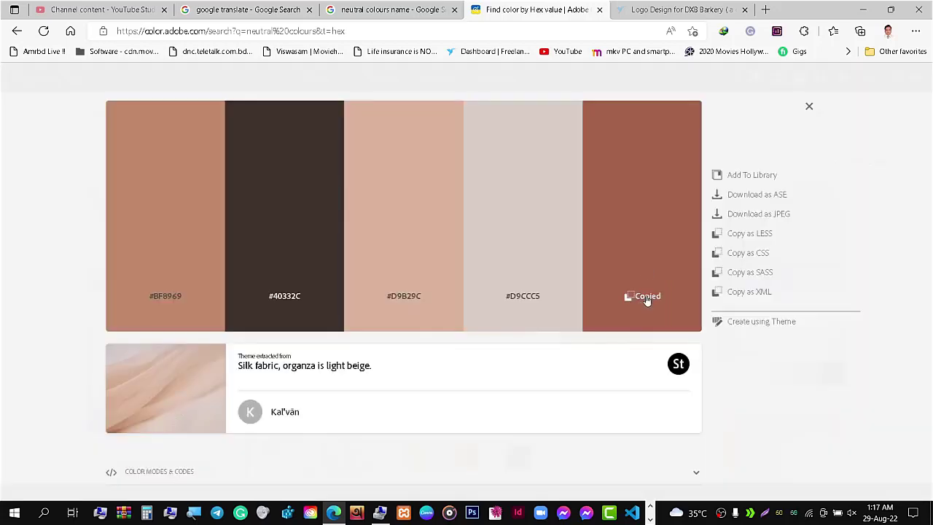
{"action": "key", "text": "alt+Tab"}
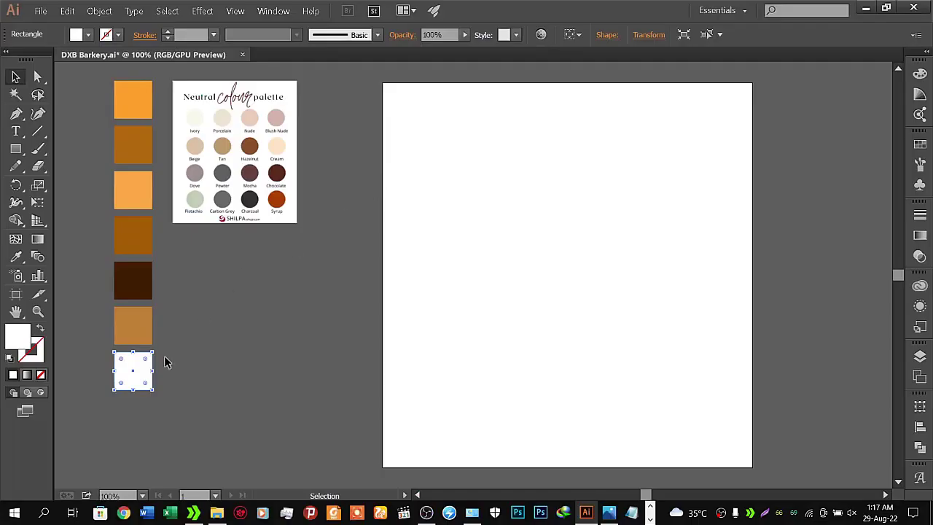
{"action": "double_click", "coordinate": [20, 336]}
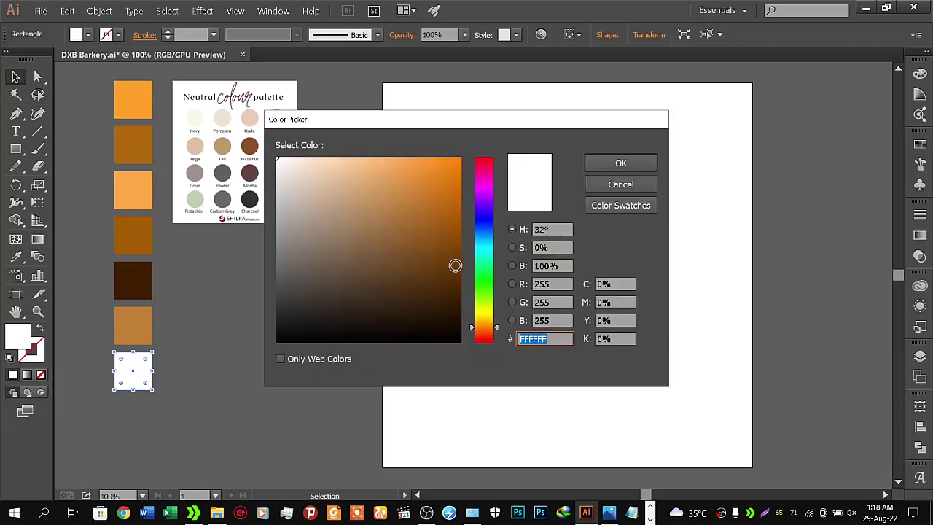
{"action": "key", "text": "ctrl+v"}
{"action": "left_click", "coordinate": [652, 167]}
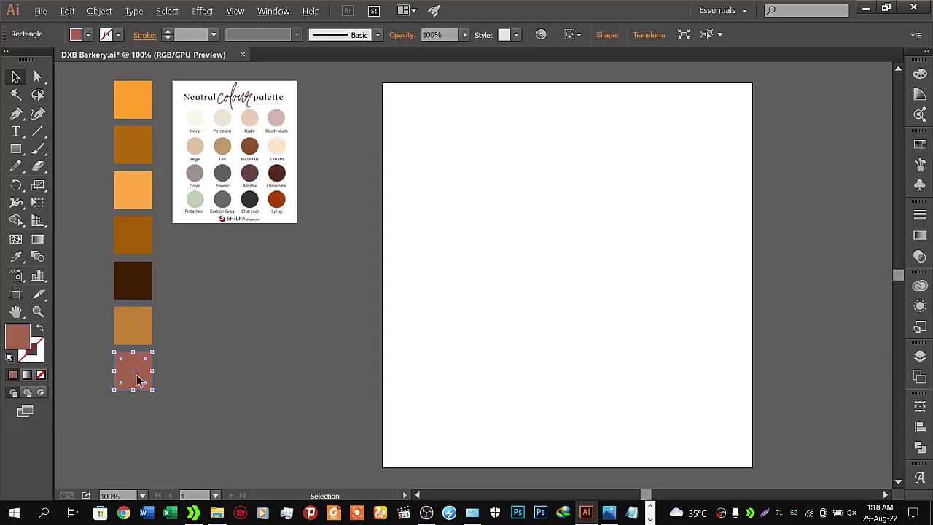
- Alt-drag the reddish-brown square downward and repeat to make two copies below
{"action": "left_click_drag", "start_coordinate": [134, 375], "coordinate": [134, 425]}
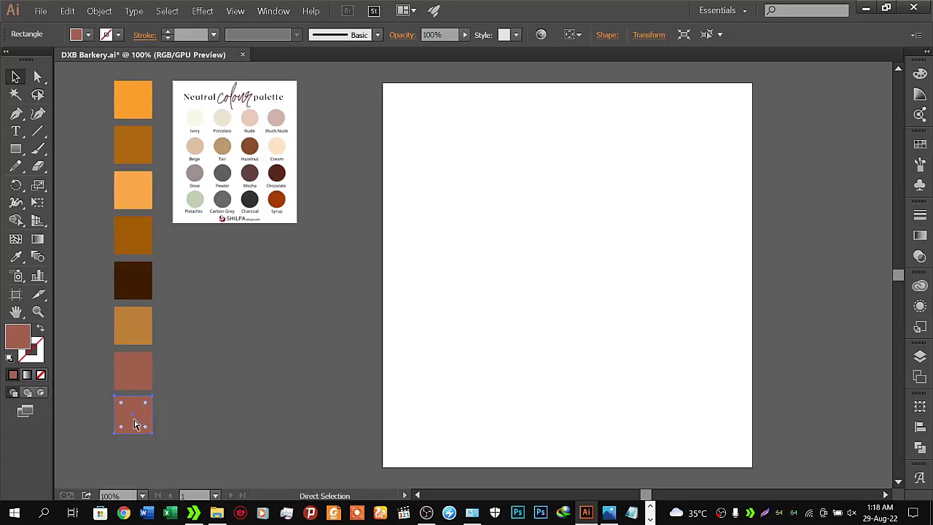
{"action": "key", "text": "ctrl+d"}
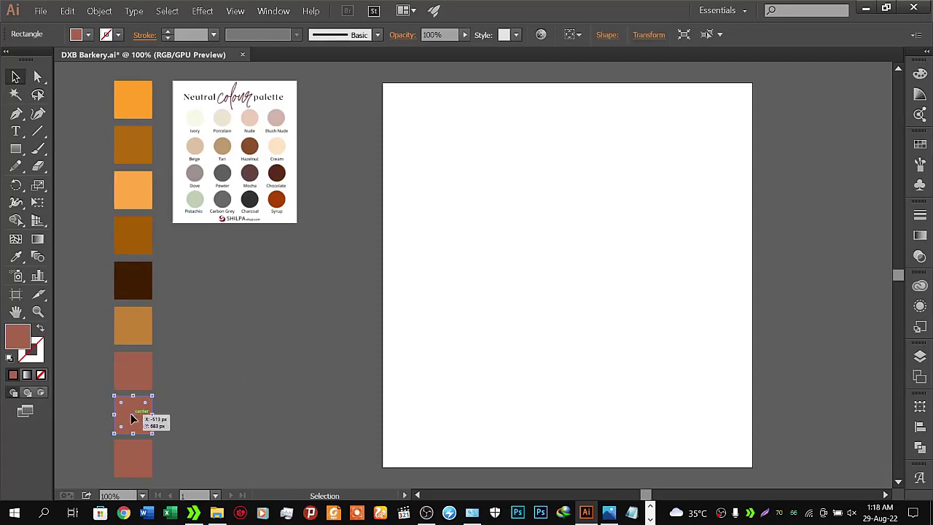
{"action": "key", "text": "alt+Tab"}
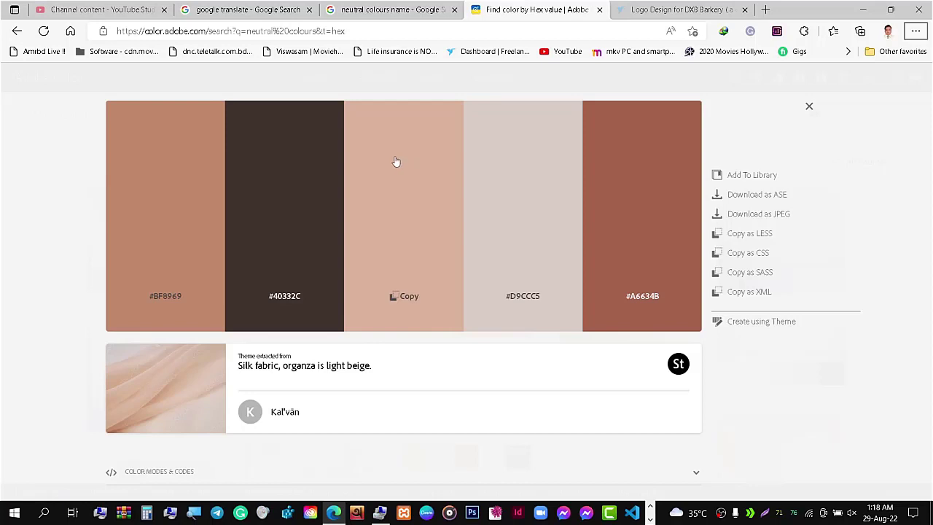
- Copy the red-orange #BF4E24 hex code from the watercolor brushstroke palette
{"action": "left_click", "coordinate": [809, 107]}
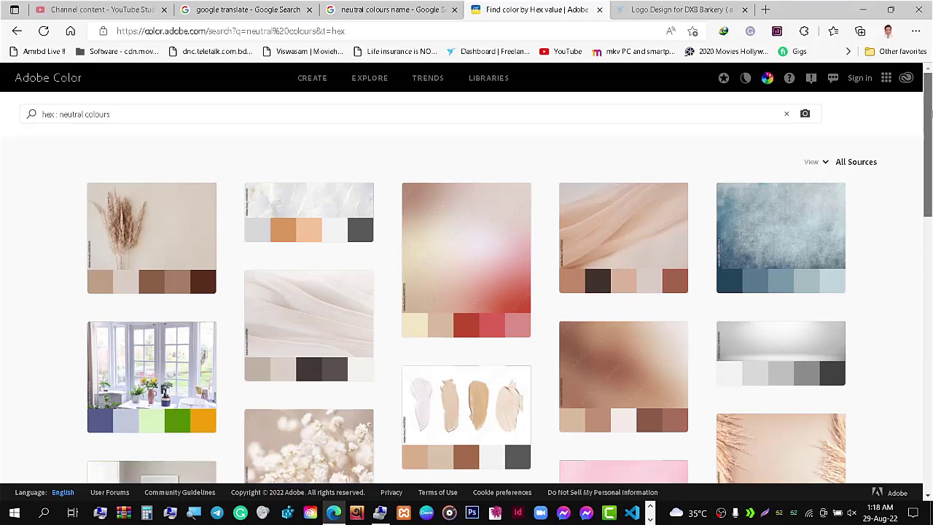
{"action": "mouse_move", "coordinate": [929, 113]}
{"action": "left_mouse_down"}
{"action": "mouse_move", "coordinate": [926, 250]}
{"action": "mouse_move", "coordinate": [910, 334]}
{"action": "left_mouse_up"}
{"action": "left_click", "coordinate": [299, 364]}
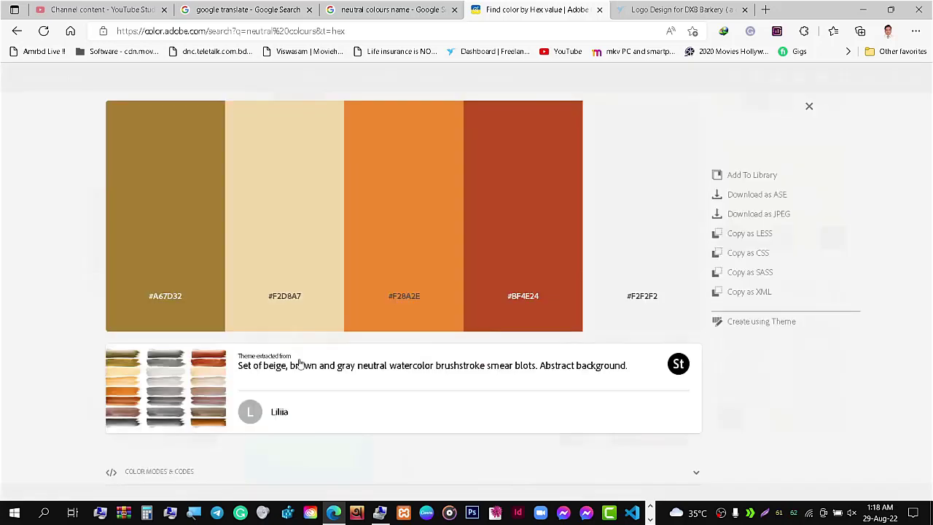
{"action": "left_click", "coordinate": [529, 300]}
{"action": "key", "text": "alt+Tab"}
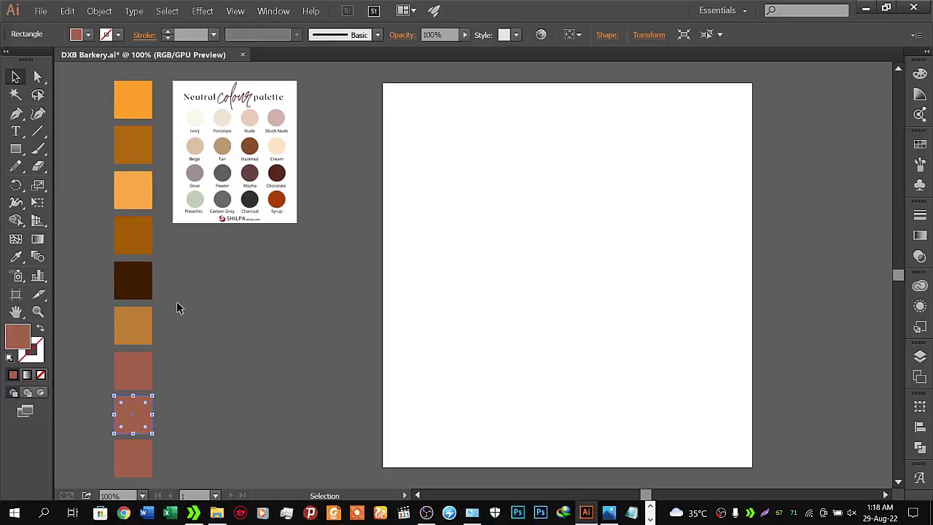
- Fill the first duplicated square with red-orange #BF4E24
{"action": "double_click", "coordinate": [30, 347]}
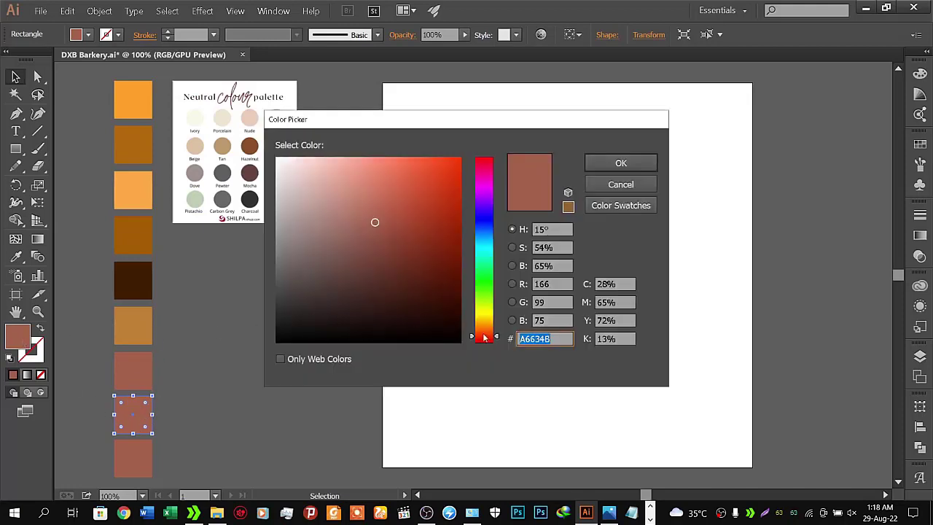
{"action": "key", "text": "ctrl+v"}
{"action": "left_click", "coordinate": [633, 163]}
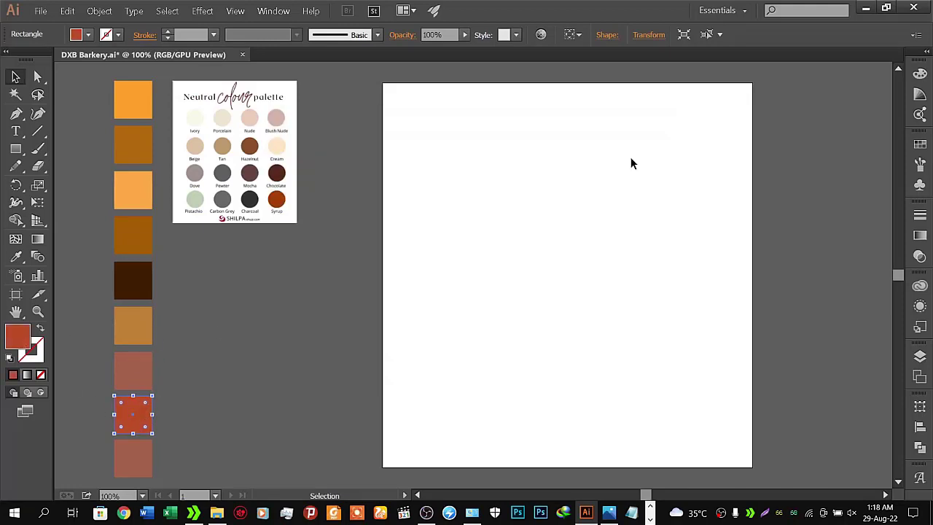
- Select the bottom square and copy orange #F28A2E from the watercolor palette
{"action": "left_click", "coordinate": [141, 467]}
{"action": "key", "text": "alt+Tab"}
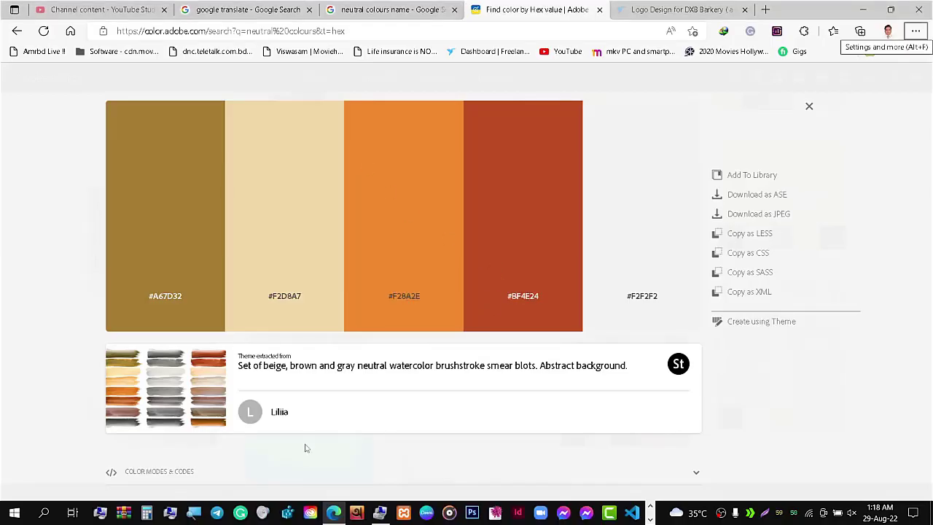
{"action": "key", "text": "alt+Tab"}
{"action": "left_click", "coordinate": [399, 168]}
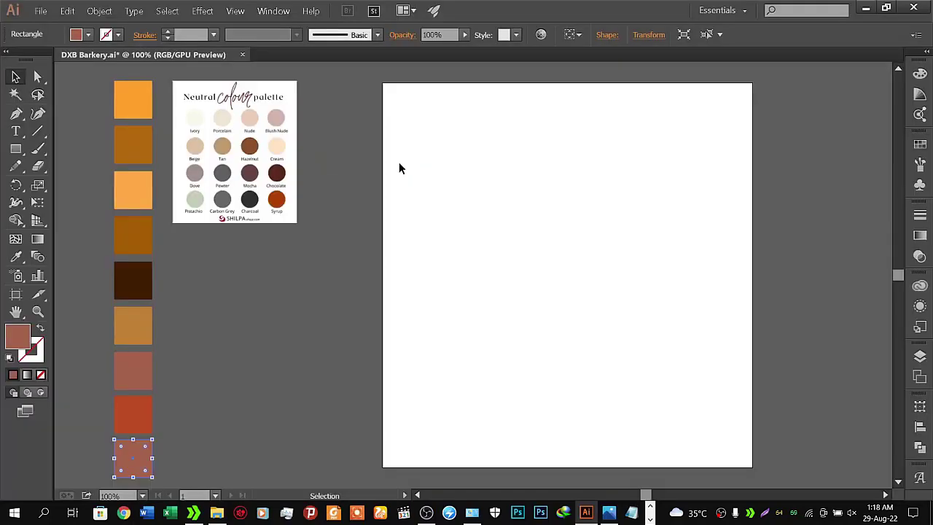
{"action": "key", "text": "alt+Tab"}
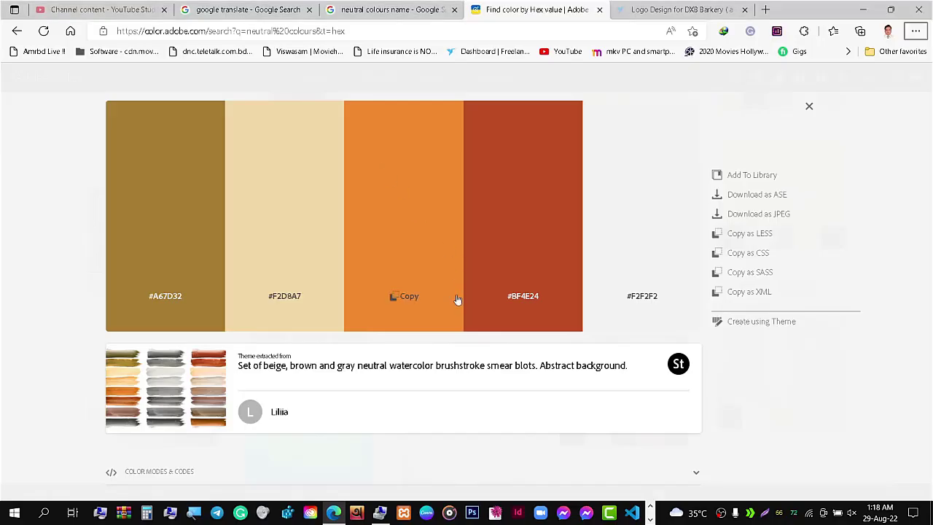
{"action": "left_click", "coordinate": [410, 297]}
- Fill the bottom swatch square with orange #F28A2E and deselect it
{"action": "key", "text": "alt+Tab"}
{"action": "left_click", "coordinate": [418, 182]}
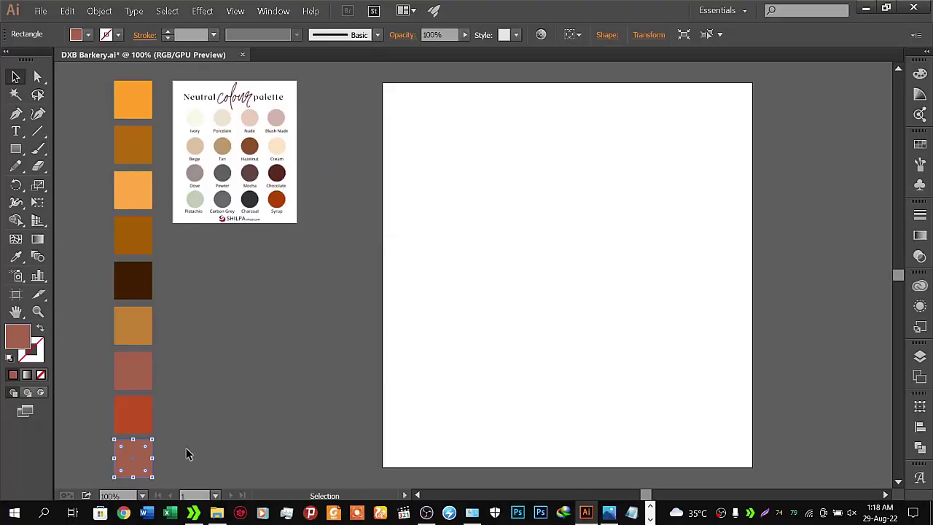
{"action": "double_click", "coordinate": [28, 333]}
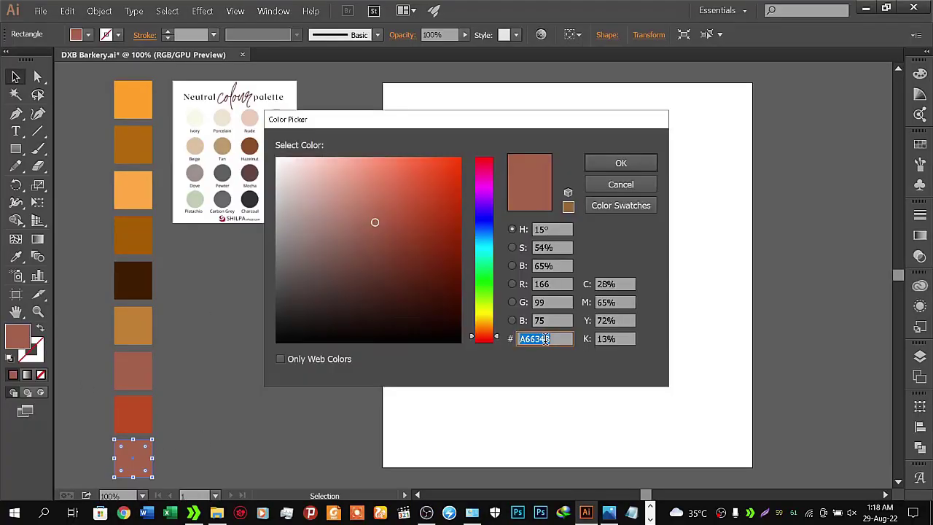
{"action": "key", "text": "ctrl+v"}
{"action": "left_click", "coordinate": [628, 171]}
{"action": "left_click", "coordinate": [321, 365]}
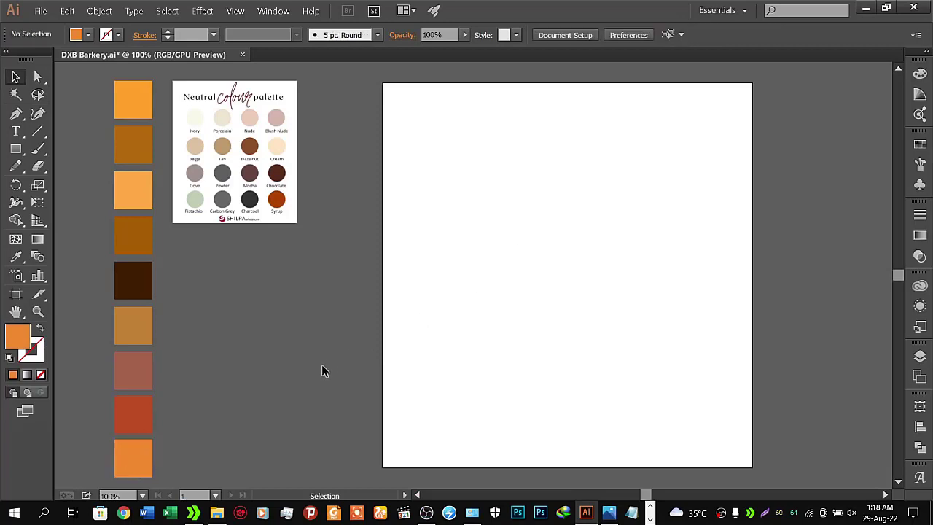
{"action": "left_click", "coordinate": [41, 11]}
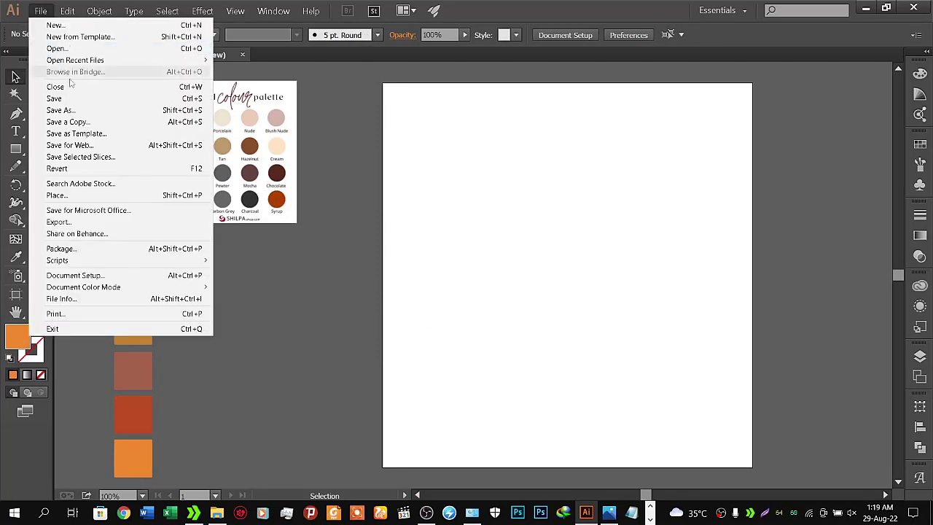
- Dismiss the File menu, pan the artboard left, and return to Adobe Color in the browser
{"action": "key", "text": "Escape"}
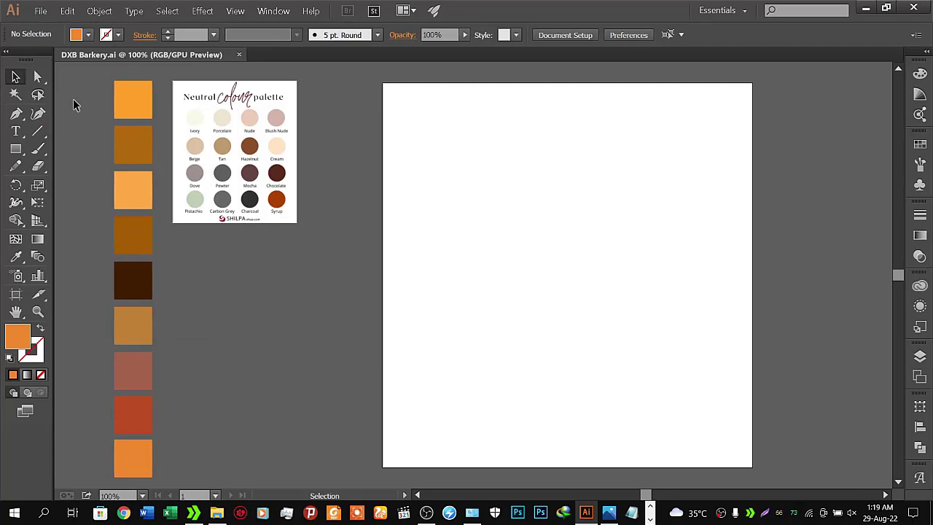
{"action": "mouse_move", "coordinate": [523, 209]}
{"action": "left_mouse_down"}
{"action": "mouse_move", "coordinate": [404, 219]}
{"action": "mouse_move", "coordinate": [422, 210]}
{"action": "left_mouse_up"}
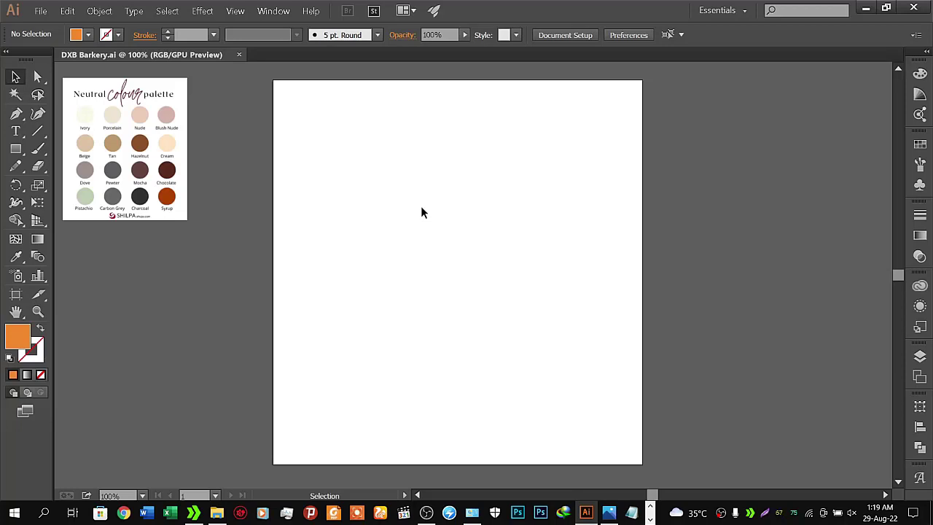
{"action": "key", "text": "alt+Tab"}
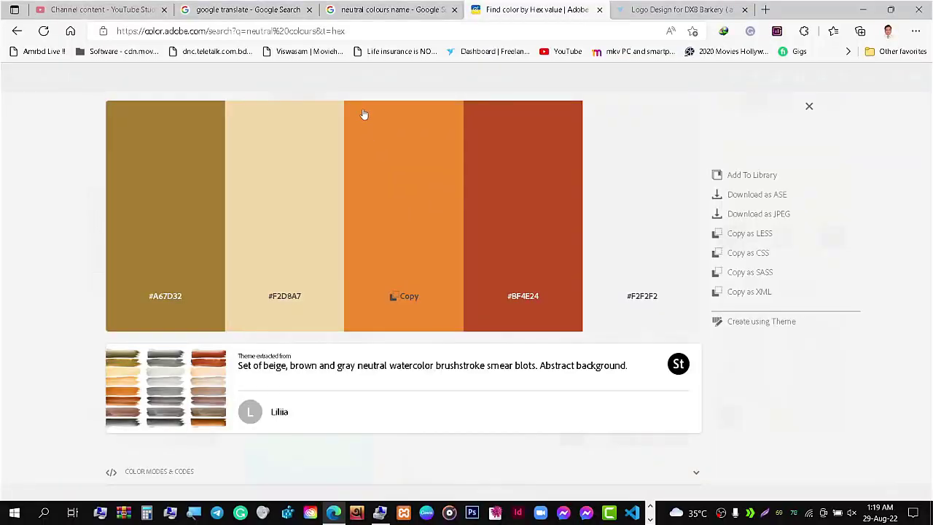
- Scroll down through the Bangla translation of the logo brief in Google Translate
{"action": "left_click", "coordinate": [252, 9]}
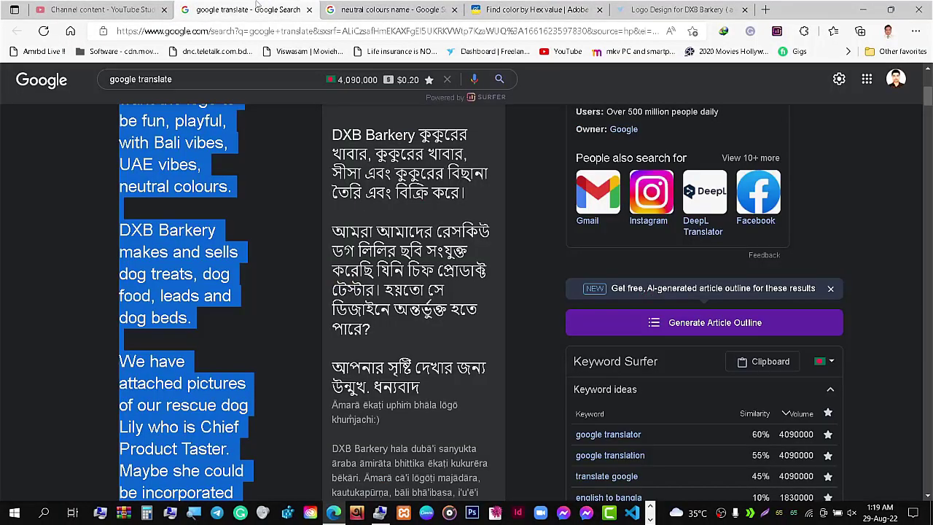
{"action": "left_click", "coordinate": [928, 69]}
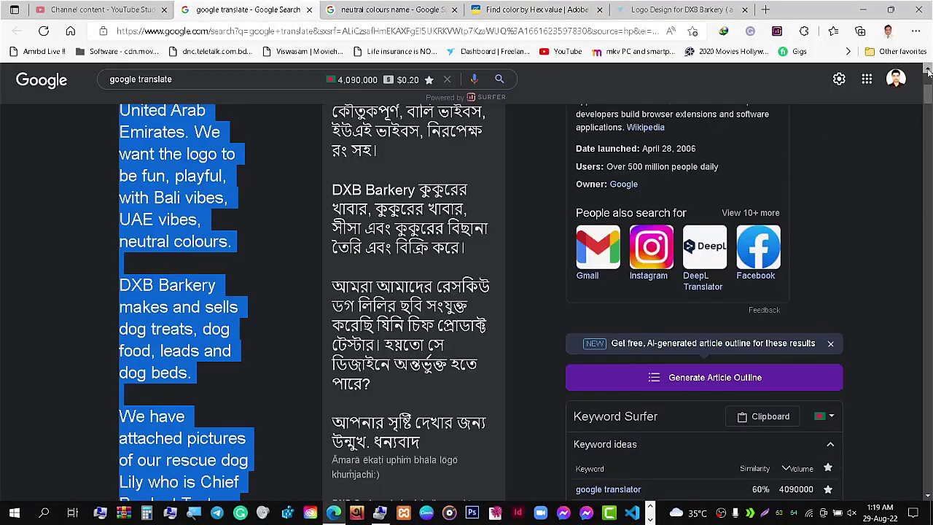
{"action": "left_click", "coordinate": [928, 69]}
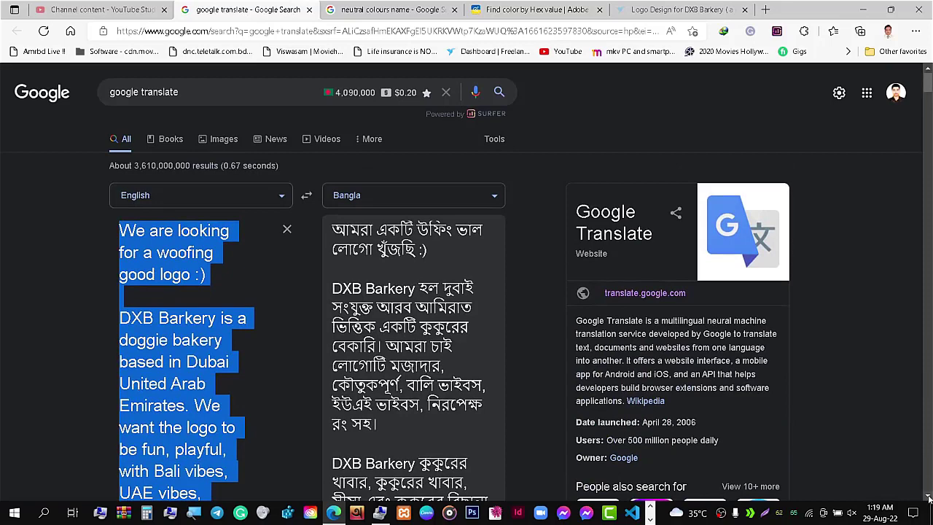
{"action": "left_click", "coordinate": [928, 497]}
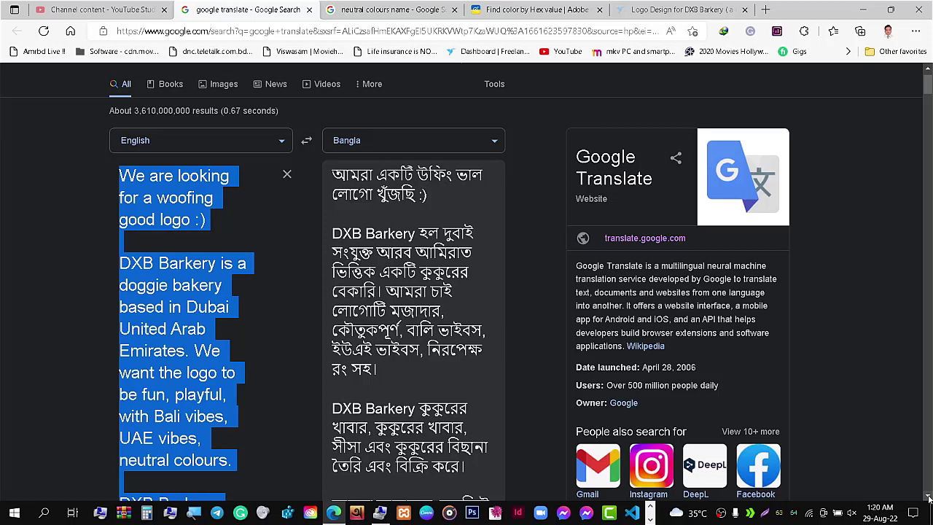
{"action": "scroll", "coordinate": [929, 498], "scroll_direction": "down", "scroll_amount": 3}
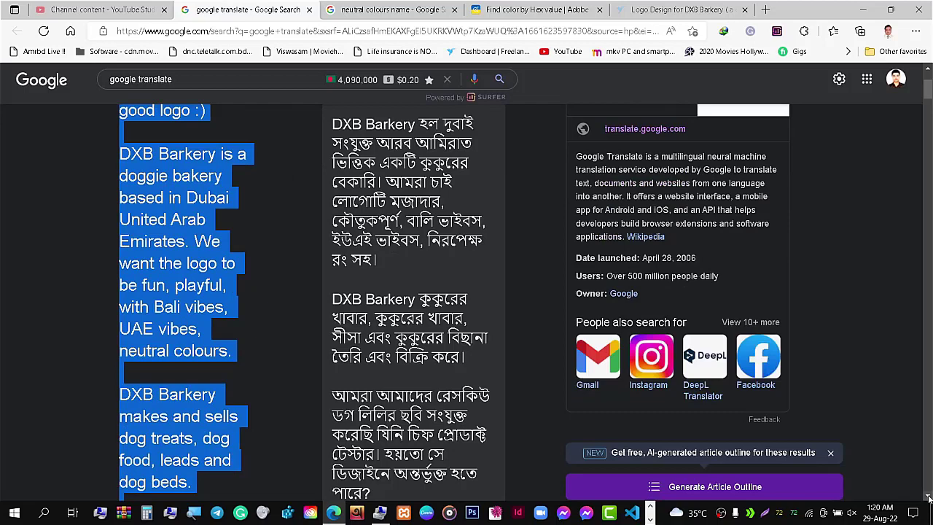
{"action": "scroll", "coordinate": [929, 498], "scroll_direction": "down", "scroll_amount": 4}
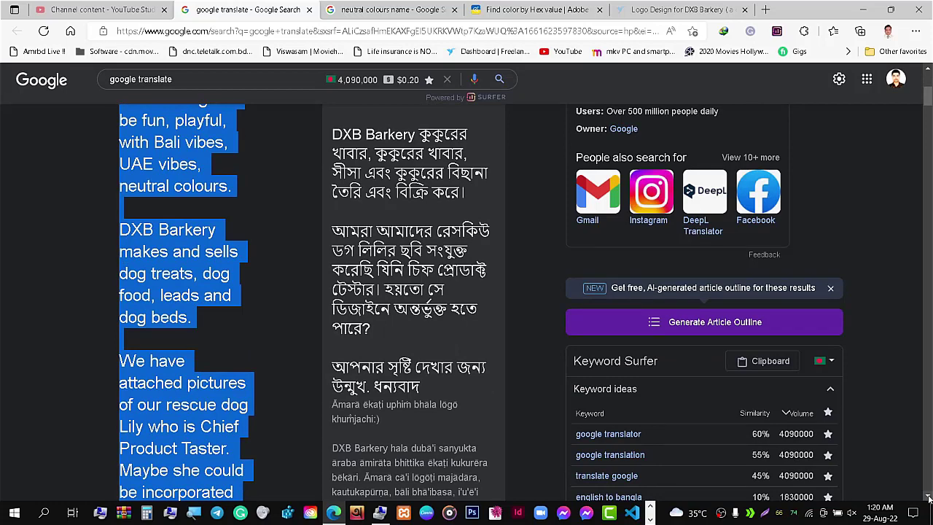
{"action": "left_click", "coordinate": [929, 498]}
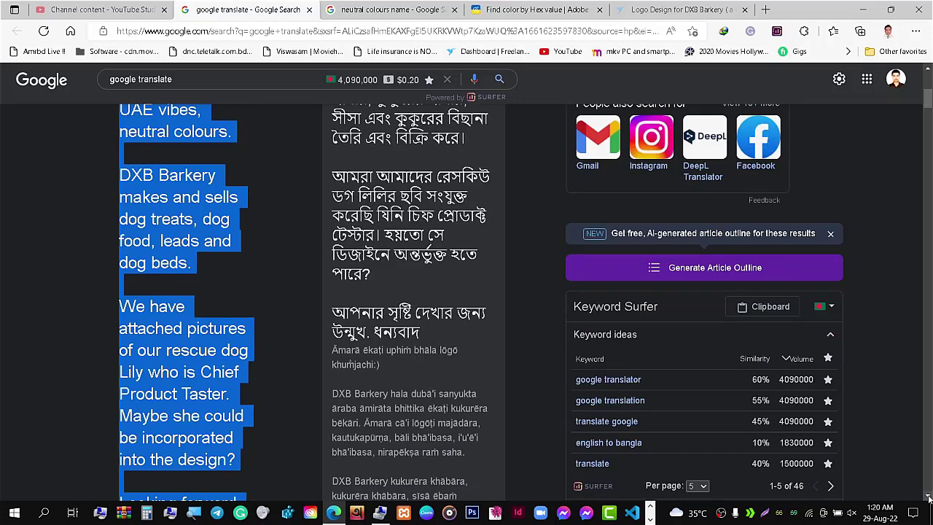
{"action": "left_click", "coordinate": [929, 498]}
{"action": "left_click", "coordinate": [929, 498]}
{"action": "left_click", "coordinate": [928, 498]}
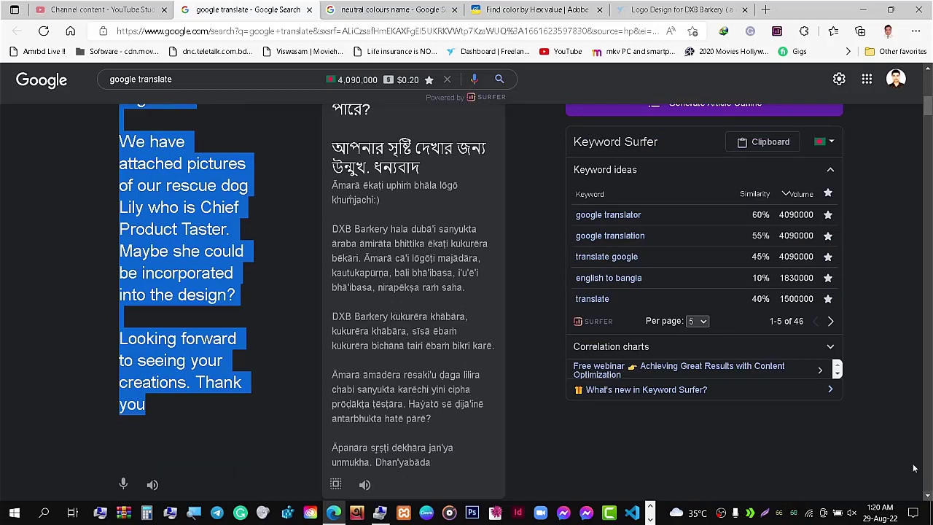
- Scroll back to the top of the brief and go to the neutral colours image results
{"action": "scroll", "coordinate": [928, 73], "scroll_direction": "up", "scroll_amount": 1}
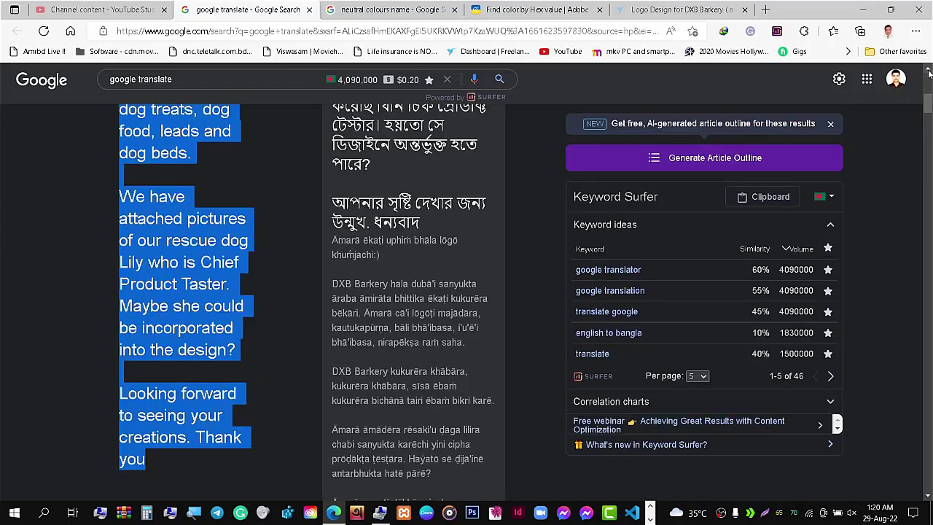
{"action": "scroll", "coordinate": [928, 73], "scroll_direction": "up", "scroll_amount": 1}
{"action": "scroll", "coordinate": [928, 73], "scroll_direction": "up", "scroll_amount": 4}
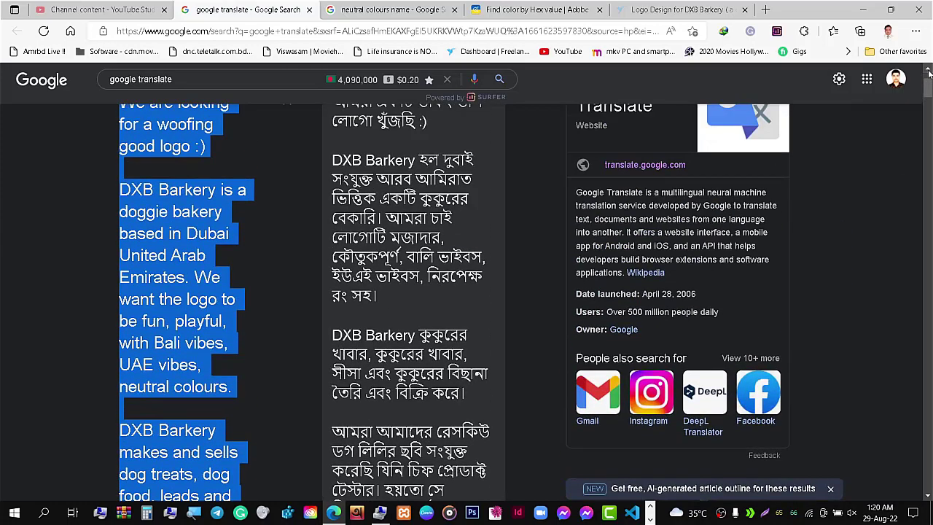
{"action": "scroll", "coordinate": [929, 73], "scroll_direction": "up", "scroll_amount": 1}
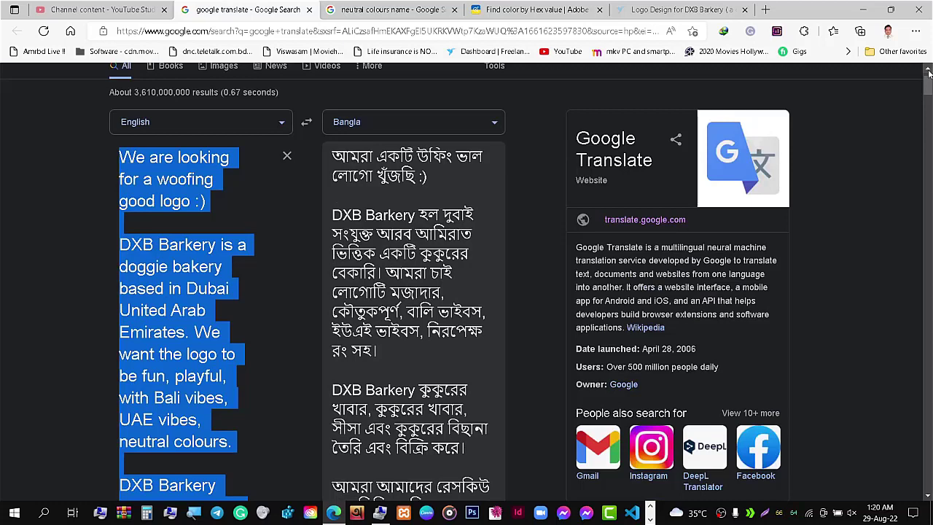
{"action": "scroll", "coordinate": [928, 73], "scroll_direction": "up", "scroll_amount": 1}
{"action": "left_click", "coordinate": [379, 10]}
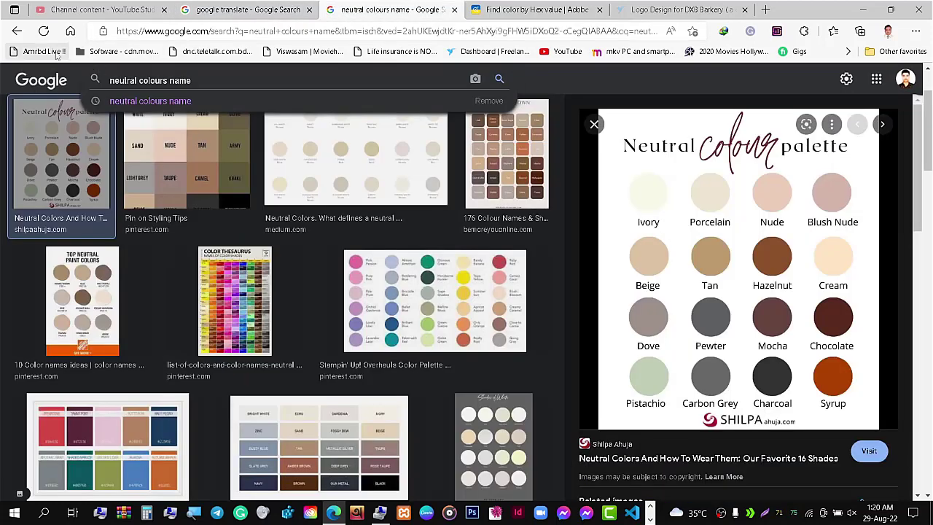
- Return to the UAE vibes image results and filter them to Large size
{"action": "left_click", "coordinate": [16, 31]}
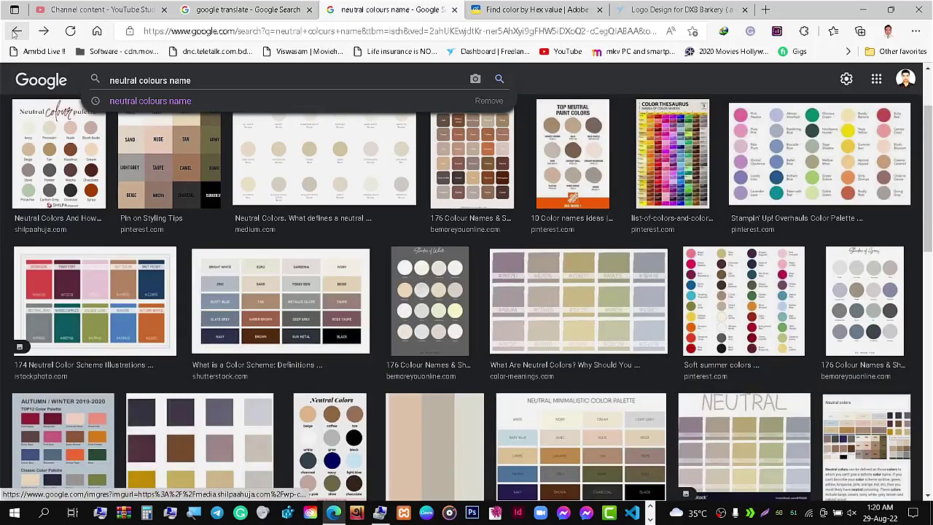
{"action": "left_click", "coordinate": [14, 32]}
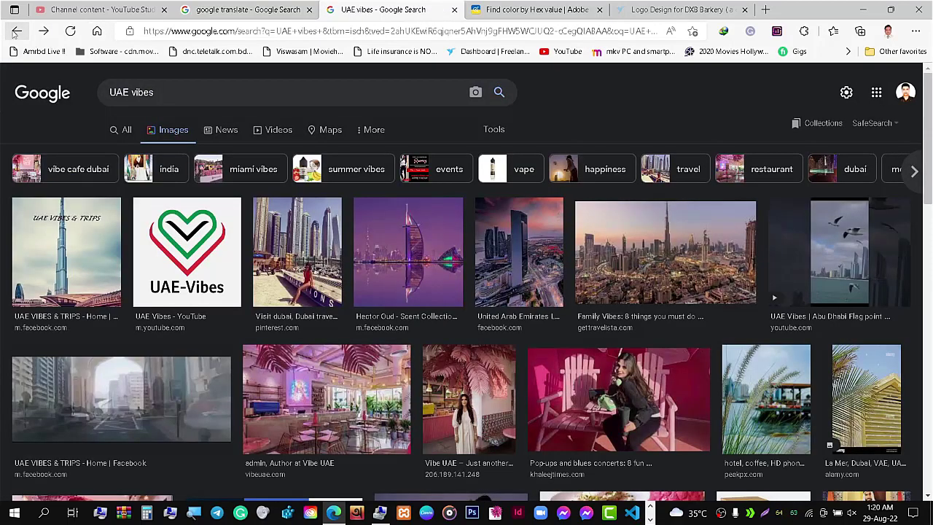
{"action": "left_click", "coordinate": [494, 129]}
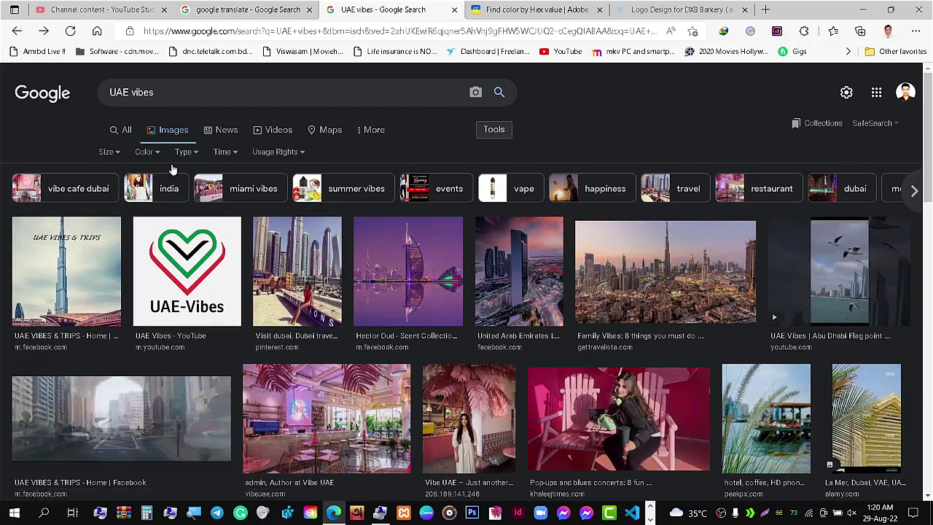
{"action": "left_click", "coordinate": [117, 155]}
{"action": "left_click", "coordinate": [113, 194]}
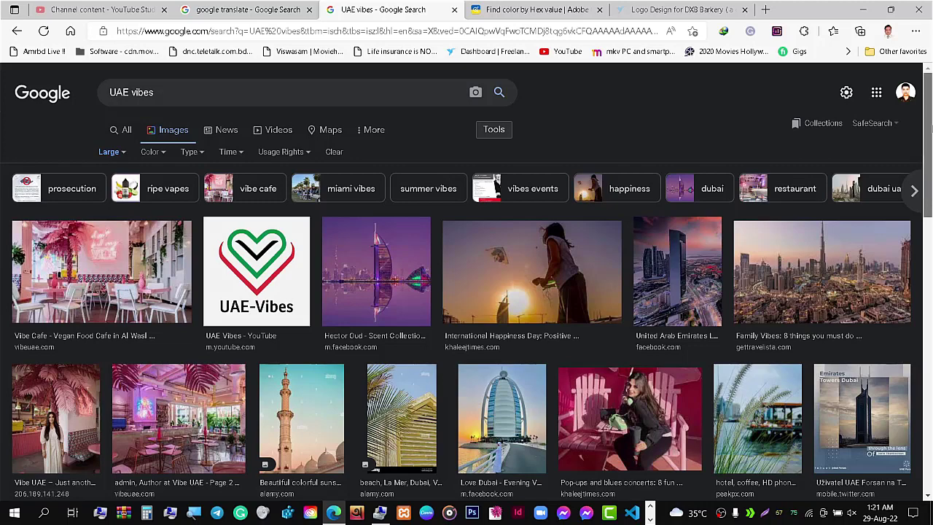
- Copy the Vibe Cafe pink interior photo from its preview
{"action": "left_click", "coordinate": [107, 261]}
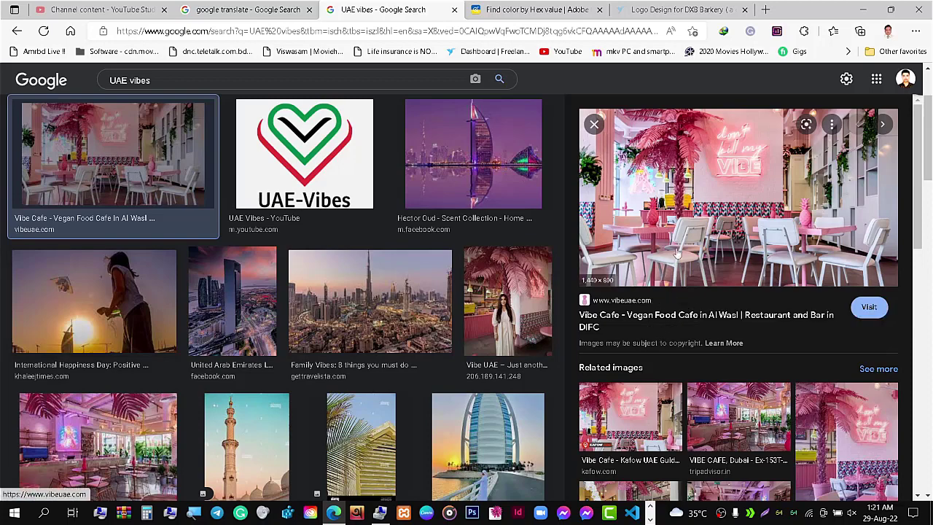
{"action": "right_click", "coordinate": [716, 152]}
{"action": "left_click", "coordinate": [761, 299]}
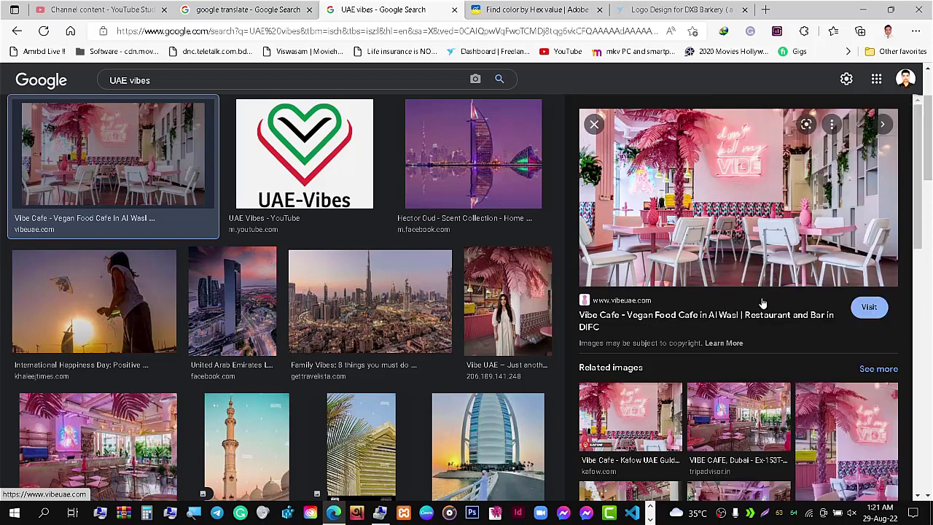
- Paste the café photo into DXB Barkery.ai, shrink it to 270 × 150 px, and move it to the pasteboard's top right
{"action": "key", "text": "alt+Tab"}
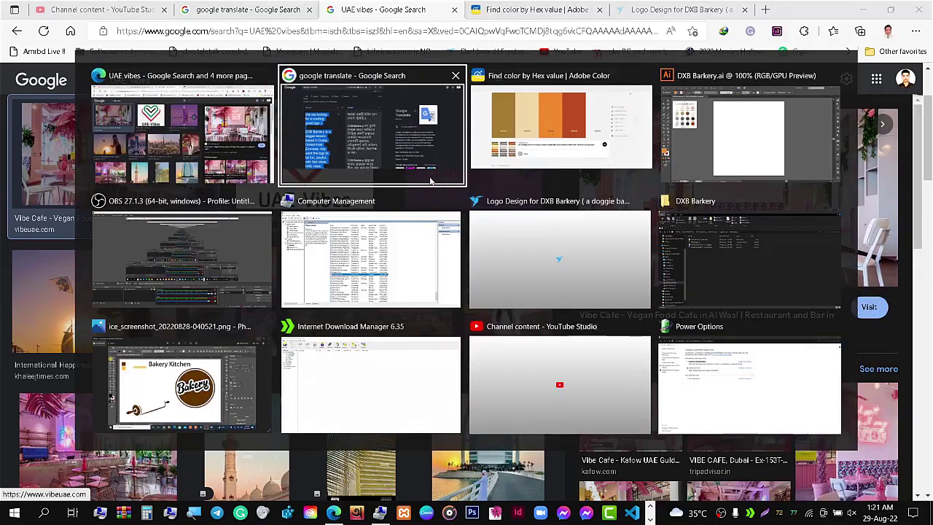
{"action": "key", "text": "alt+Tab"}
{"action": "key", "text": "alt+Tab"}
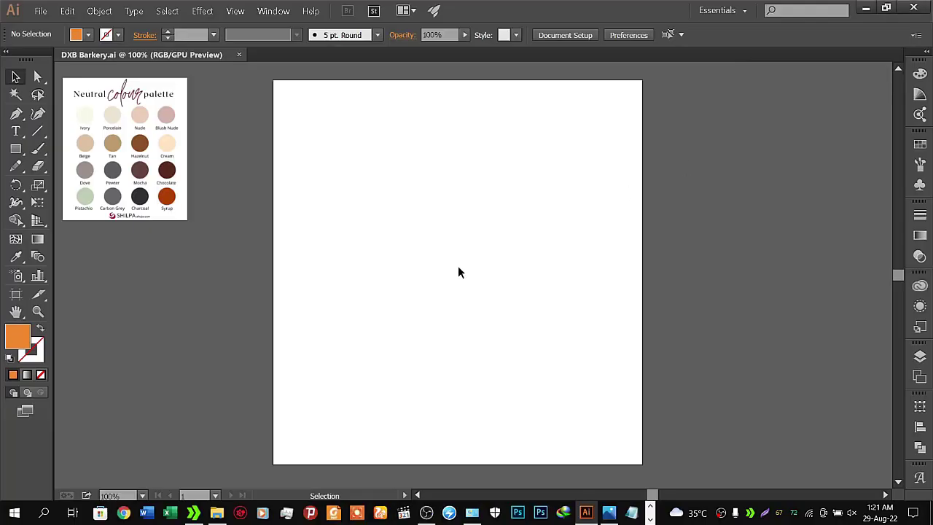
{"action": "key", "text": "ctrl+v"}
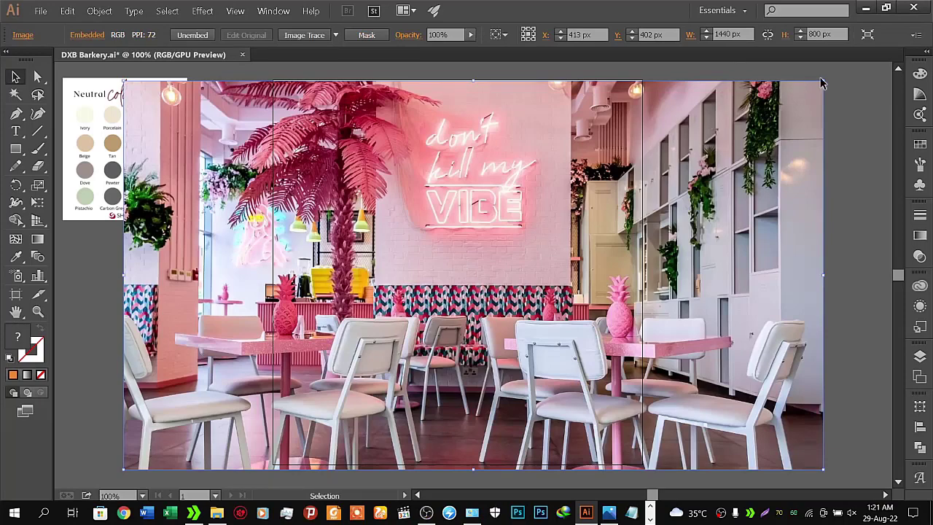
{"action": "mouse_move", "coordinate": [823, 81]}
{"action": "left_mouse_down"}
{"action": "mouse_move", "coordinate": [712, 129]}
{"action": "mouse_move", "coordinate": [555, 260]}
{"action": "left_mouse_up"}
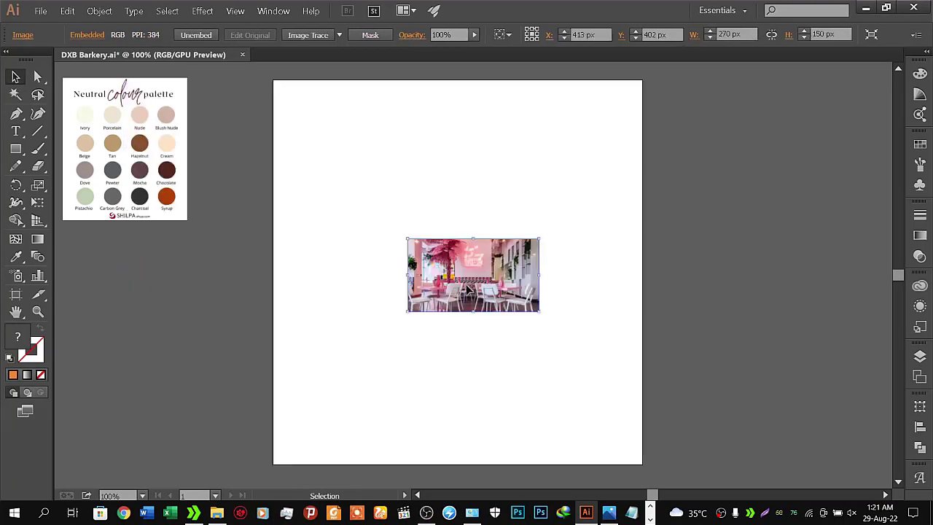
{"action": "left_click_drag", "start_coordinate": [468, 290], "coordinate": [736, 134]}
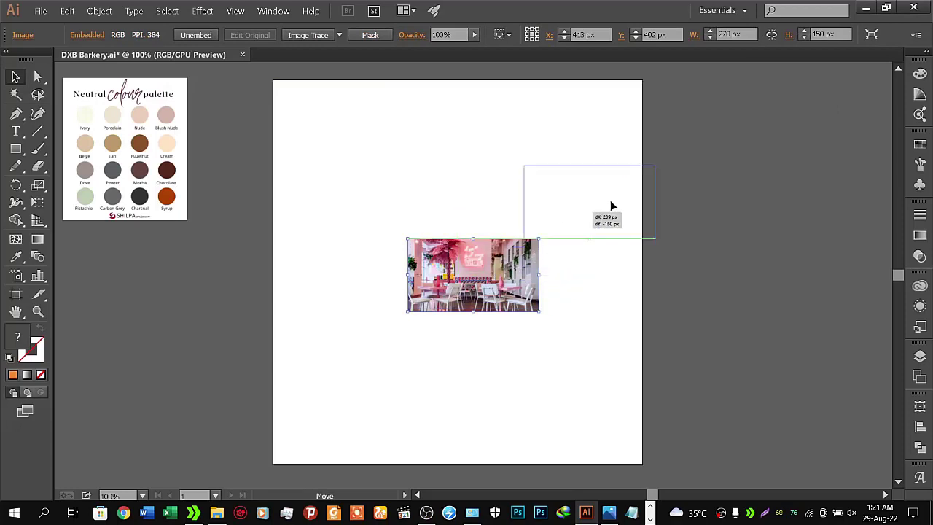
{"action": "left_click", "coordinate": [732, 216]}
- Save the DXB Barkery.ai logo file
{"action": "left_click", "coordinate": [36, 12]}
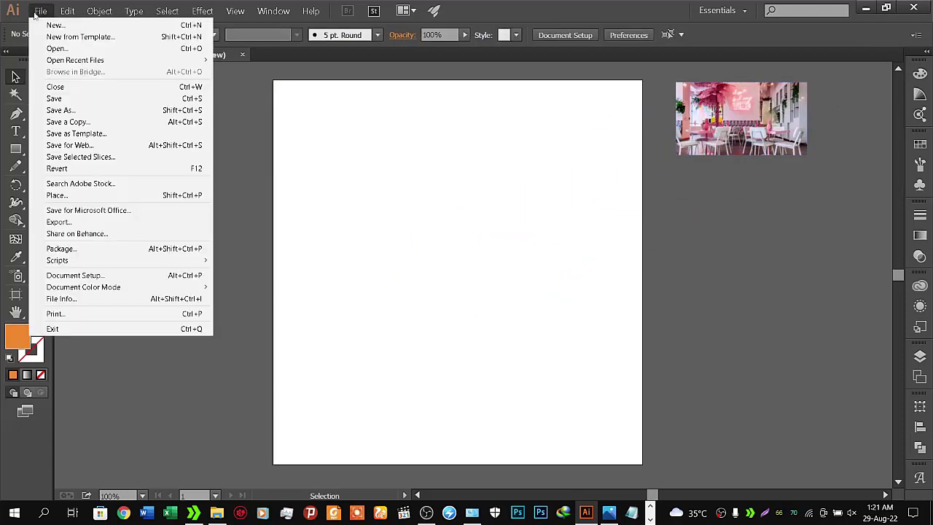
{"action": "left_click", "coordinate": [54, 99]}
{"action": "key", "text": "alt+Tab"}
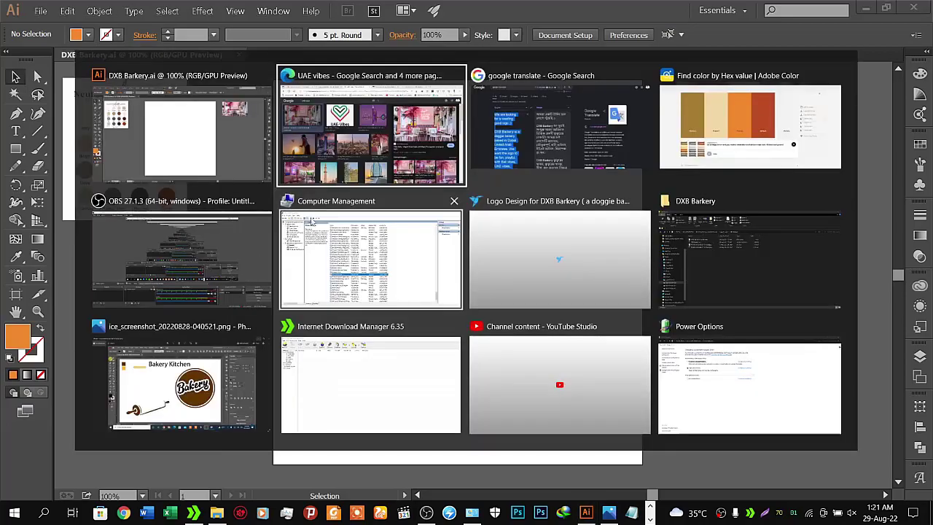
- In the UAE vibes results, open the Abu Dhabi skyline related image in the preview
{"action": "left_click", "coordinate": [377, 140]}
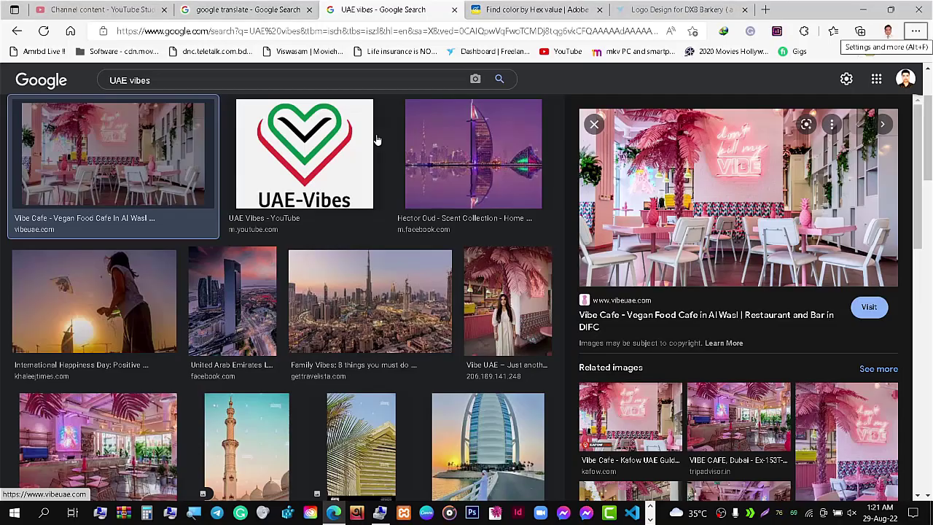
{"action": "left_click", "coordinate": [231, 314]}
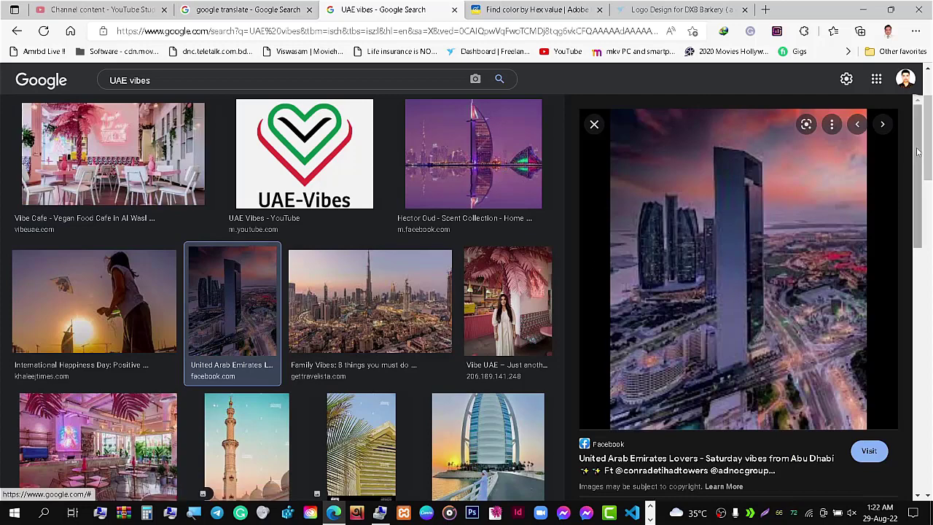
{"action": "left_click_drag", "start_coordinate": [918, 151], "coordinate": [907, 244]}
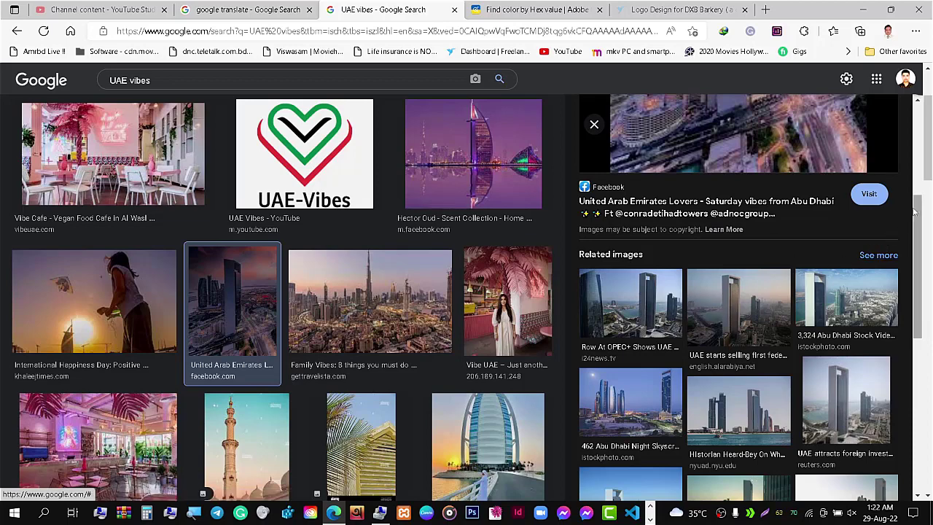
{"action": "scroll", "coordinate": [915, 268], "scroll_direction": "down", "scroll_amount": 2}
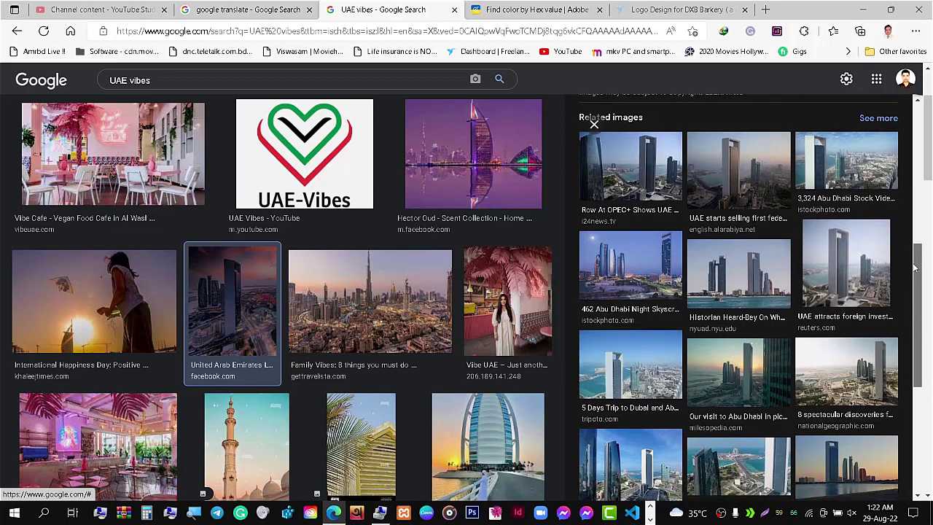
{"action": "left_click_drag", "start_coordinate": [915, 268], "coordinate": [910, 299]}
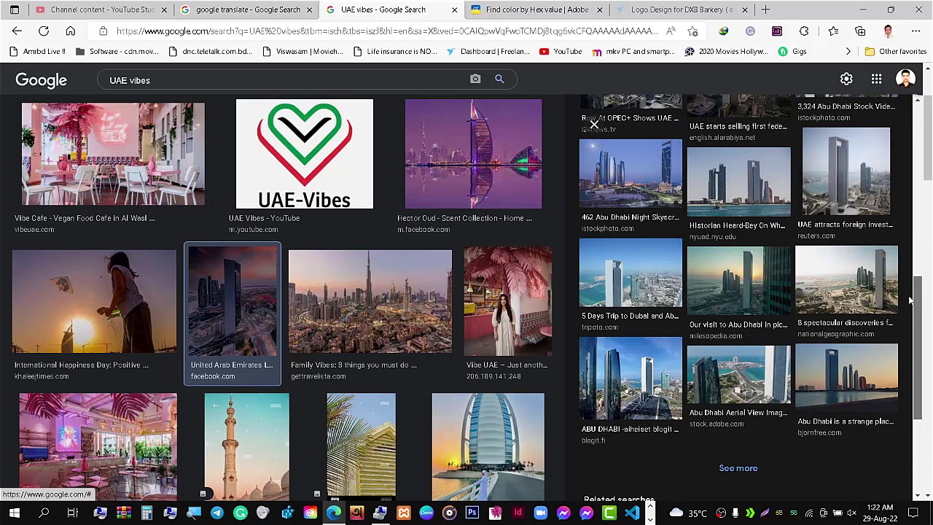
{"action": "left_click", "coordinate": [853, 372]}
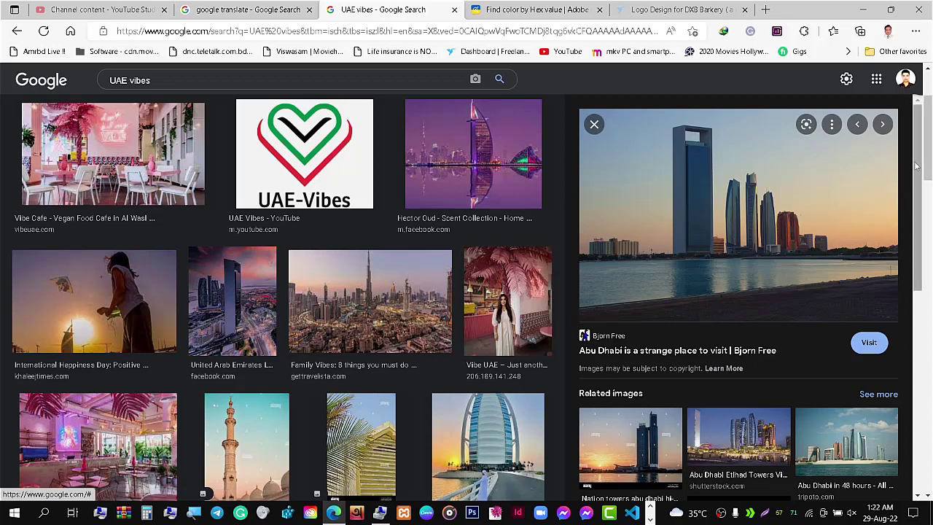
- Copy the Abu Dhabi skyline photo from the preview panel
{"action": "scroll", "coordinate": [919, 209], "scroll_direction": "down", "scroll_amount": 2}
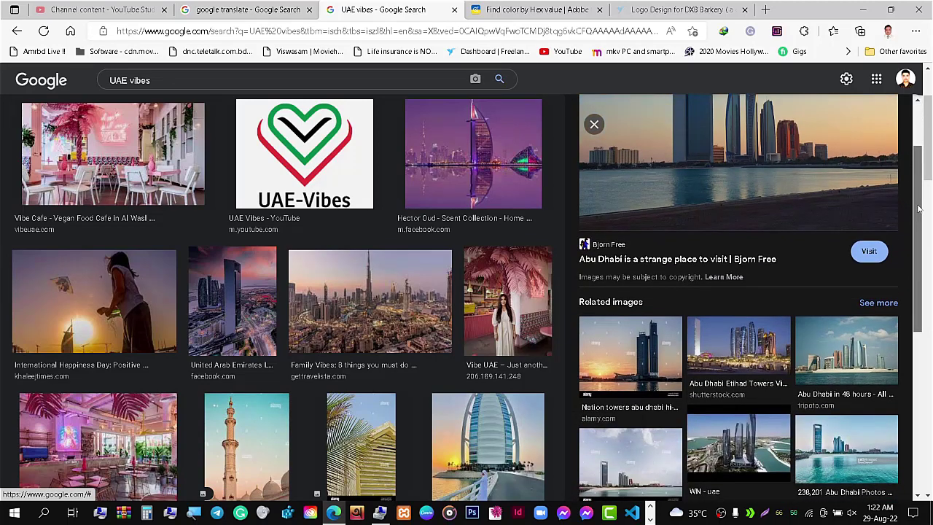
{"action": "scroll", "coordinate": [918, 210], "scroll_direction": "down", "scroll_amount": 1}
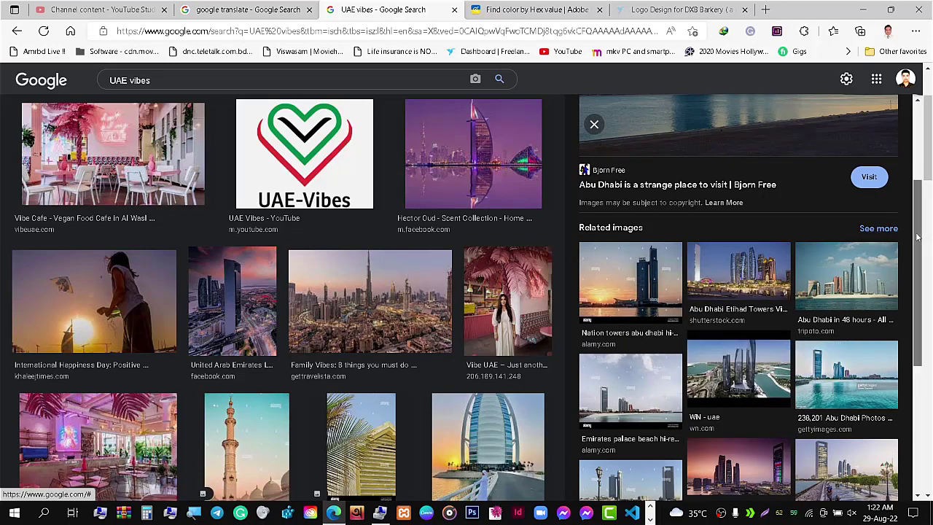
{"action": "left_click_drag", "start_coordinate": [918, 237], "coordinate": [906, 281]}
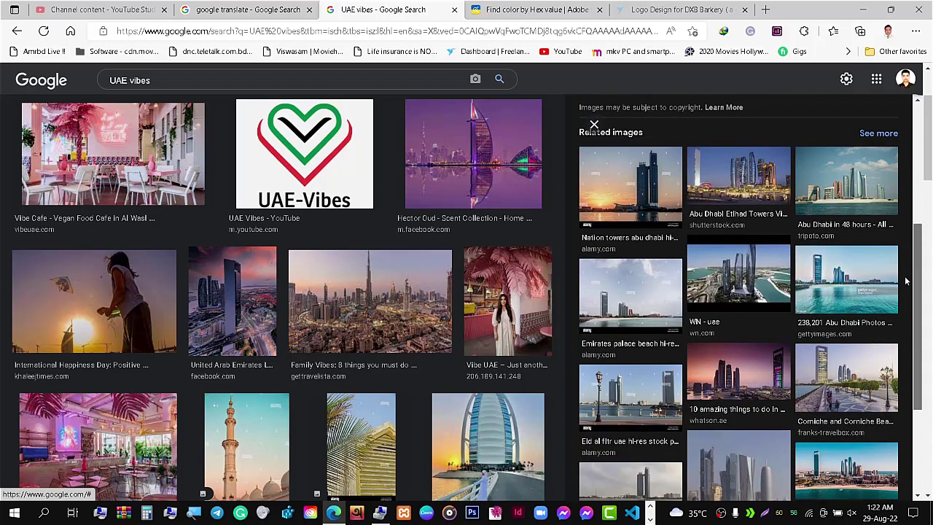
{"action": "mouse_move", "coordinate": [906, 281]}
{"action": "left_mouse_down"}
{"action": "mouse_move", "coordinate": [902, 307]}
{"action": "mouse_move", "coordinate": [910, 190]}
{"action": "left_mouse_up"}
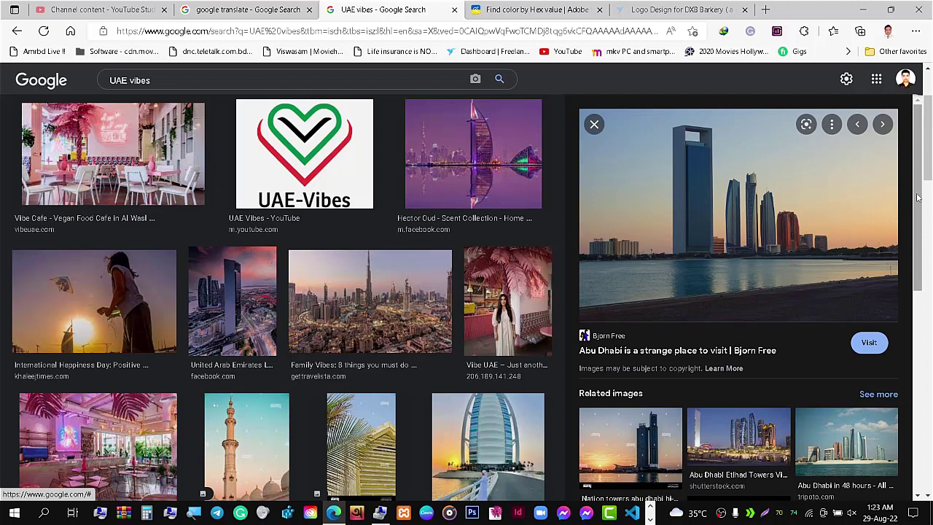
{"action": "right_click", "coordinate": [822, 198]}
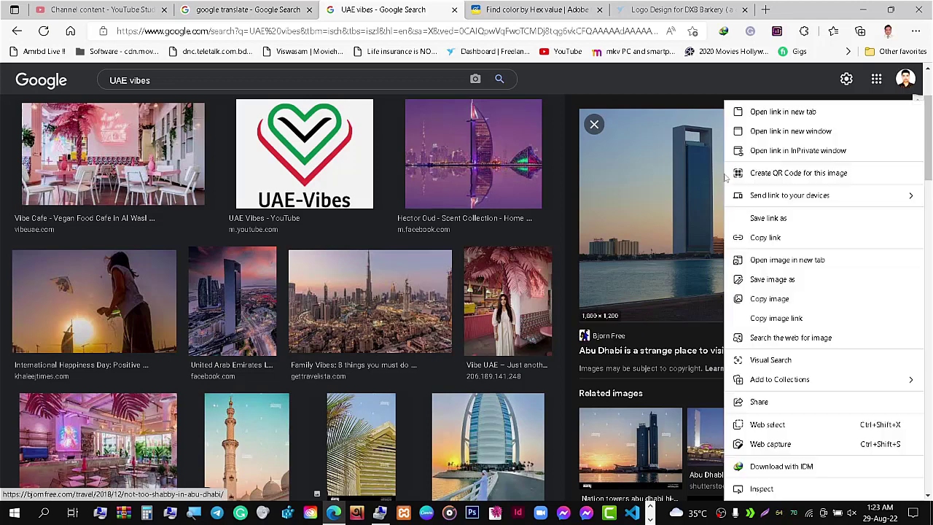
{"action": "left_click", "coordinate": [763, 298]}
- Paste the Abu Dhabi skyline photo, shrink it, and move it beside the pink café image
{"action": "key", "text": "alt+Tab"}
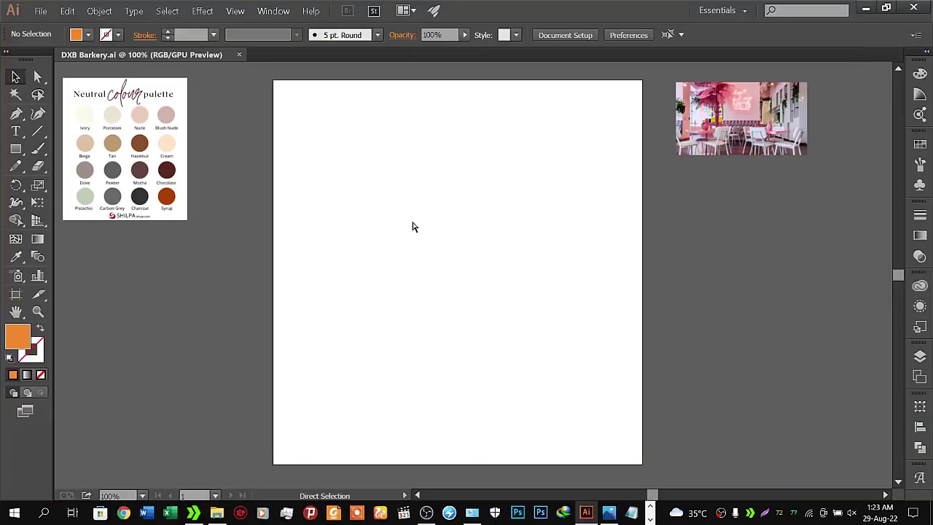
{"action": "key", "text": "ctrl+v"}
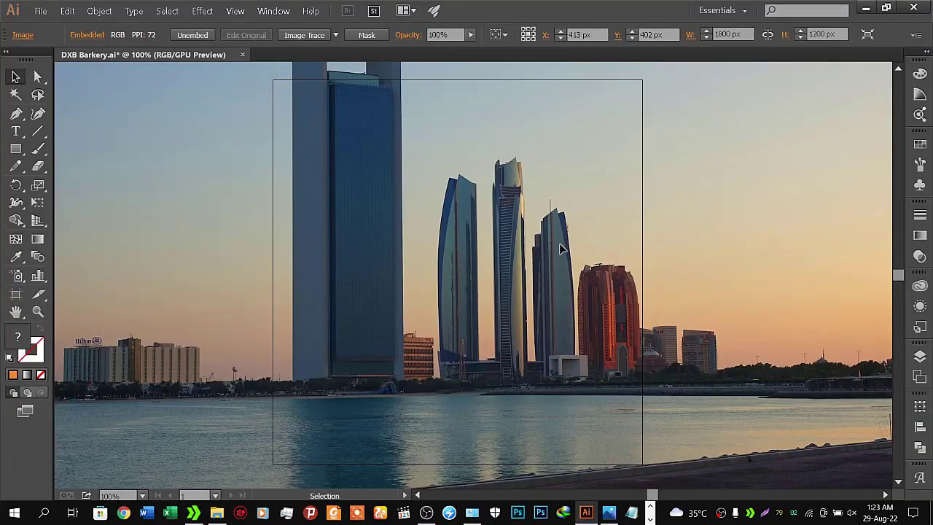
{"action": "key", "text": "z"}
{"action": "left_click_drag", "start_coordinate": [577, 249], "coordinate": [501, 272]}
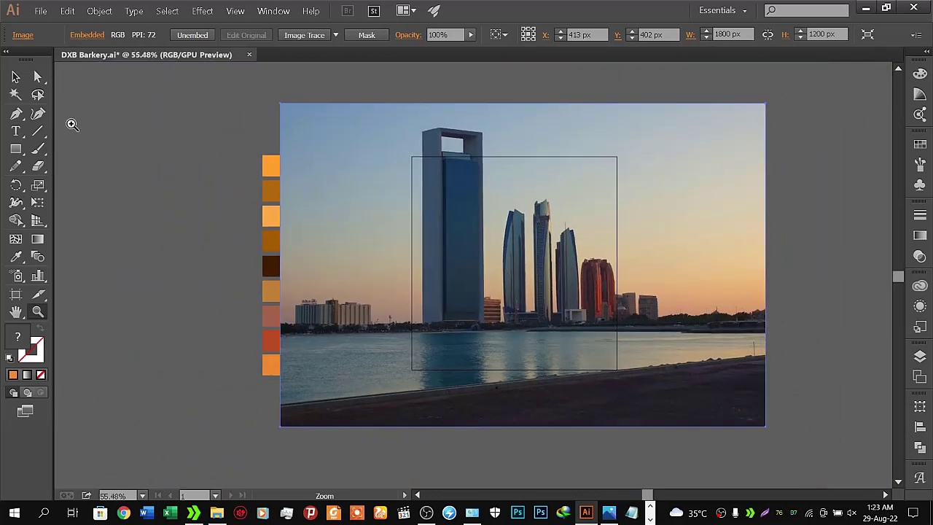
{"action": "key", "text": "v"}
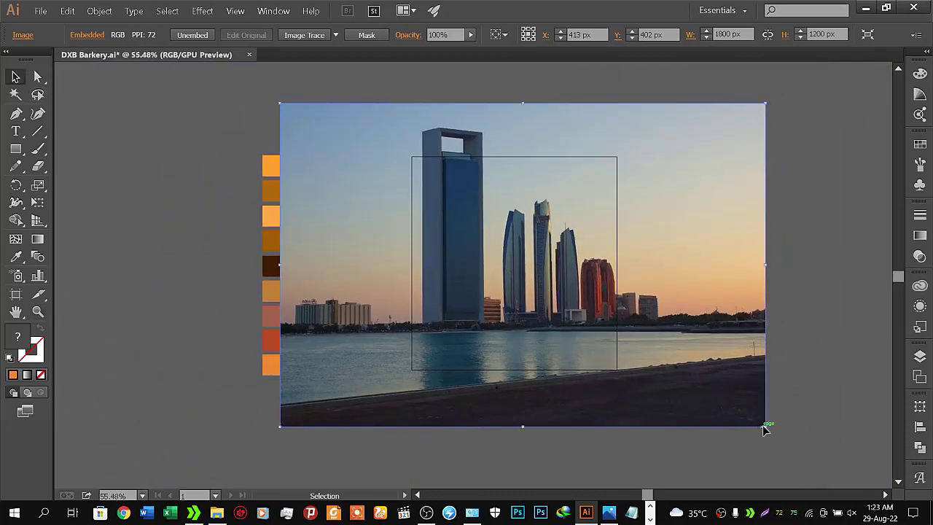
{"action": "left_click_drag", "start_coordinate": [766, 430], "coordinate": [571, 331]}
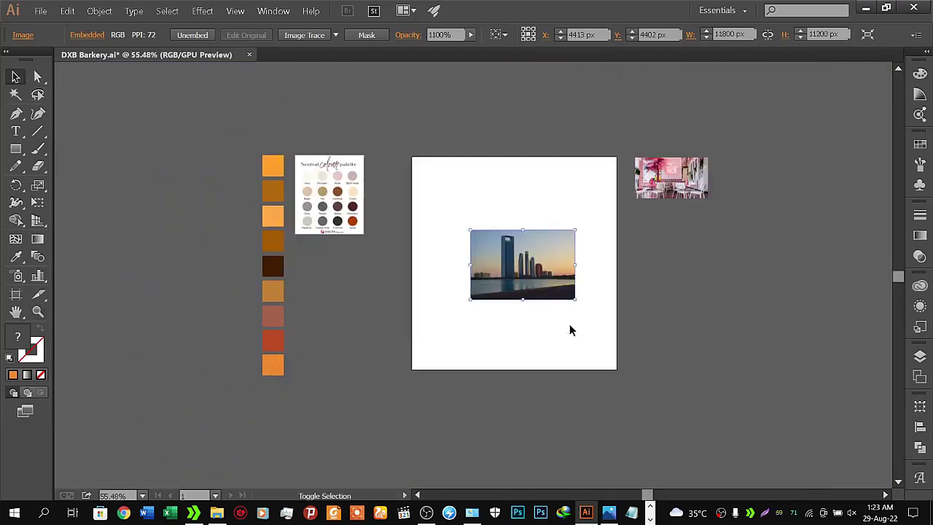
{"action": "left_click_drag", "start_coordinate": [529, 277], "coordinate": [690, 259]}
- Zoom in and shrink the skyline photo slightly more, then deselect it
{"action": "key", "text": "z"}
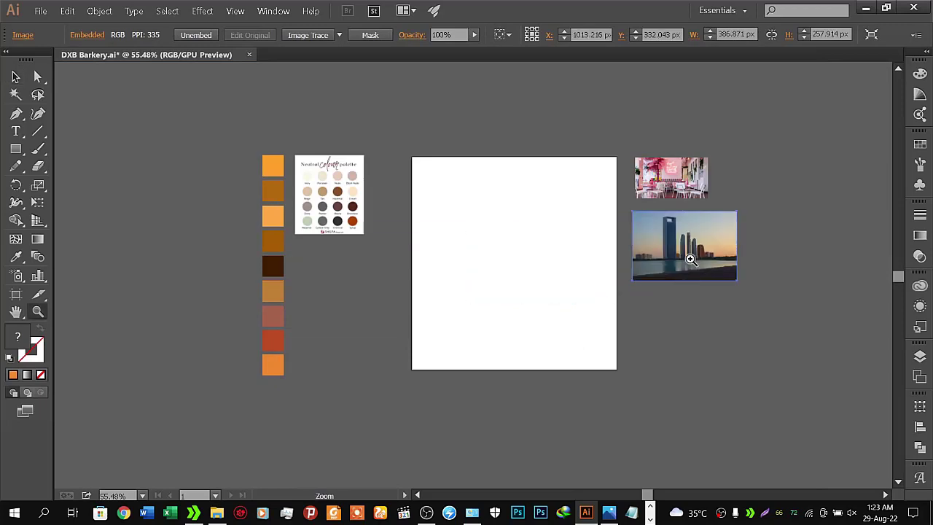
{"action": "mouse_move", "coordinate": [593, 286]}
{"action": "left_mouse_down"}
{"action": "mouse_move", "coordinate": [662, 265]}
{"action": "mouse_move", "coordinate": [594, 247]}
{"action": "mouse_move", "coordinate": [536, 255]}
{"action": "left_mouse_up"}
{"action": "key", "text": "v"}
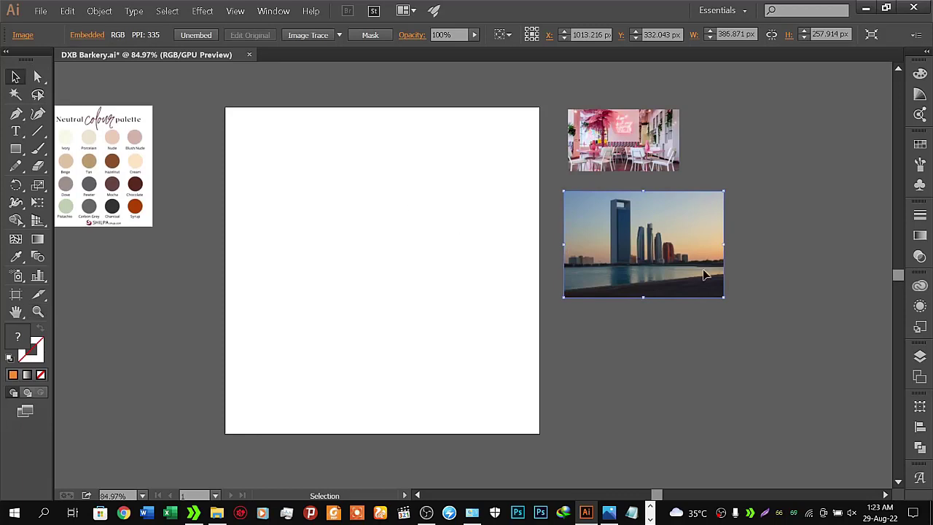
{"action": "left_click_drag", "start_coordinate": [724, 297], "coordinate": [698, 288]}
{"action": "left_click", "coordinate": [669, 318]}
- Back in the UAE vibes results, open the Etihad Towers night photo and copy it
{"action": "key", "text": "alt+Tab"}
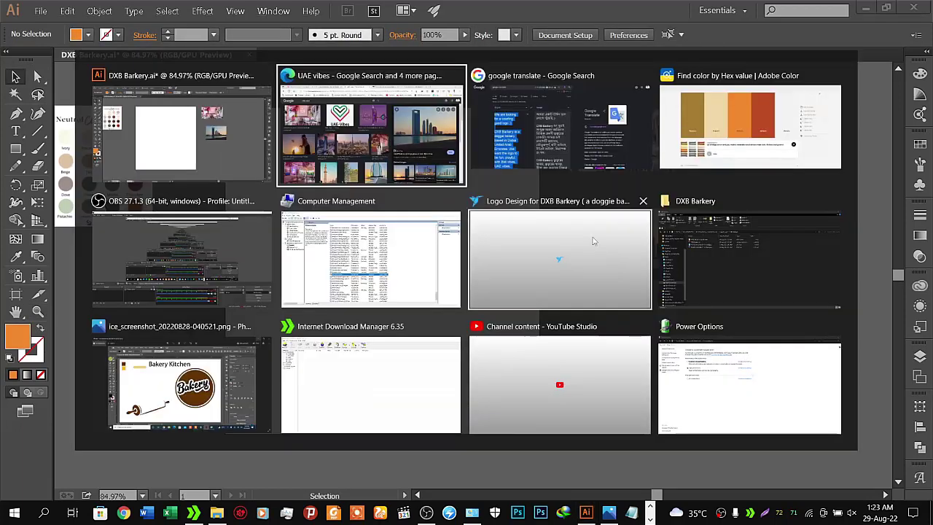
{"action": "left_click", "coordinate": [405, 146]}
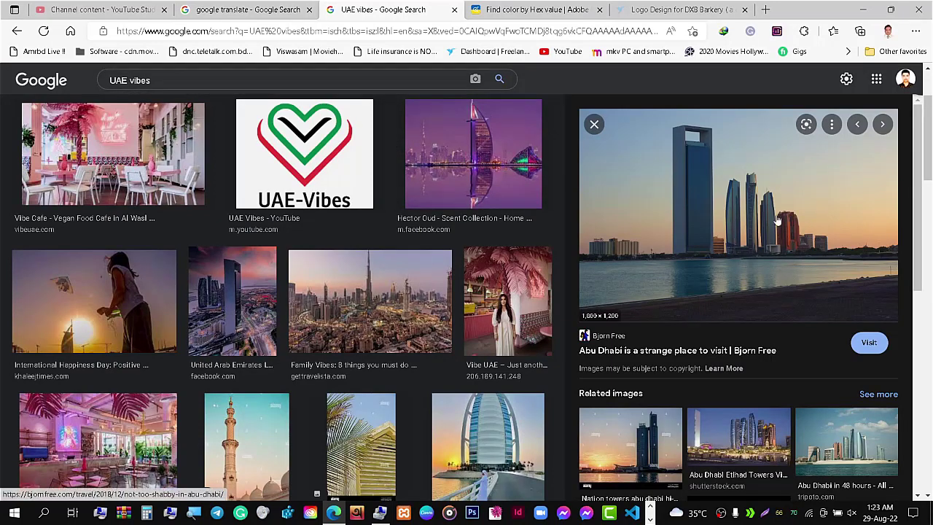
{"action": "scroll", "coordinate": [918, 229], "scroll_direction": "down", "scroll_amount": 2}
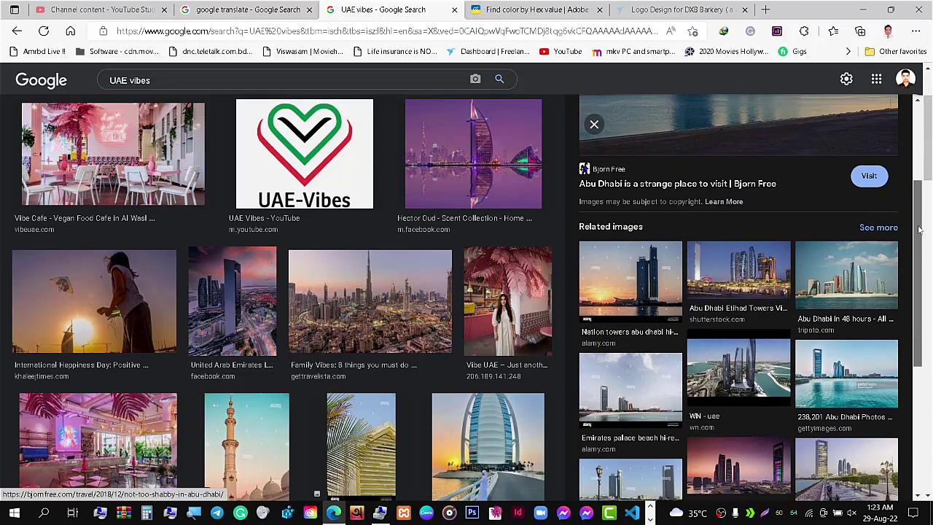
{"action": "mouse_move", "coordinate": [919, 229]}
{"action": "left_mouse_down"}
{"action": "mouse_move", "coordinate": [919, 293]}
{"action": "mouse_move", "coordinate": [914, 167]}
{"action": "left_mouse_up"}
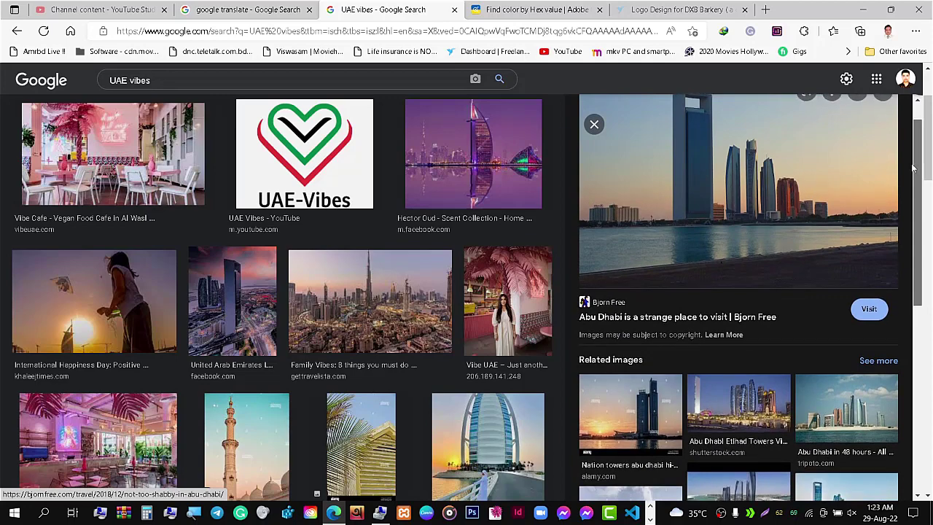
{"action": "scroll", "coordinate": [737, 291], "scroll_direction": "down", "scroll_amount": 2}
{"action": "left_click", "coordinate": [738, 290]}
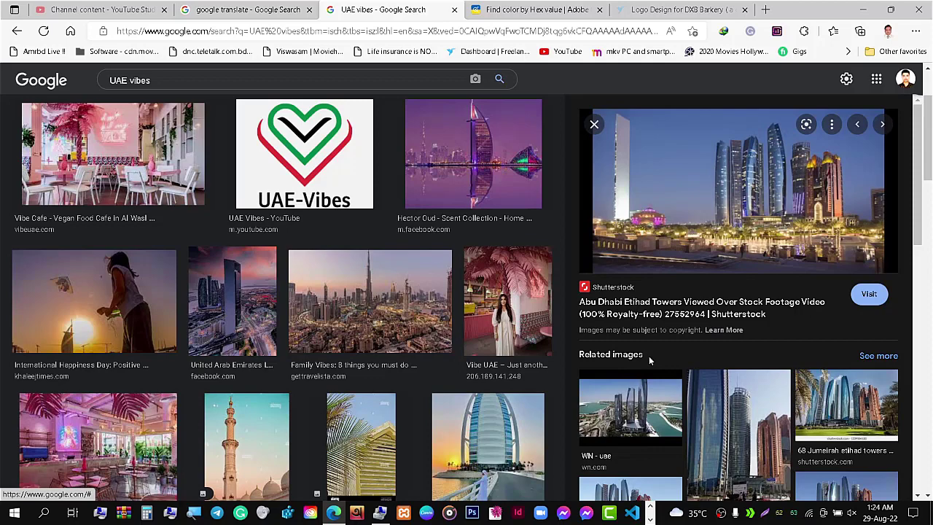
{"action": "right_click", "coordinate": [705, 150]}
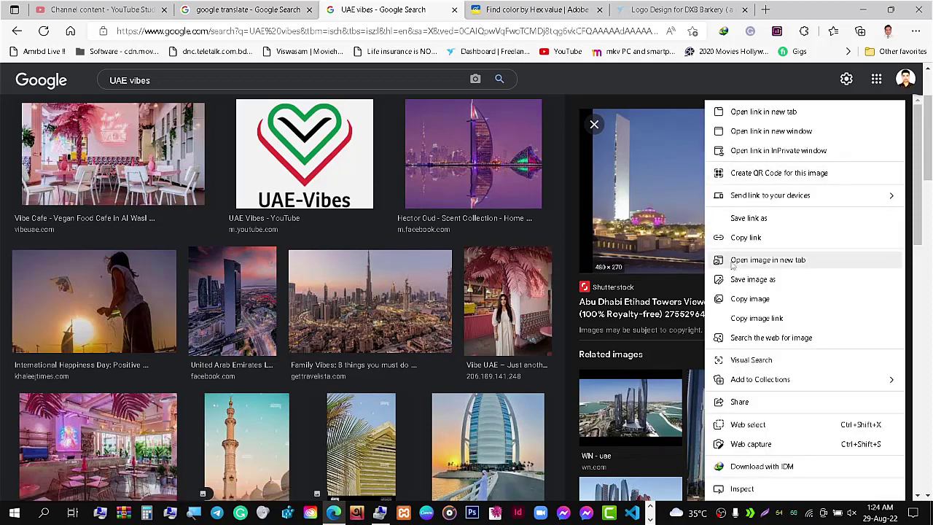
{"action": "left_click", "coordinate": [742, 299]}
{"action": "key", "text": "alt+Tab"}
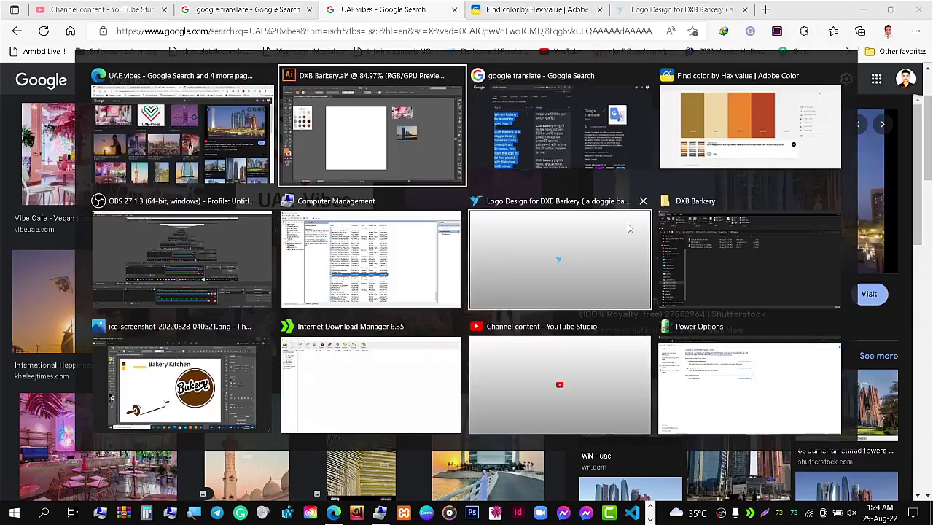
- Paste the Etihad Towers photo, shrink it, and place it below the skyline photo
{"action": "left_click", "coordinate": [403, 151]}
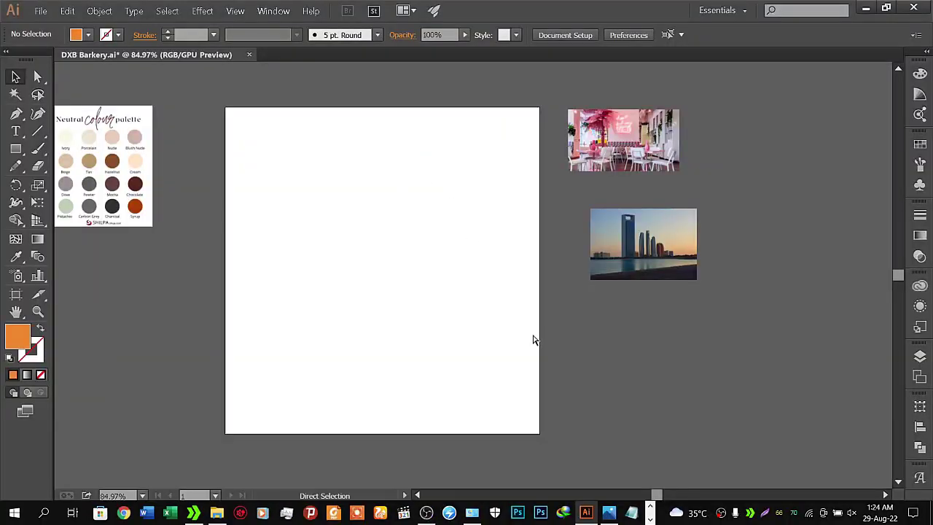
{"action": "key", "text": "ctrl+v"}
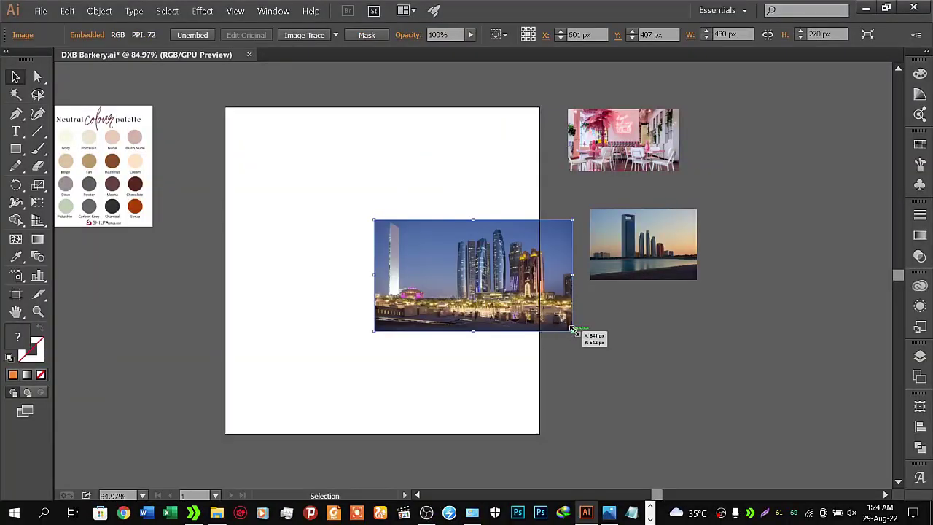
{"action": "mouse_move", "coordinate": [572, 330]}
{"action": "left_mouse_down"}
{"action": "mouse_move", "coordinate": [532, 307]}
{"action": "mouse_move", "coordinate": [658, 337]}
{"action": "left_mouse_up"}
{"action": "left_click", "coordinate": [626, 423]}
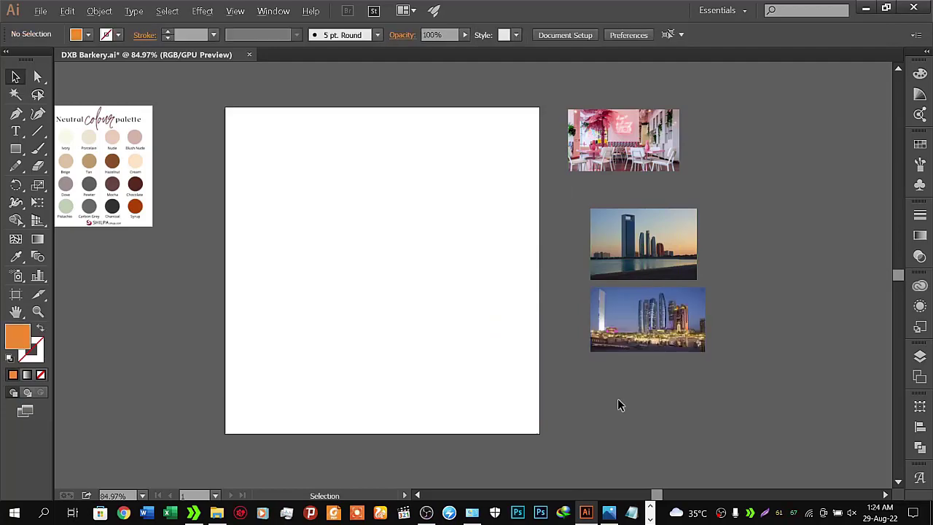
{"action": "key", "text": "alt+Tab"}
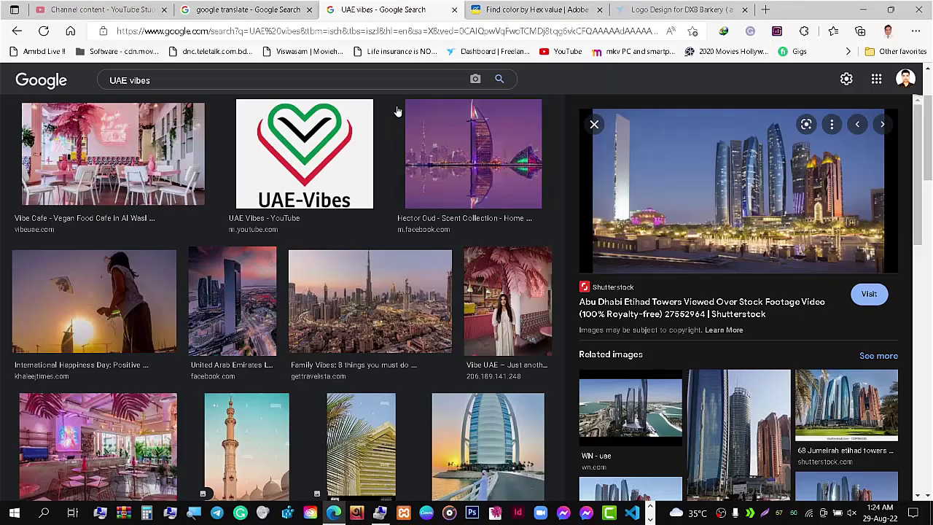
- Go back in the browser history and open the full set of related Abu Dhabi images
{"action": "left_click", "coordinate": [15, 31]}
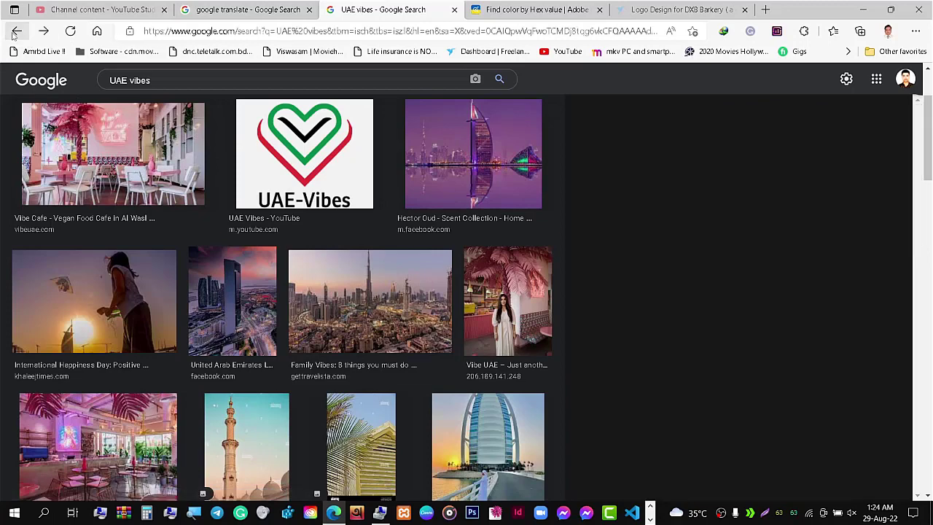
{"action": "left_click", "coordinate": [15, 32]}
{"action": "left_click", "coordinate": [15, 32]}
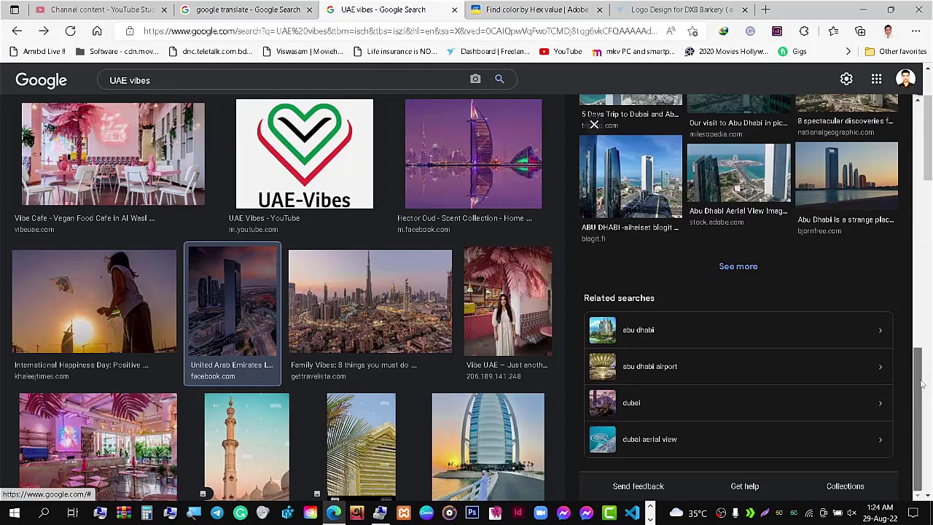
{"action": "left_click_drag", "start_coordinate": [923, 384], "coordinate": [922, 108]}
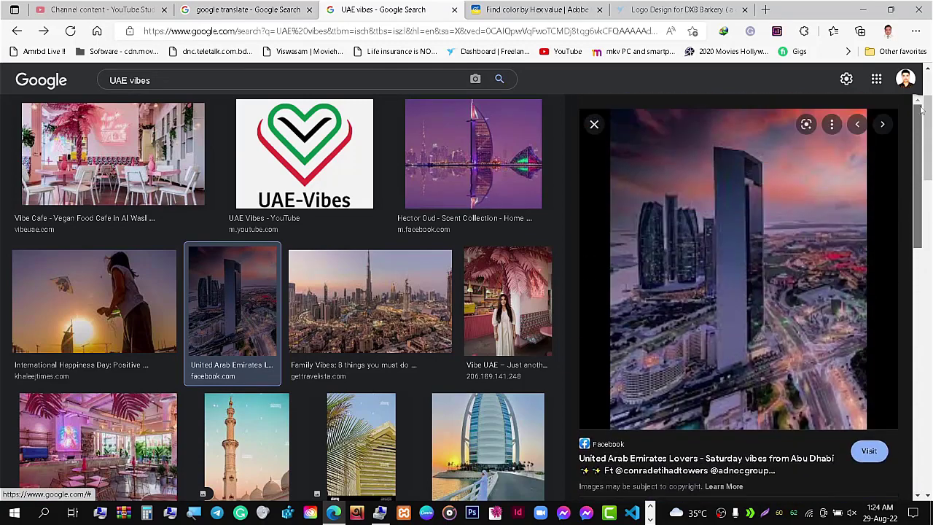
{"action": "scroll", "coordinate": [920, 162], "scroll_direction": "down", "scroll_amount": 1}
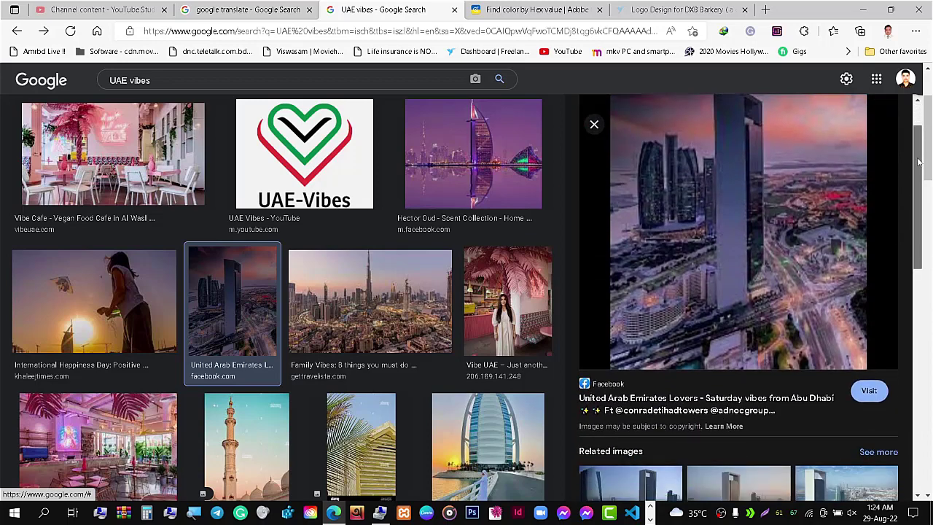
{"action": "left_click_drag", "start_coordinate": [920, 162], "coordinate": [921, 222]}
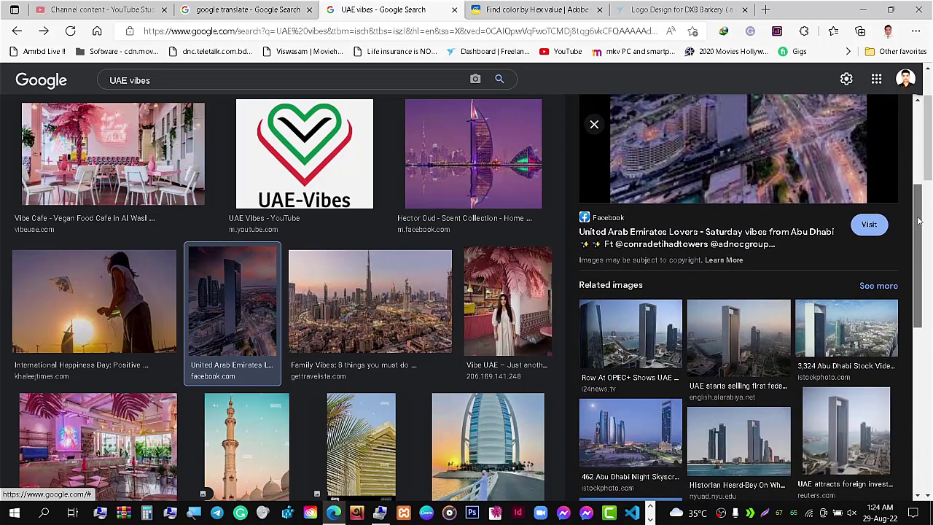
{"action": "left_click", "coordinate": [875, 290]}
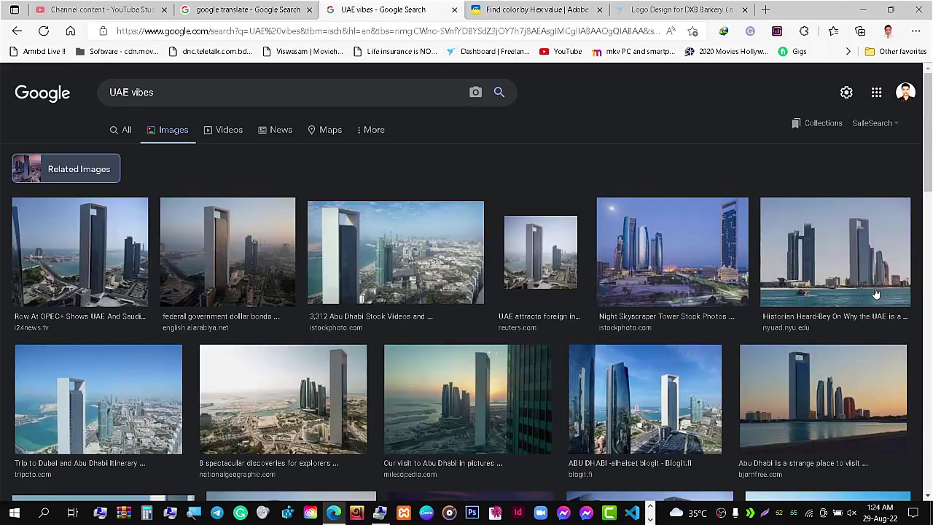
- Step back through earlier result pages until the Bali vibes image results appear
{"action": "left_click", "coordinate": [372, 131]}
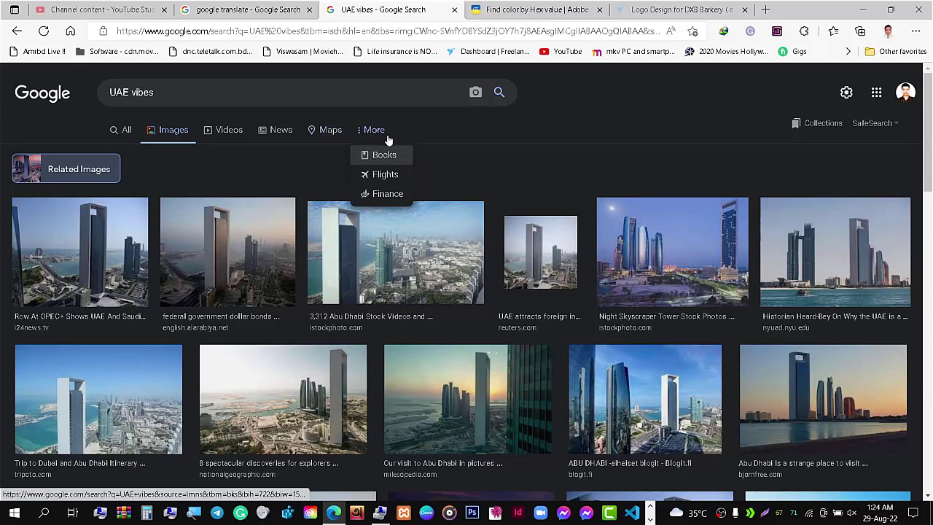
{"action": "left_click", "coordinate": [389, 139]}
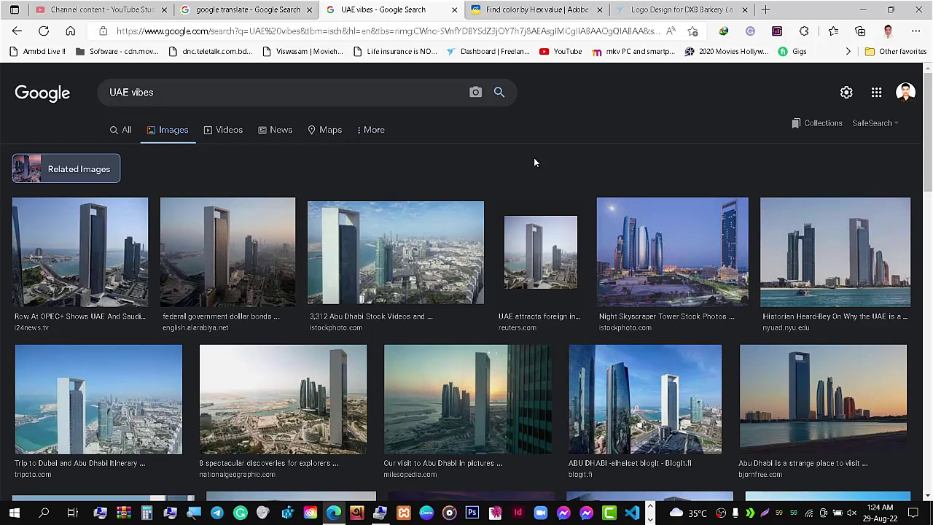
{"action": "left_click", "coordinate": [15, 32]}
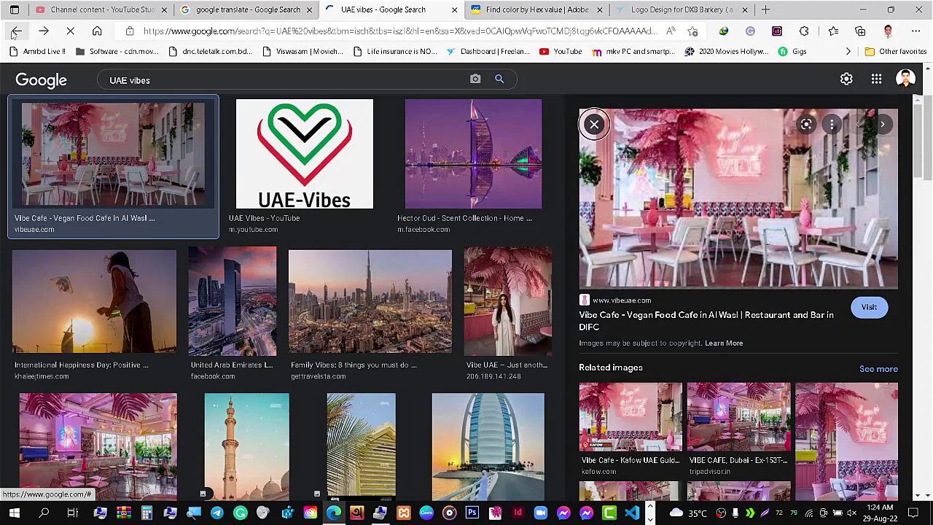
{"action": "left_click", "coordinate": [15, 31]}
{"action": "left_click", "coordinate": [15, 31]}
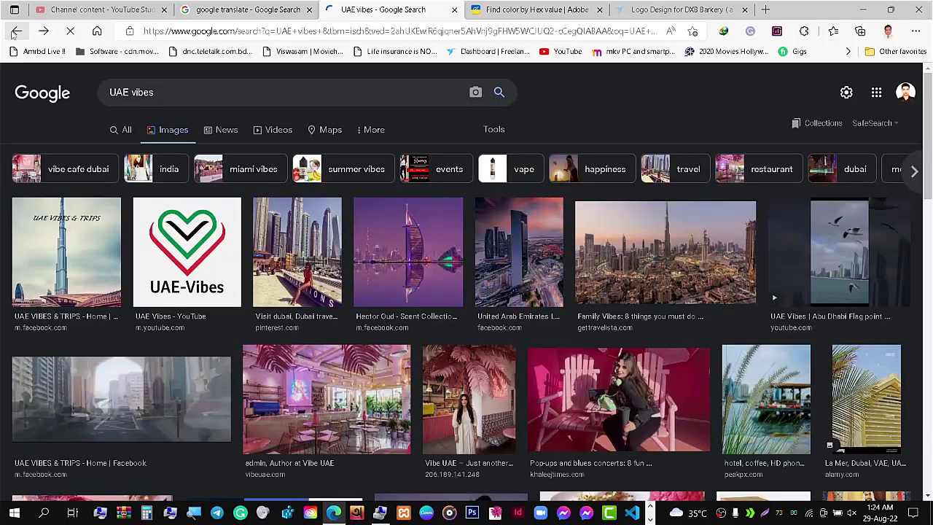
{"action": "left_click", "coordinate": [16, 31]}
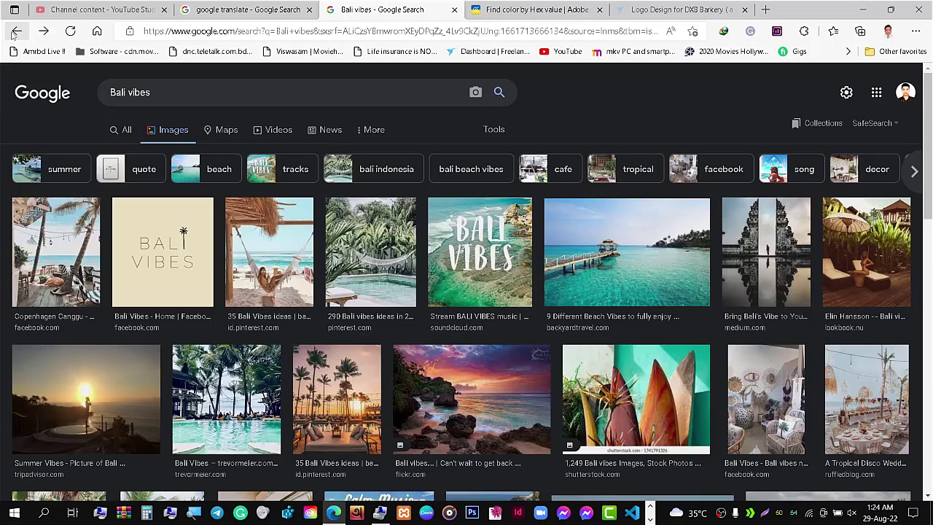
- Filter the Bali vibes results to Large image size
{"action": "left_click", "coordinate": [494, 131]}
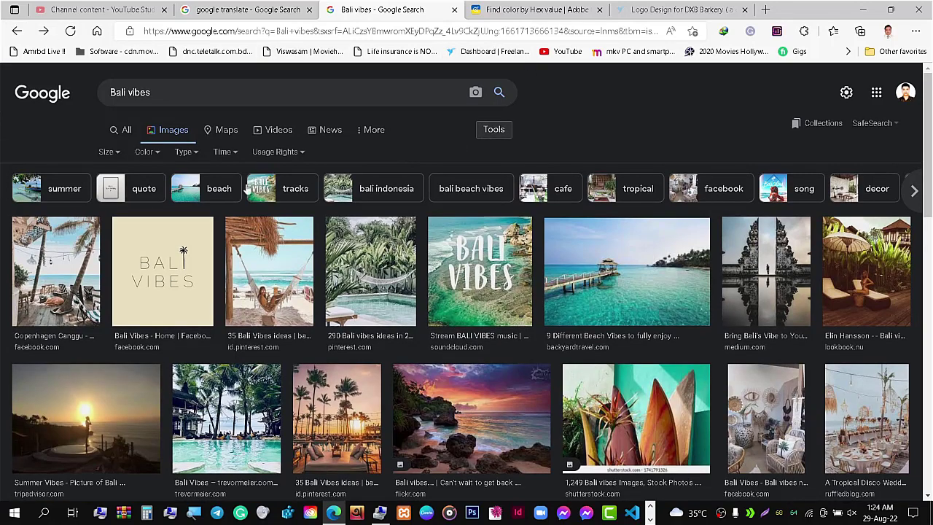
{"action": "left_click", "coordinate": [111, 153]}
{"action": "left_click", "coordinate": [115, 193]}
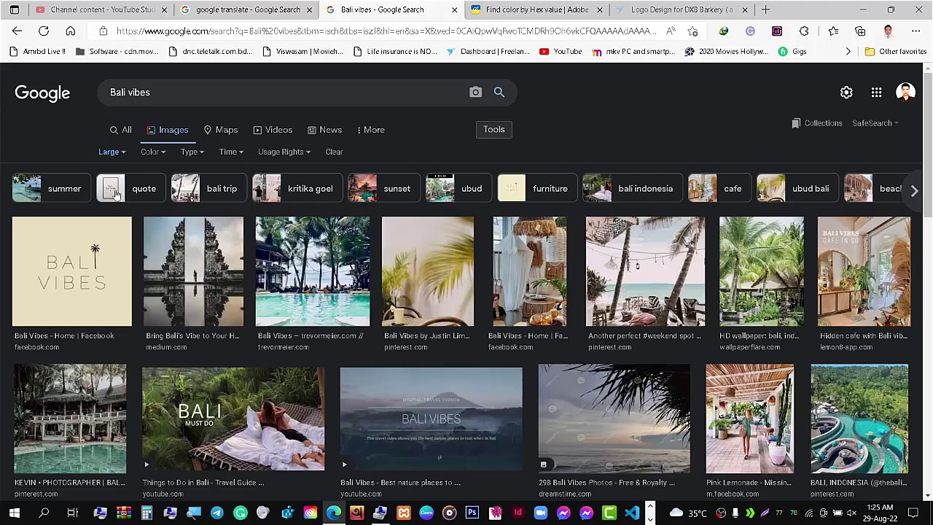
- Preview the BALI VIBES travel video picture and copy it
{"action": "scroll", "coordinate": [115, 193], "scroll_direction": "down", "scroll_amount": 2}
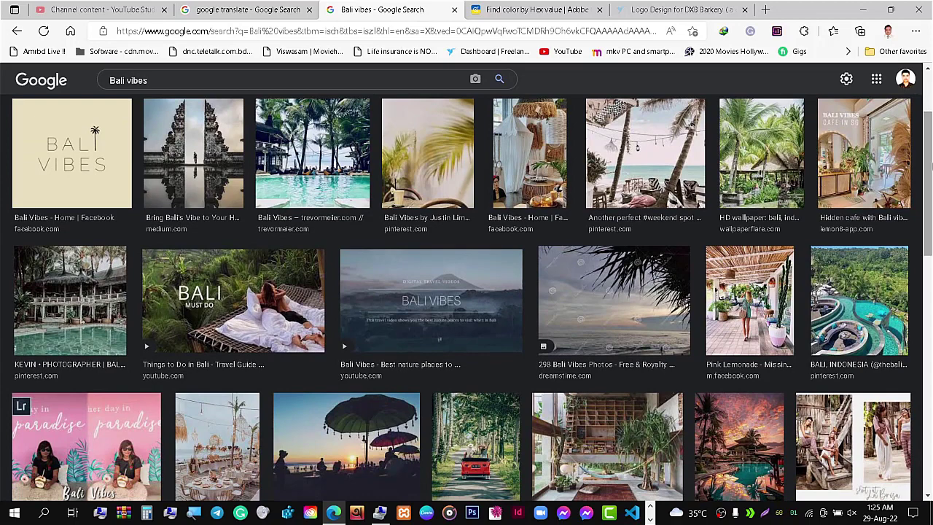
{"action": "left_click", "coordinate": [446, 290]}
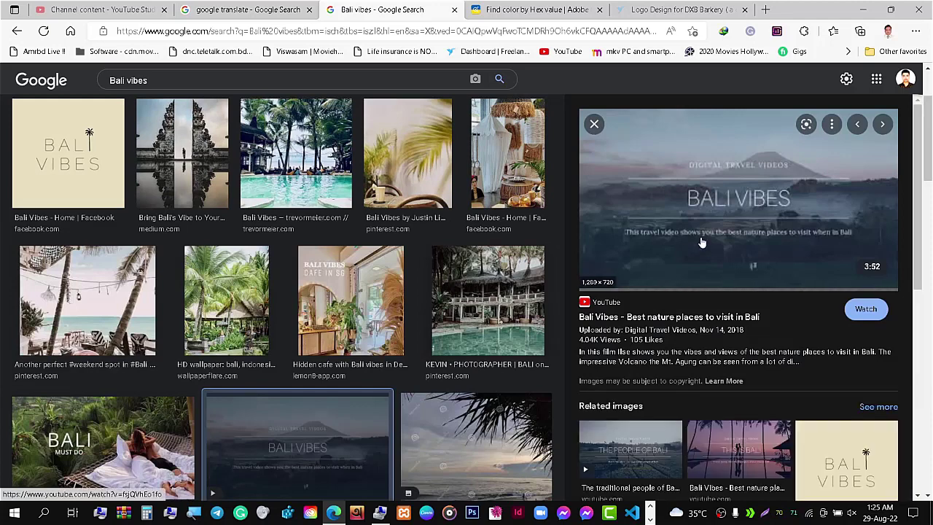
{"action": "right_click", "coordinate": [720, 158]}
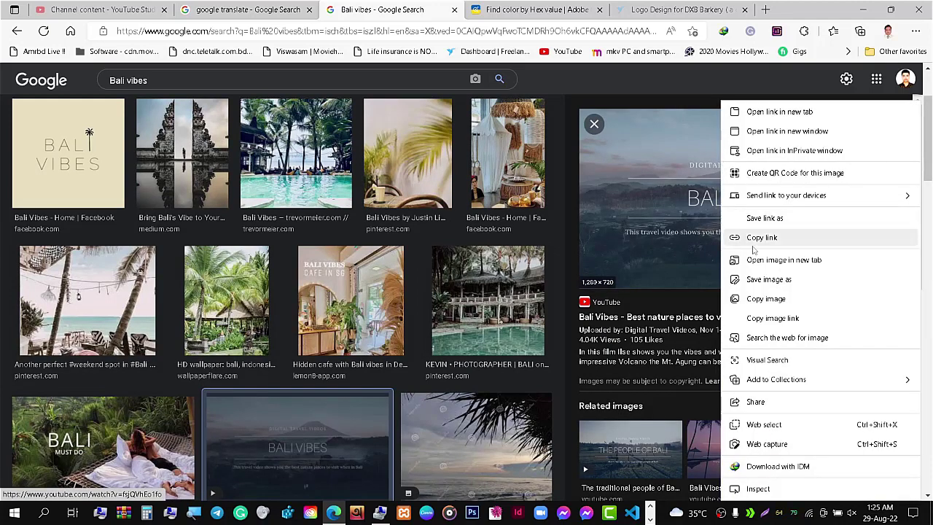
{"action": "left_click", "coordinate": [765, 299]}
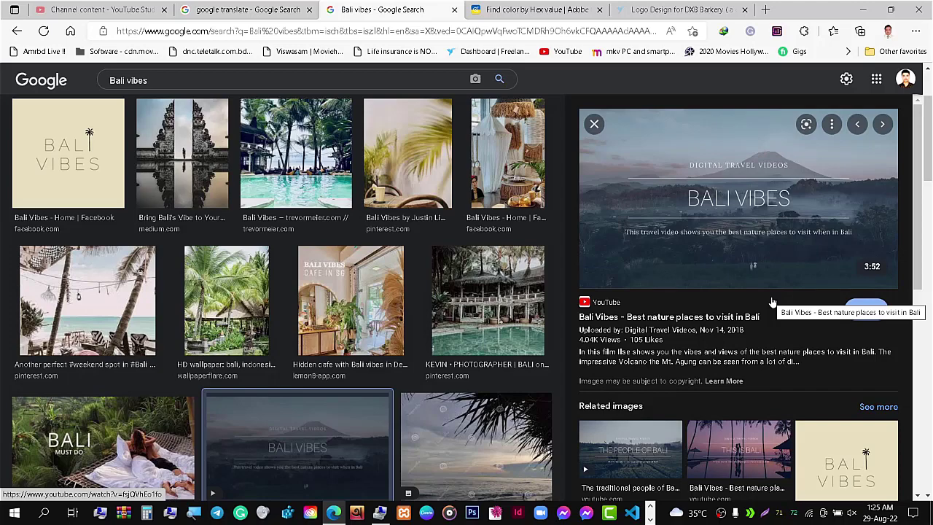
{"action": "key", "text": "alt+tab"}
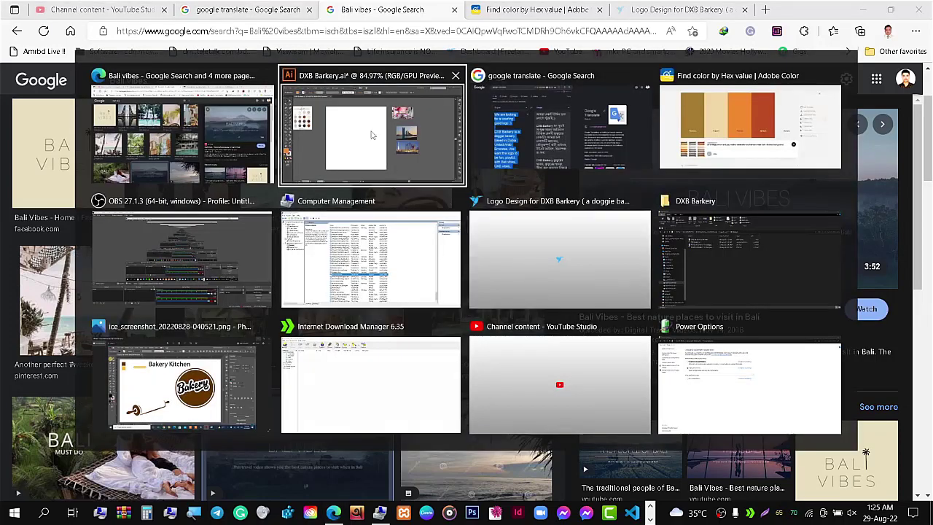
- Paste the BALI VIBES picture, shrink it, and place it beside the pink café photo
{"action": "key", "text": "ctrl+v"}
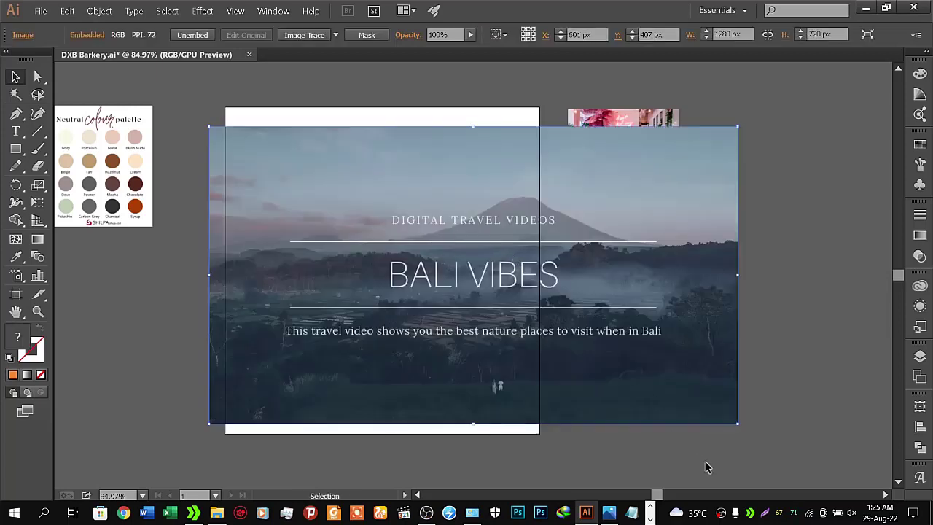
{"action": "mouse_move", "coordinate": [737, 423]}
{"action": "left_mouse_down"}
{"action": "mouse_move", "coordinate": [559, 338]}
{"action": "mouse_move", "coordinate": [520, 301]}
{"action": "mouse_move", "coordinate": [689, 210]}
{"action": "mouse_move", "coordinate": [749, 144]}
{"action": "left_mouse_up"}
{"action": "left_click", "coordinate": [756, 214]}
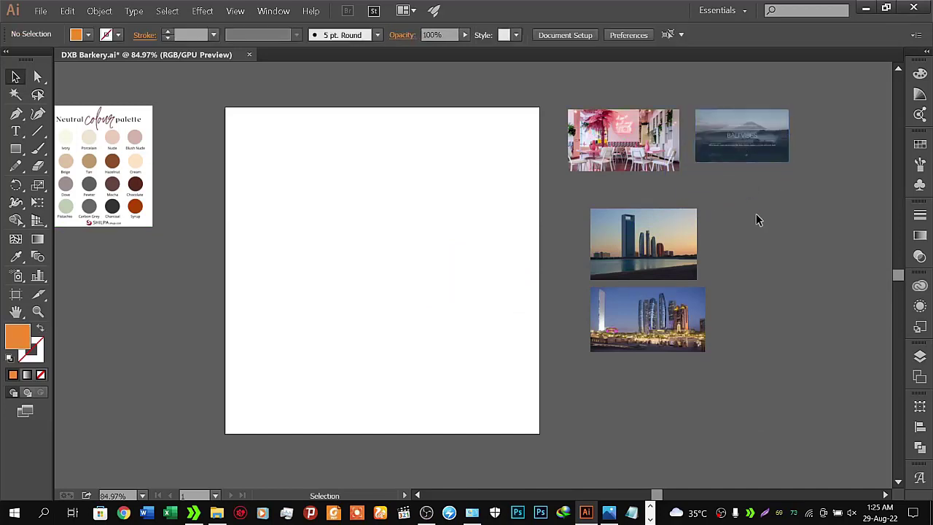
{"action": "key", "text": "alt+Tab"}
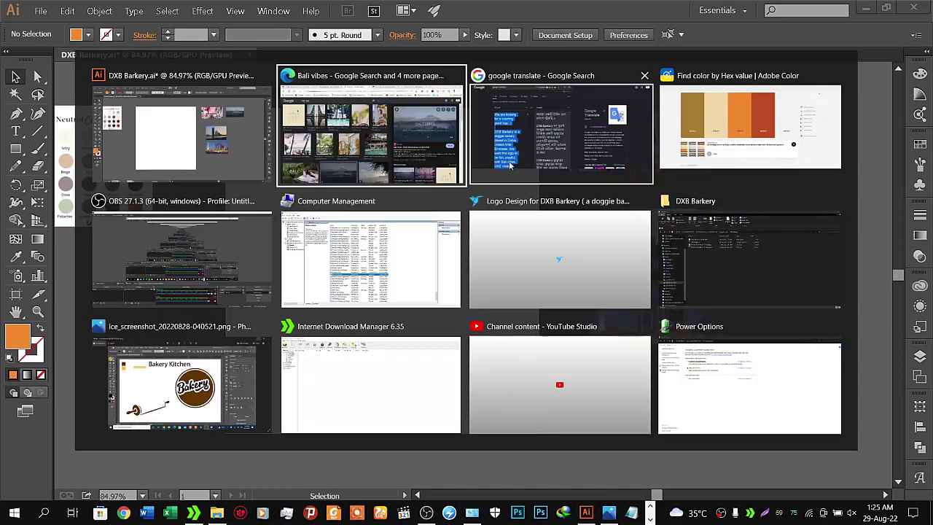
- Preview the THIS IS BALI sunset picture from the related images and copy it
{"action": "left_click", "coordinate": [420, 164]}
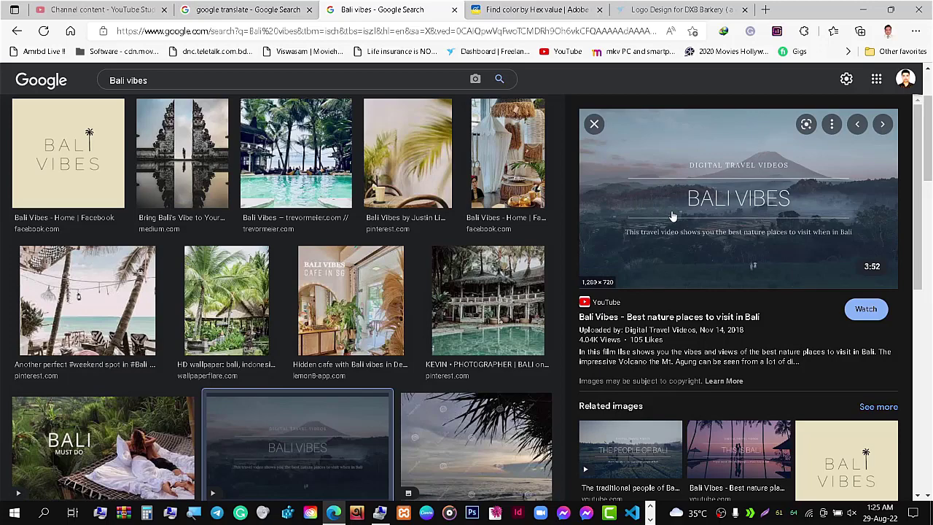
{"action": "mouse_move", "coordinate": [920, 141]}
{"action": "left_mouse_down"}
{"action": "mouse_move", "coordinate": [920, 248]}
{"action": "mouse_move", "coordinate": [920, 194]}
{"action": "left_mouse_up"}
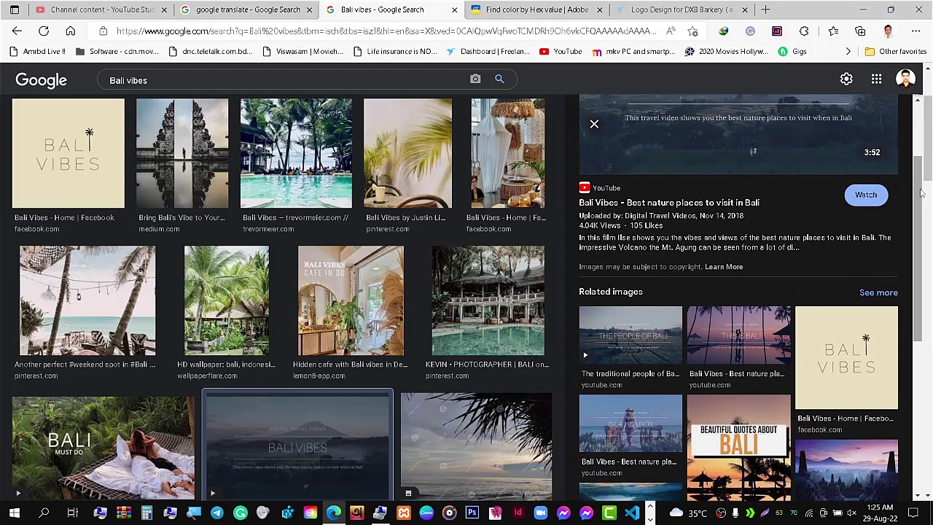
{"action": "left_click", "coordinate": [729, 341]}
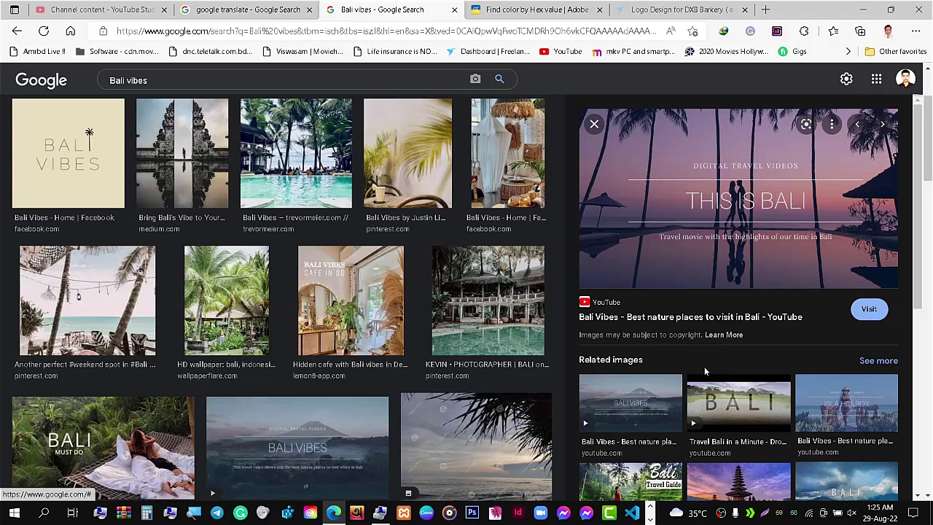
{"action": "right_click", "coordinate": [694, 219]}
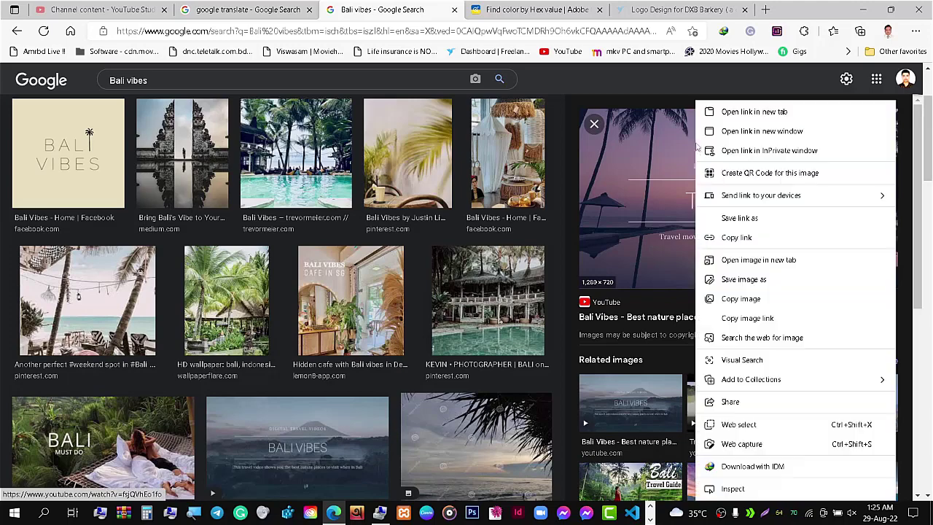
{"action": "left_click", "coordinate": [741, 299]}
- Paste the THIS IS BALI picture, scale it to a thumbnail, and place it beside the Abu Dhabi photos
{"action": "key", "text": "alt+Tab"}
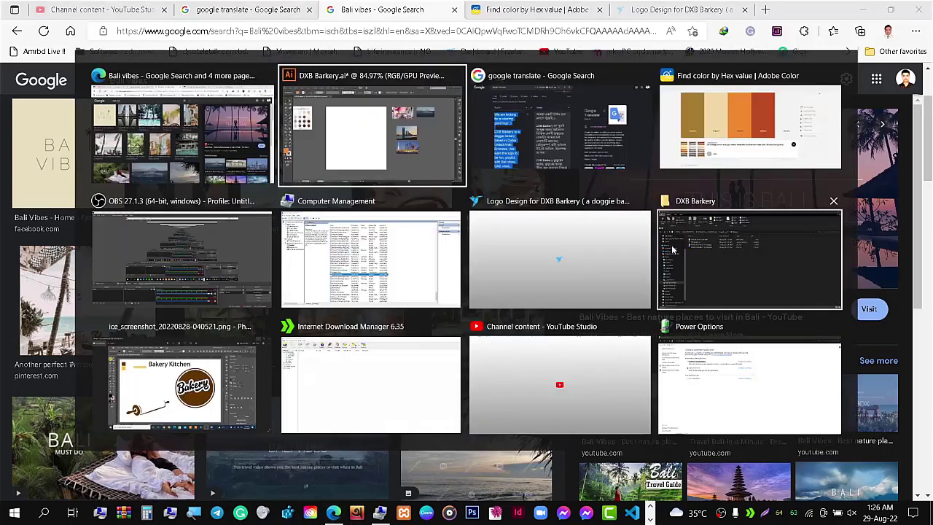
{"action": "key", "text": "ctrl+v"}
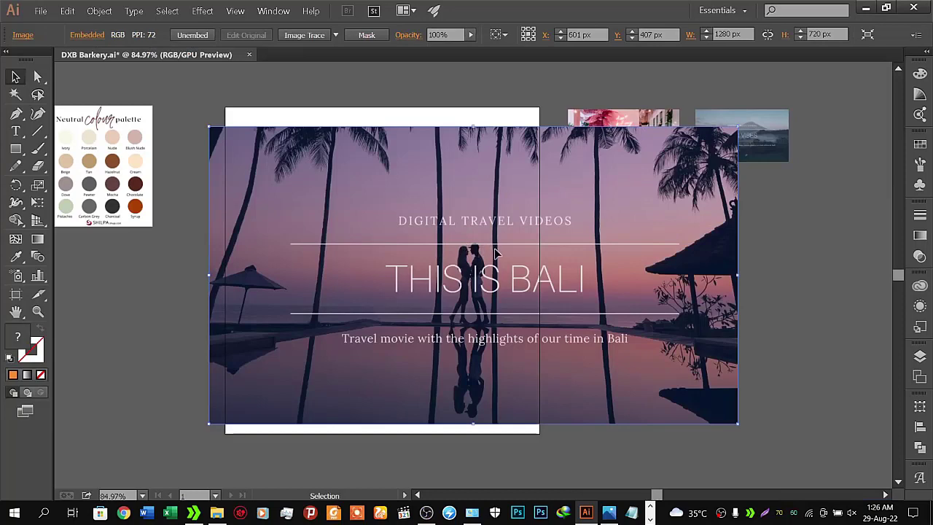
{"action": "mouse_move", "coordinate": [736, 423]}
{"action": "left_mouse_down"}
{"action": "mouse_move", "coordinate": [525, 304]}
{"action": "mouse_move", "coordinate": [779, 220]}
{"action": "left_mouse_up"}
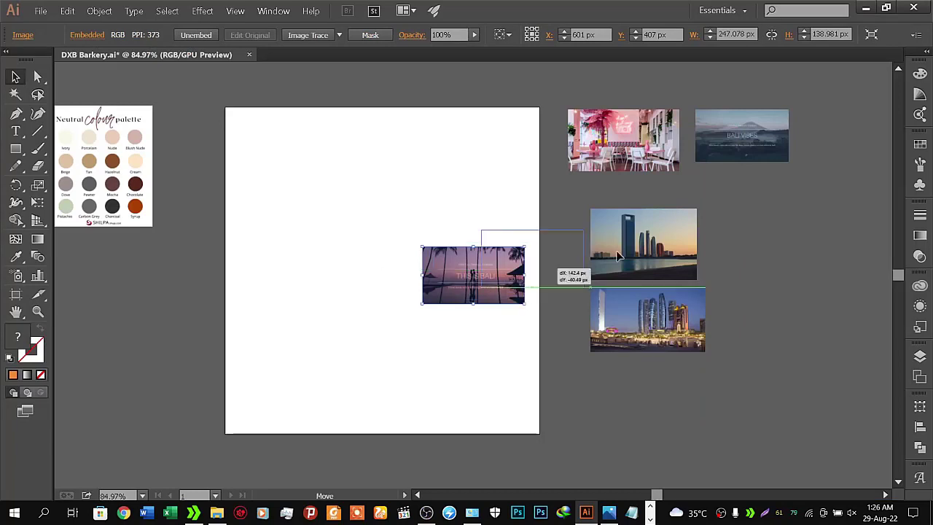
{"action": "left_click", "coordinate": [800, 307]}
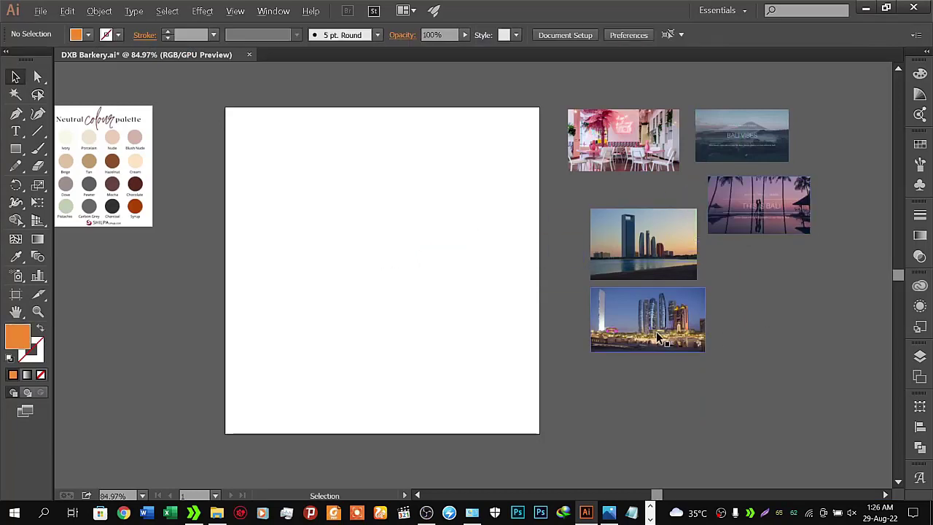
{"action": "key", "text": "alt+Tab"}
{"action": "left_click", "coordinate": [346, 124]}
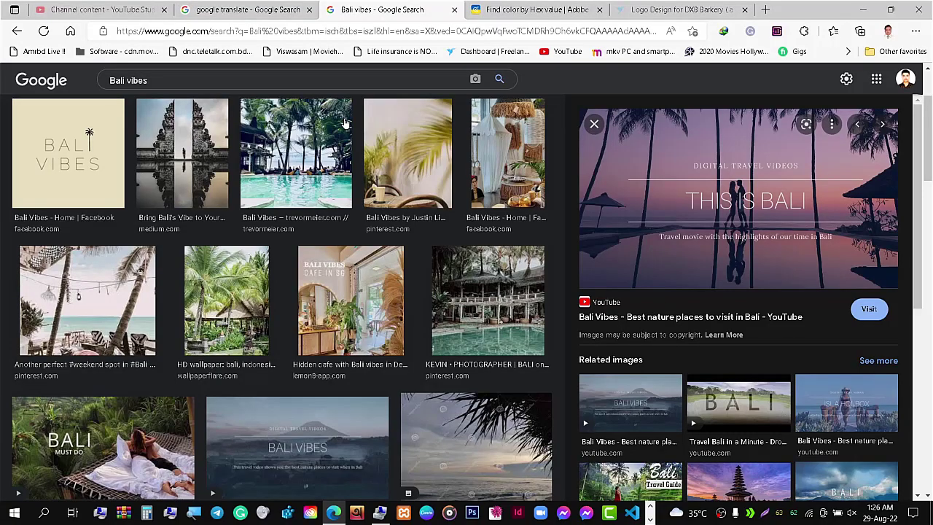
{"action": "left_click", "coordinate": [264, 6]}
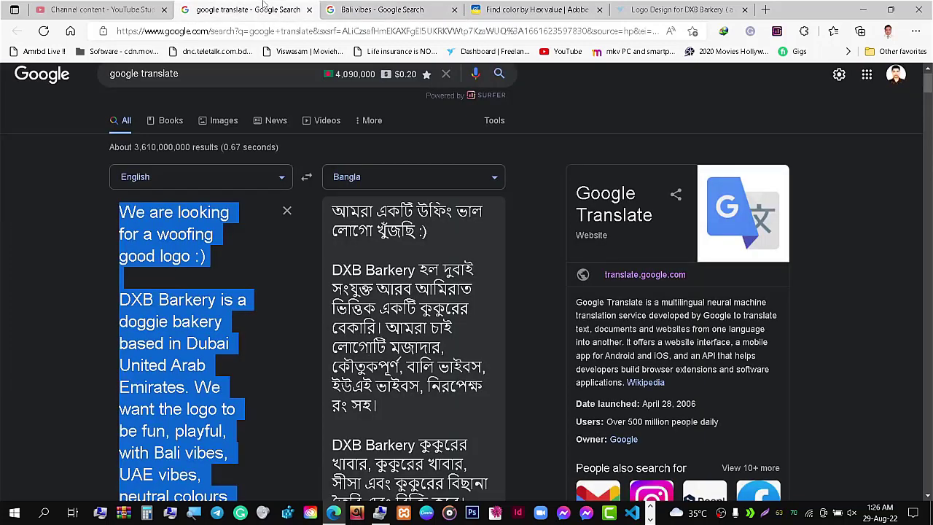
{"action": "left_click", "coordinate": [16, 255]}
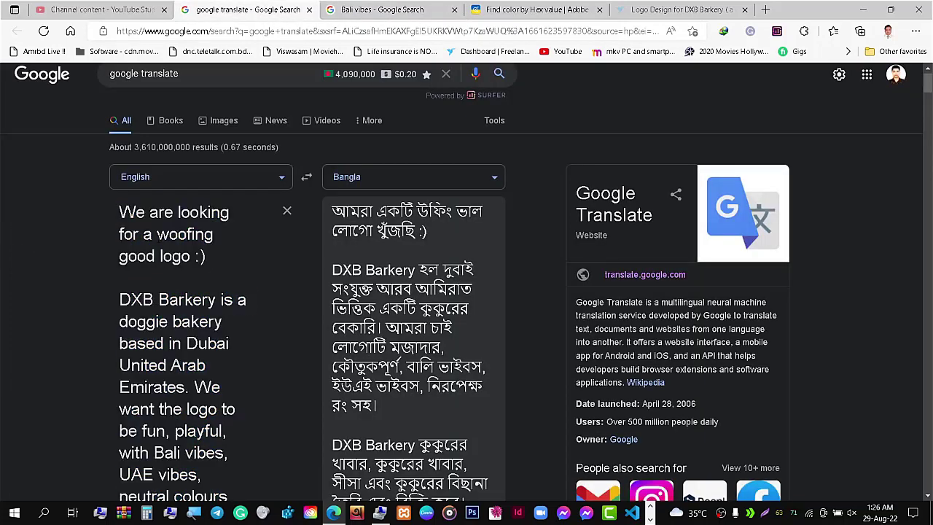
{"action": "left_click", "coordinate": [170, 245]}
{"action": "key", "text": "ctrl+a"}
{"action": "double_click", "coordinate": [158, 234]}
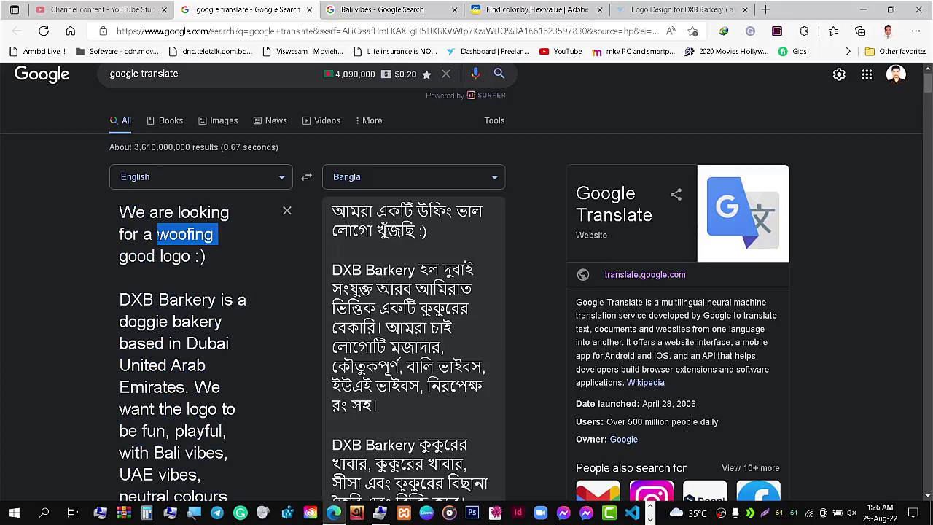
{"action": "mouse_move", "coordinate": [158, 234]}
{"action": "left_mouse_down"}
{"action": "mouse_move", "coordinate": [172, 256]}
{"action": "mouse_move", "coordinate": [191, 256]}
{"action": "left_mouse_up"}
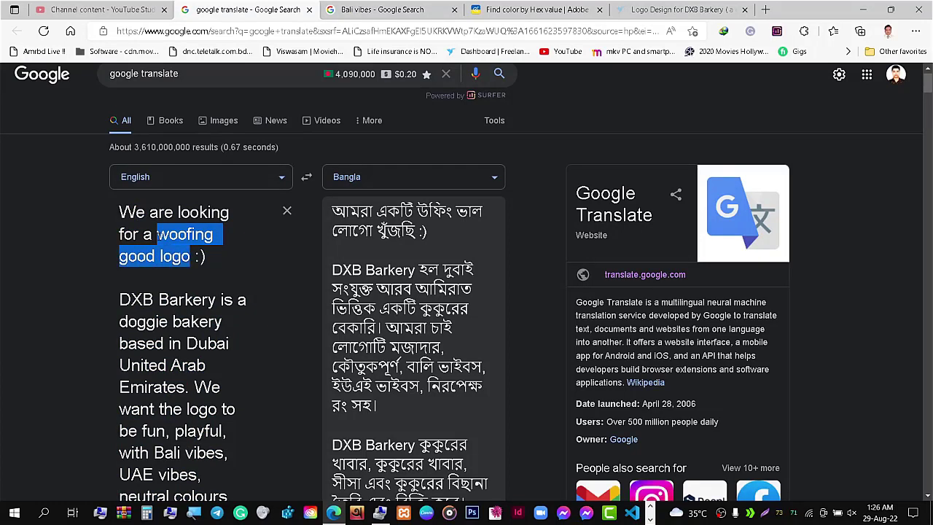
- Replace the Bali vibes image search with 'woofing good logo' and run it
{"action": "left_click", "coordinate": [383, 10]}
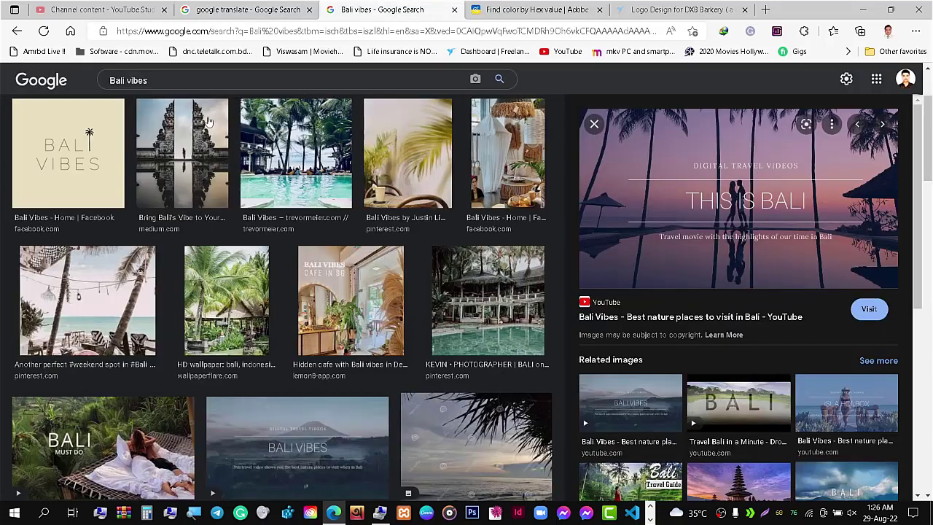
{"action": "left_click", "coordinate": [161, 87]}
{"action": "key", "text": "ctrl+v"}
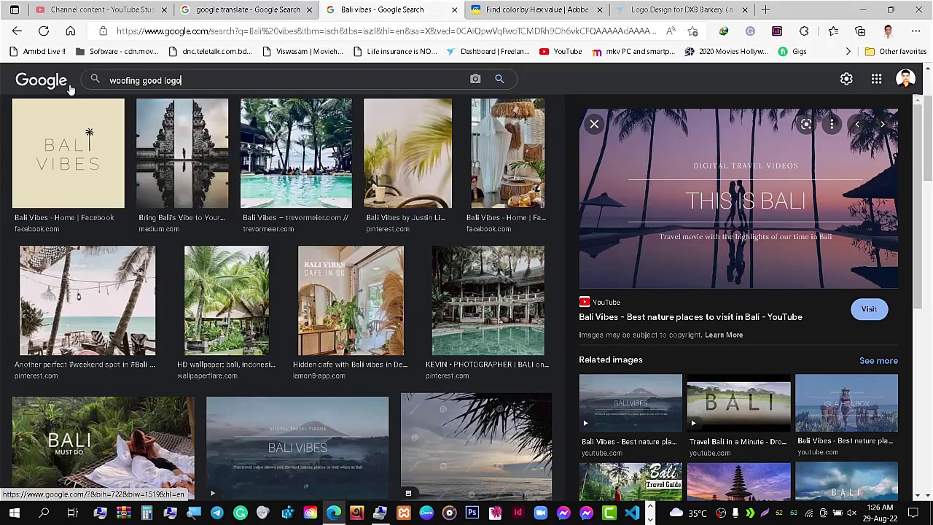
{"action": "key", "text": "Return"}
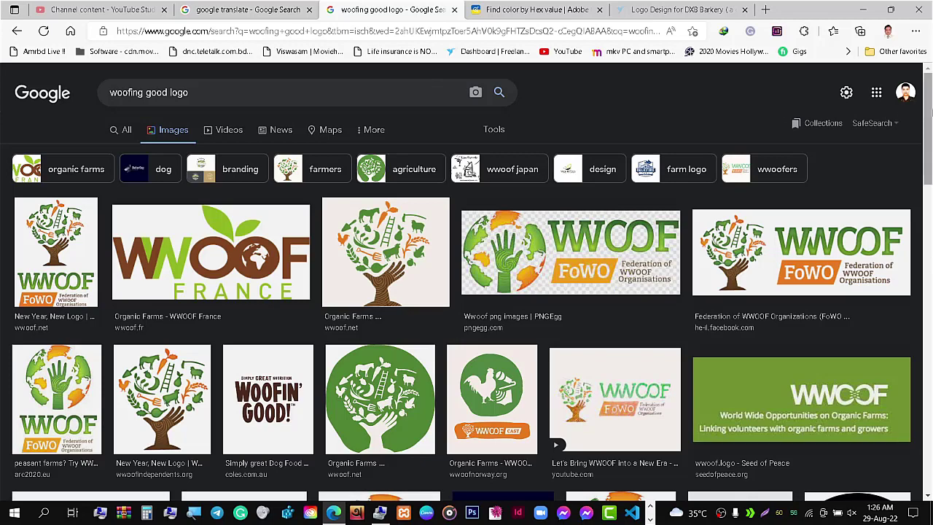
- Scroll down through the woofing good logo results, then back to the top
{"action": "left_click_drag", "start_coordinate": [931, 109], "coordinate": [931, 169]}
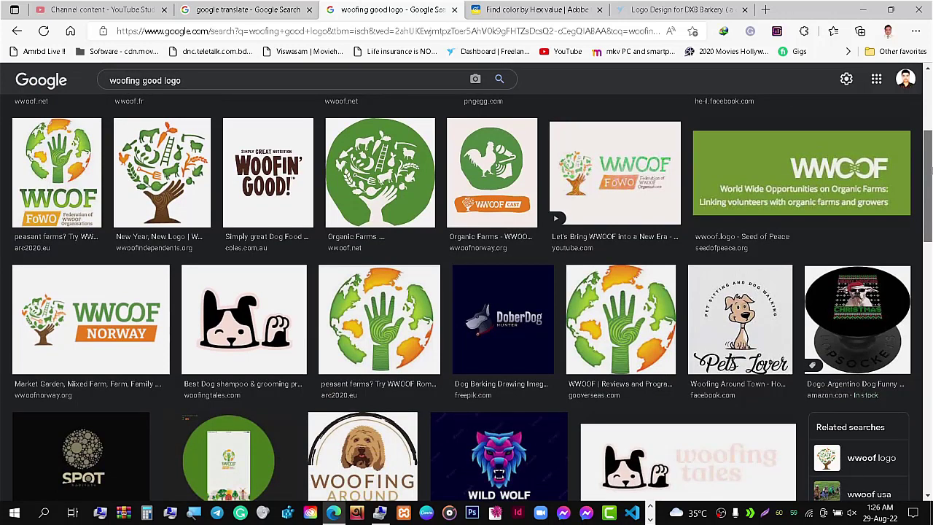
{"action": "left_click_drag", "start_coordinate": [930, 169], "coordinate": [930, 170]}
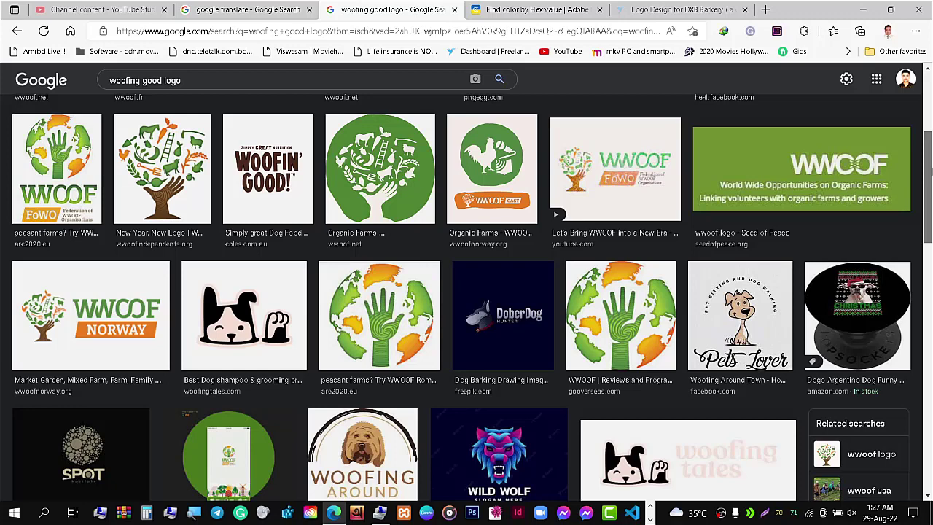
{"action": "mouse_move", "coordinate": [931, 170]}
{"action": "left_mouse_down"}
{"action": "mouse_move", "coordinate": [929, 223]}
{"action": "mouse_move", "coordinate": [929, 126]}
{"action": "left_mouse_up"}
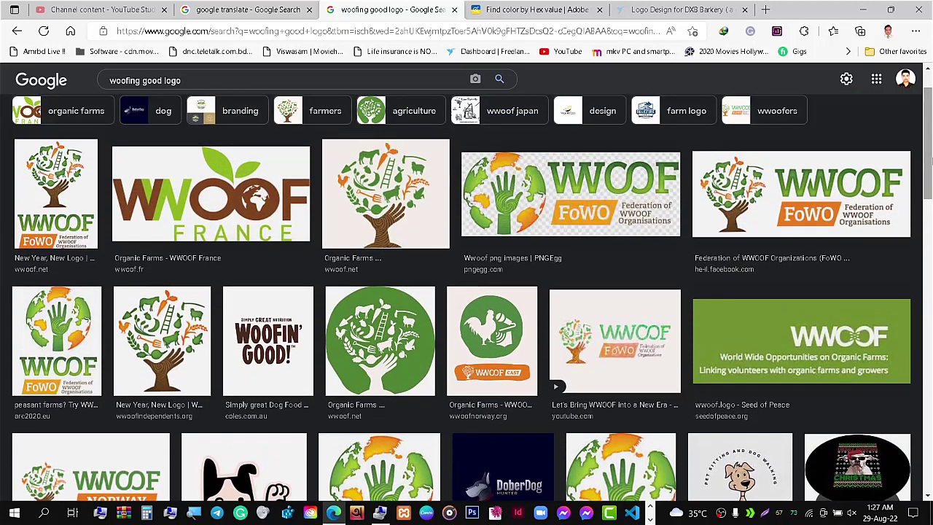
{"action": "scroll", "coordinate": [930, 182], "scroll_direction": "up", "scroll_amount": 2}
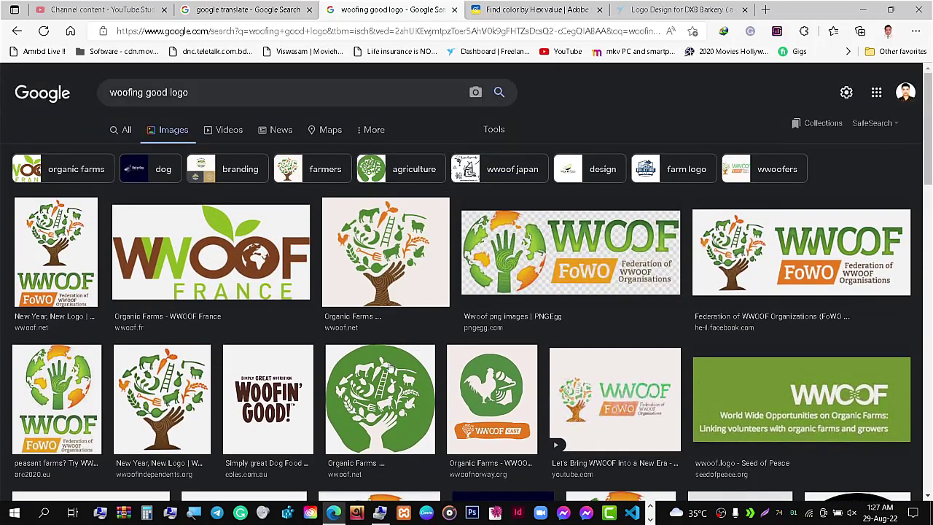
- Check the Windows Update service properties in Computer Management, then dismiss them
{"action": "left_click", "coordinate": [380, 514]}
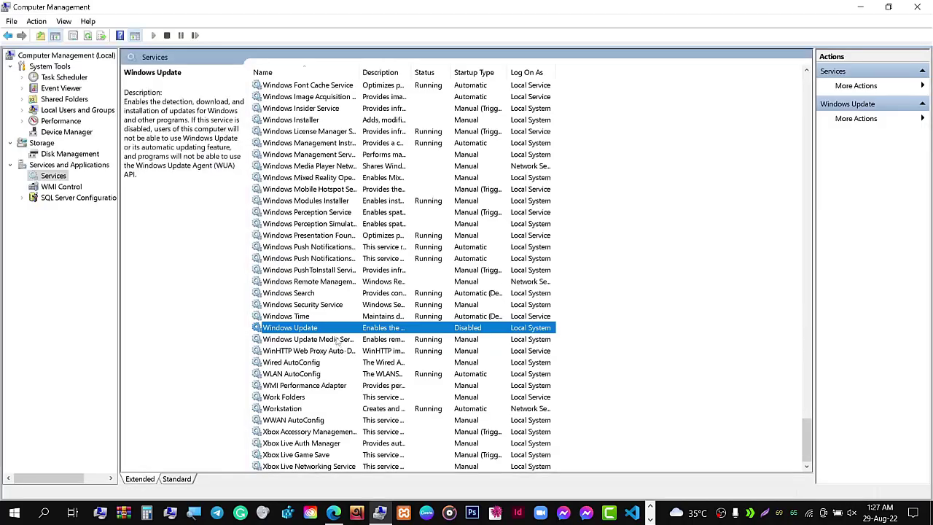
{"action": "double_click", "coordinate": [336, 329]}
{"action": "left_click", "coordinate": [467, 380]}
- Switch through OBS Studio and back to the DXB Barkery.ai Illustrator window
{"action": "key", "text": "alt+Tab"}
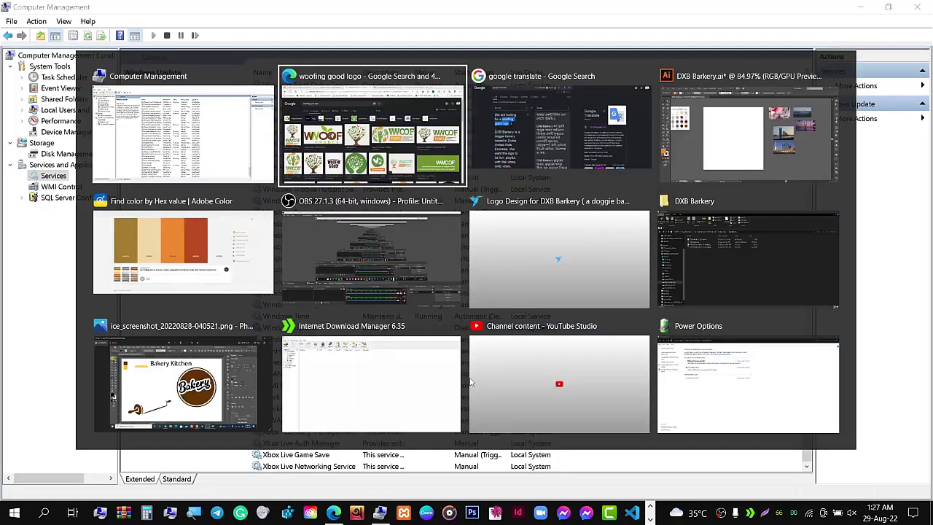
{"action": "key", "text": "alt+Tab"}
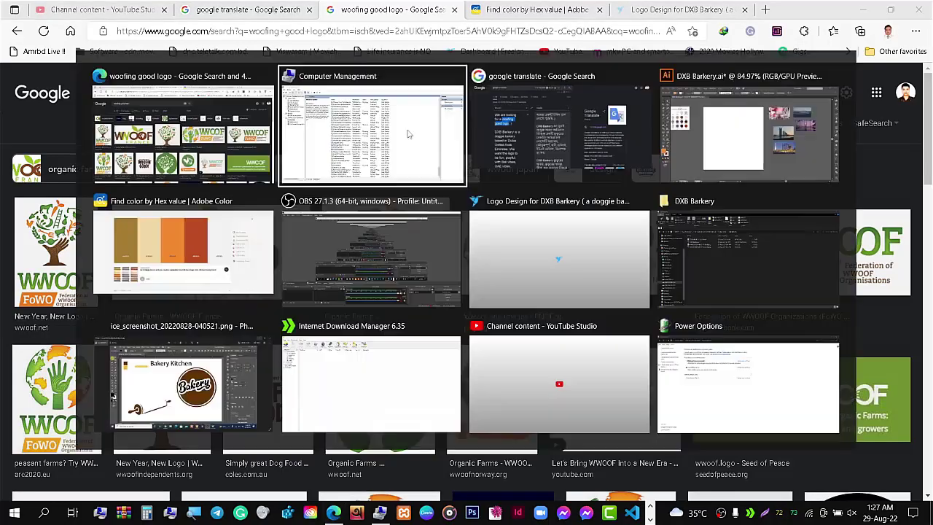
{"action": "left_click", "coordinate": [417, 256]}
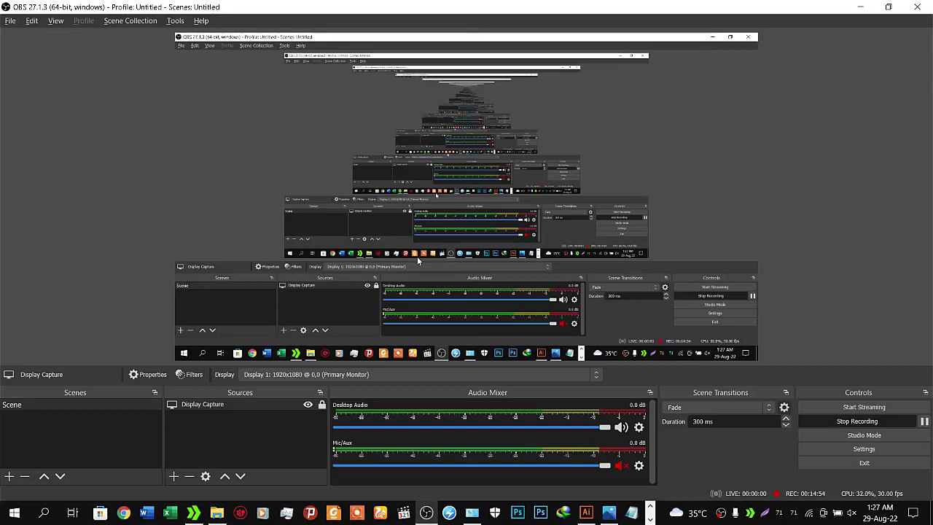
{"action": "key", "text": "alt+Tab"}
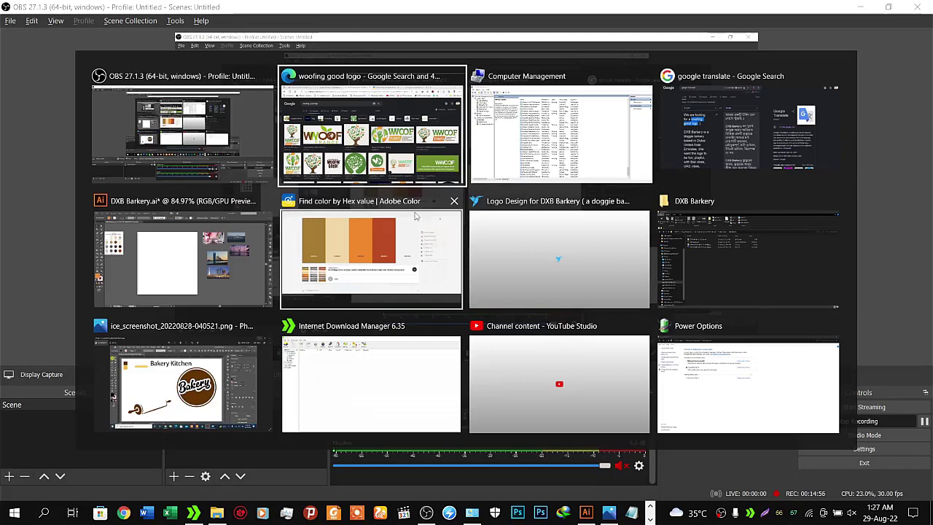
{"action": "left_click", "coordinate": [228, 248]}
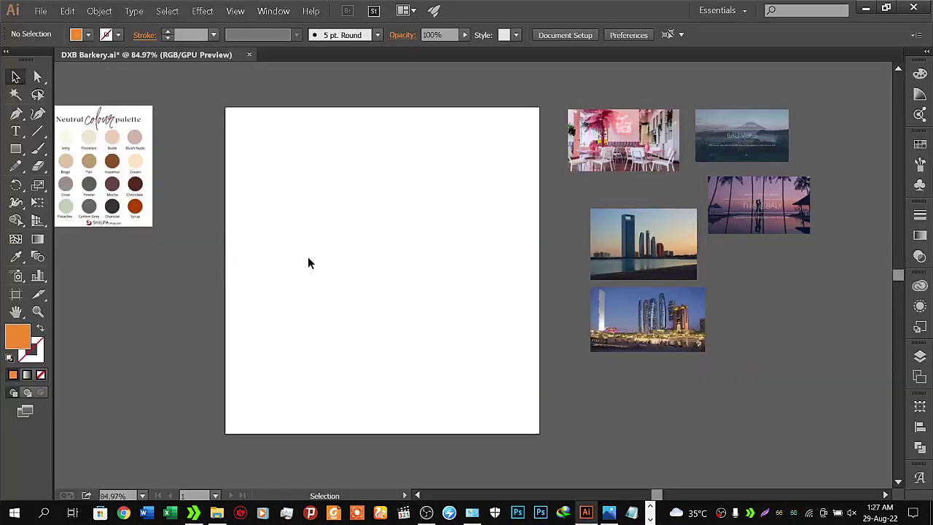
- Zoom in on the artboard and choose the Ellipse tool from the shape flyout
{"action": "key", "text": "z"}
{"action": "mouse_move", "coordinate": [335, 263]}
{"action": "left_mouse_down"}
{"action": "mouse_move", "coordinate": [404, 250]}
{"action": "mouse_move", "coordinate": [461, 302]}
{"action": "mouse_move", "coordinate": [458, 294]}
{"action": "left_mouse_up"}
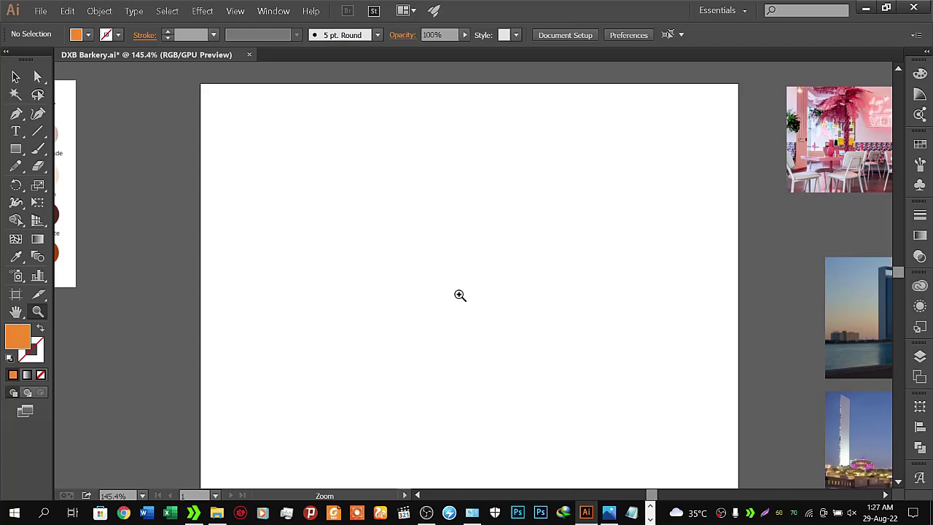
{"action": "key", "text": "v"}
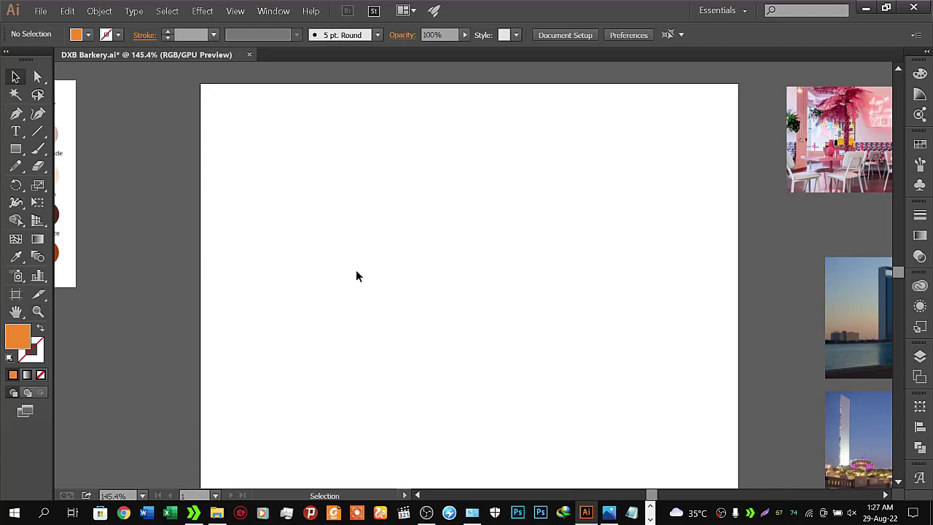
{"action": "left_click", "coordinate": [18, 149]}
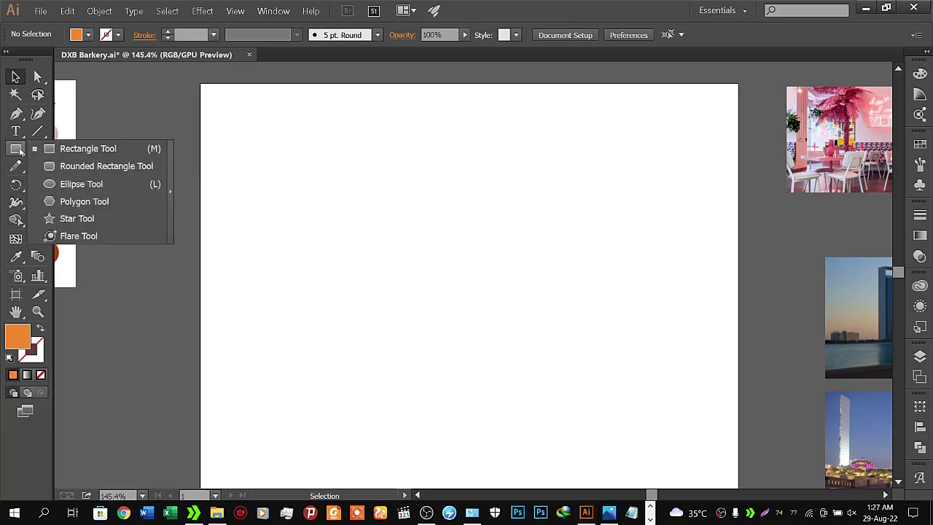
{"action": "left_click", "coordinate": [81, 184]}
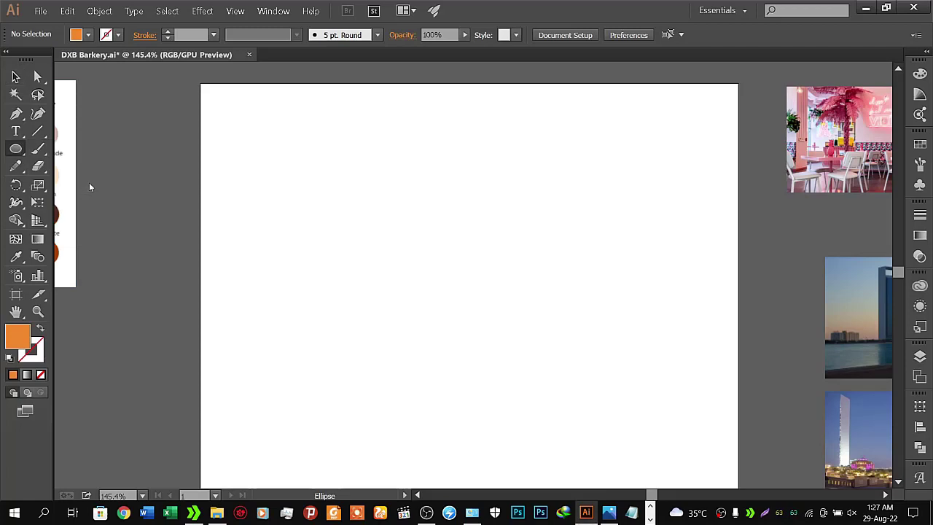
- Set the fill to the dark brown reference swatch and pan back to the artboard
{"action": "left_click", "coordinate": [15, 77]}
{"action": "mouse_move", "coordinate": [141, 228]}
{"action": "left_mouse_down"}
{"action": "mouse_move", "coordinate": [323, 267]}
{"action": "mouse_move", "coordinate": [483, 287]}
{"action": "mouse_move", "coordinate": [430, 204]}
{"action": "left_mouse_up"}
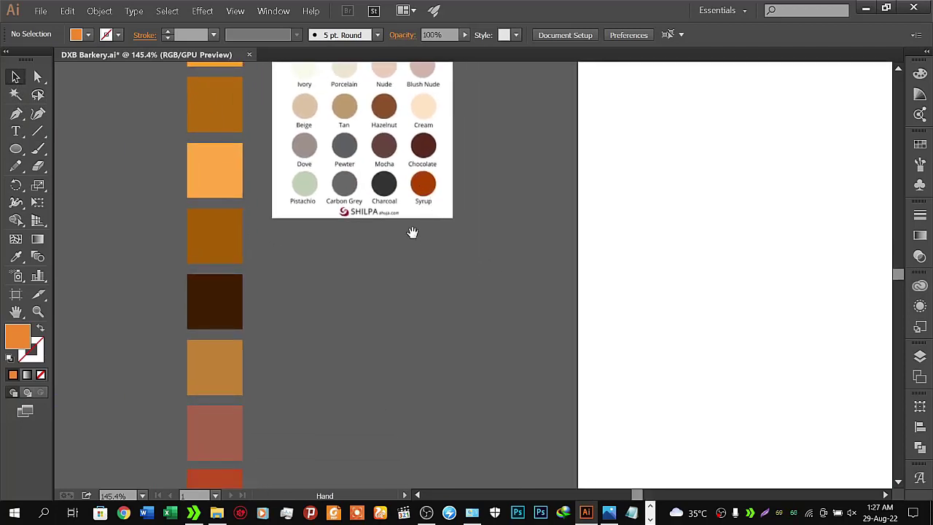
{"action": "left_click", "coordinate": [229, 313]}
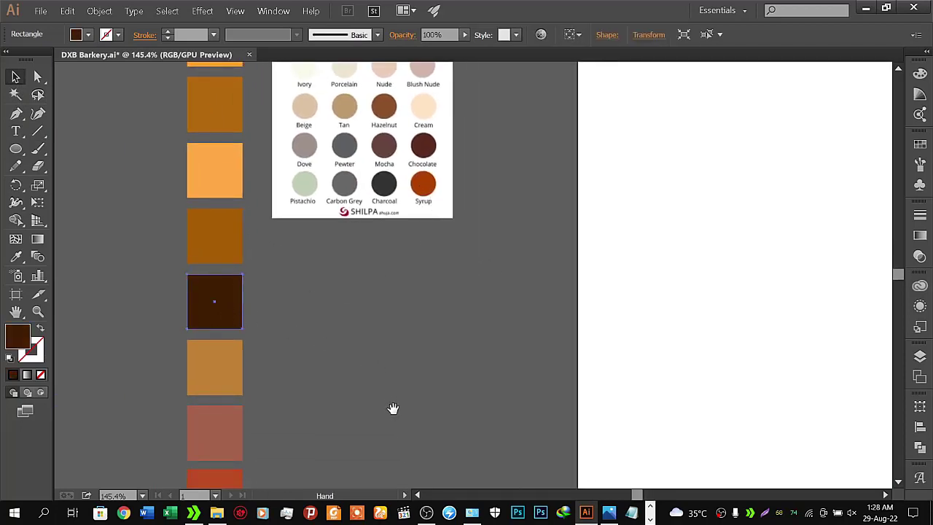
{"action": "mouse_move", "coordinate": [393, 408]}
{"action": "left_mouse_down"}
{"action": "mouse_move", "coordinate": [375, 218]}
{"action": "mouse_move", "coordinate": [396, 288]}
{"action": "mouse_move", "coordinate": [234, 301]}
{"action": "left_mouse_up"}
{"action": "mouse_move", "coordinate": [495, 239]}
{"action": "left_mouse_down"}
{"action": "mouse_move", "coordinate": [415, 250]}
{"action": "mouse_move", "coordinate": [309, 240]}
{"action": "mouse_move", "coordinate": [317, 229]}
{"action": "left_mouse_up"}
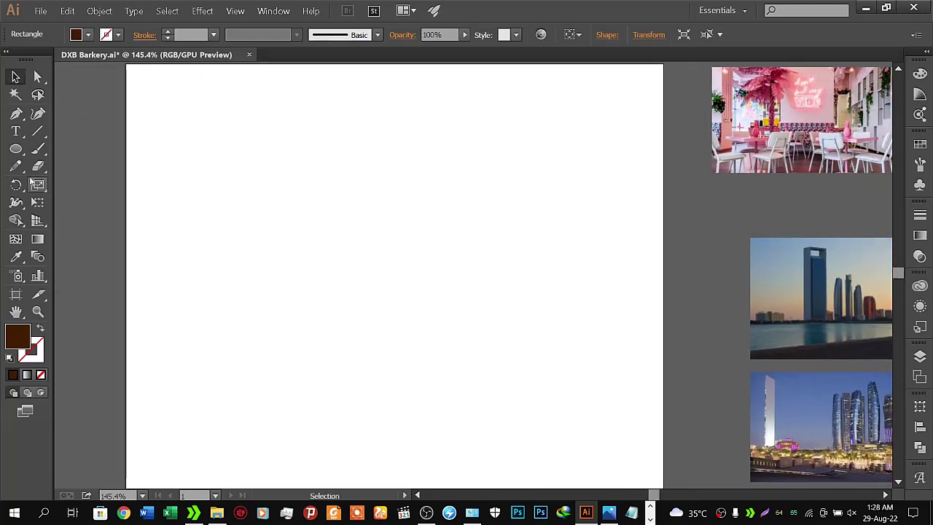
{"action": "left_click", "coordinate": [15, 148]}
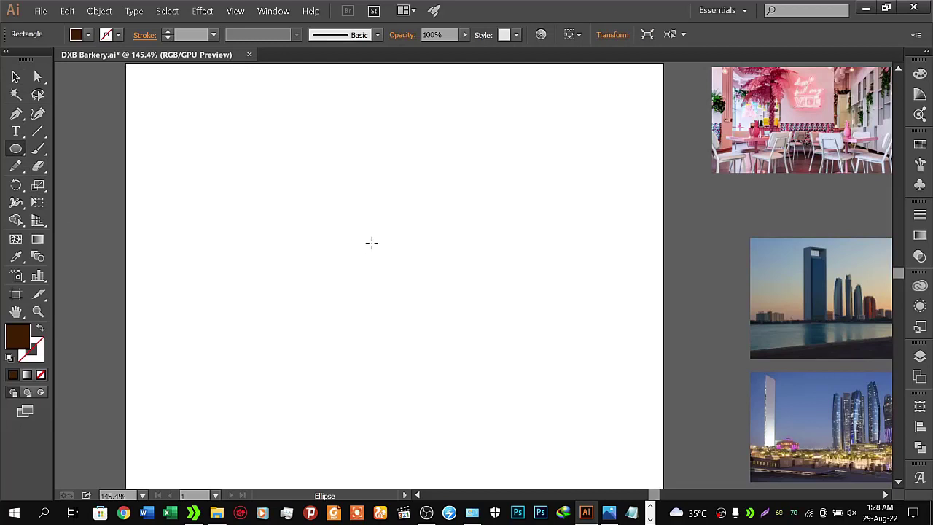
- Draw a large dark brown circle on the artboard and select it for path commands
{"action": "left_click_drag", "start_coordinate": [372, 243], "coordinate": [475, 354]}
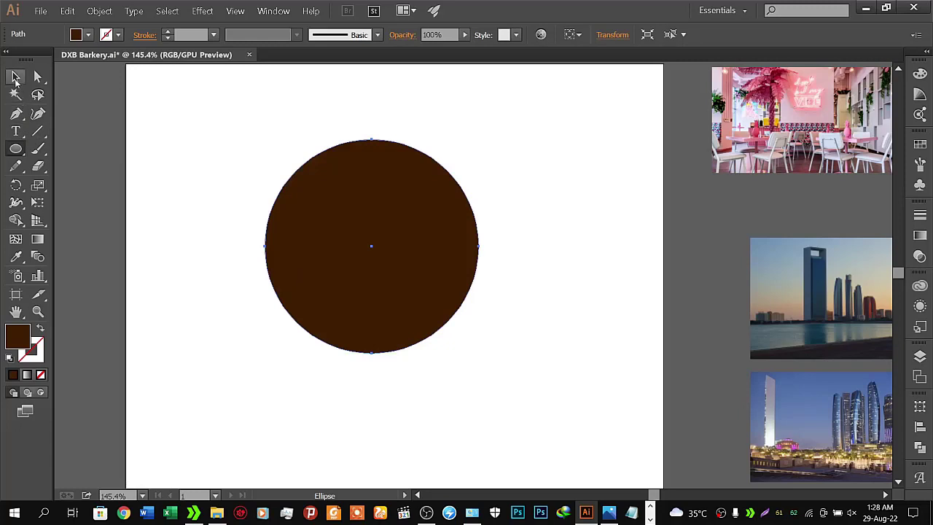
{"action": "left_click", "coordinate": [16, 77]}
{"action": "left_click", "coordinate": [183, 176]}
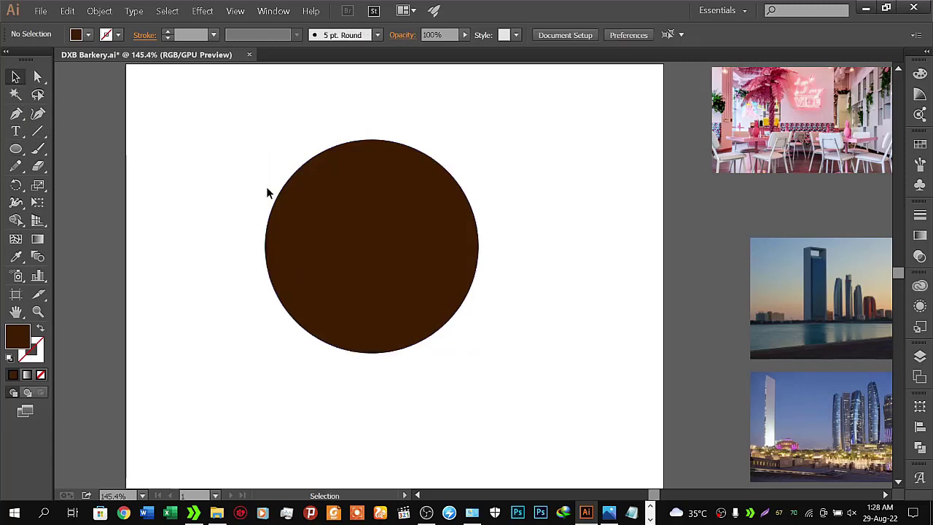
{"action": "left_click", "coordinate": [368, 206]}
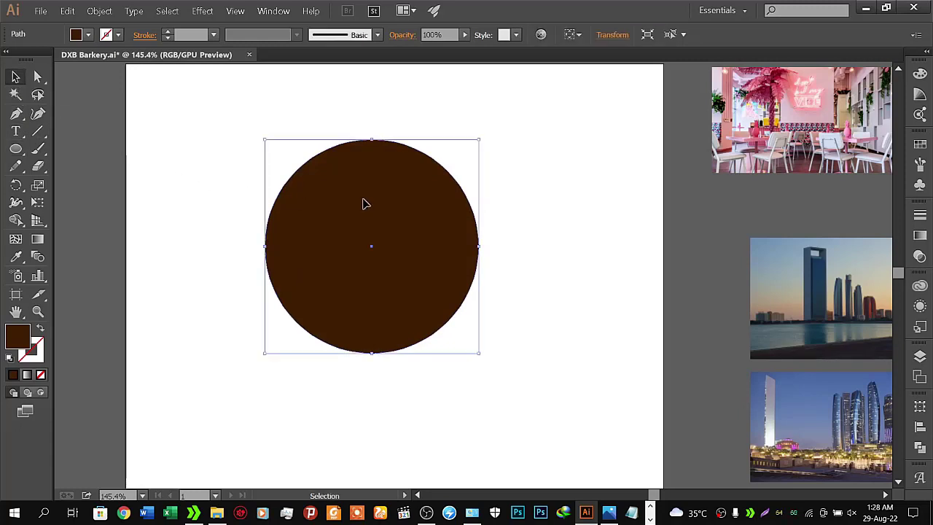
{"action": "right_click", "coordinate": [364, 203]}
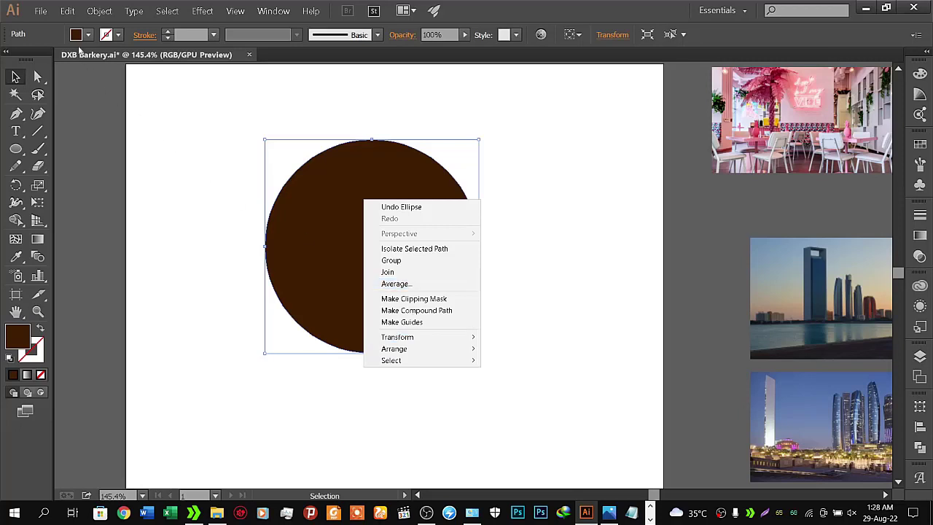
{"action": "left_click", "coordinate": [99, 15]}
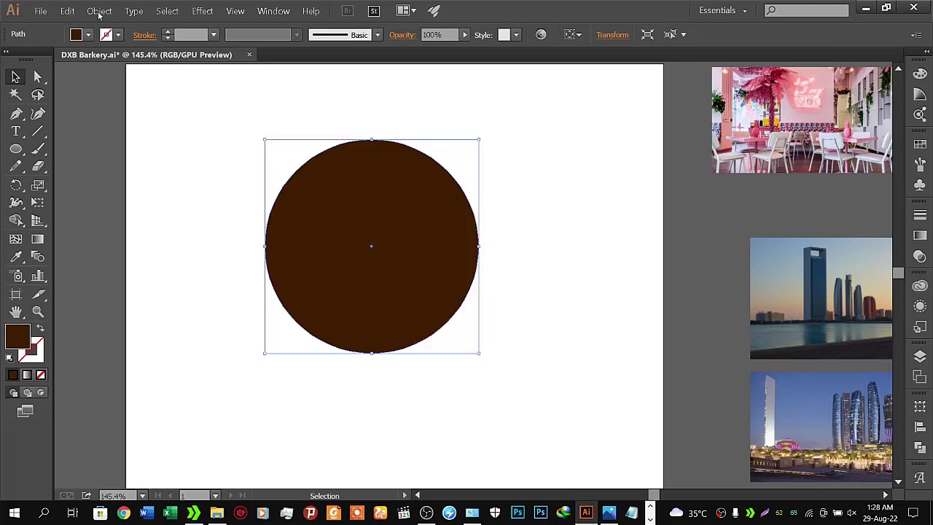
{"action": "left_click", "coordinate": [99, 11]}
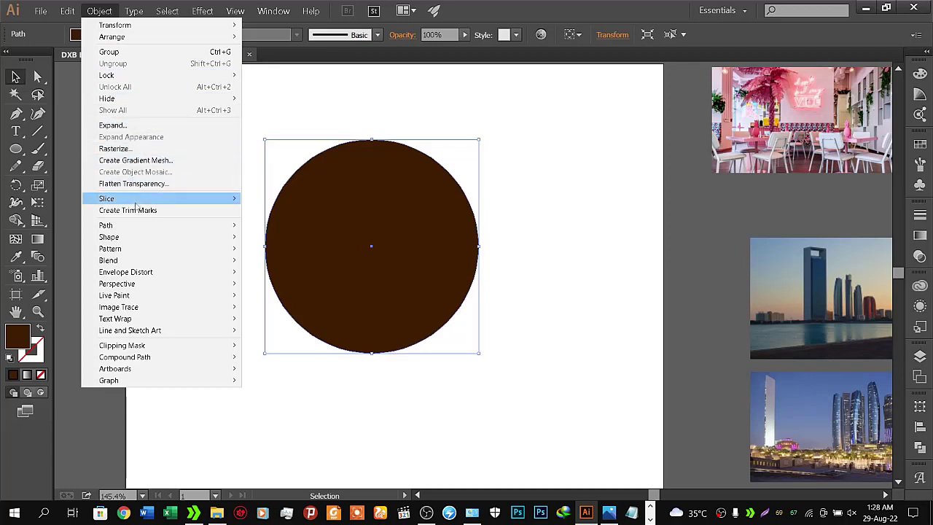
{"action": "mouse_move", "coordinate": [106, 225]}
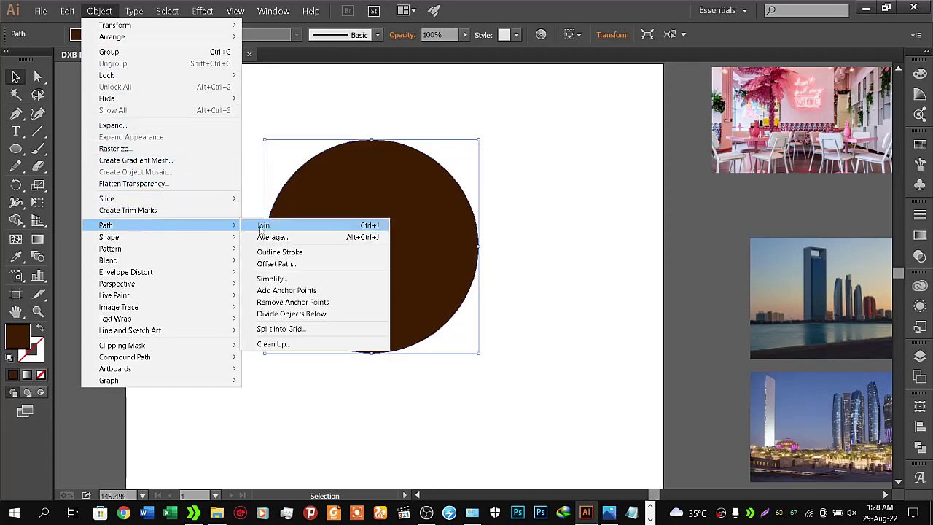
- Apply Offset Path to the circle with a 12 px offset and Miter joins
{"action": "left_click", "coordinate": [279, 263]}
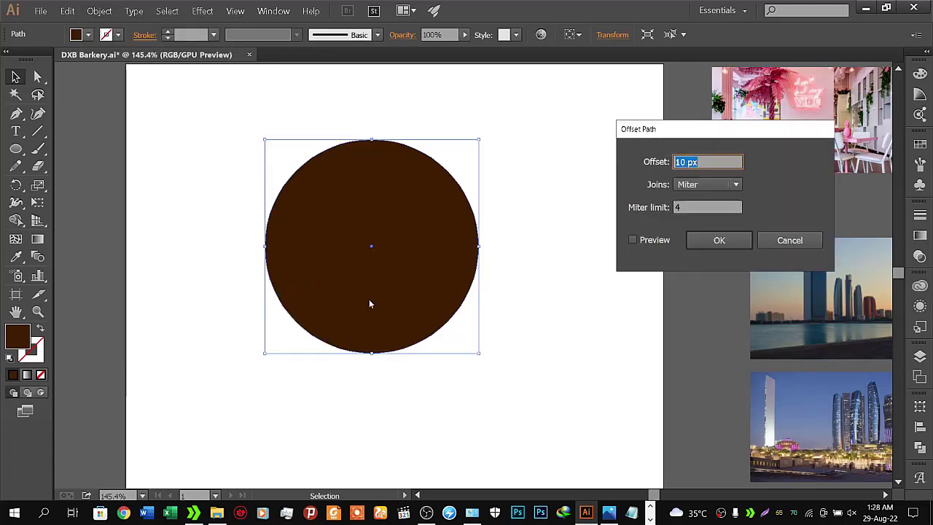
{"action": "left_click", "coordinate": [633, 240]}
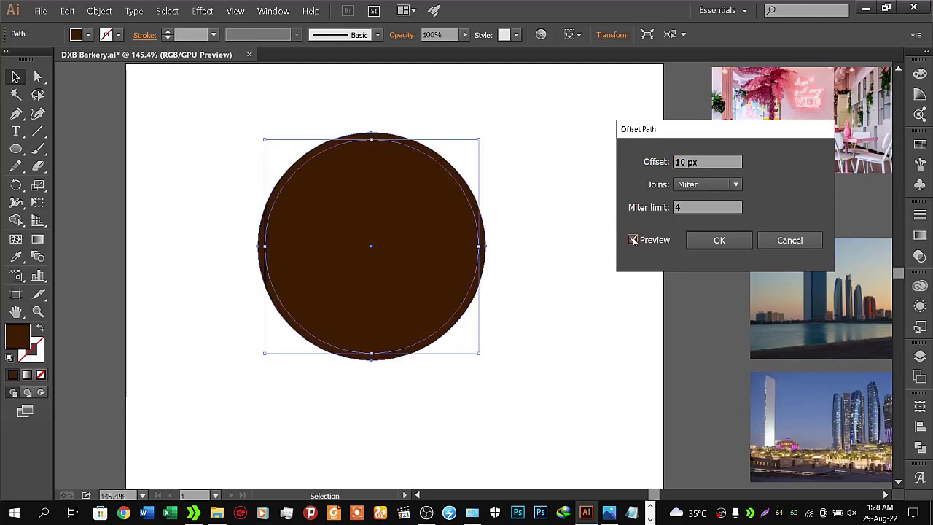
{"action": "left_click", "coordinate": [735, 185]}
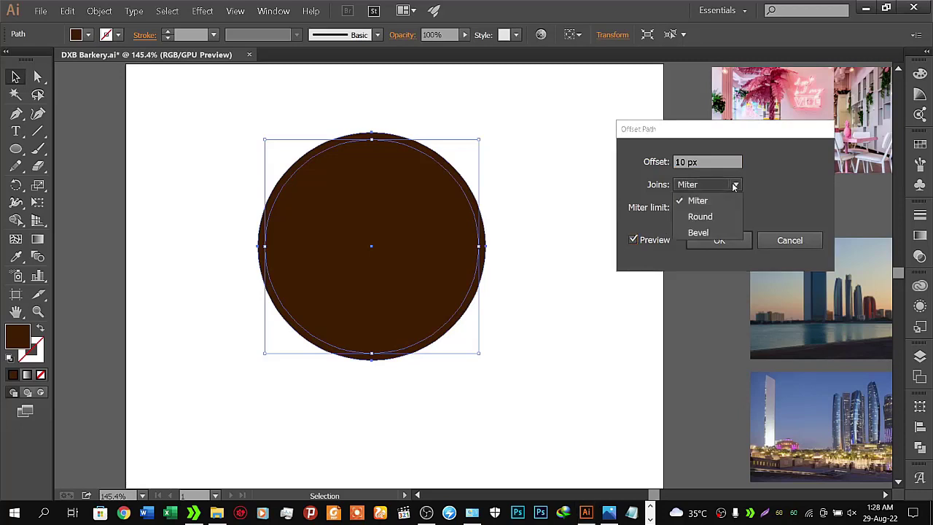
{"action": "left_click", "coordinate": [734, 185]}
{"action": "left_click", "coordinate": [709, 162]}
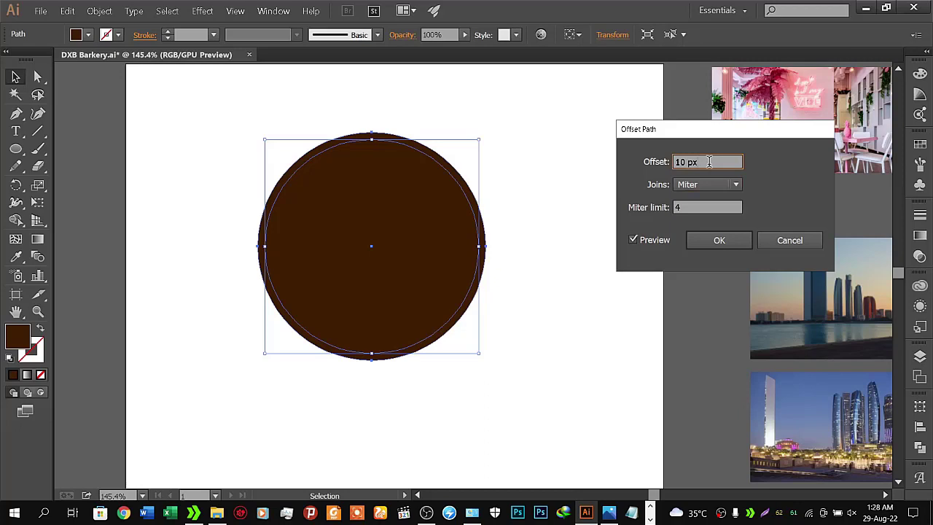
{"action": "key", "text": "Up"}
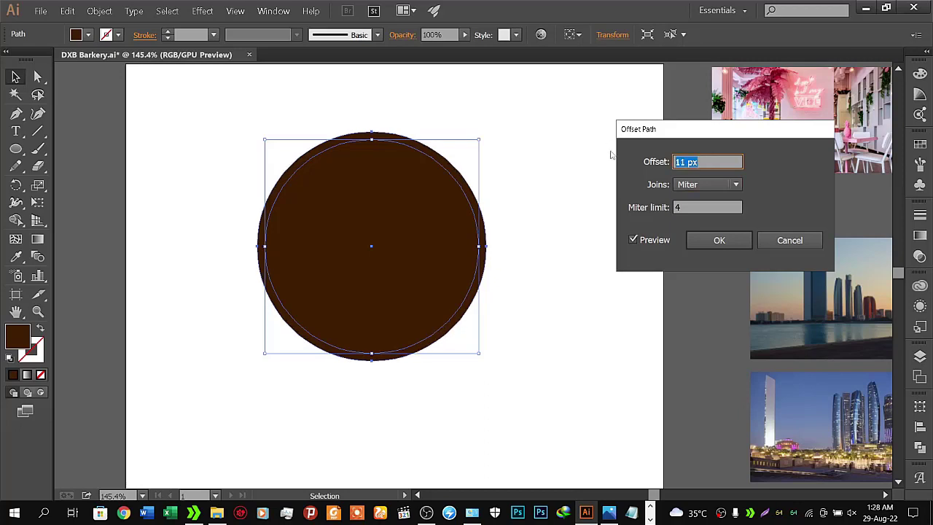
{"action": "key", "text": "Up"}
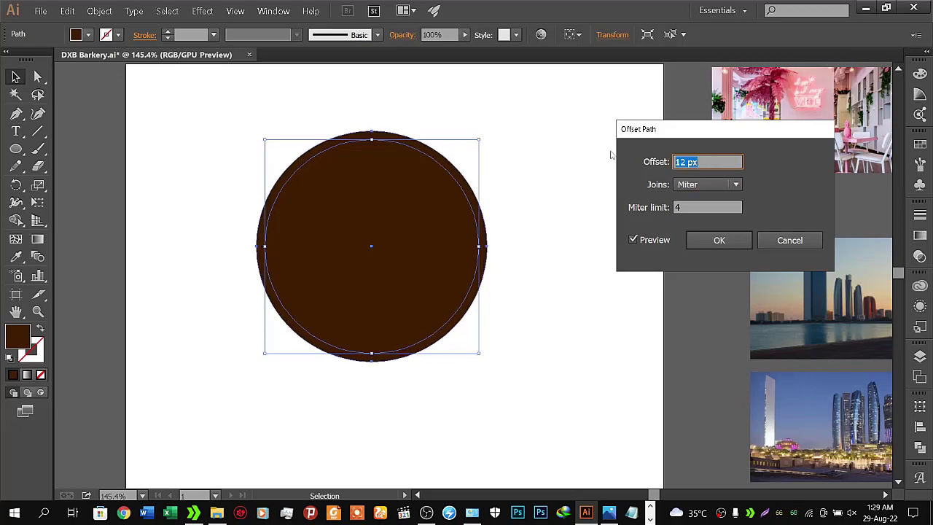
{"action": "key", "text": "Down"}
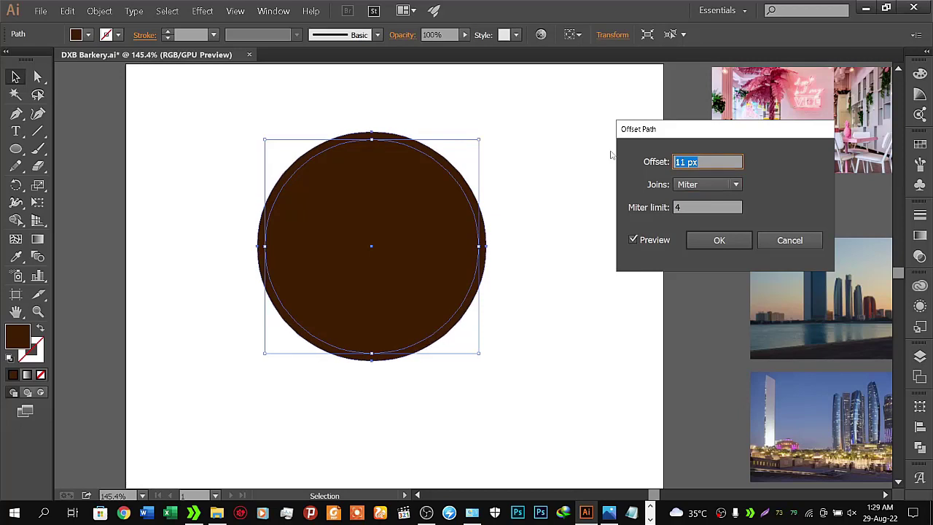
{"action": "key", "text": "Up"}
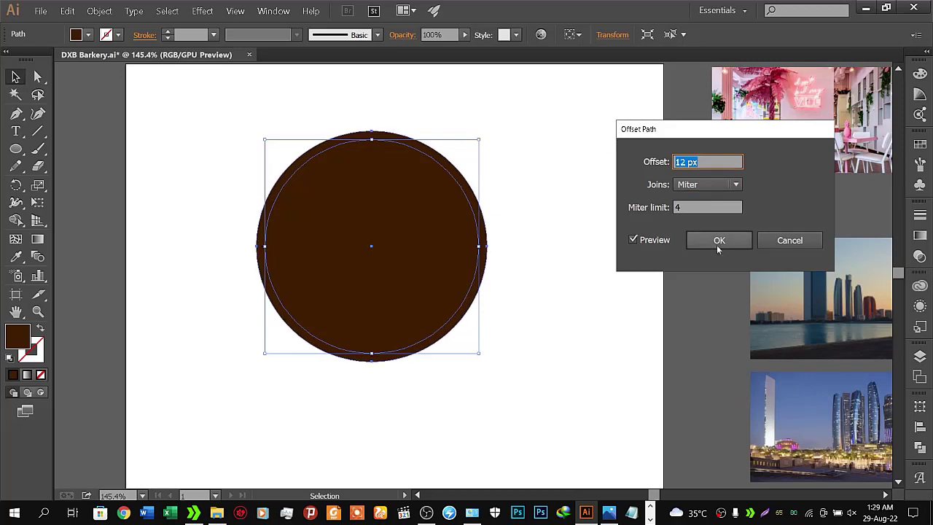
{"action": "left_click", "coordinate": [718, 248]}
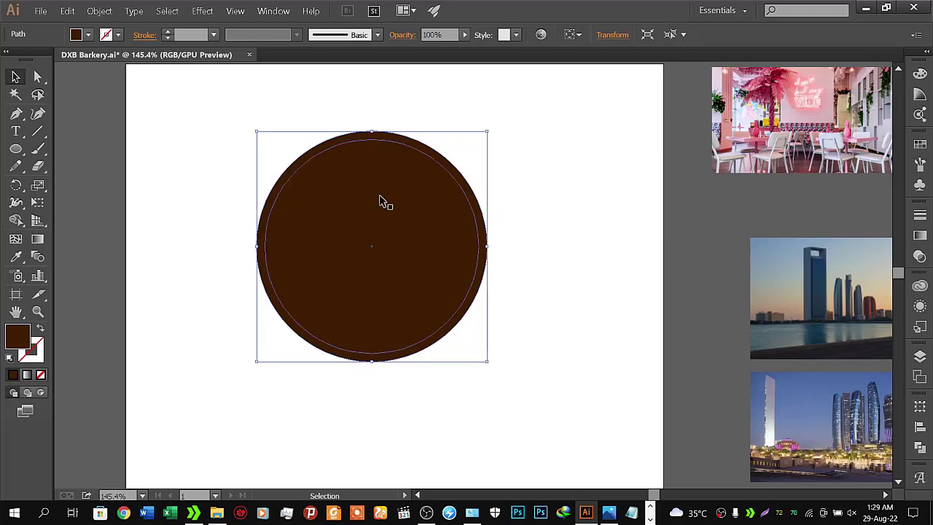
- Select the inner circle and nudge it right, then back to centre
{"action": "left_click", "coordinate": [381, 132]}
{"action": "left_click", "coordinate": [386, 185]}
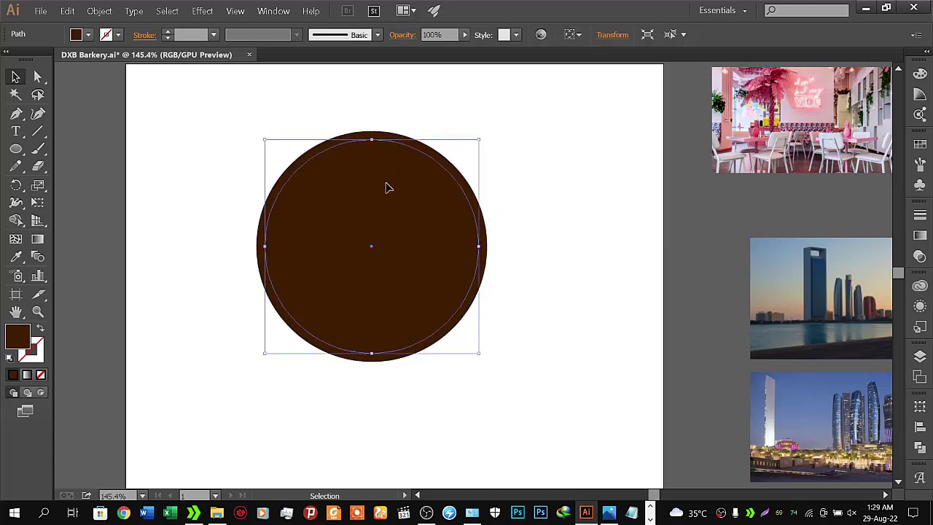
{"action": "left_click", "coordinate": [386, 211], "text": "shift"}
{"action": "key", "text": "shift+Right"}
{"action": "key", "text": "shift+Right"}
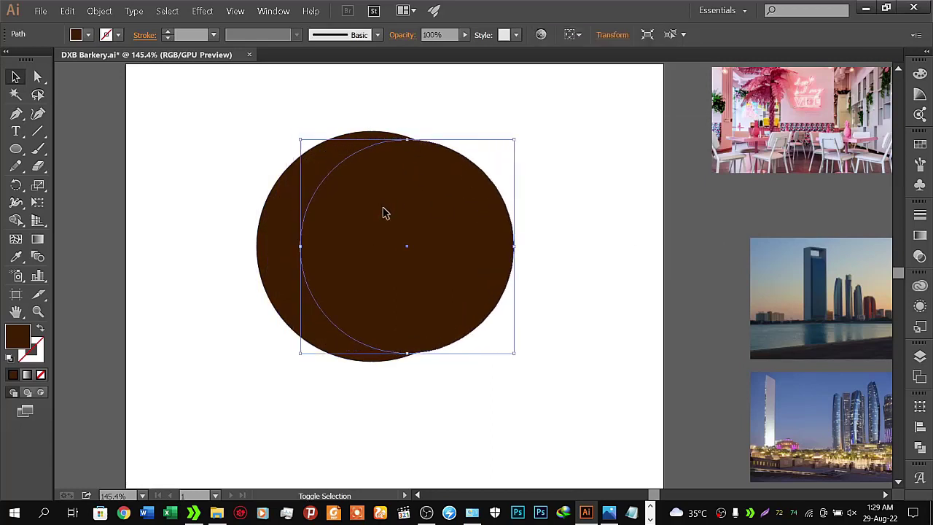
{"action": "key", "text": "shift+Right"}
{"action": "key", "text": "shift+Left"}
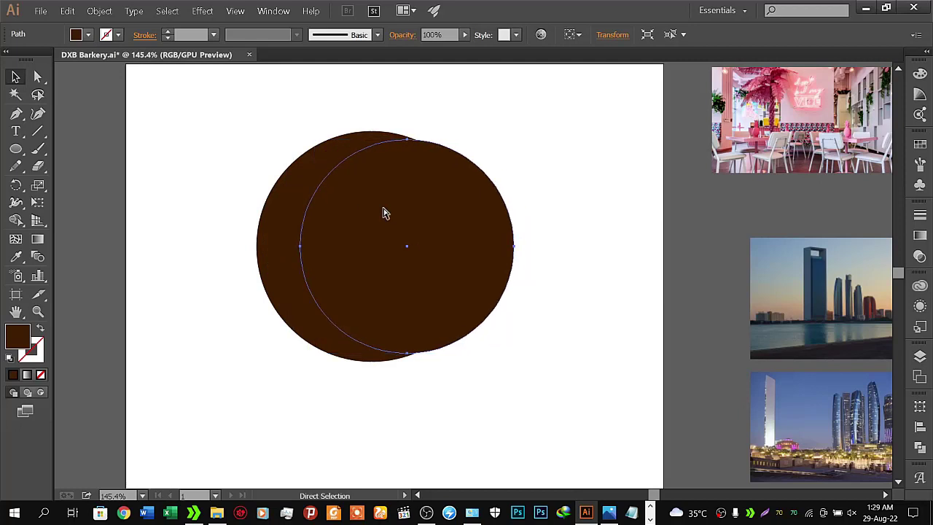
{"action": "key", "text": "shift+Left"}
{"action": "key", "text": "shift+Left"}
{"action": "key", "text": "shift+Left"}
{"action": "key", "text": "v"}
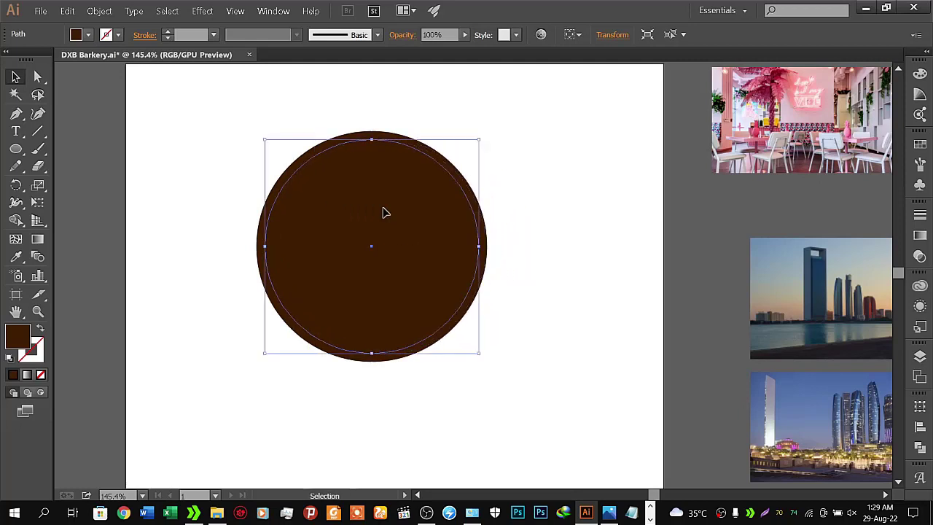
- Try shrinking the circle toward its centre, then undo the resize
{"action": "left_click", "coordinate": [205, 215]}
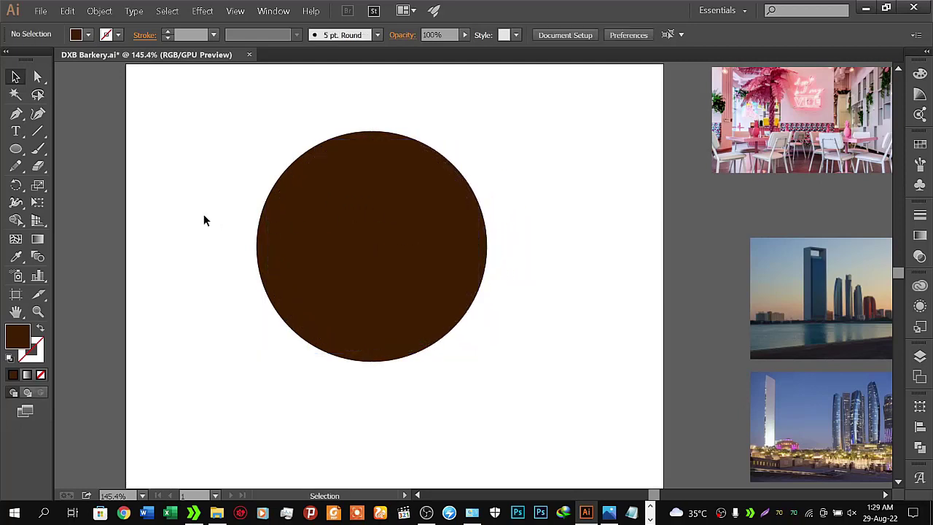
{"action": "left_click", "coordinate": [363, 233]}
{"action": "left_click", "coordinate": [366, 120]}
{"action": "left_click", "coordinate": [369, 136]}
{"action": "left_click_drag", "start_coordinate": [370, 136], "coordinate": [373, 167]}
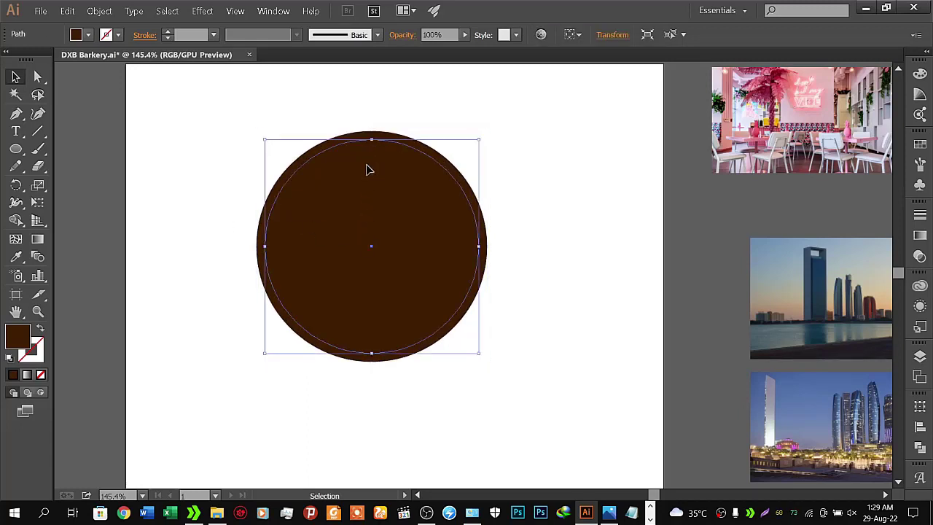
{"action": "left_click", "coordinate": [227, 169]}
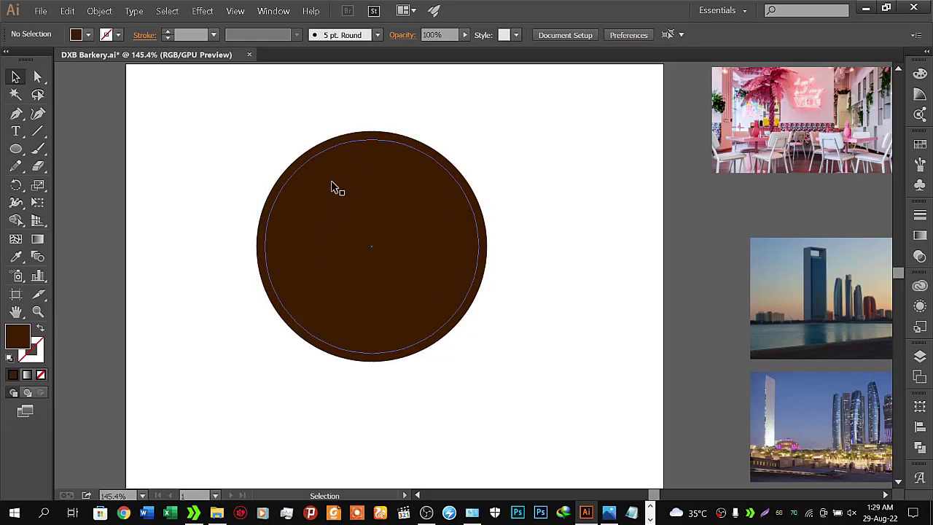
{"action": "left_click", "coordinate": [435, 225]}
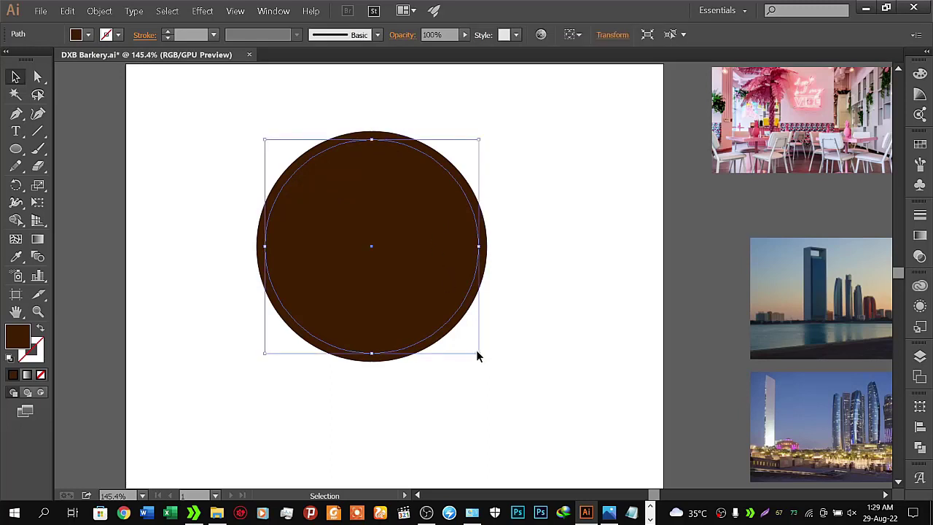
{"action": "left_click_drag", "start_coordinate": [478, 355], "coordinate": [460, 351]}
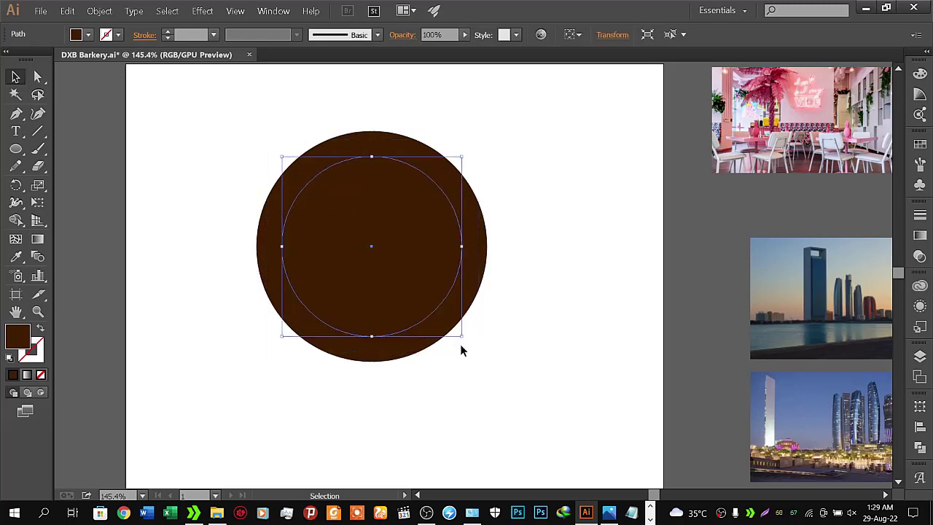
{"action": "key", "text": "ctrl+z"}
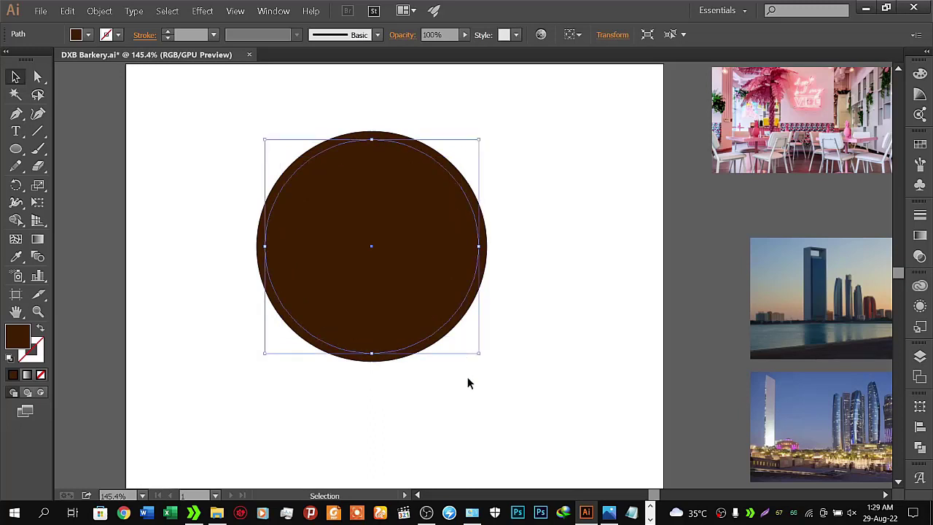
- Marquee-select both concentric circles and show the Align panel
{"action": "left_click", "coordinate": [240, 301]}
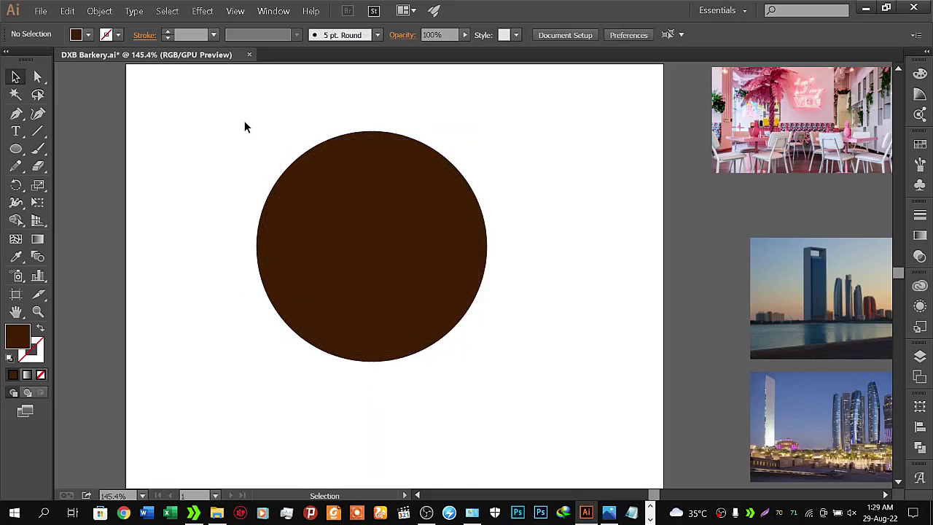
{"action": "left_click_drag", "start_coordinate": [236, 105], "coordinate": [535, 402]}
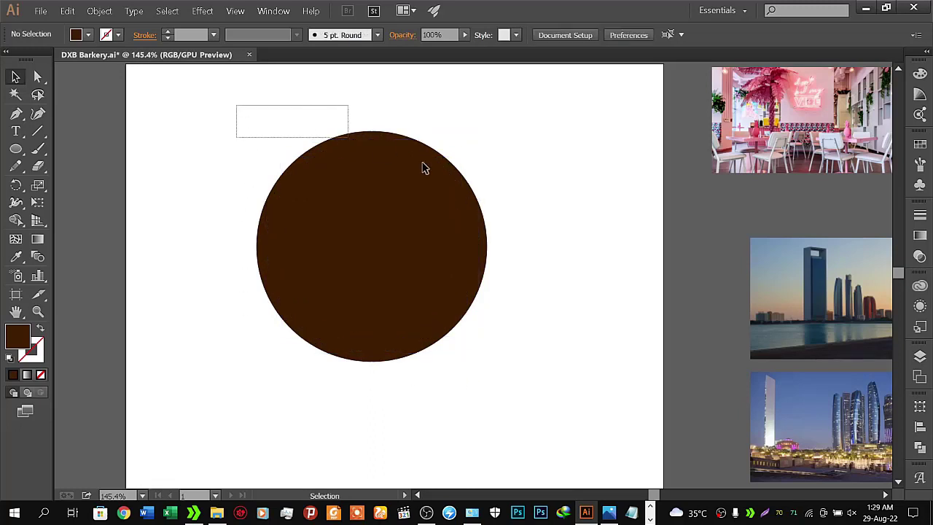
{"action": "left_click", "coordinate": [920, 427]}
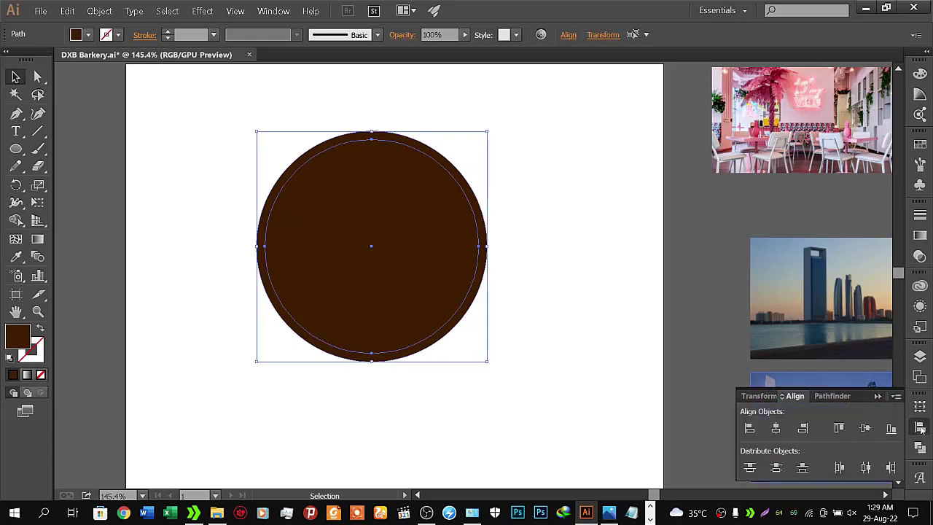
- Try Pathfinder Minus Front, undo it, and apply Divide to the circles instead
{"action": "left_click", "coordinate": [831, 396]}
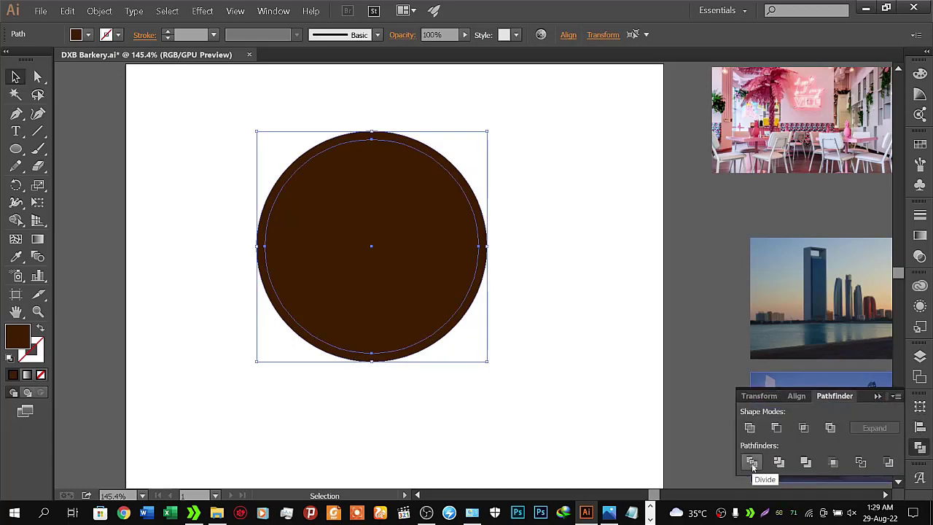
{"action": "left_click", "coordinate": [776, 427]}
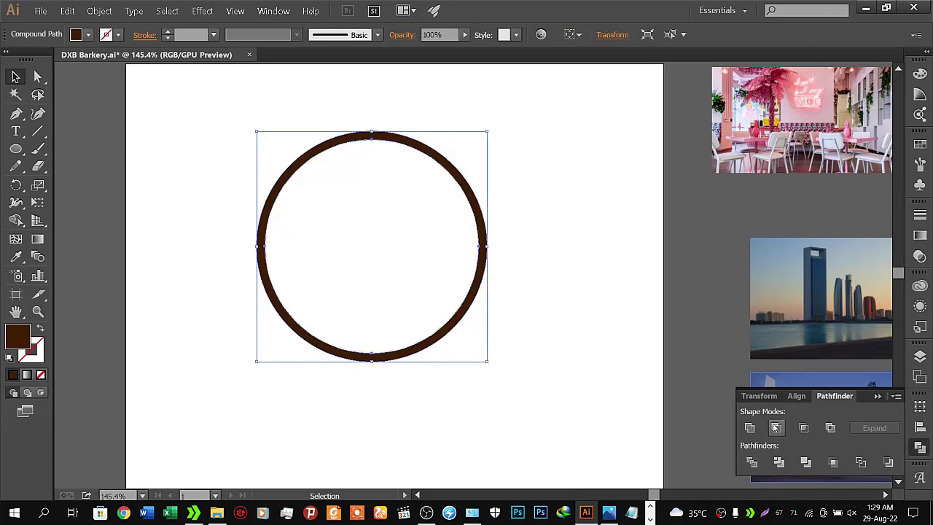
{"action": "key", "text": "ctrl+z"}
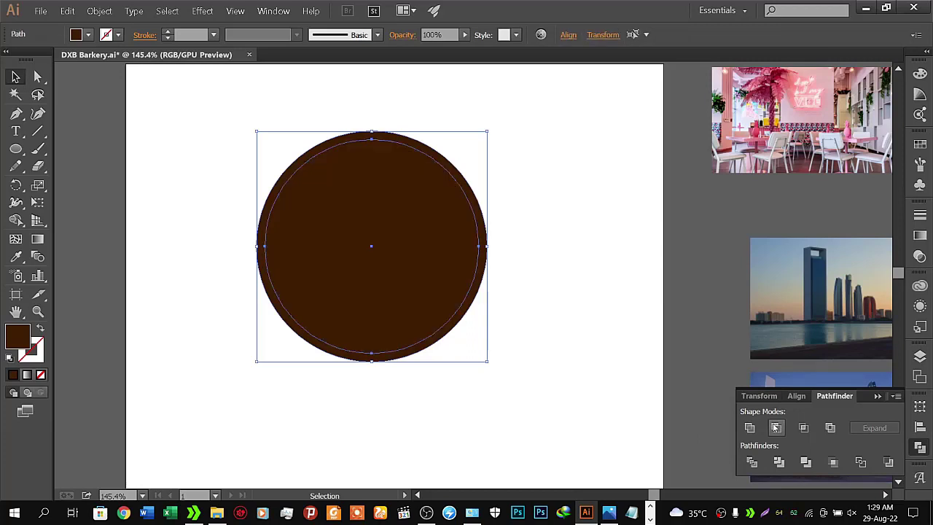
{"action": "left_click", "coordinate": [752, 463]}
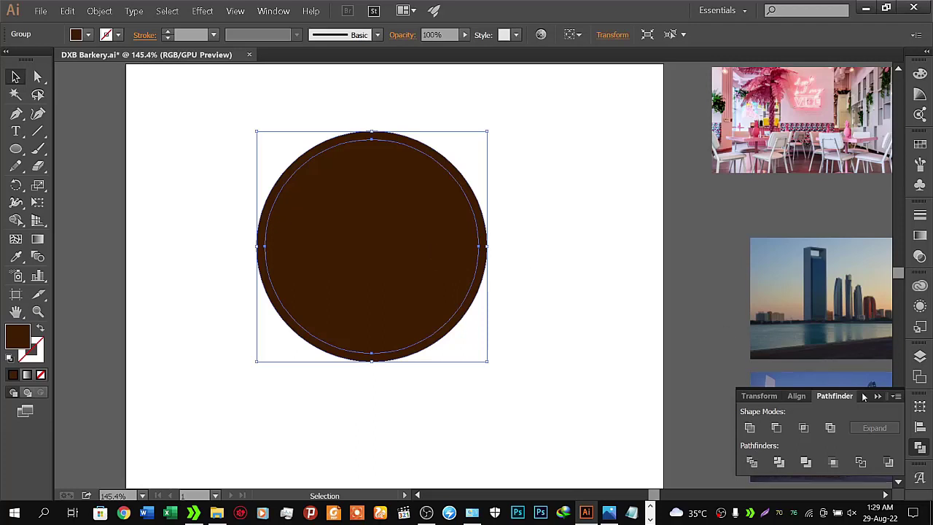
{"action": "left_click", "coordinate": [877, 396]}
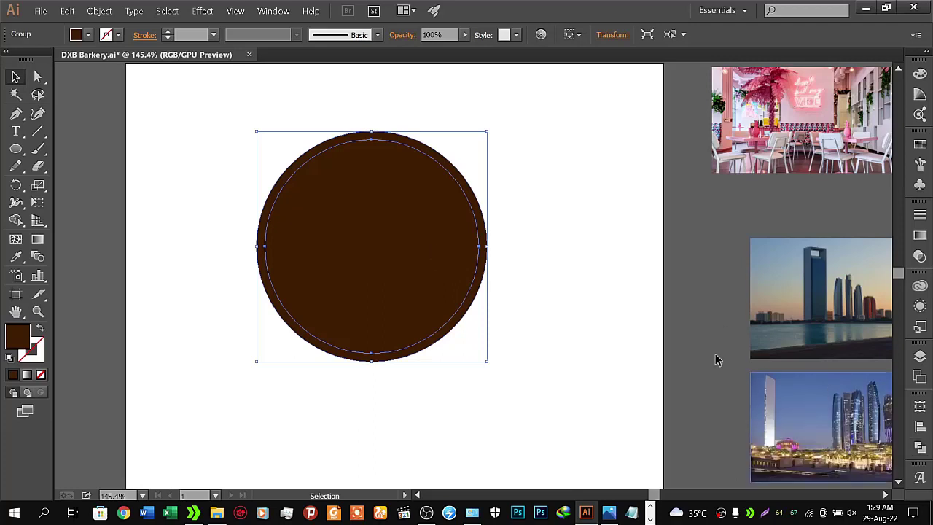
- Ungroup the divided pieces and select the inner disc
{"action": "right_click", "coordinate": [353, 194]}
{"action": "left_click", "coordinate": [386, 252]}
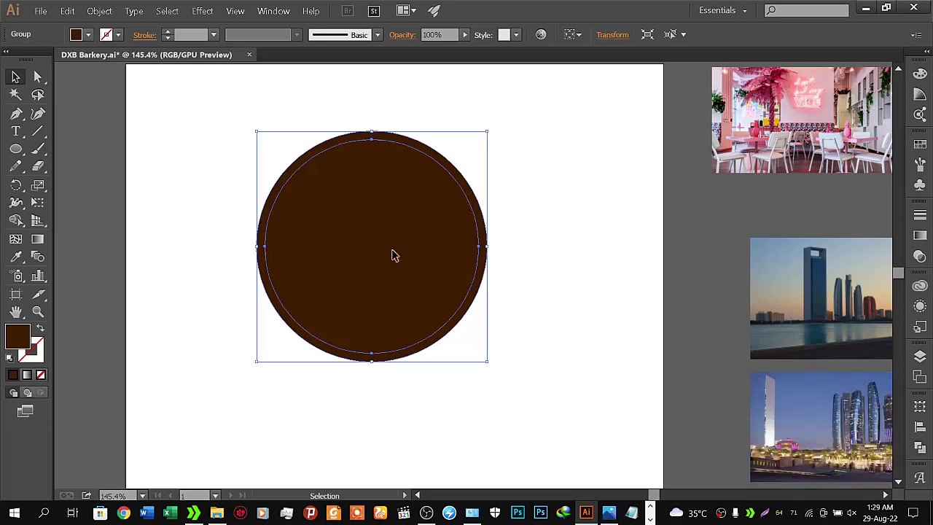
{"action": "left_click", "coordinate": [571, 288]}
{"action": "left_click", "coordinate": [436, 258]}
- Re-centre the inner disc and shrink it to about 291 px, leaving a white ring gap
{"action": "key", "text": "shift+Right"}
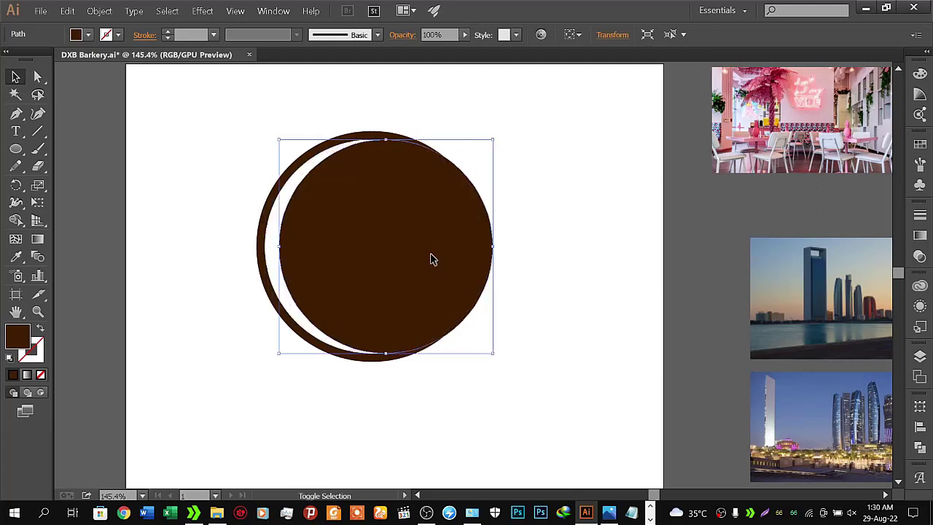
{"action": "key", "text": "shift+Left"}
{"action": "key", "text": "shift+Left"}
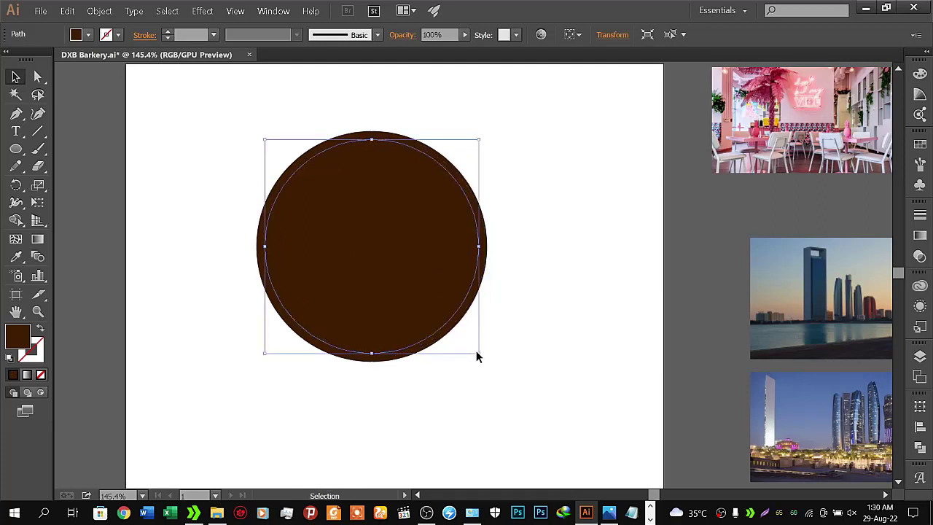
{"action": "left_click_drag", "start_coordinate": [478, 353], "coordinate": [472, 347]}
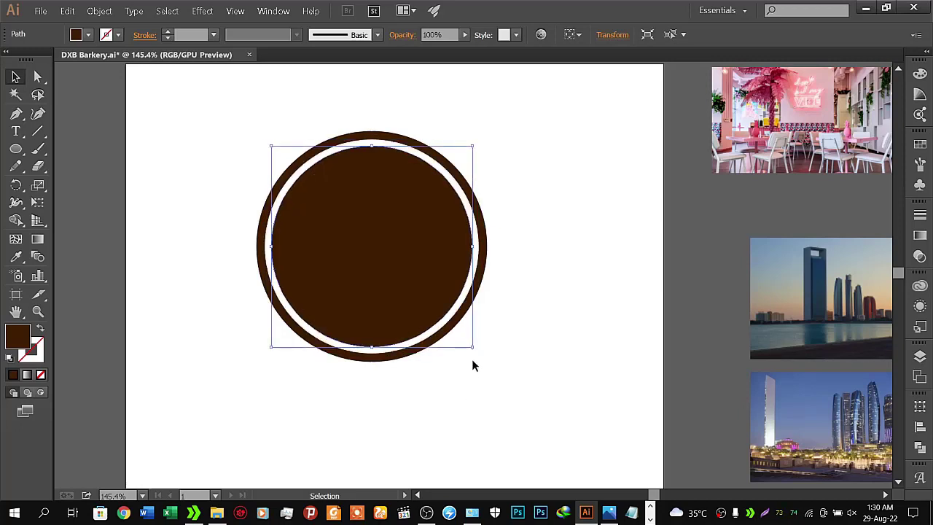
{"action": "left_click_drag", "start_coordinate": [472, 347], "coordinate": [474, 350]}
- Group the ring and inner disc and move the logo up and right
{"action": "left_click", "coordinate": [470, 385]}
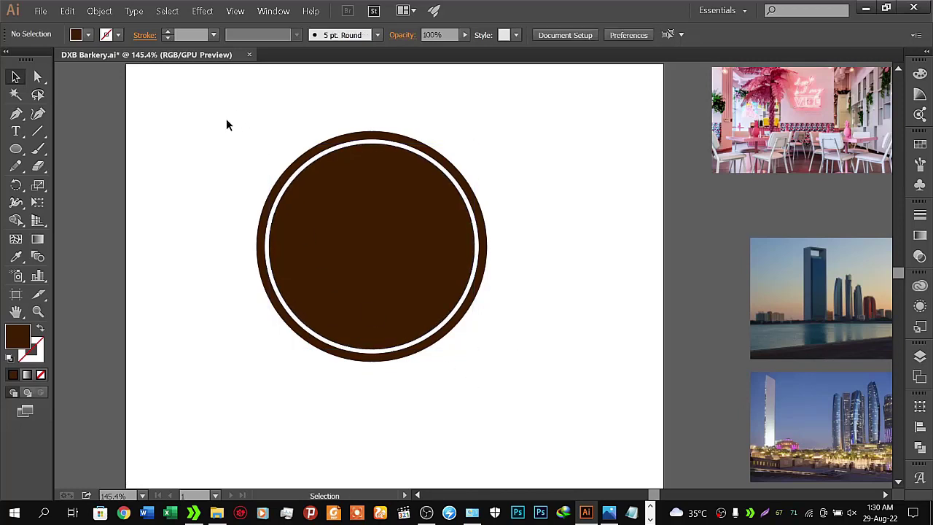
{"action": "left_click_drag", "start_coordinate": [229, 129], "coordinate": [519, 367]}
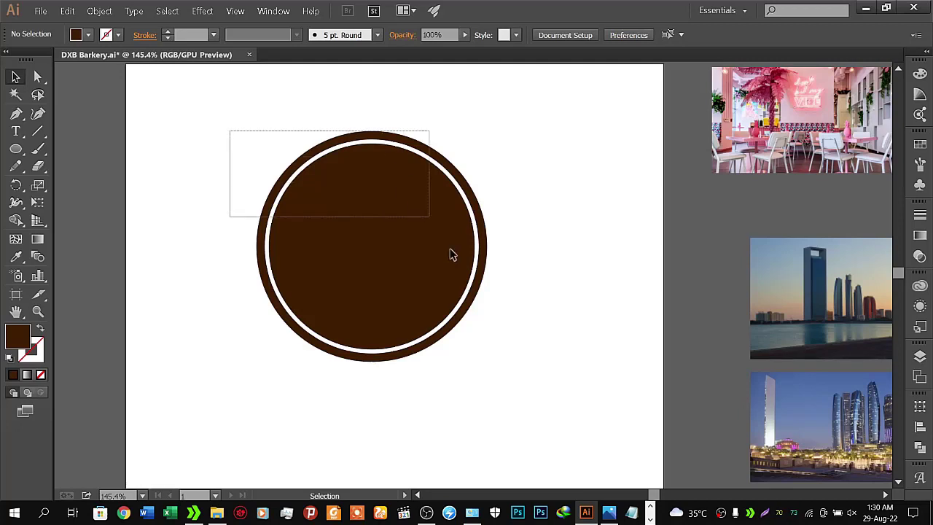
{"action": "right_click", "coordinate": [349, 188]}
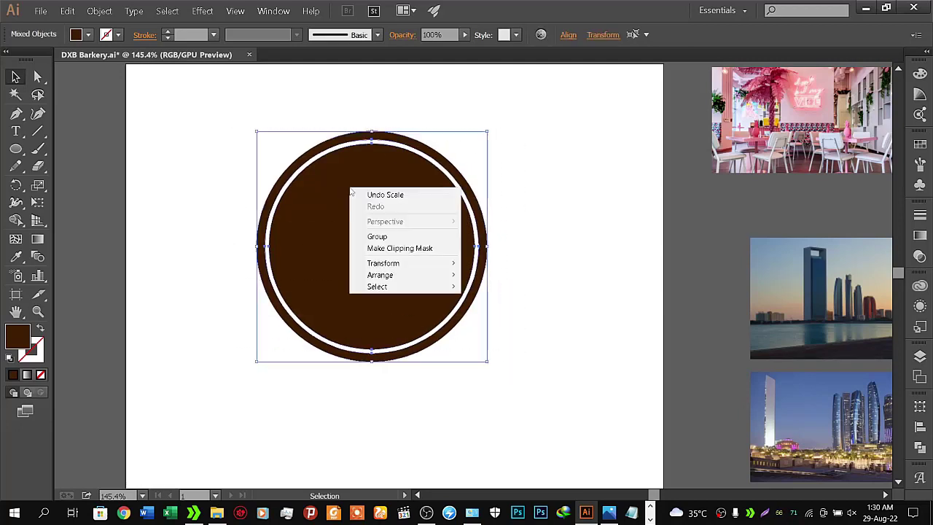
{"action": "left_click", "coordinate": [398, 237]}
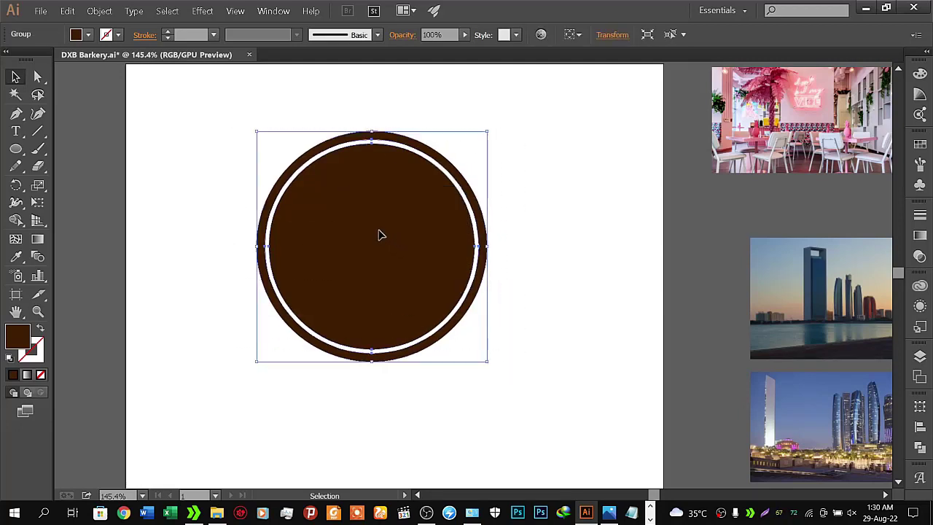
{"action": "left_click_drag", "start_coordinate": [376, 237], "coordinate": [534, 175]}
- Draw a small dark brown oval, about 60 × 87 px, left of the logo
{"action": "left_click", "coordinate": [501, 351]}
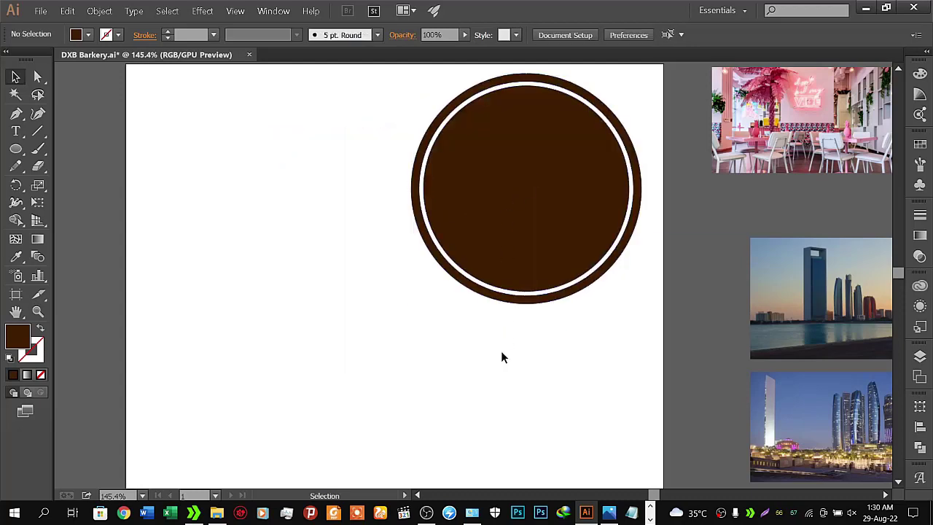
{"action": "left_click_drag", "start_coordinate": [434, 207], "coordinate": [533, 232]}
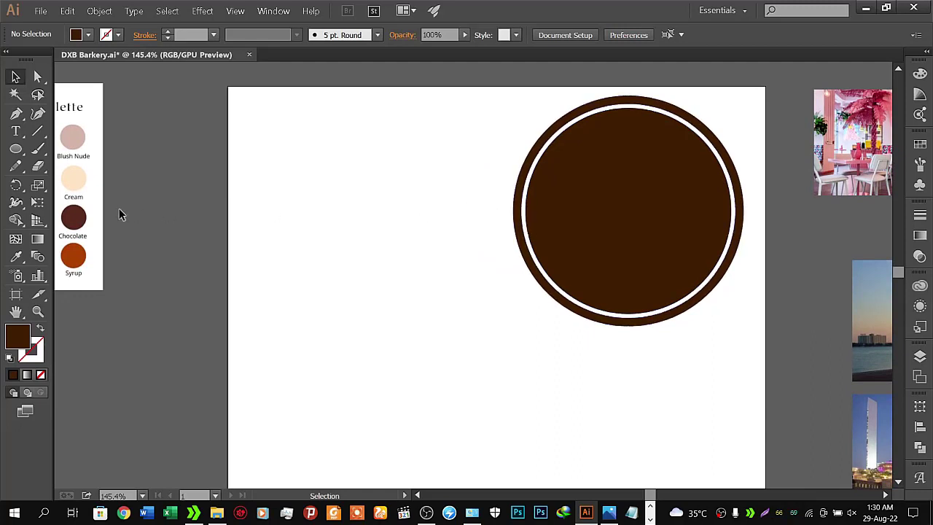
{"action": "left_click", "coordinate": [15, 148]}
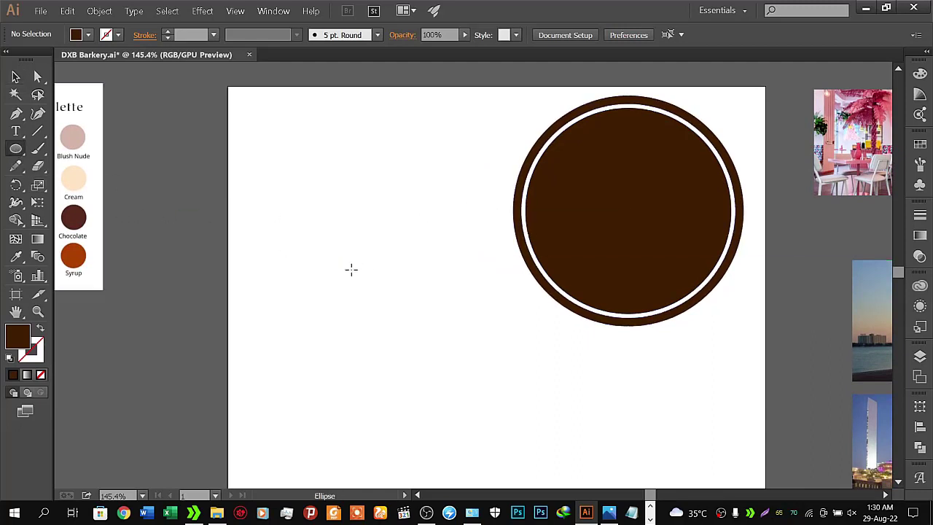
{"action": "left_click_drag", "start_coordinate": [319, 241], "coordinate": [363, 302]}
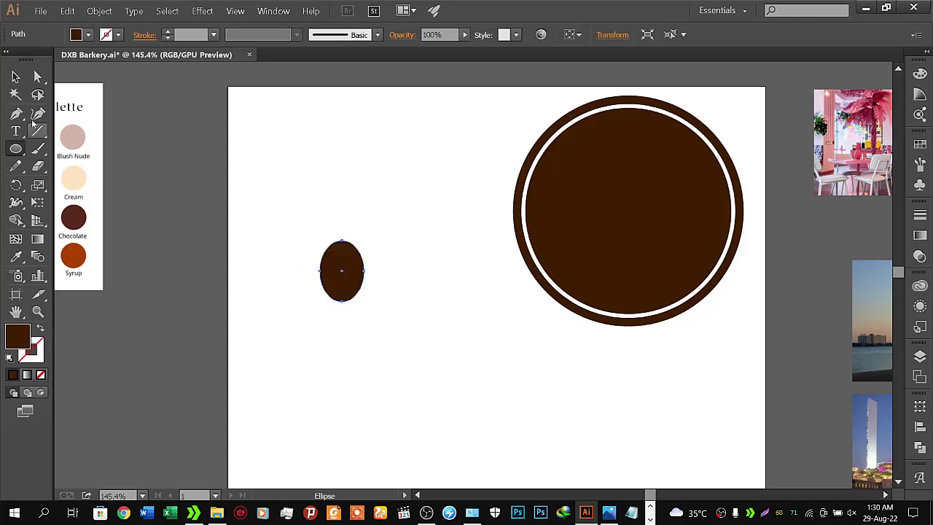
- Pan the canvas to reveal the reference colour squares left of the artboard
{"action": "left_click", "coordinate": [15, 77]}
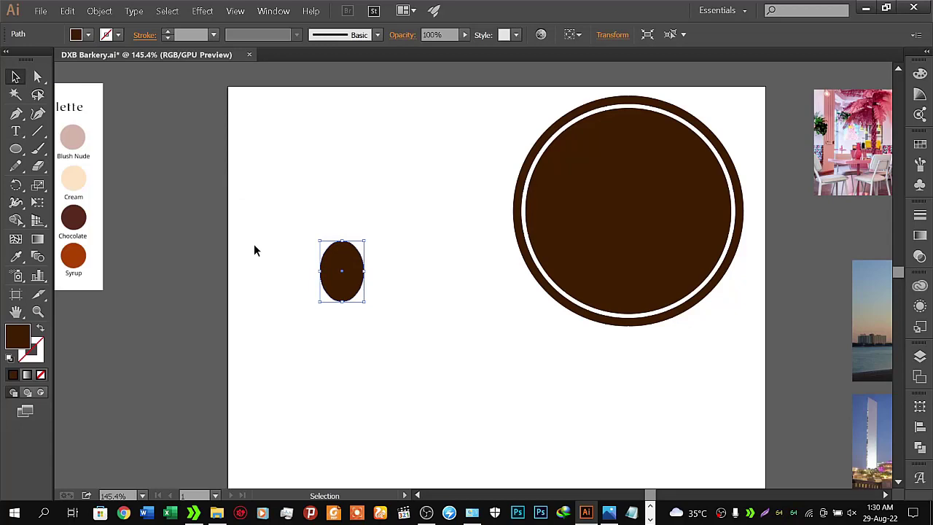
{"action": "key", "text": "space"}
{"action": "mouse_move", "coordinate": [258, 243]}
{"action": "left_mouse_down"}
{"action": "mouse_move", "coordinate": [587, 171]}
{"action": "mouse_move", "coordinate": [531, 279]}
{"action": "mouse_move", "coordinate": [528, 238]}
{"action": "left_mouse_up"}
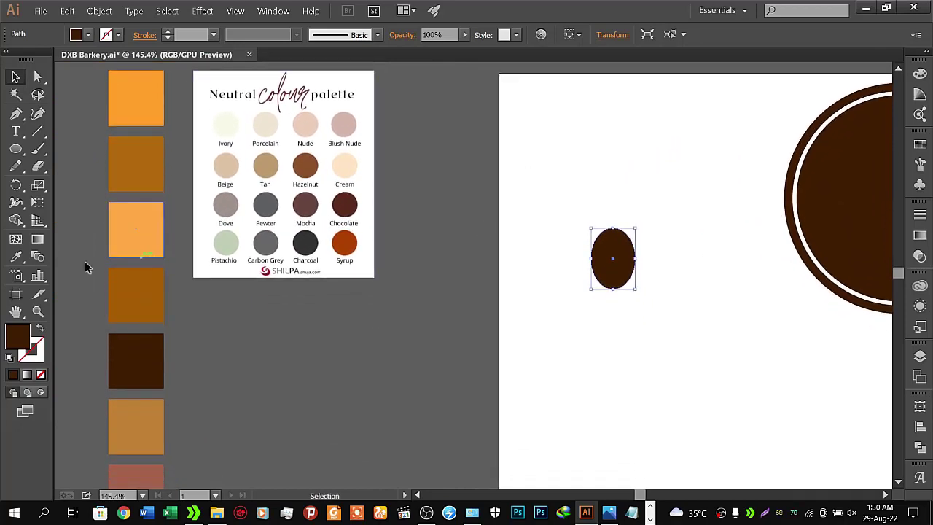
- Eyedrop several palette squares onto the oval, settling on the medium brown
{"action": "left_click", "coordinate": [17, 256]}
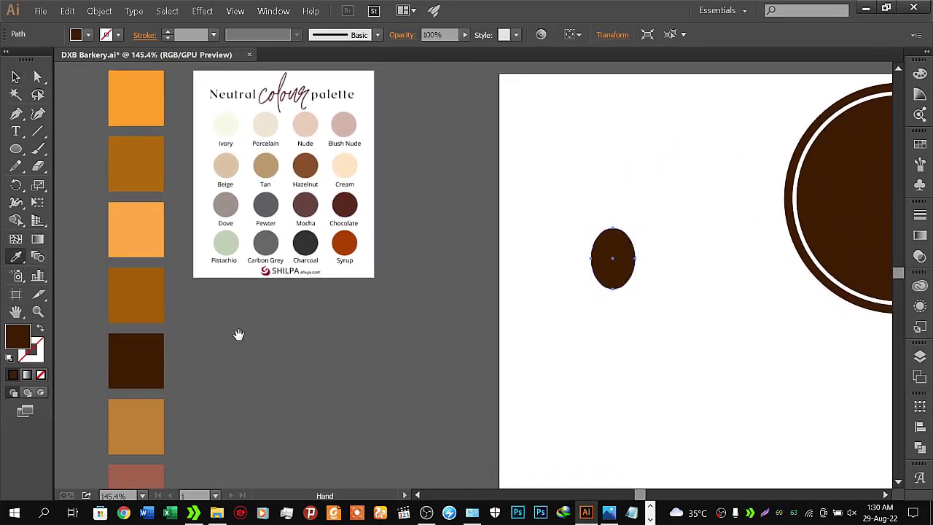
{"action": "mouse_move", "coordinate": [261, 336]}
{"action": "left_mouse_down"}
{"action": "mouse_move", "coordinate": [267, 173]}
{"action": "mouse_move", "coordinate": [266, 408]}
{"action": "left_mouse_up"}
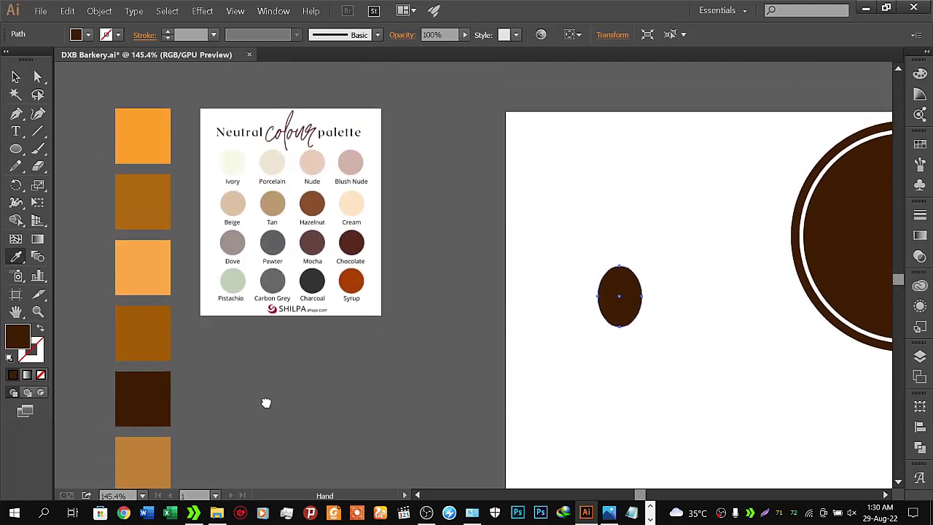
{"action": "left_click", "coordinate": [151, 206]}
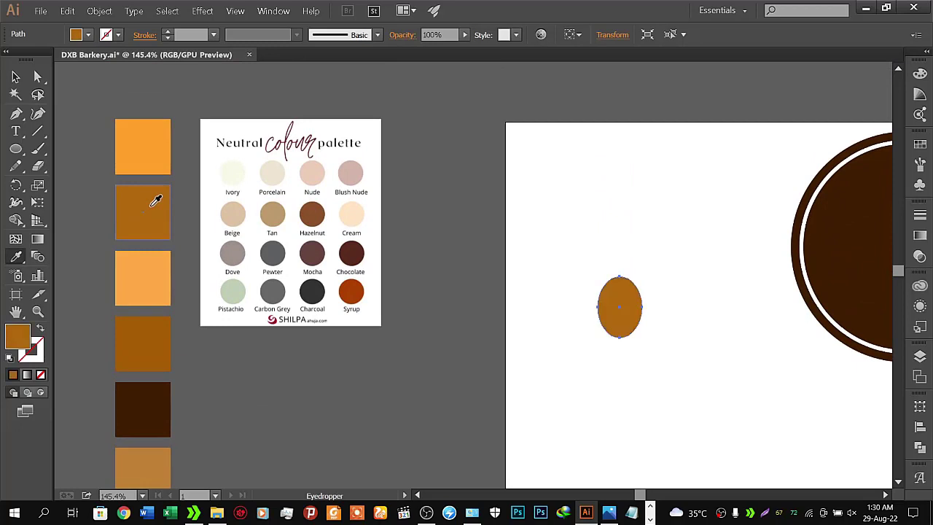
{"action": "left_click", "coordinate": [151, 157]}
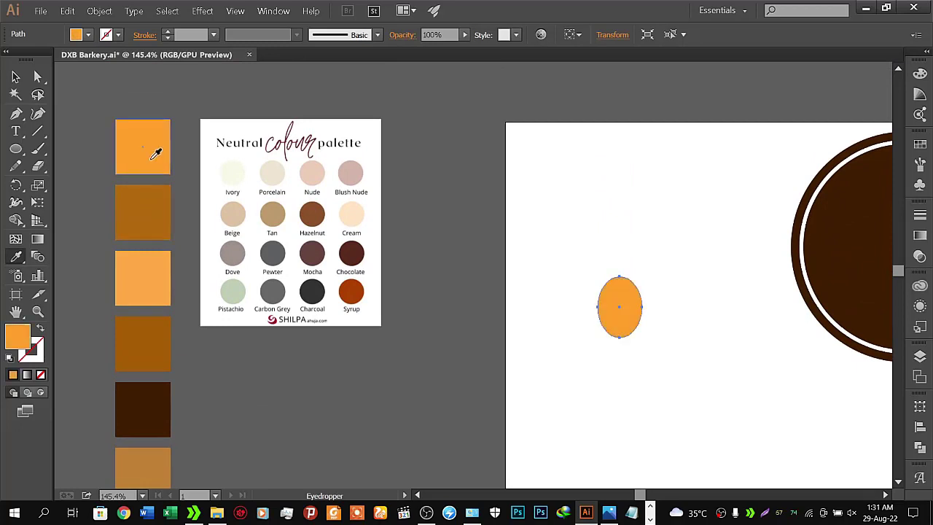
{"action": "left_click", "coordinate": [158, 199]}
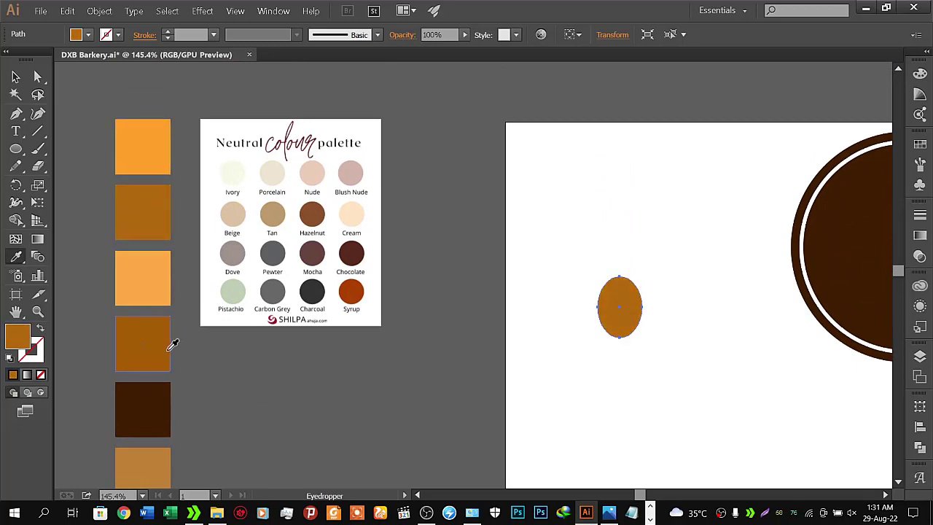
{"action": "left_click", "coordinate": [169, 348]}
{"action": "left_click", "coordinate": [159, 274]}
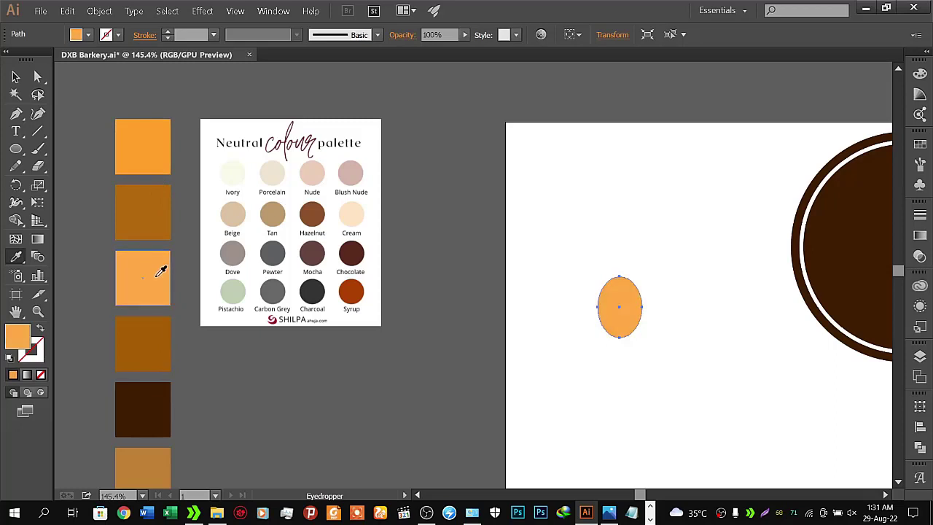
{"action": "left_click", "coordinate": [151, 211]}
{"action": "left_click", "coordinate": [15, 76]}
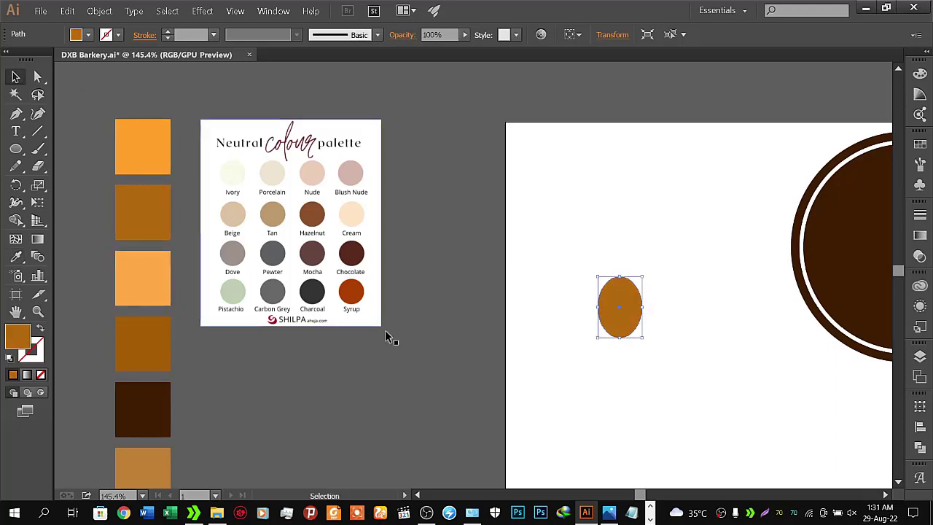
{"action": "left_click_drag", "start_coordinate": [474, 296], "coordinate": [175, 270]}
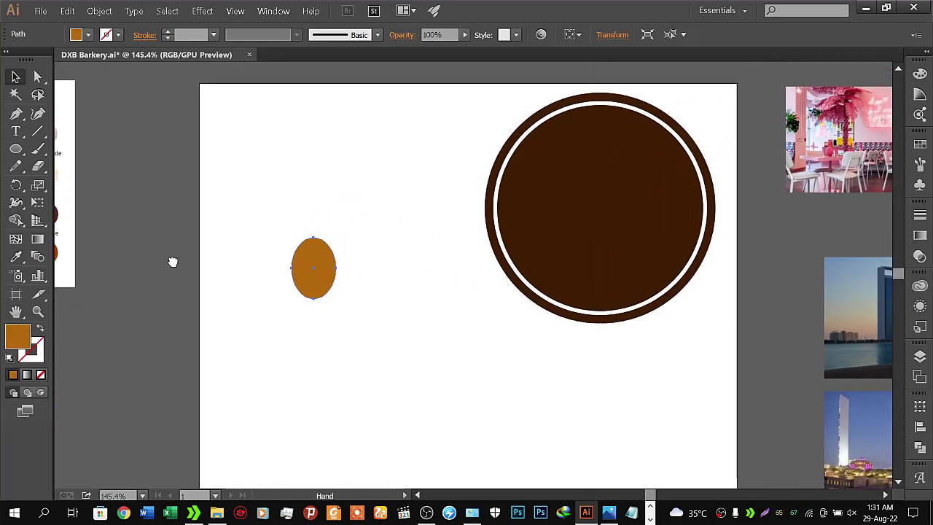
- Zoom in and narrow the top oval copy to about 48 × 66 px, overlapping the original's left side
{"action": "key", "text": "z"}
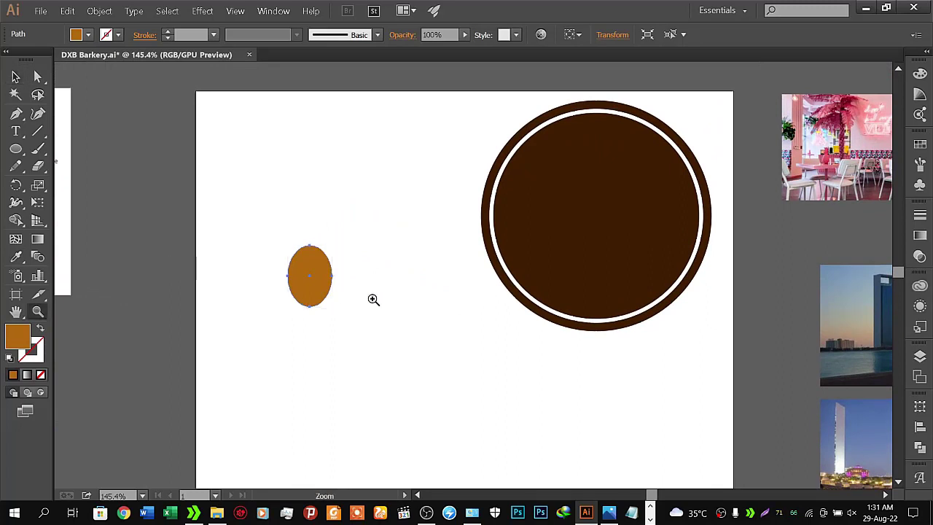
{"action": "left_click_drag", "start_coordinate": [372, 300], "coordinate": [404, 294]}
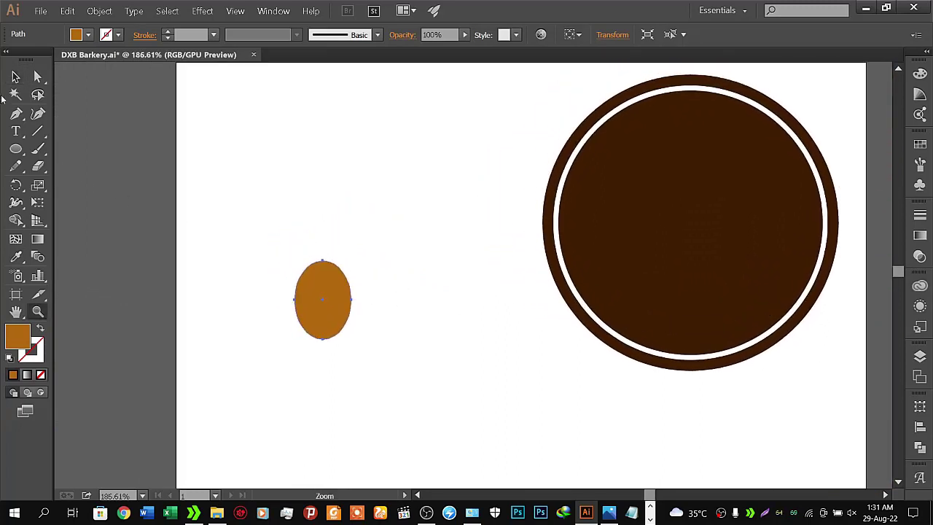
{"action": "key", "text": "v"}
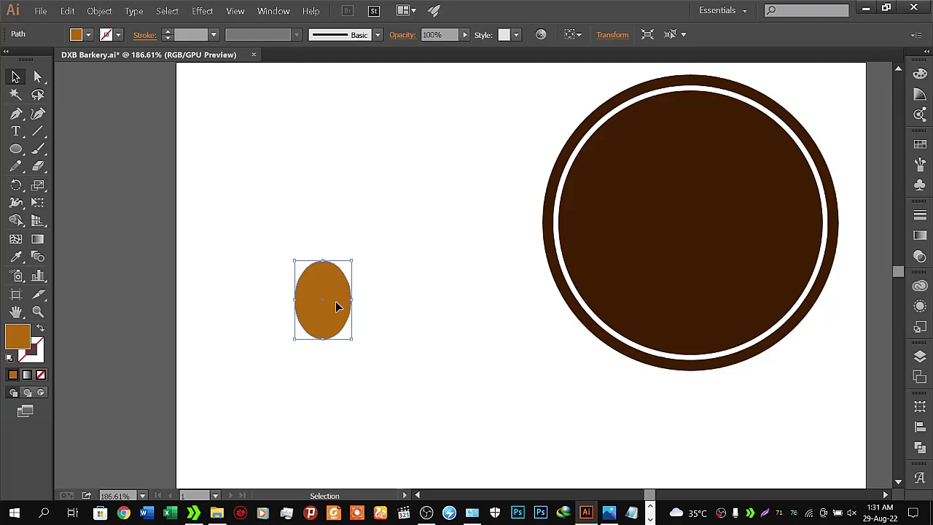
{"action": "key", "text": "a"}
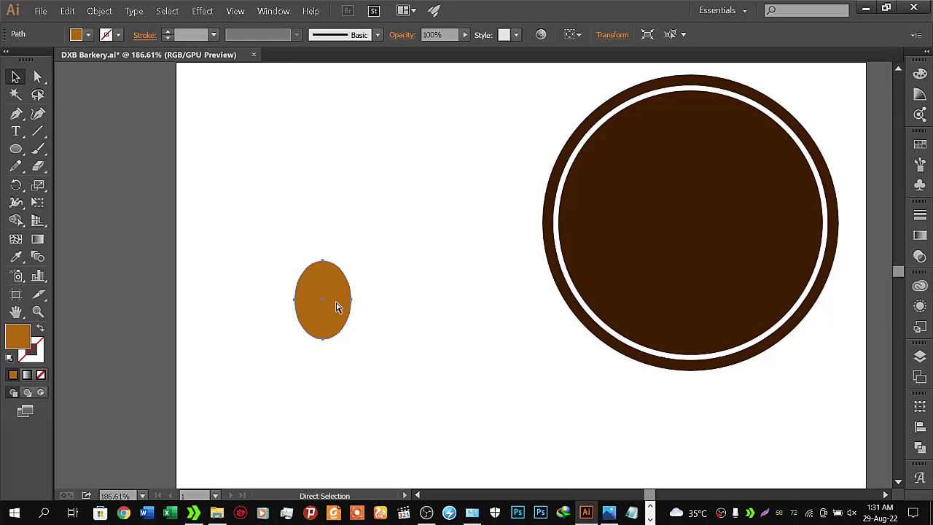
{"action": "key", "text": "v"}
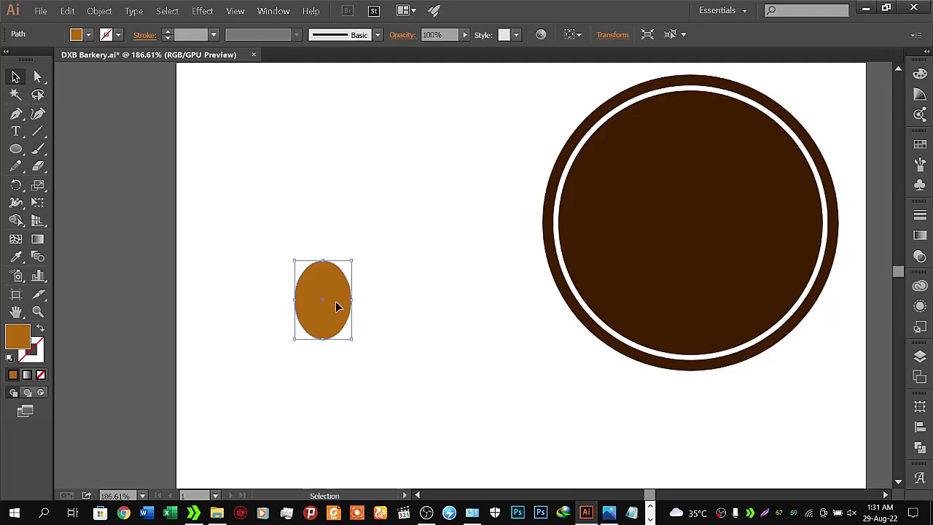
{"action": "left_click_drag", "start_coordinate": [352, 300], "coordinate": [339, 300]}
- Fill the narrower top oval with white and nudge it rightward
{"action": "left_click", "coordinate": [87, 35]}
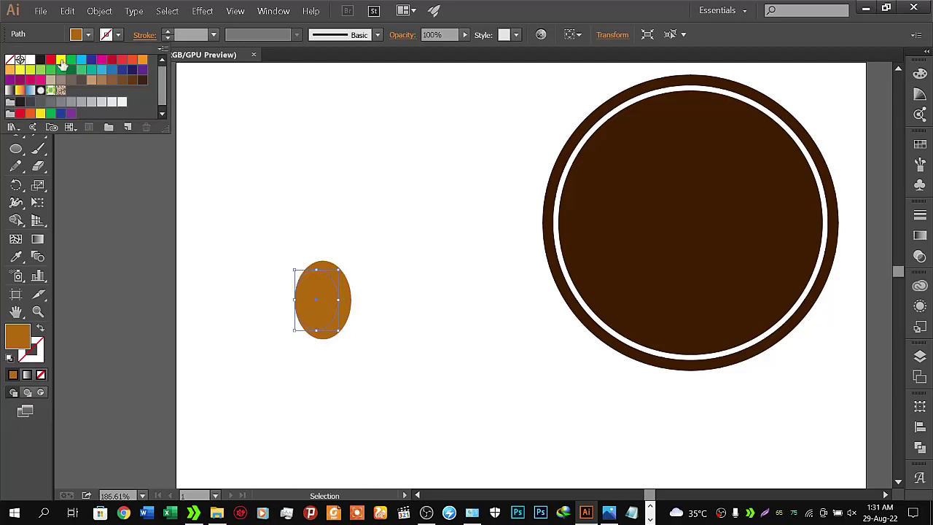
{"action": "left_click", "coordinate": [30, 60]}
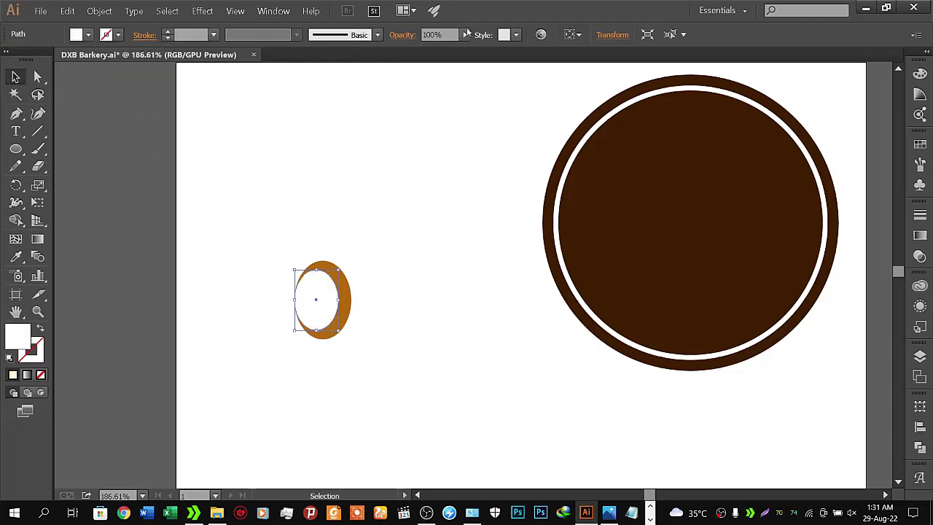
{"action": "key", "text": "Right"}
{"action": "key", "text": "Right"}
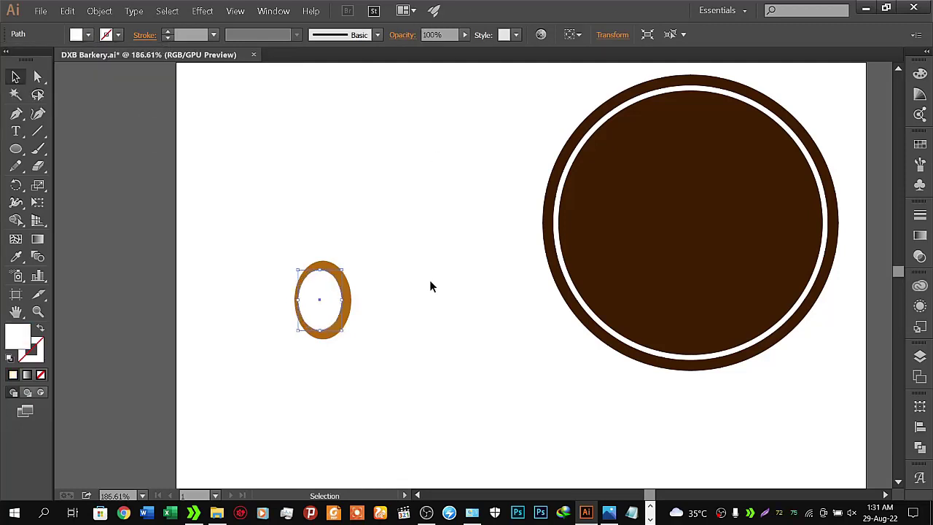
{"action": "key", "text": "Right"}
{"action": "key", "text": "Down"}
{"action": "key", "text": "Up"}
- Shrink the white oval slightly and nudge it until centred inside the brown oval
{"action": "left_click_drag", "start_coordinate": [344, 330], "coordinate": [340, 332]}
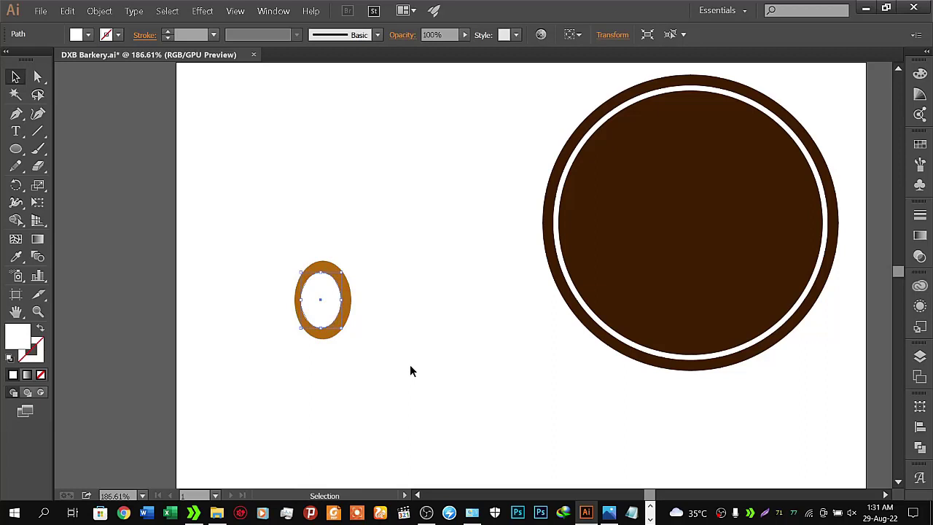
{"action": "key", "text": "Left"}
{"action": "key", "text": "Left"}
{"action": "key", "text": "Down"}
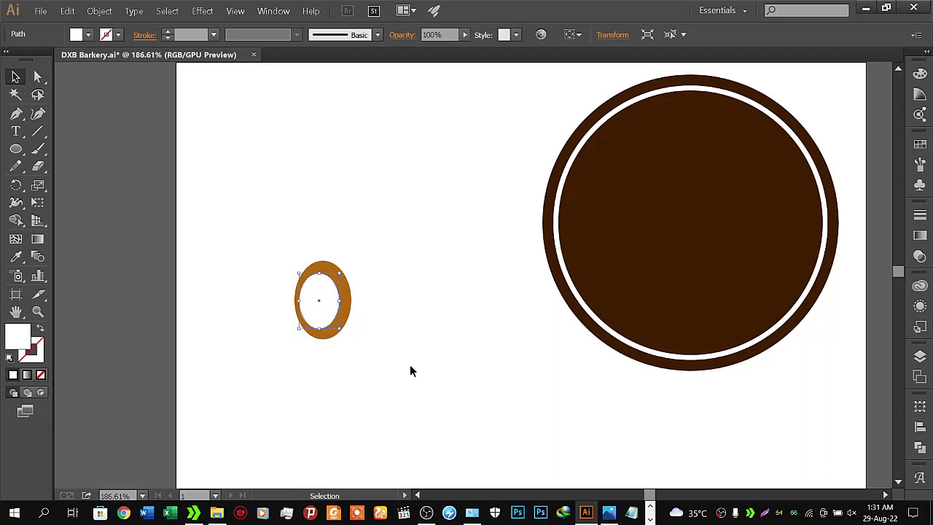
{"action": "key", "text": "Right"}
{"action": "key", "text": "Up"}
{"action": "key", "text": "Down"}
{"action": "left_click", "coordinate": [410, 367]}
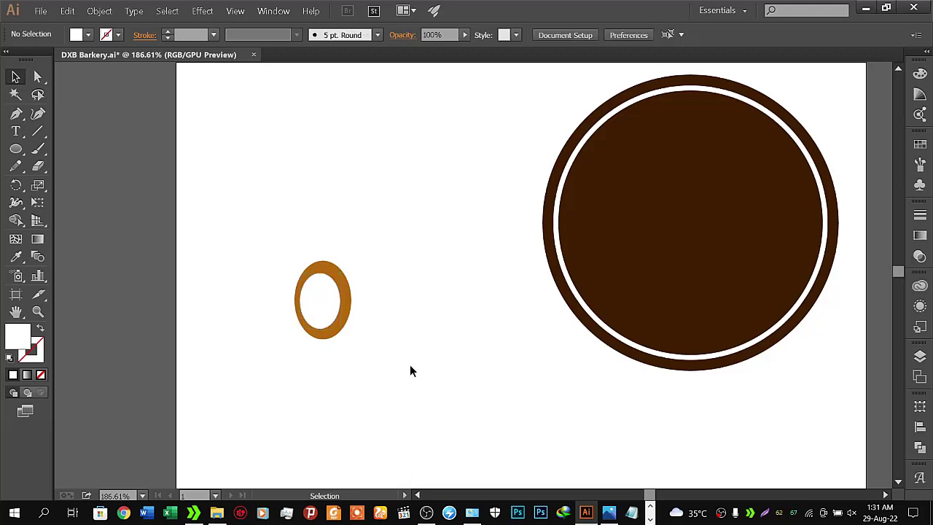
- Alt-drag a copy of both ring ellipses to the upper-left pasteboard and select that copy
{"action": "left_click_drag", "start_coordinate": [255, 238], "coordinate": [380, 357]}
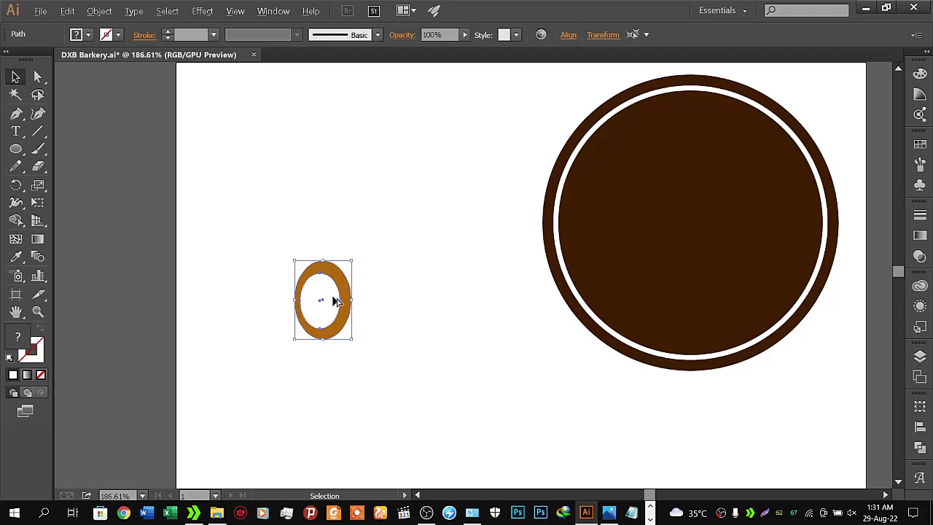
{"action": "mouse_move", "coordinate": [333, 299]}
{"action": "left_mouse_down"}
{"action": "mouse_move", "coordinate": [86, 137]}
{"action": "mouse_move", "coordinate": [120, 119]}
{"action": "left_mouse_up"}
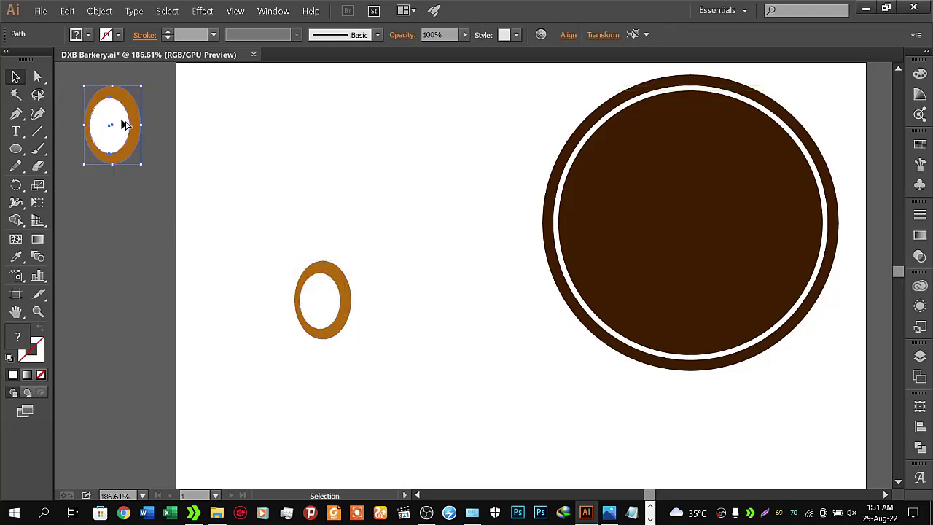
{"action": "left_click", "coordinate": [134, 229]}
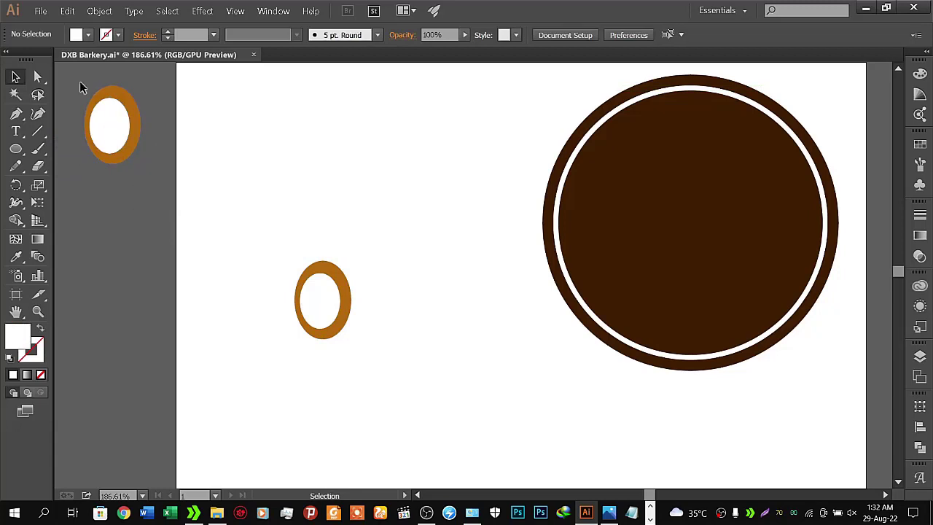
{"action": "left_click_drag", "start_coordinate": [70, 81], "coordinate": [156, 175]}
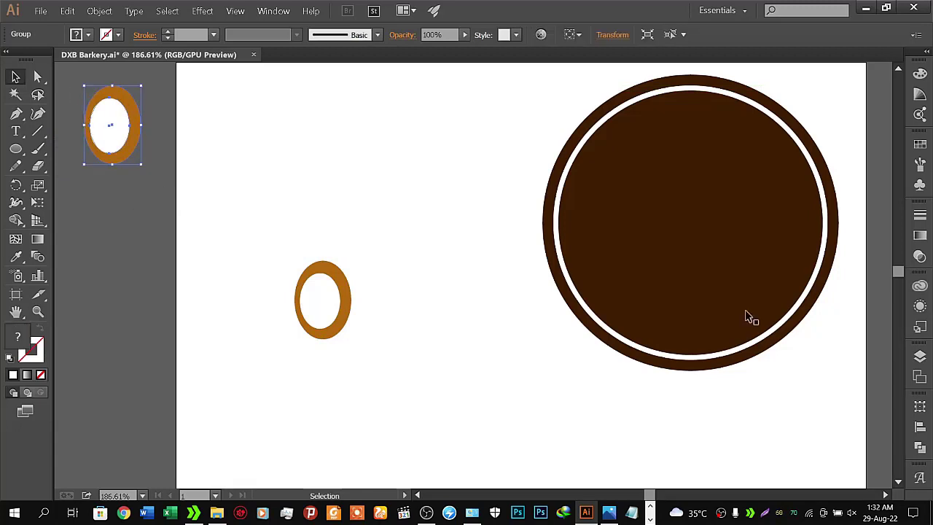
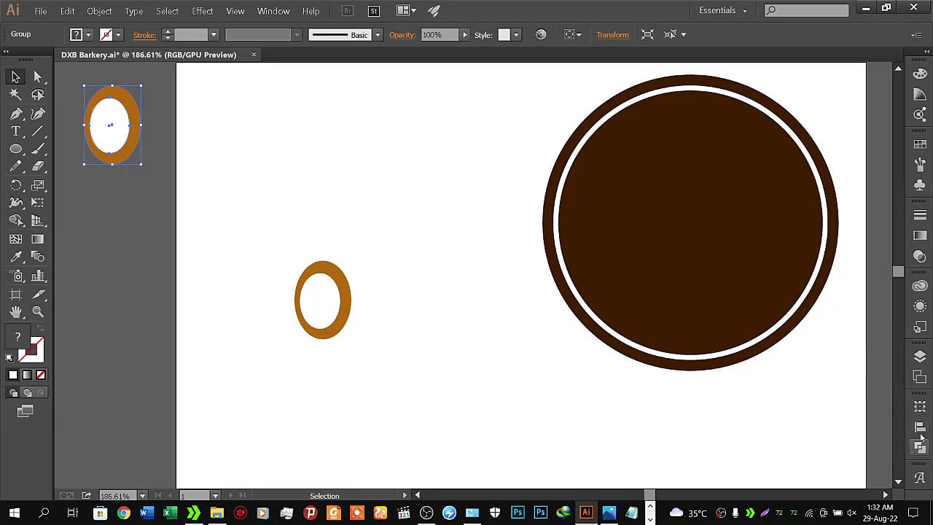
- Subtract the white ellipse from the orange one with Pathfinder Minus Front, leaving a hollow ring
{"action": "left_click", "coordinate": [920, 429]}
{"action": "left_click", "coordinate": [835, 396]}
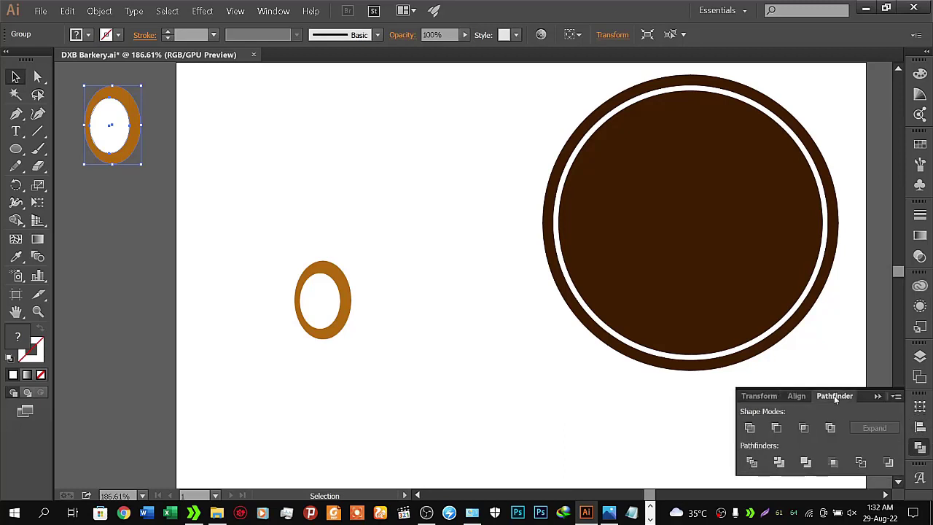
{"action": "left_click", "coordinate": [777, 430]}
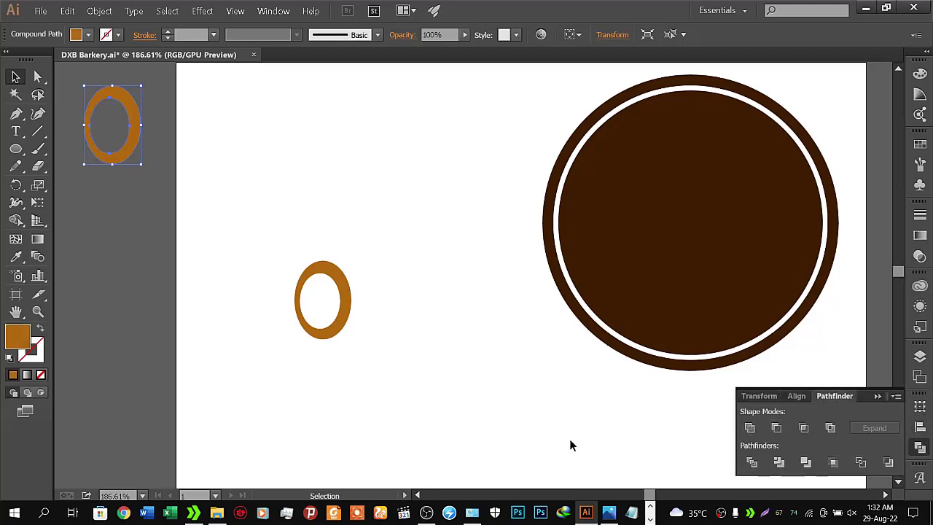
{"action": "left_click", "coordinate": [540, 426]}
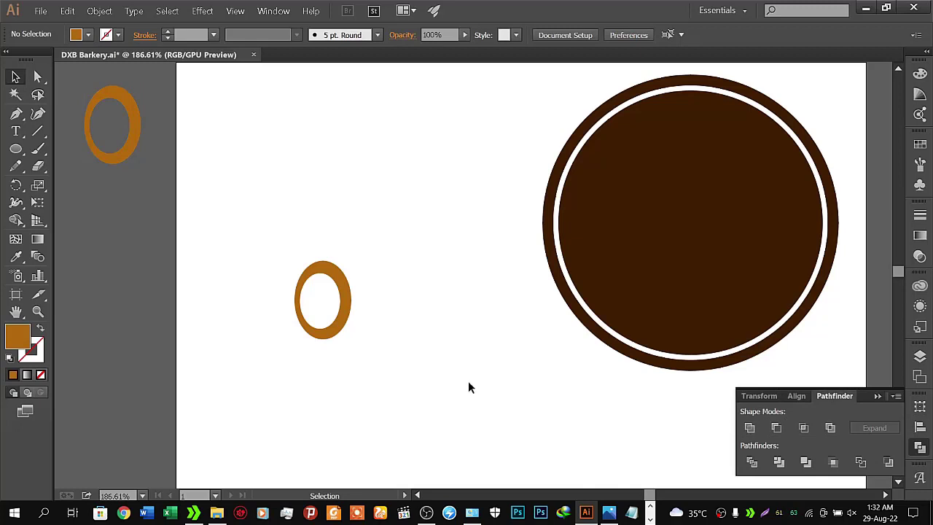
- Move the orange ring off the artboard onto the pasteboard below the other ring
{"action": "left_click_drag", "start_coordinate": [268, 242], "coordinate": [357, 357]}
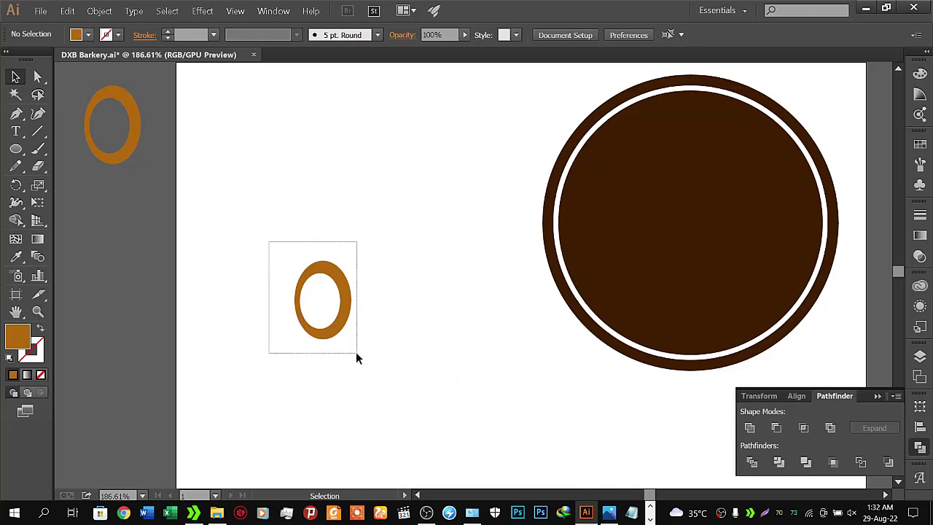
{"action": "left_click_drag", "start_coordinate": [302, 300], "coordinate": [124, 239]}
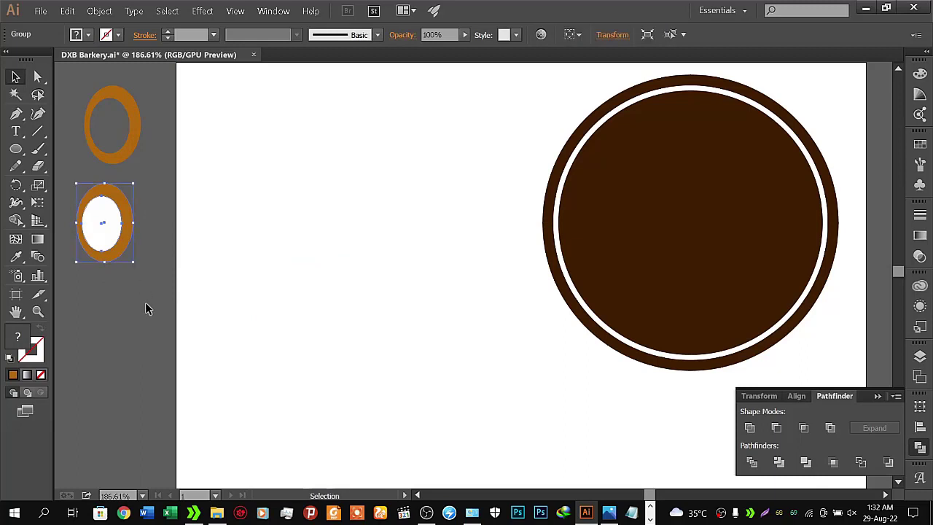
{"action": "right_click", "coordinate": [114, 218]}
{"action": "left_click", "coordinate": [171, 194]}
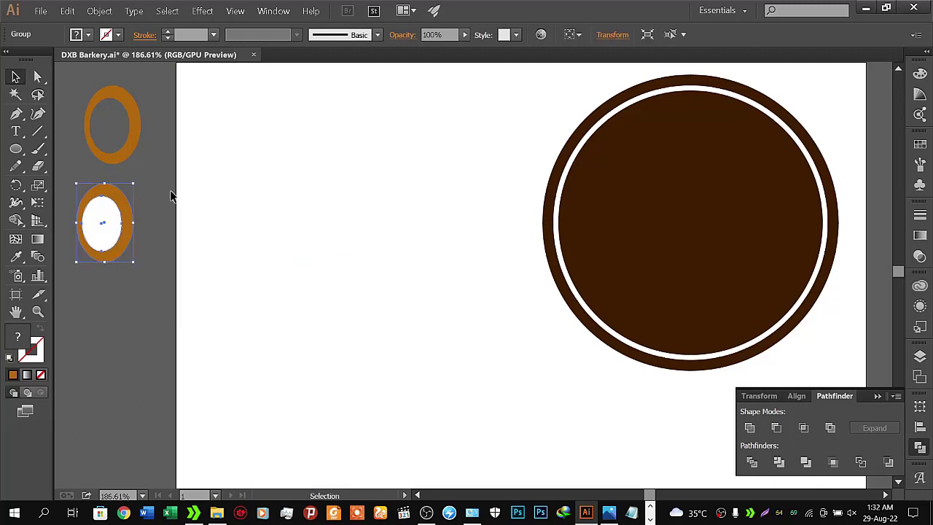
- Alt-drag a copy of the upper hollow ring onto the artboard
{"action": "left_click", "coordinate": [124, 146]}
{"action": "right_click", "coordinate": [124, 146]}
{"action": "left_click", "coordinate": [166, 337]}
{"action": "left_click", "coordinate": [195, 240]}
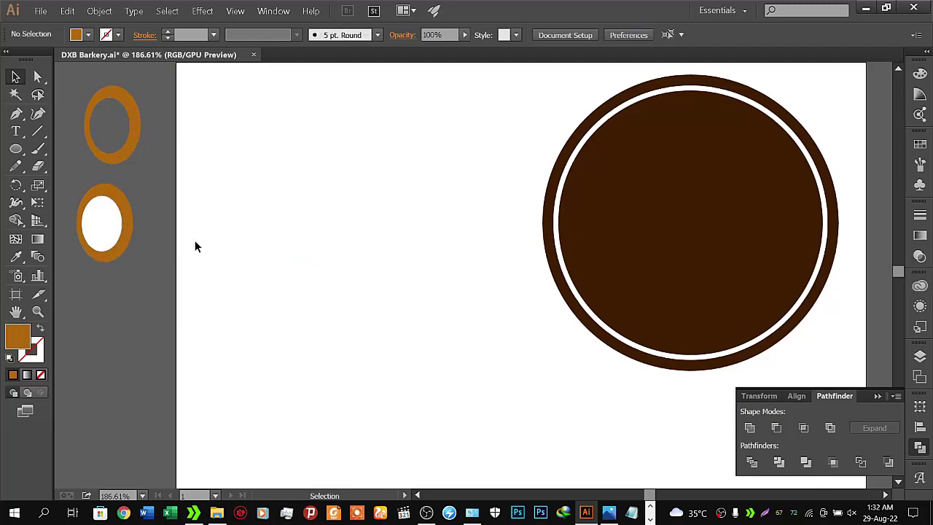
{"action": "left_click_drag", "start_coordinate": [133, 147], "coordinate": [352, 182]}
- Draw a large orange ellipse of about 39 × 32 px and a smaller ellipse to its right
{"action": "left_click", "coordinate": [193, 202]}
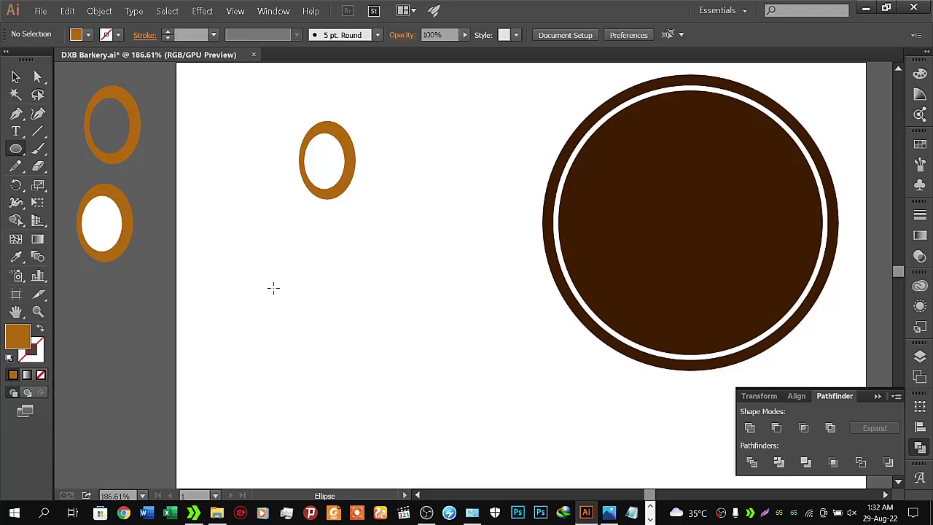
{"action": "left_click_drag", "start_coordinate": [274, 289], "coordinate": [310, 316]}
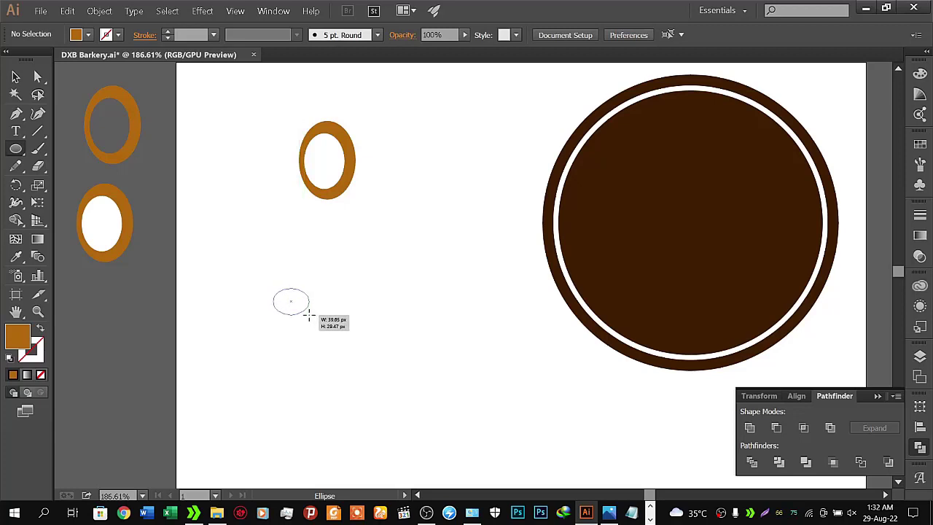
{"action": "left_click_drag", "start_coordinate": [309, 316], "coordinate": [309, 317]}
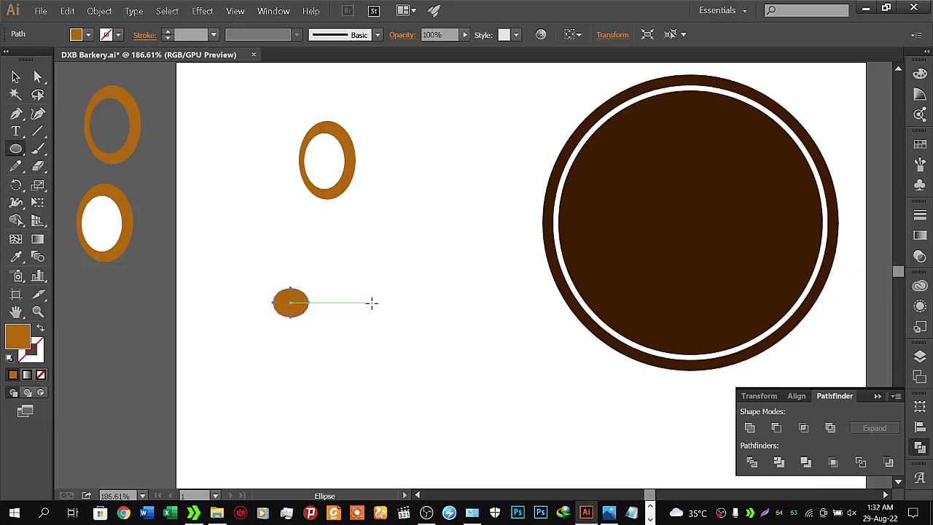
{"action": "left_click_drag", "start_coordinate": [371, 303], "coordinate": [389, 327]}
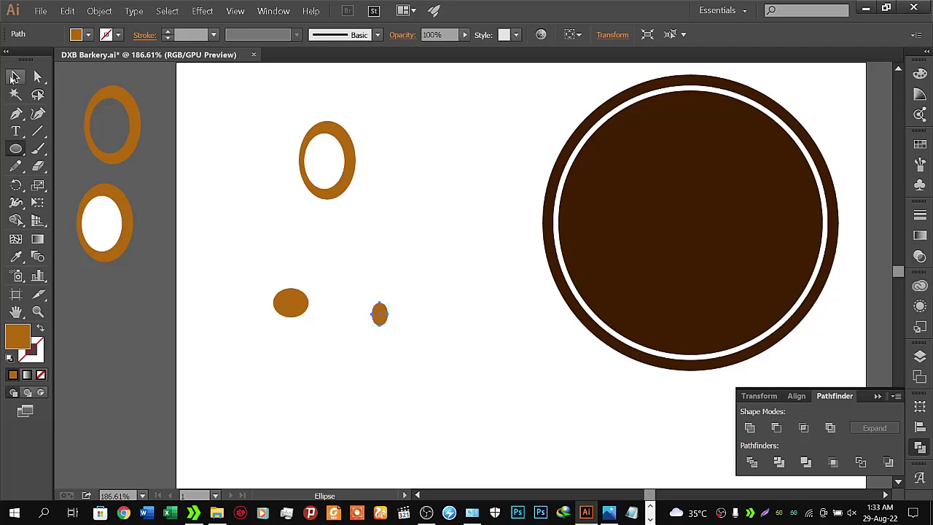
- Nudge the small ellipse up, then vertically centre-align both ellipses
{"action": "key", "text": "v"}
{"action": "left_click", "coordinate": [383, 339]}
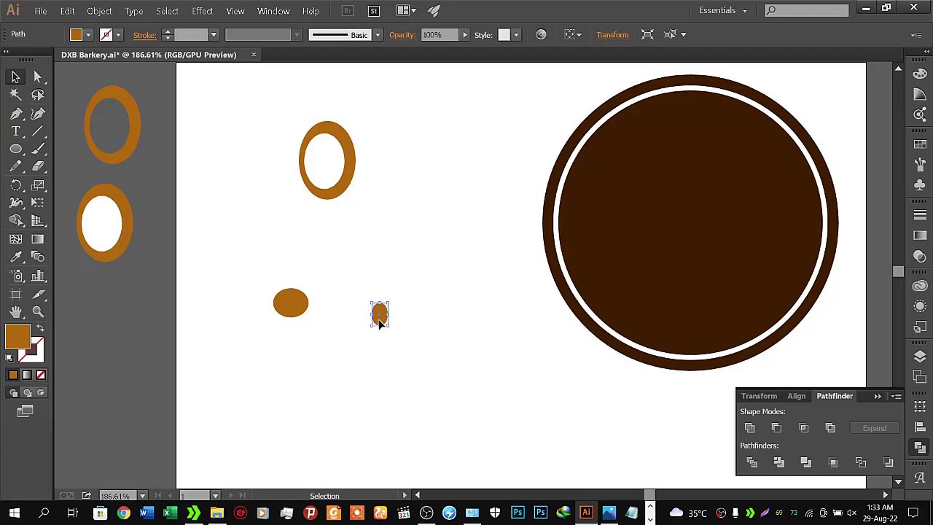
{"action": "left_click_drag", "start_coordinate": [380, 318], "coordinate": [376, 312]}
{"action": "left_click_drag", "start_coordinate": [254, 270], "coordinate": [416, 334]}
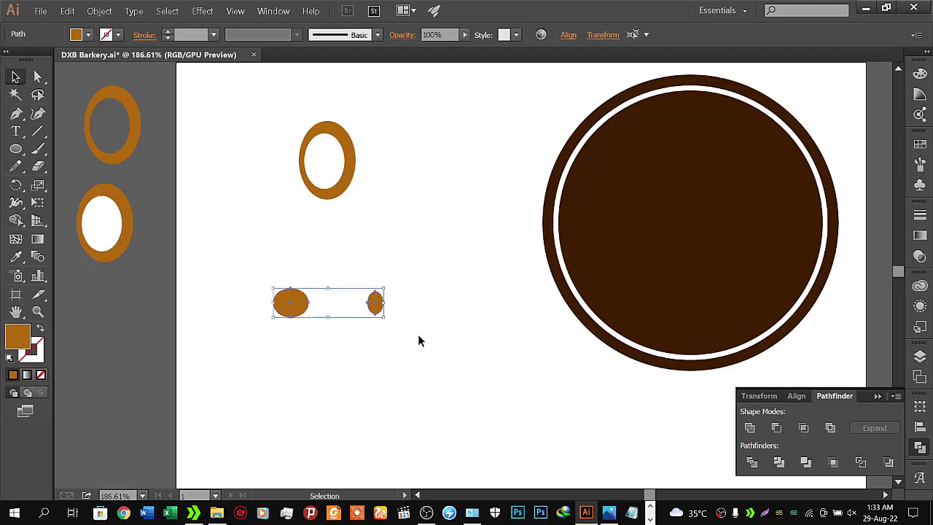
{"action": "left_click", "coordinate": [797, 396]}
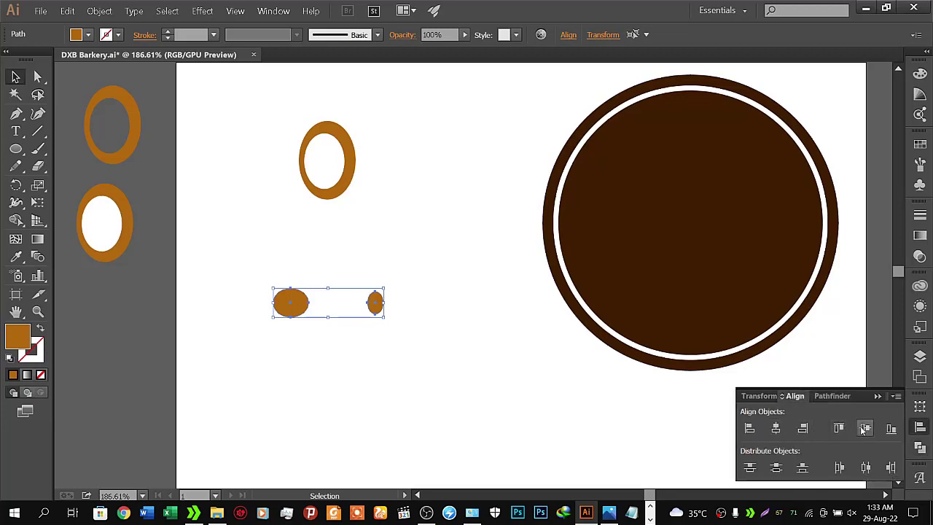
{"action": "left_click", "coordinate": [586, 428]}
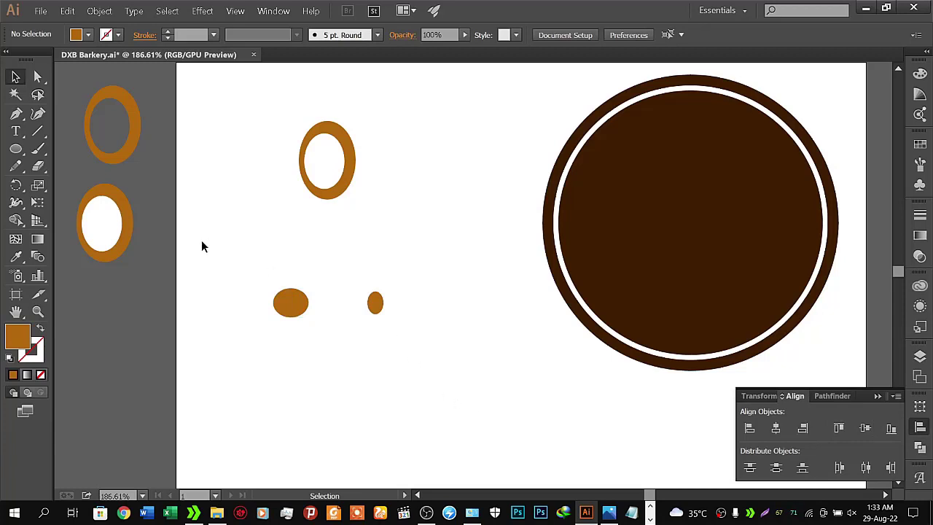
- Draw the upper curved edge of a Pen path from the large ellipse to the small one
{"action": "left_click", "coordinate": [16, 115]}
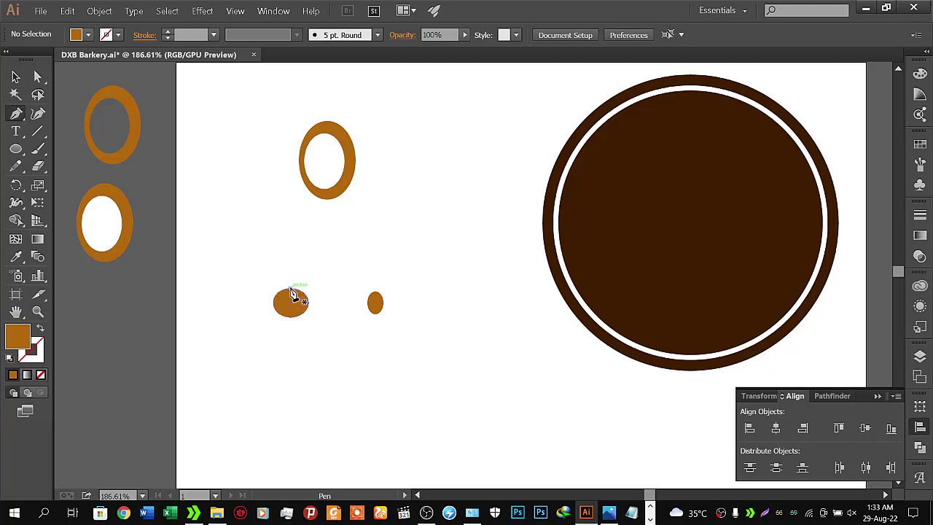
{"action": "left_click", "coordinate": [291, 290]}
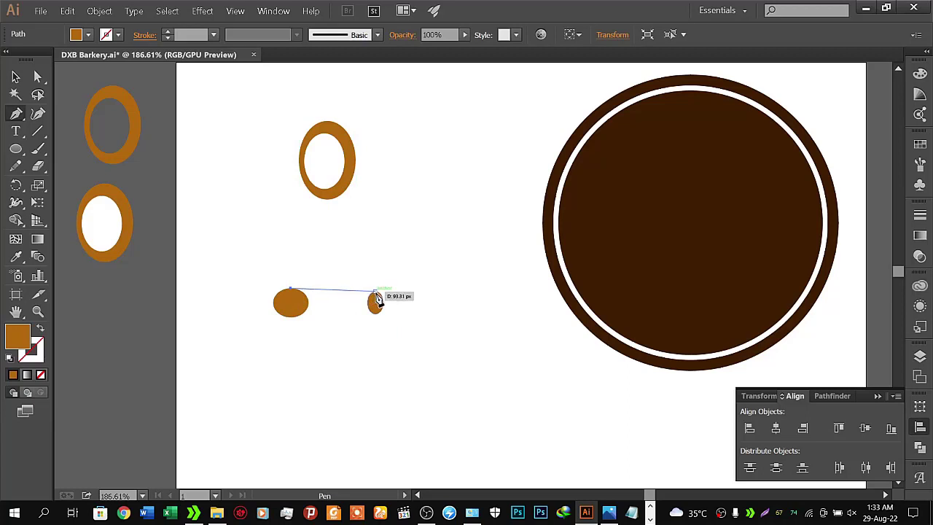
{"action": "left_click_drag", "start_coordinate": [375, 290], "coordinate": [406, 282]}
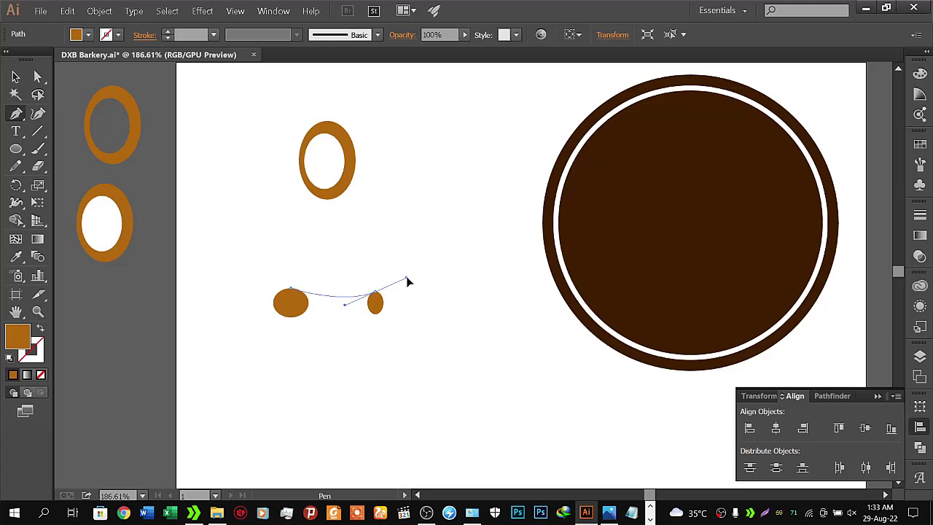
{"action": "left_click_drag", "start_coordinate": [407, 282], "coordinate": [410, 285]}
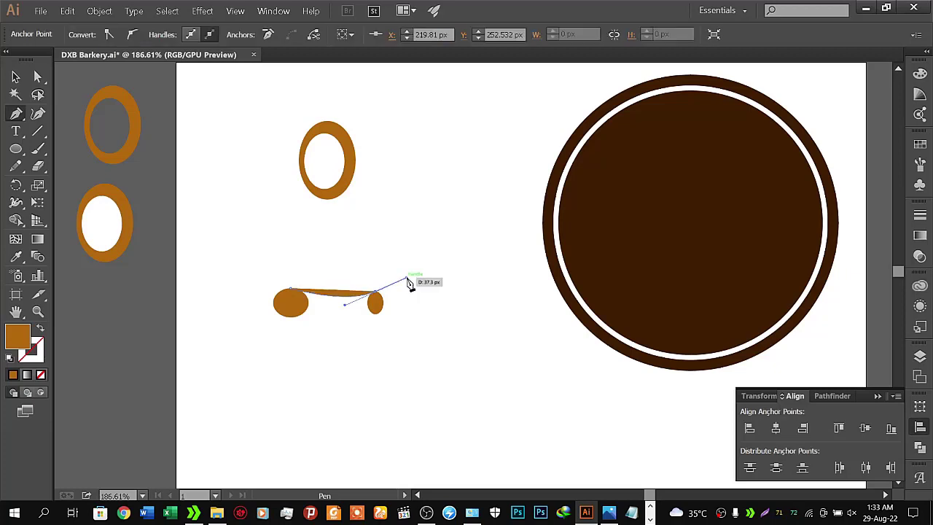
{"action": "left_click_drag", "start_coordinate": [410, 285], "coordinate": [410, 285]}
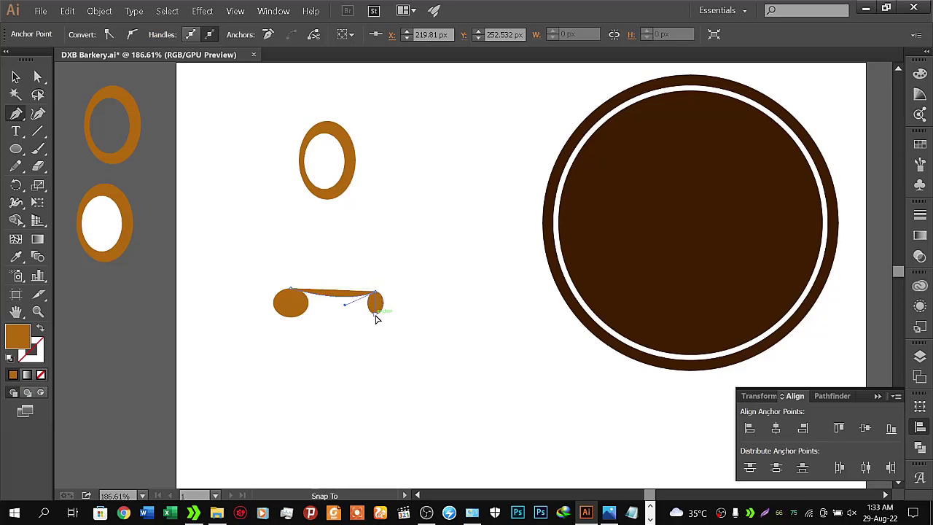
- Curve the lower edge back to the start and close the tapered bridge path
{"action": "left_click_drag", "start_coordinate": [377, 316], "coordinate": [370, 327]}
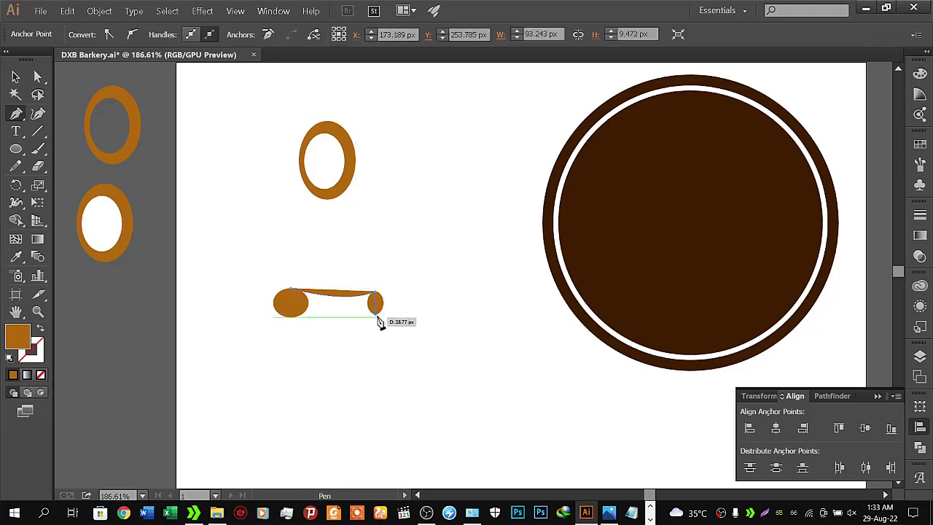
{"action": "left_click_drag", "start_coordinate": [370, 328], "coordinate": [307, 323]}
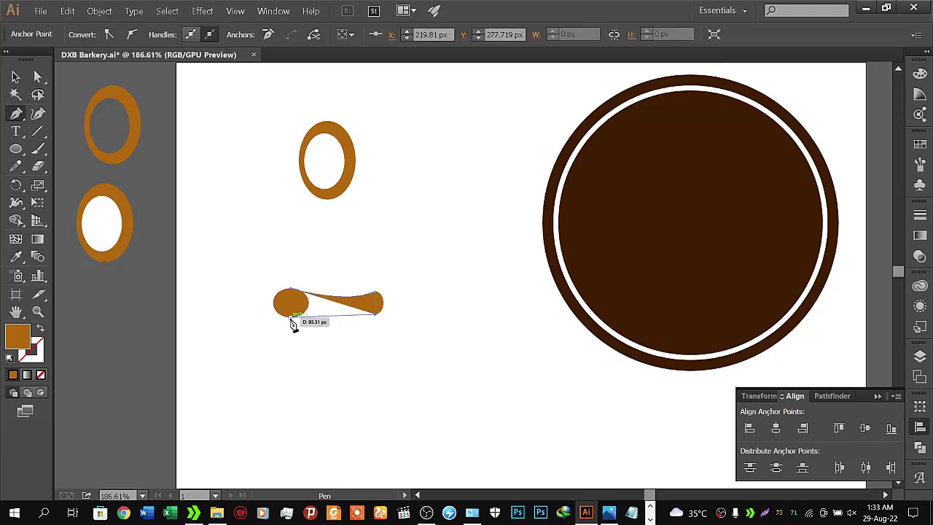
{"action": "mouse_move", "coordinate": [292, 324]}
{"action": "left_mouse_down"}
{"action": "mouse_move", "coordinate": [269, 326]}
{"action": "mouse_move", "coordinate": [268, 337]}
{"action": "left_mouse_up"}
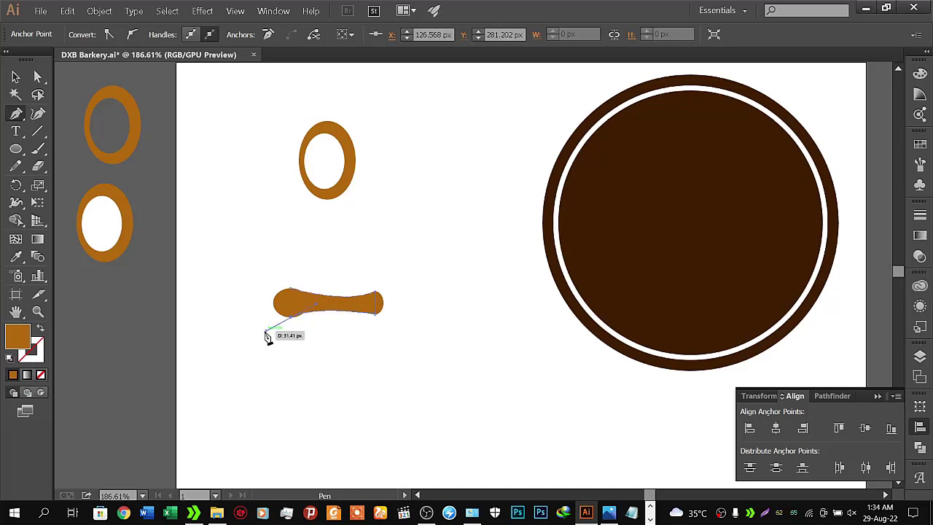
{"action": "left_click_drag", "start_coordinate": [268, 337], "coordinate": [265, 329]}
{"action": "left_click", "coordinate": [285, 305]}
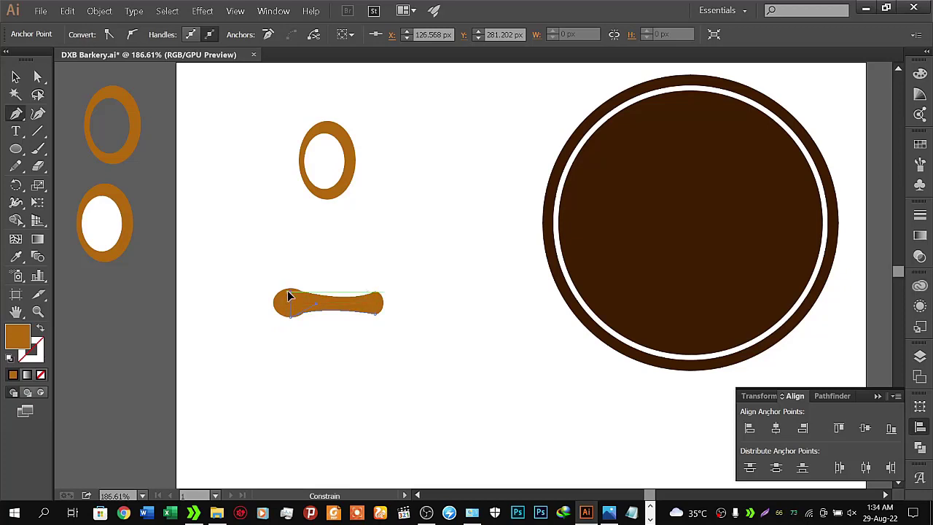
{"action": "mouse_move", "coordinate": [289, 296]}
{"action": "left_mouse_down"}
{"action": "mouse_move", "coordinate": [304, 315]}
{"action": "mouse_move", "coordinate": [292, 294]}
{"action": "left_mouse_up"}
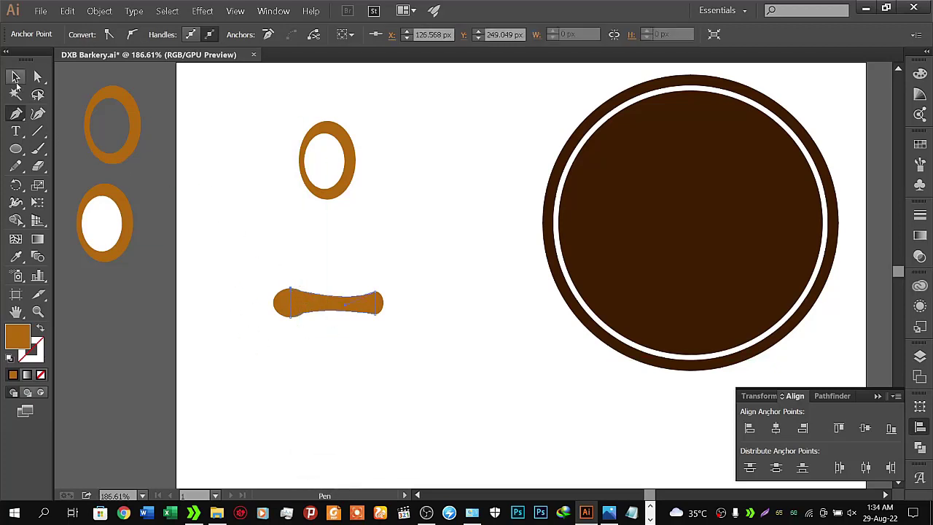
- Return to the Selection tool and deselect the finished handle shape
{"action": "left_click", "coordinate": [15, 79]}
{"action": "left_click", "coordinate": [252, 324]}
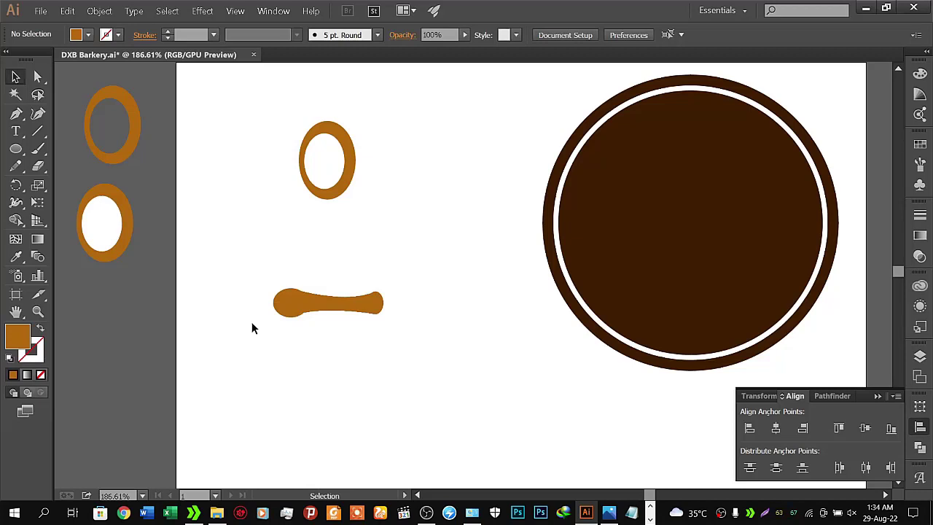
- Zoom to about 320% on the rolling pin and select its middle bar path
{"action": "key", "text": "z"}
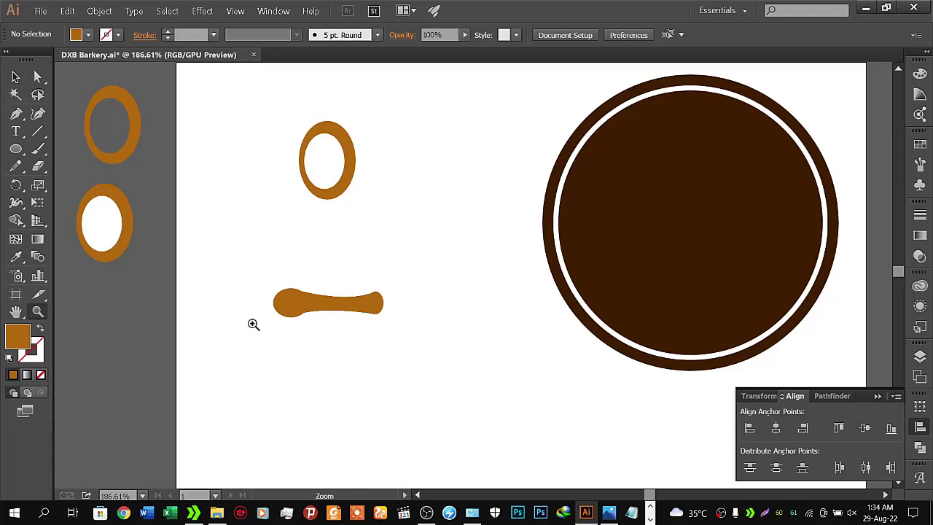
{"action": "left_click_drag", "start_coordinate": [299, 338], "coordinate": [377, 317]}
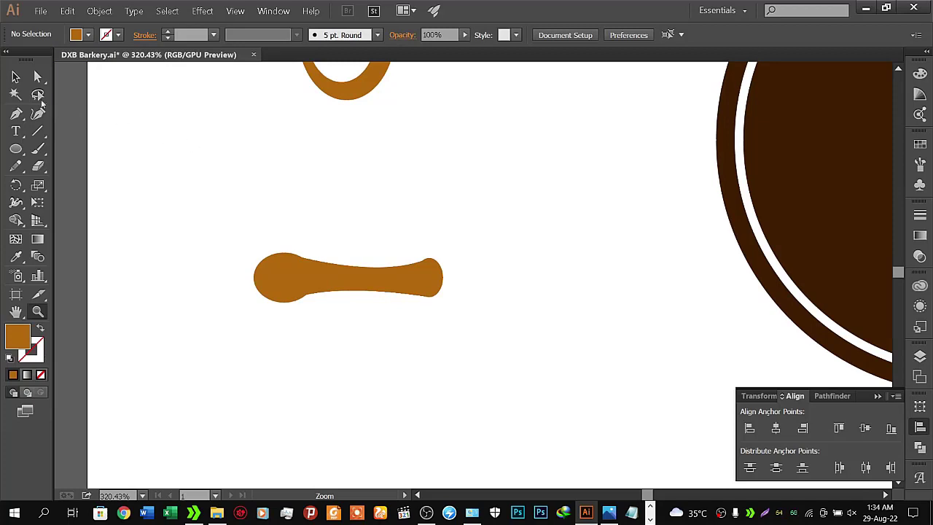
{"action": "left_click", "coordinate": [16, 76]}
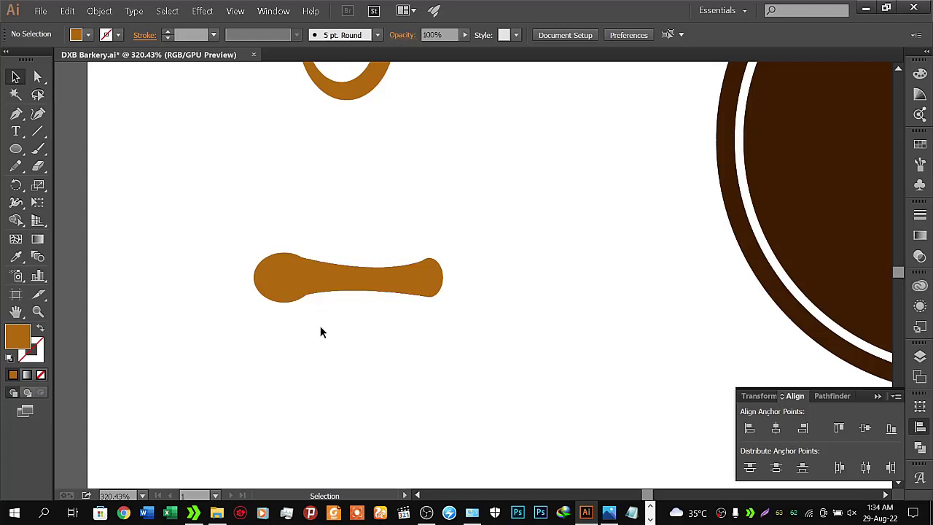
{"action": "left_click", "coordinate": [321, 284]}
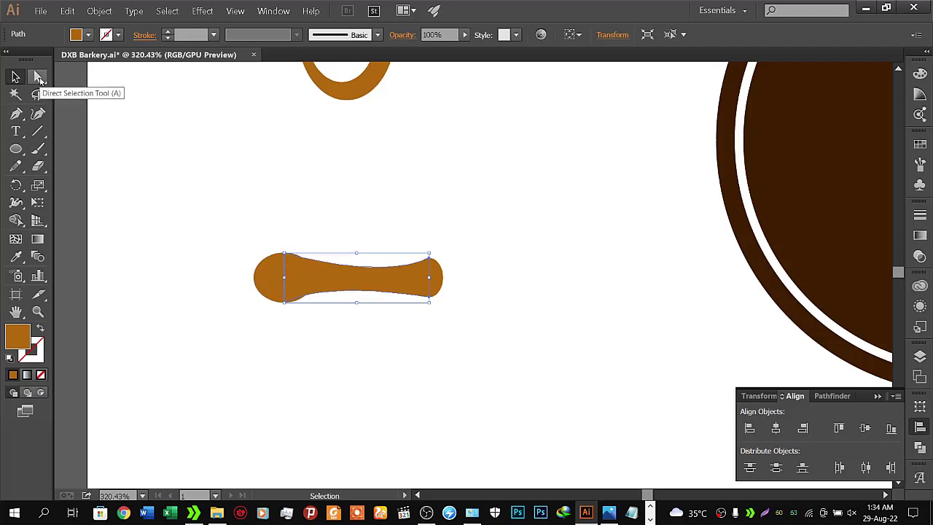
- Reshape the middle bar's bottom curve by dragging its anchor direction handles
{"action": "left_click", "coordinate": [39, 78]}
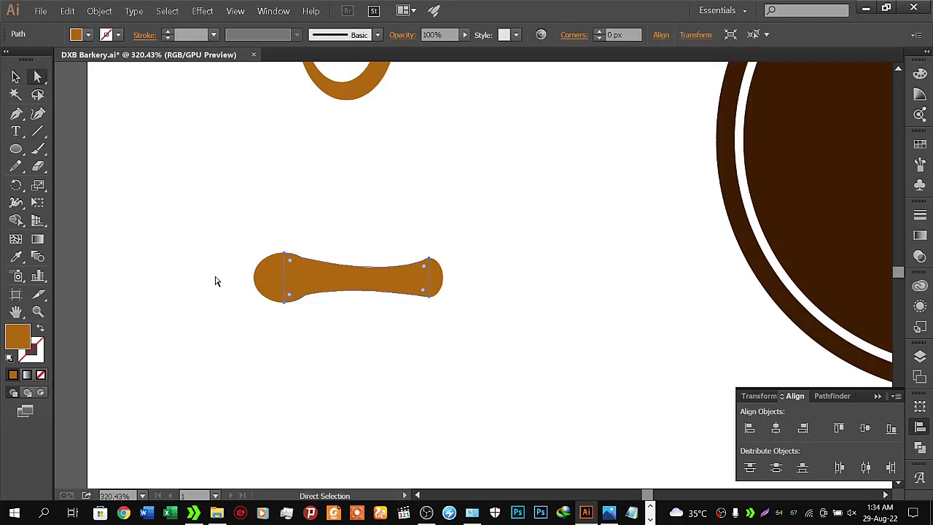
{"action": "left_click", "coordinate": [285, 306]}
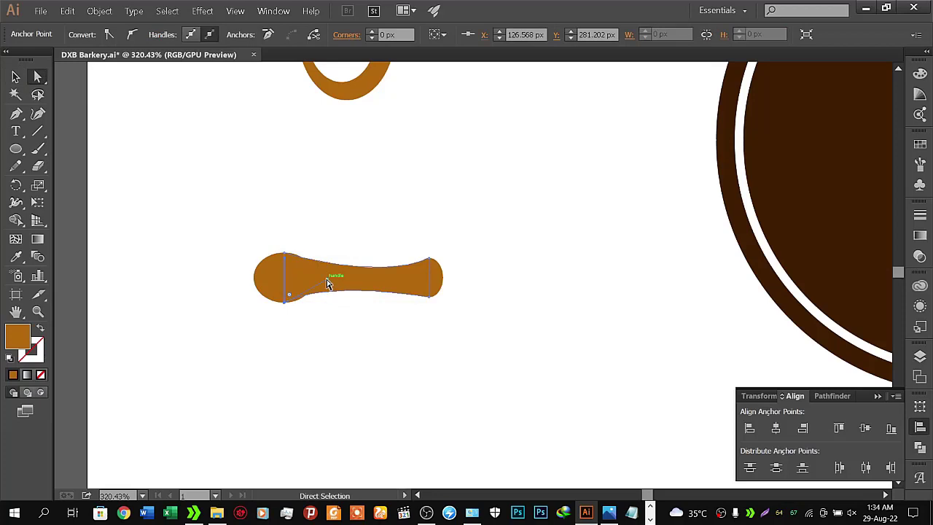
{"action": "mouse_move", "coordinate": [330, 284]}
{"action": "left_mouse_down"}
{"action": "mouse_move", "coordinate": [336, 277]}
{"action": "mouse_move", "coordinate": [332, 294]}
{"action": "left_mouse_up"}
{"action": "left_click_drag", "start_coordinate": [335, 294], "coordinate": [307, 297]}
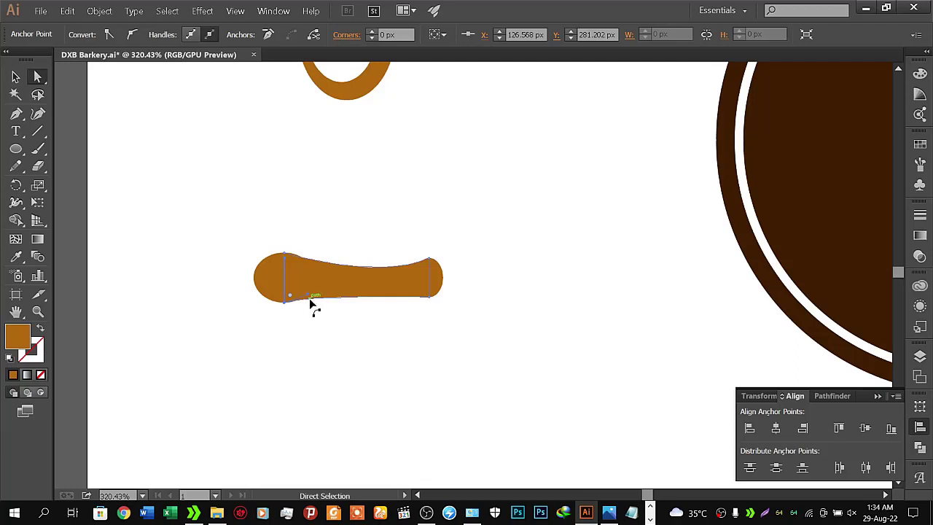
{"action": "mouse_move", "coordinate": [309, 298]}
{"action": "left_mouse_down"}
{"action": "mouse_move", "coordinate": [328, 280]}
{"action": "mouse_move", "coordinate": [320, 298]}
{"action": "left_mouse_up"}
{"action": "left_click_drag", "start_coordinate": [326, 294], "coordinate": [332, 293]}
{"action": "left_click", "coordinate": [335, 323]}
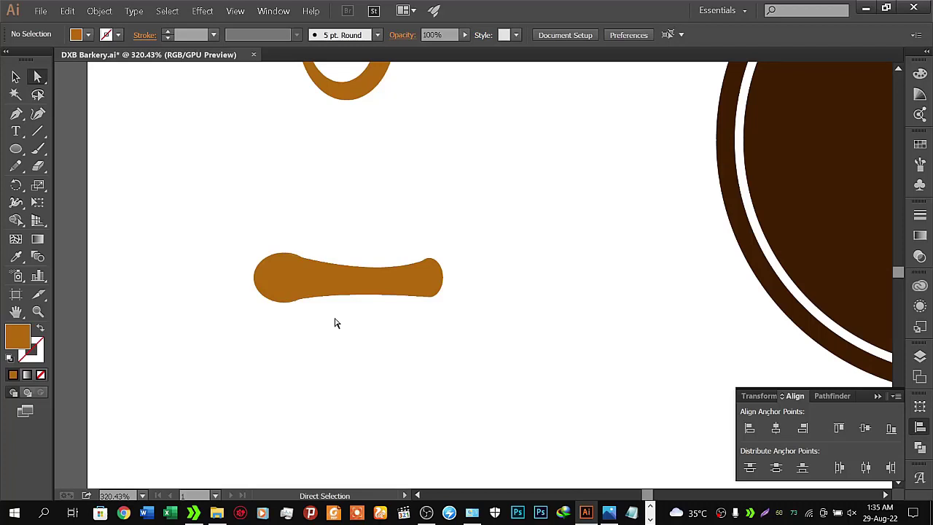
{"action": "left_click", "coordinate": [286, 305]}
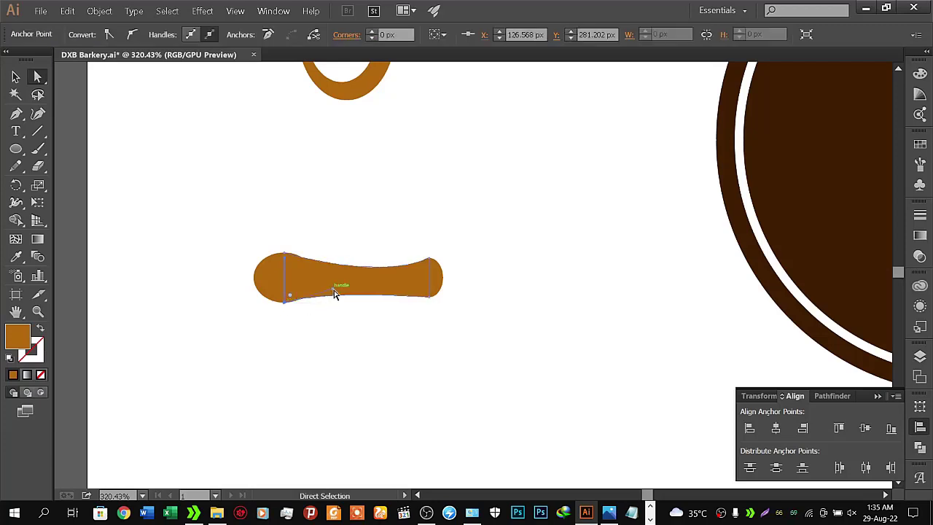
{"action": "left_click_drag", "start_coordinate": [334, 296], "coordinate": [335, 299]}
{"action": "left_click", "coordinate": [430, 299]}
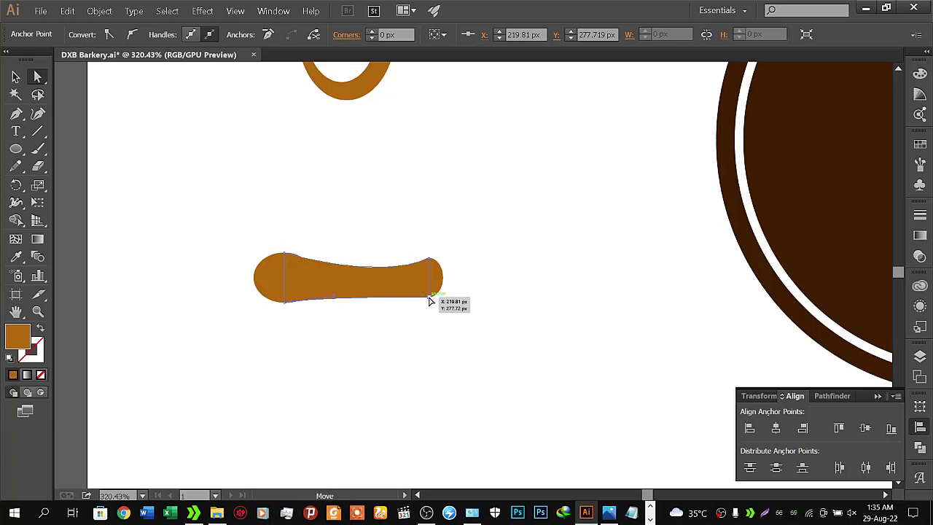
{"action": "left_click", "coordinate": [330, 330]}
{"action": "left_click", "coordinate": [318, 296]}
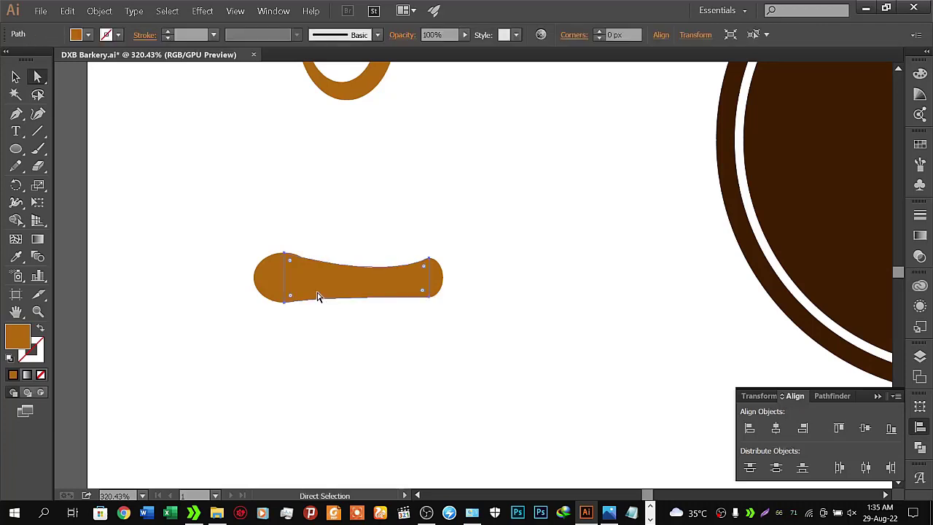
{"action": "left_click", "coordinate": [430, 298]}
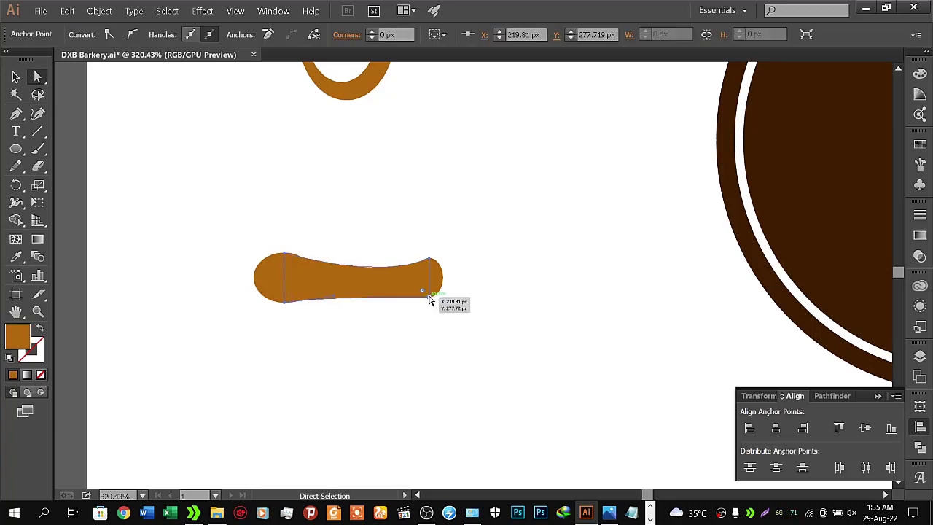
{"action": "left_click", "coordinate": [362, 331]}
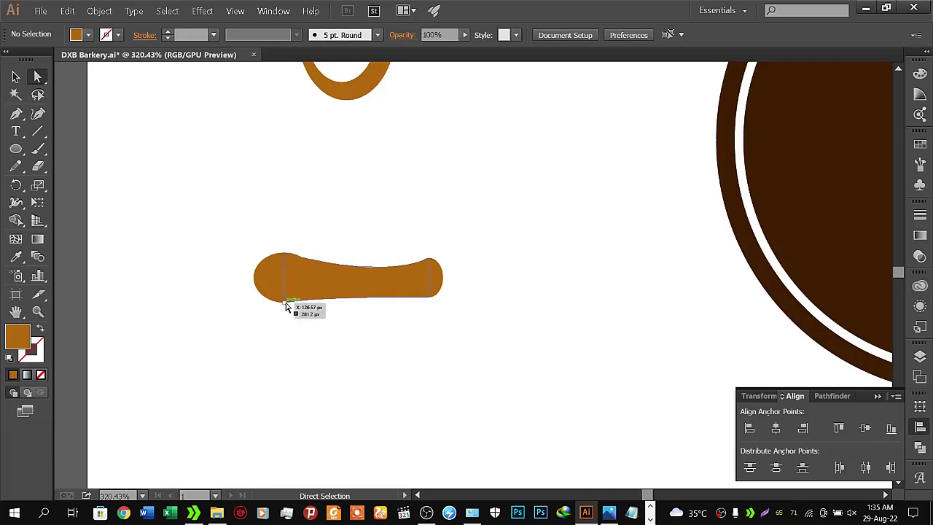
- Adjust the bar's top edge curve using the top-left anchor's handles
{"action": "left_click", "coordinate": [286, 305]}
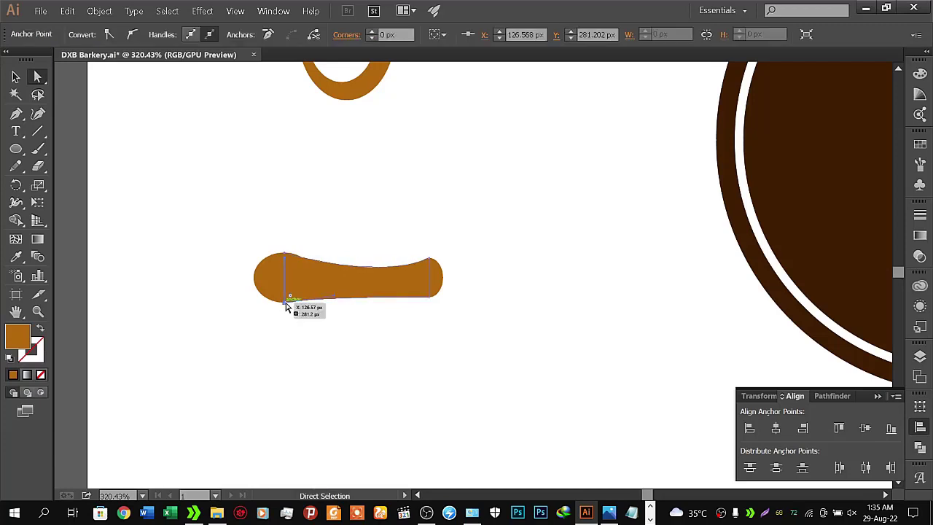
{"action": "left_click", "coordinate": [285, 257]}
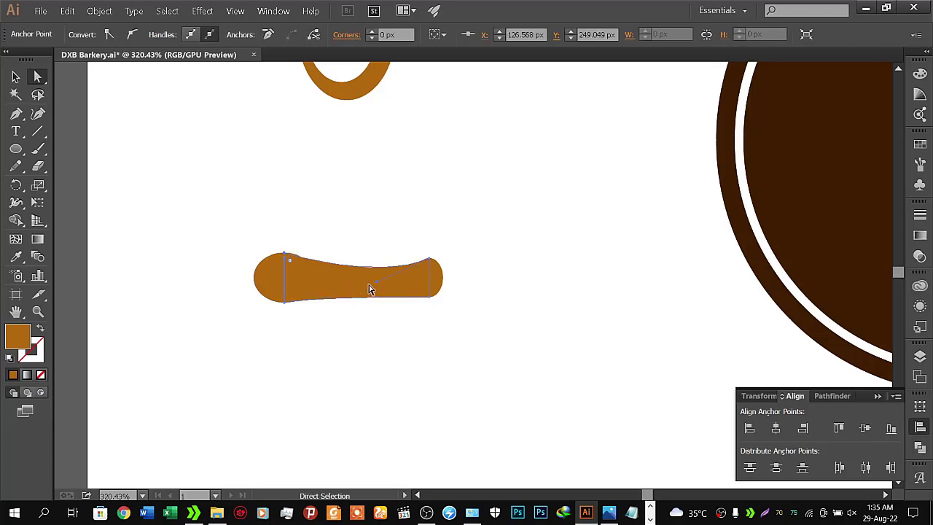
{"action": "left_click_drag", "start_coordinate": [370, 277], "coordinate": [369, 277]}
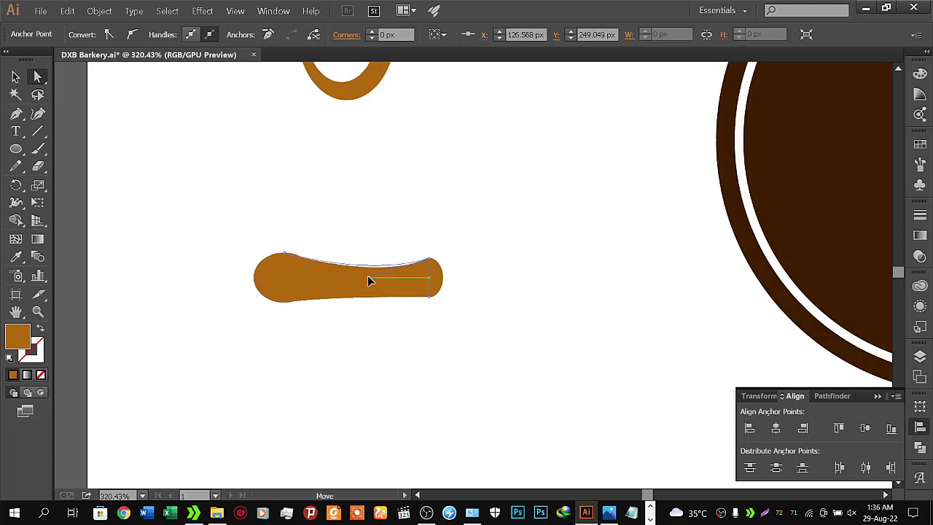
{"action": "left_click", "coordinate": [344, 328]}
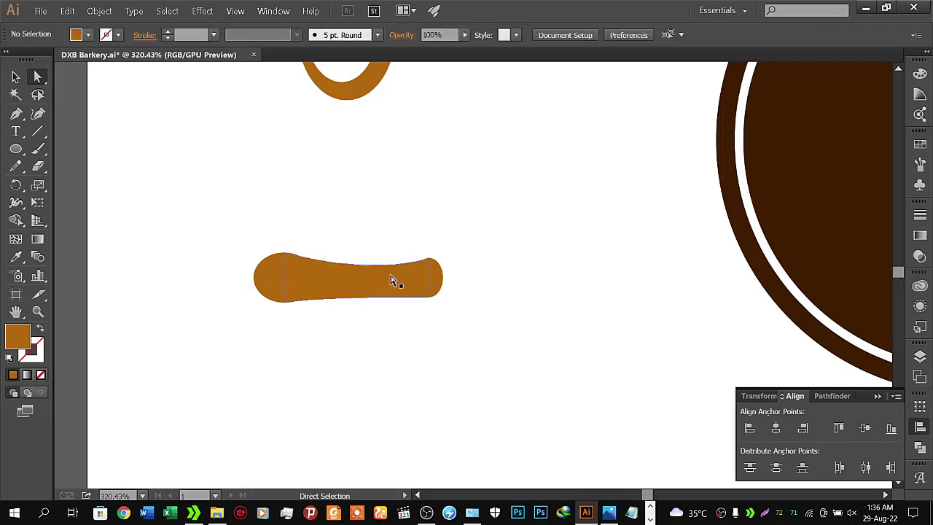
{"action": "left_click", "coordinate": [286, 256]}
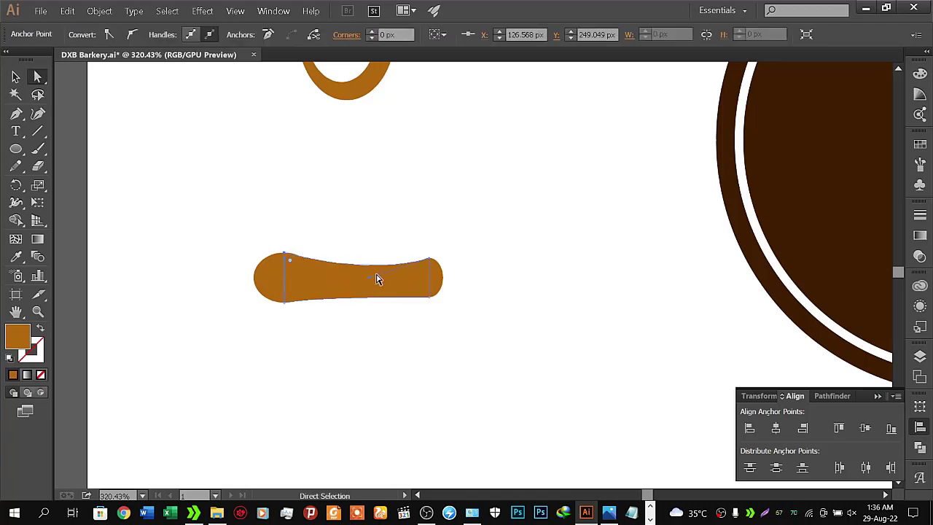
{"action": "left_click_drag", "start_coordinate": [370, 283], "coordinate": [358, 290]}
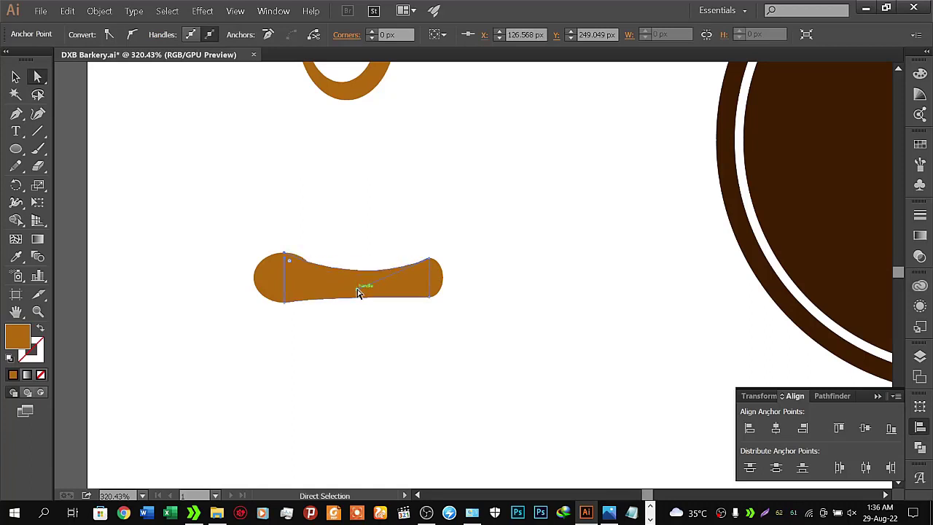
- Bow the bar's bottom edge upward to narrow the waist
{"action": "left_click", "coordinate": [284, 300]}
{"action": "left_click_drag", "start_coordinate": [337, 299], "coordinate": [338, 279]}
{"action": "key", "text": "v"}
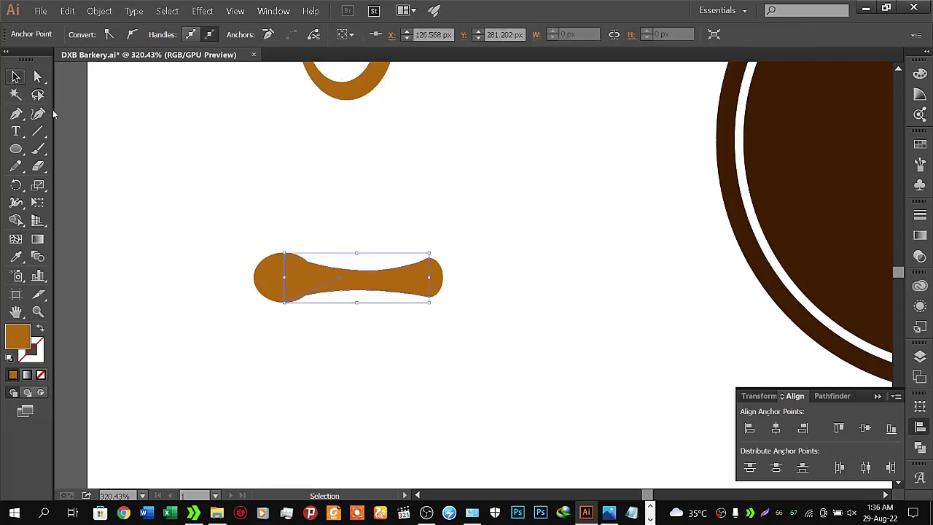
{"action": "left_click", "coordinate": [211, 206]}
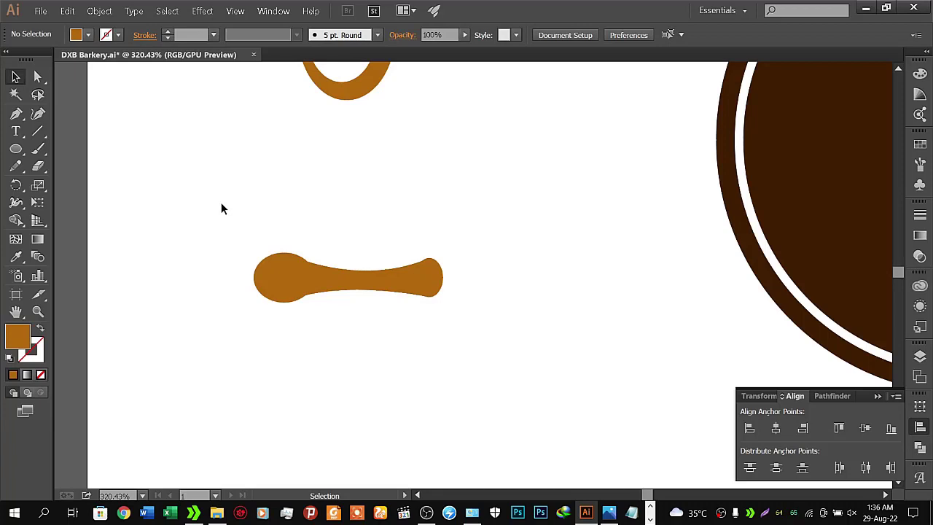
{"action": "left_click", "coordinate": [289, 266]}
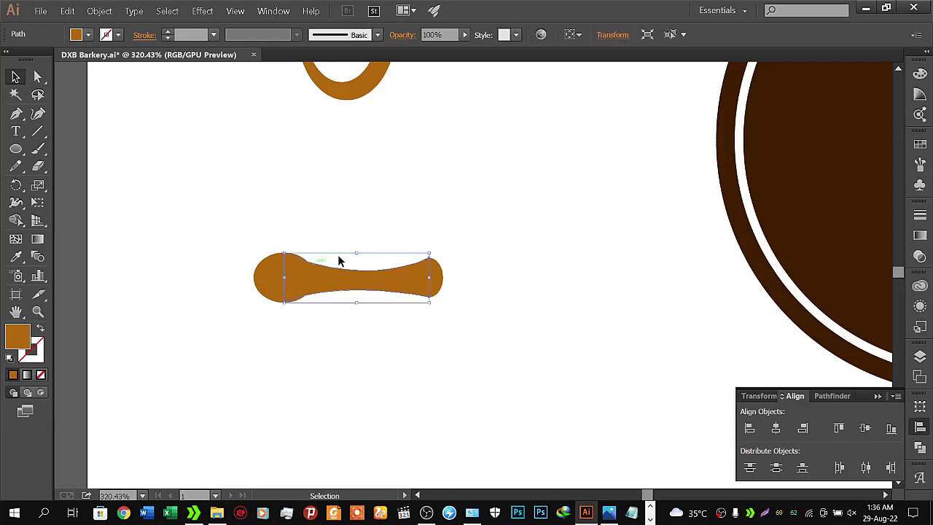
- Fine-tune the middle bar's height from its top and bottom edges
{"action": "left_click_drag", "start_coordinate": [356, 249], "coordinate": [351, 248]}
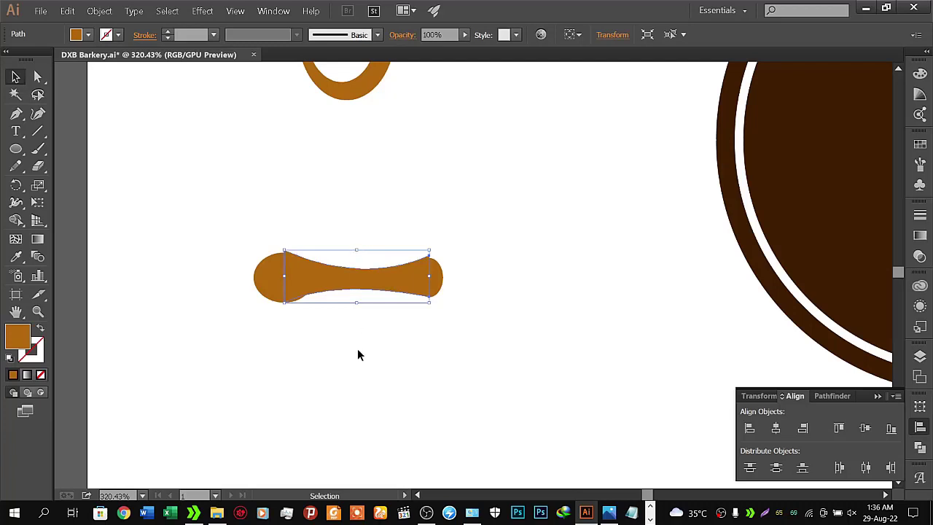
{"action": "left_click", "coordinate": [357, 349]}
{"action": "left_click", "coordinate": [354, 282]}
{"action": "left_click_drag", "start_coordinate": [358, 306], "coordinate": [358, 309]}
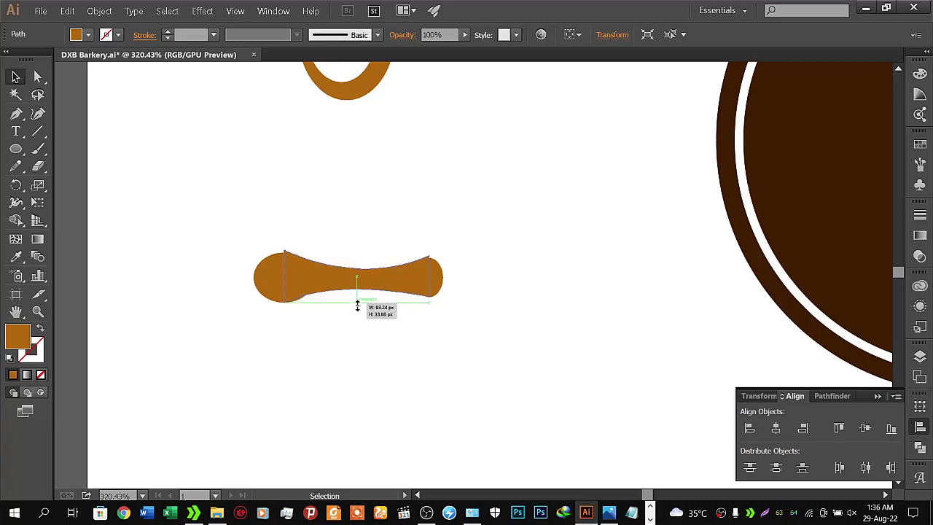
{"action": "left_click_drag", "start_coordinate": [358, 308], "coordinate": [358, 305]}
{"action": "left_click", "coordinate": [363, 350]}
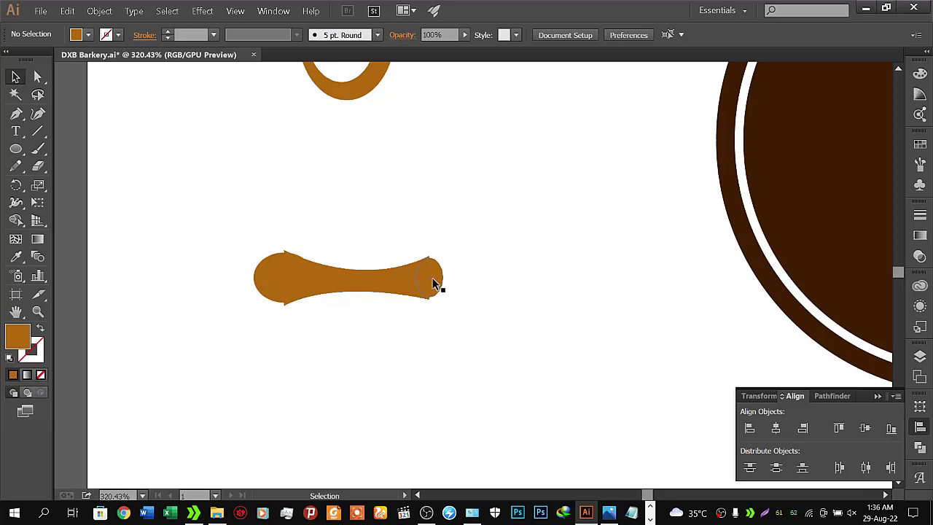
- Enlarge the right-end circle upward and downward so it meets the bar
{"action": "left_click", "coordinate": [435, 279]}
{"action": "left_click_drag", "start_coordinate": [432, 257], "coordinate": [431, 252]}
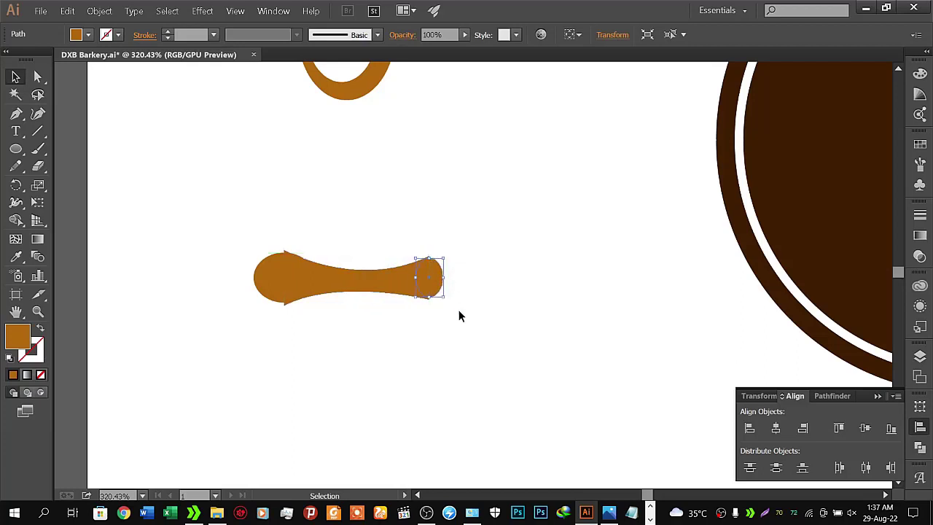
{"action": "left_click", "coordinate": [454, 300]}
{"action": "left_click", "coordinate": [432, 285]}
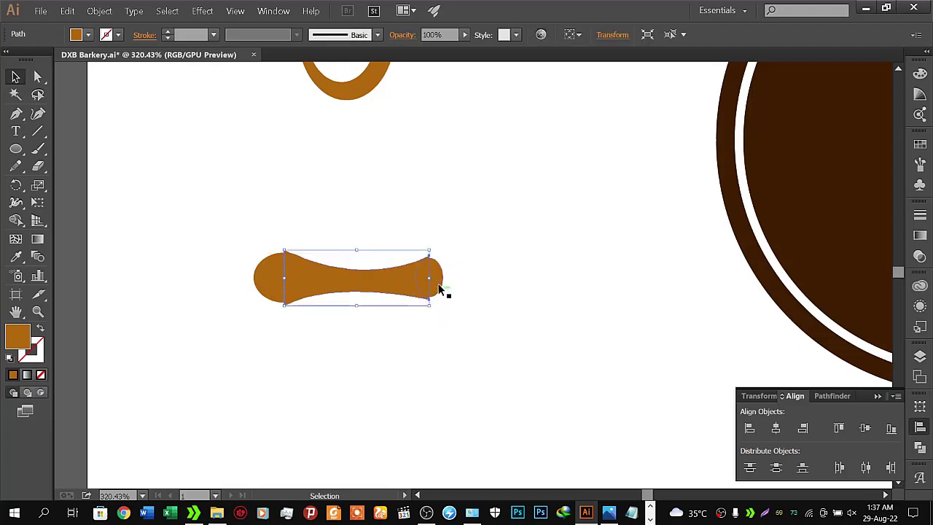
{"action": "left_click", "coordinate": [438, 288]}
{"action": "left_click_drag", "start_coordinate": [429, 301], "coordinate": [429, 311]}
{"action": "left_click", "coordinate": [428, 315]}
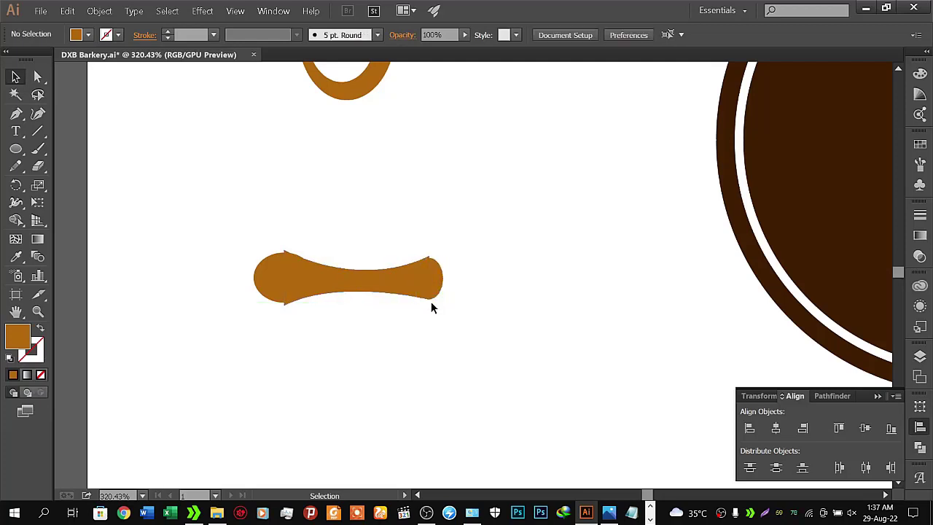
{"action": "left_click", "coordinate": [440, 277]}
{"action": "left_click_drag", "start_coordinate": [429, 257], "coordinate": [429, 256]}
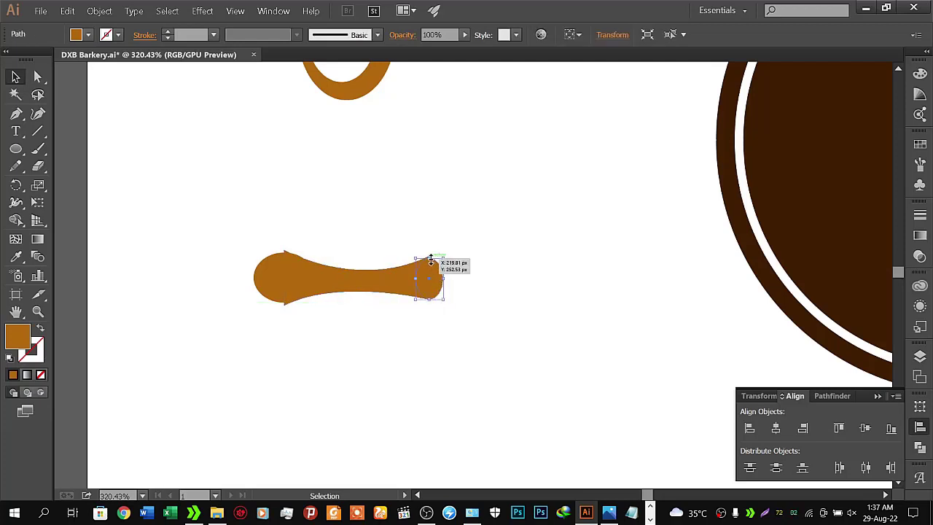
{"action": "left_click", "coordinate": [465, 288]}
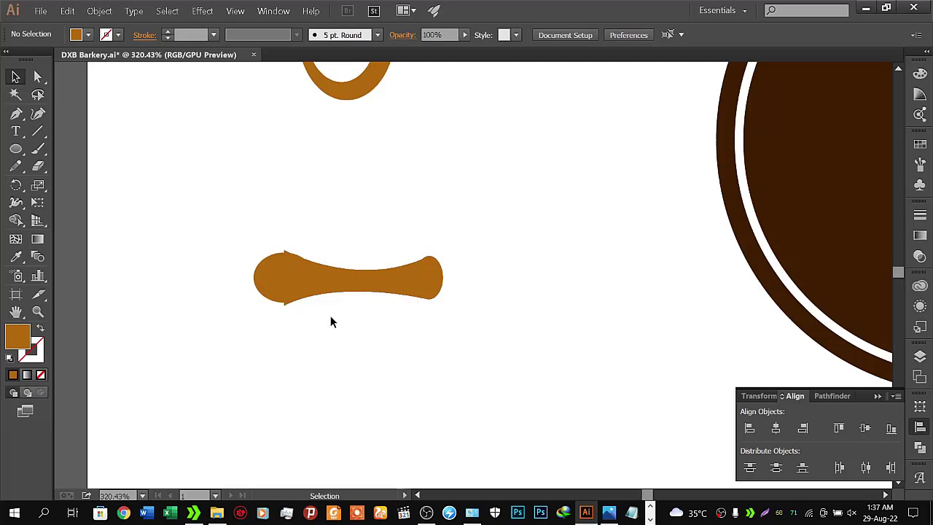
- Stretch the left-end circle slightly at top and bottom to blend into the bar
{"action": "left_click", "coordinate": [277, 277]}
{"action": "left_click_drag", "start_coordinate": [286, 250], "coordinate": [286, 253]}
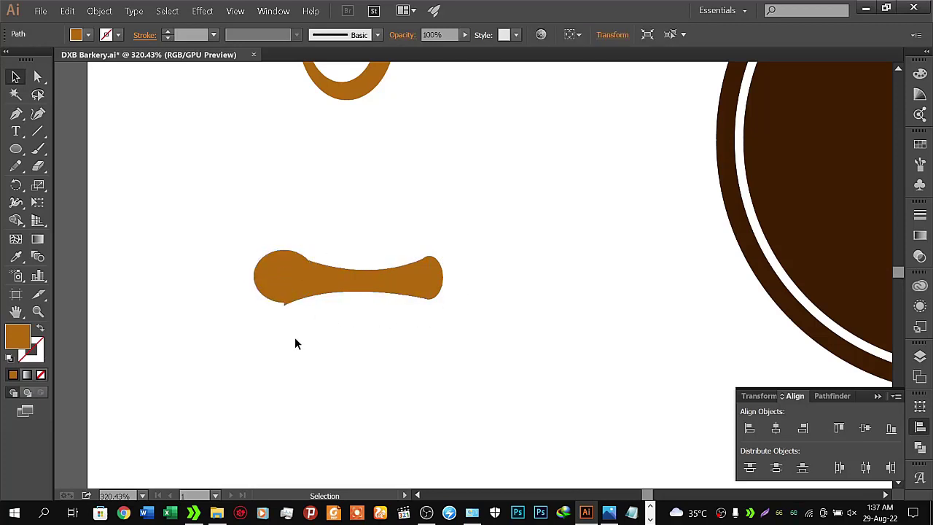
{"action": "left_click", "coordinate": [295, 337]}
{"action": "left_click", "coordinate": [286, 300]}
{"action": "left_click", "coordinate": [285, 301]}
{"action": "left_click_drag", "start_coordinate": [285, 302], "coordinate": [285, 305]}
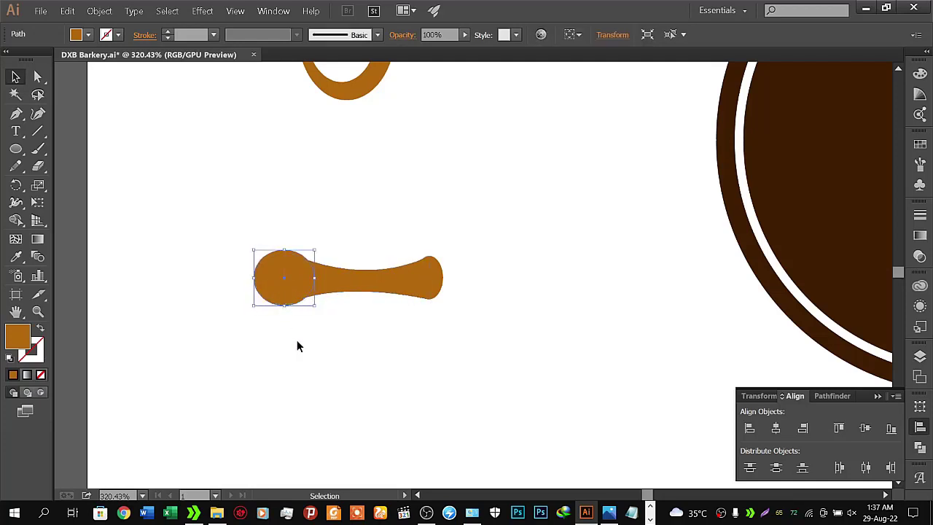
{"action": "left_click", "coordinate": [297, 340]}
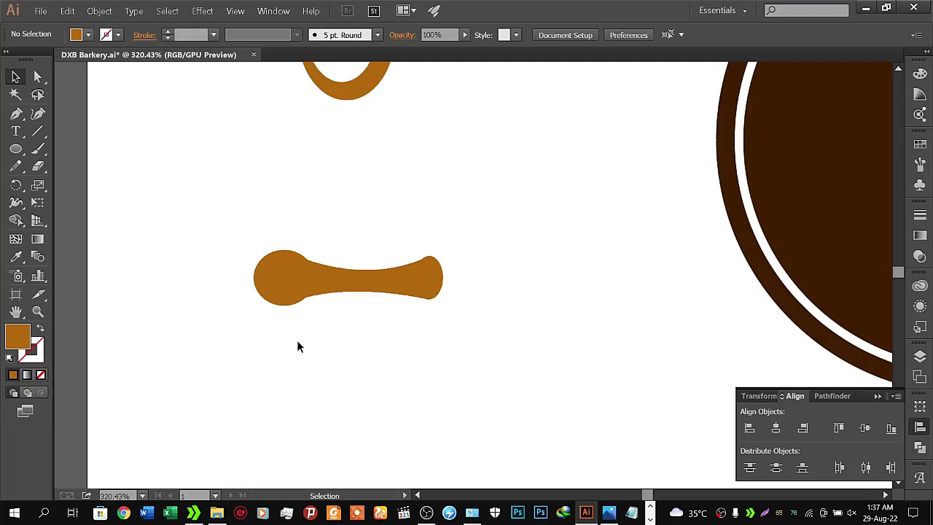
- Zoom and pan close on the rolling pin and inspect its middle section and left circle
{"action": "key", "text": "z"}
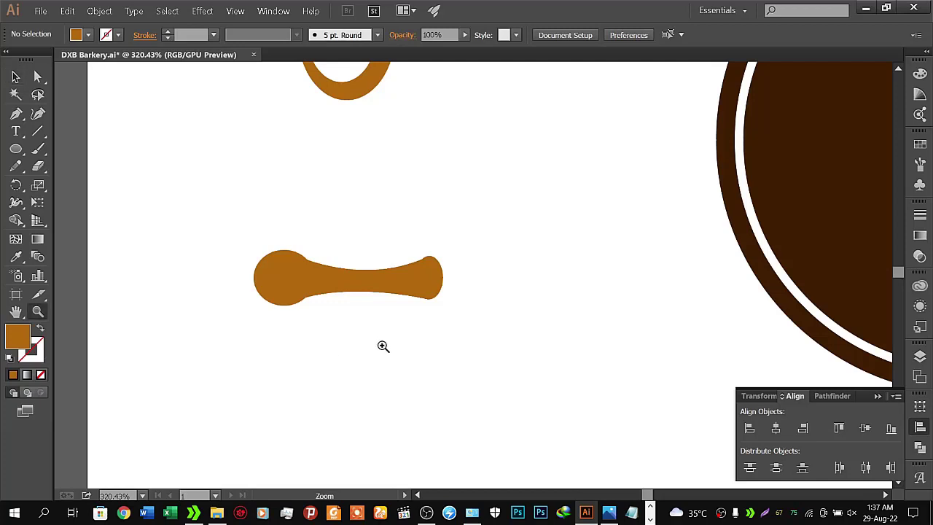
{"action": "mouse_move", "coordinate": [381, 345]}
{"action": "left_mouse_down"}
{"action": "mouse_move", "coordinate": [329, 349]}
{"action": "mouse_move", "coordinate": [358, 347]}
{"action": "left_mouse_up"}
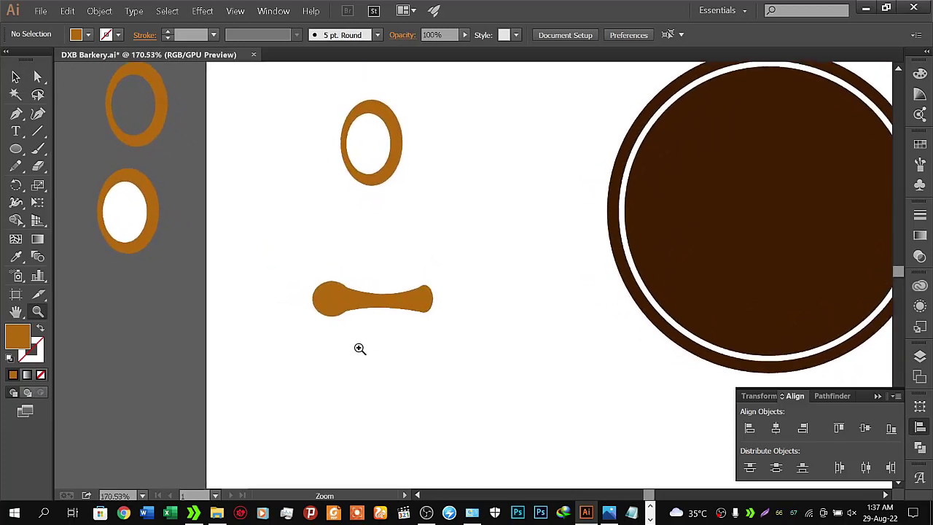
{"action": "left_click_drag", "start_coordinate": [418, 252], "coordinate": [405, 318]}
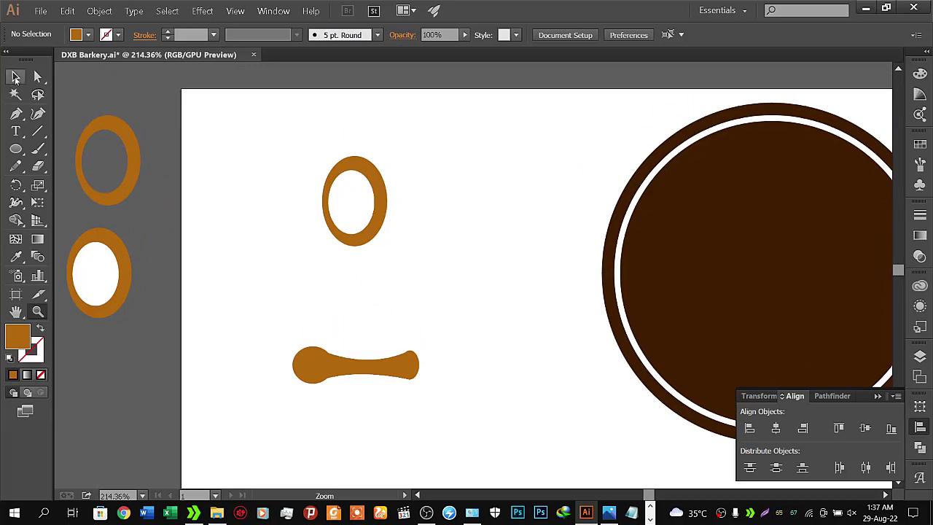
{"action": "left_click", "coordinate": [17, 78]}
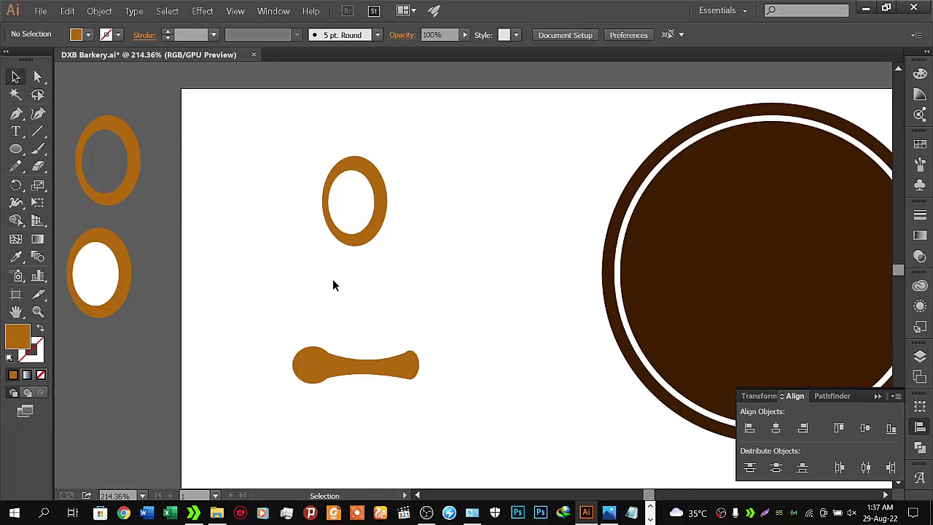
{"action": "left_click", "coordinate": [38, 311]}
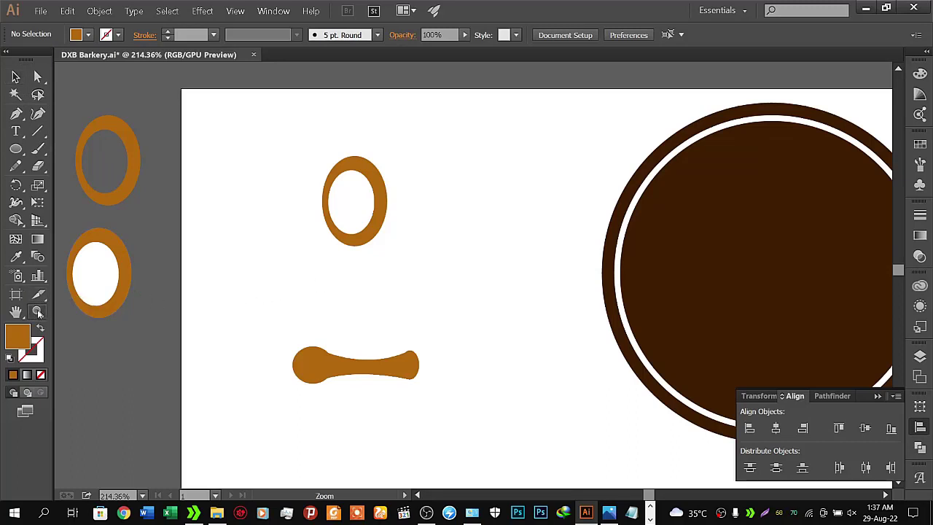
{"action": "left_click", "coordinate": [413, 351]}
{"action": "left_click_drag", "start_coordinate": [413, 351], "coordinate": [469, 316]}
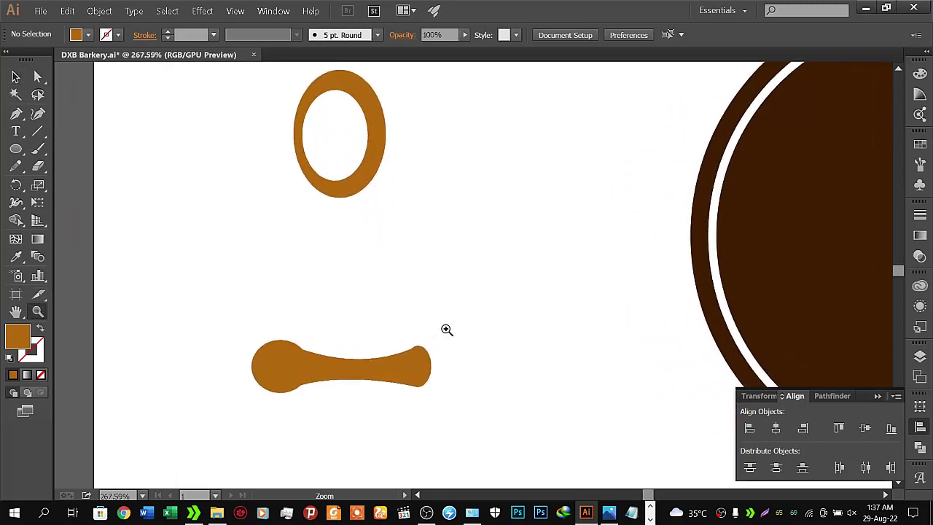
{"action": "key", "text": "space"}
{"action": "left_click_drag", "start_coordinate": [426, 379], "coordinate": [453, 279]}
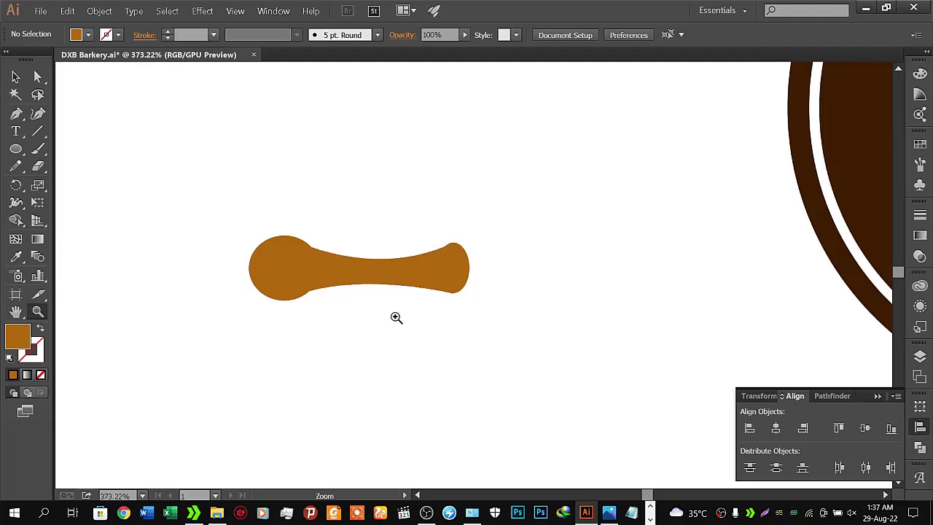
{"action": "left_click_drag", "start_coordinate": [396, 316], "coordinate": [440, 306]}
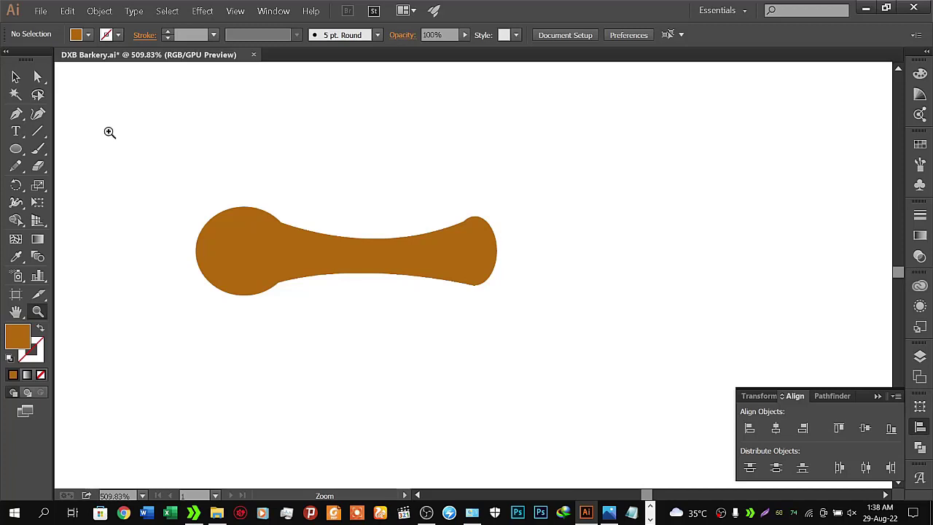
{"action": "left_click", "coordinate": [16, 76]}
{"action": "left_click", "coordinate": [248, 253]}
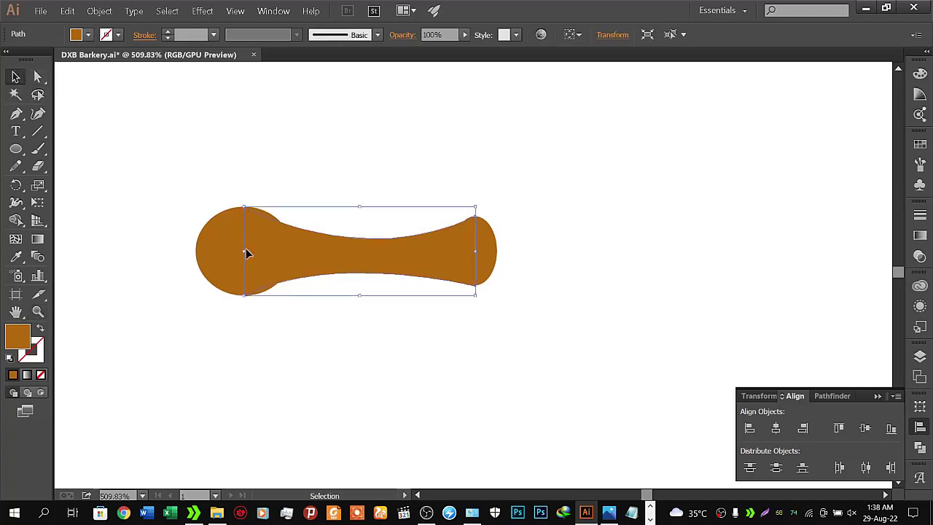
{"action": "left_click", "coordinate": [229, 255]}
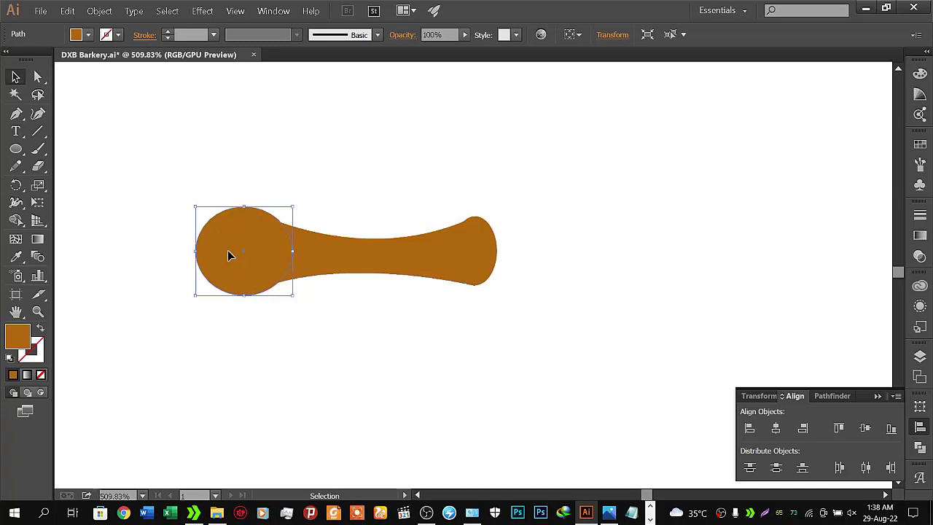
{"action": "left_click", "coordinate": [259, 311]}
- Stretch the right-end cap down to about 17.68 × 27.83 px to meet the bar
{"action": "left_click", "coordinate": [485, 253]}
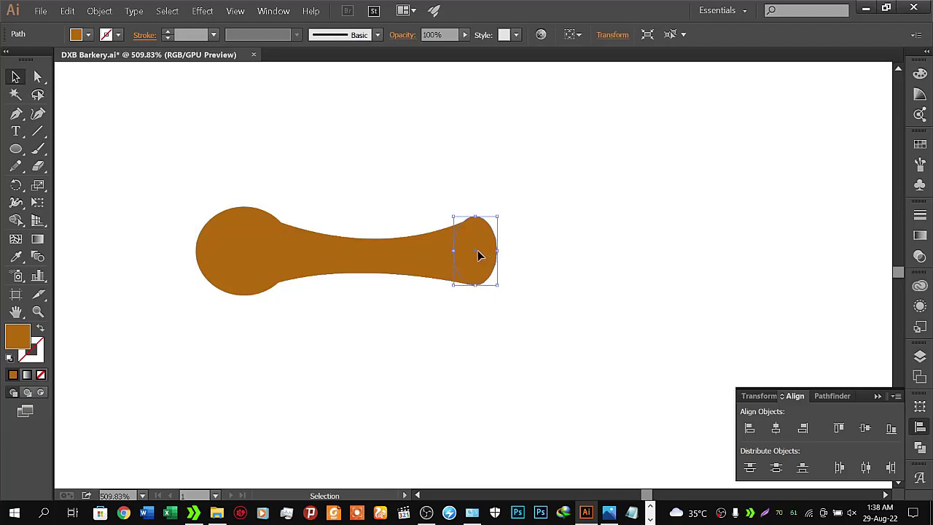
{"action": "key", "text": "z"}
{"action": "left_click_drag", "start_coordinate": [483, 251], "coordinate": [558, 228]}
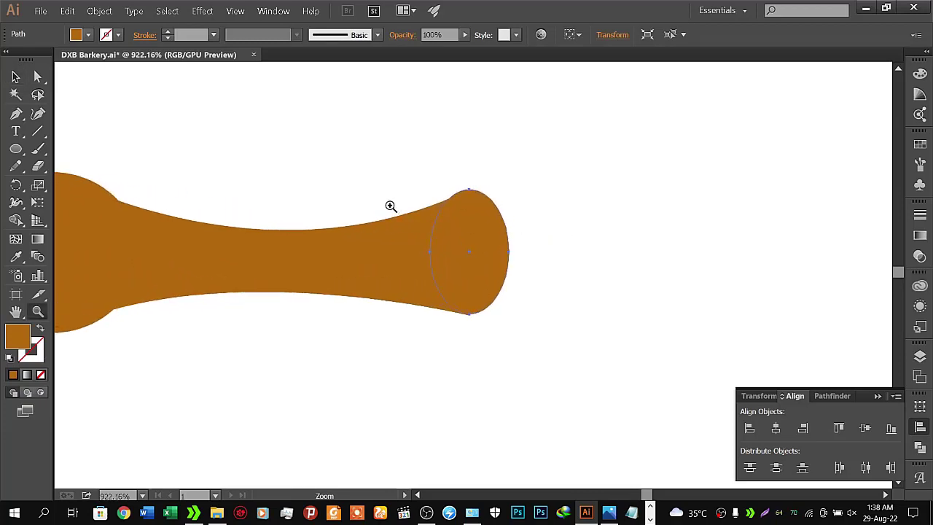
{"action": "key", "text": "v"}
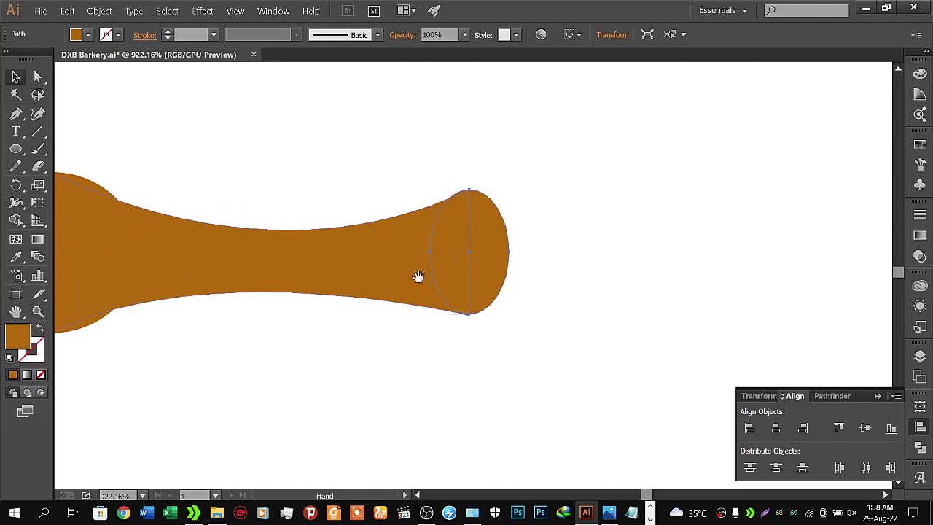
{"action": "left_click_drag", "start_coordinate": [419, 276], "coordinate": [603, 246]}
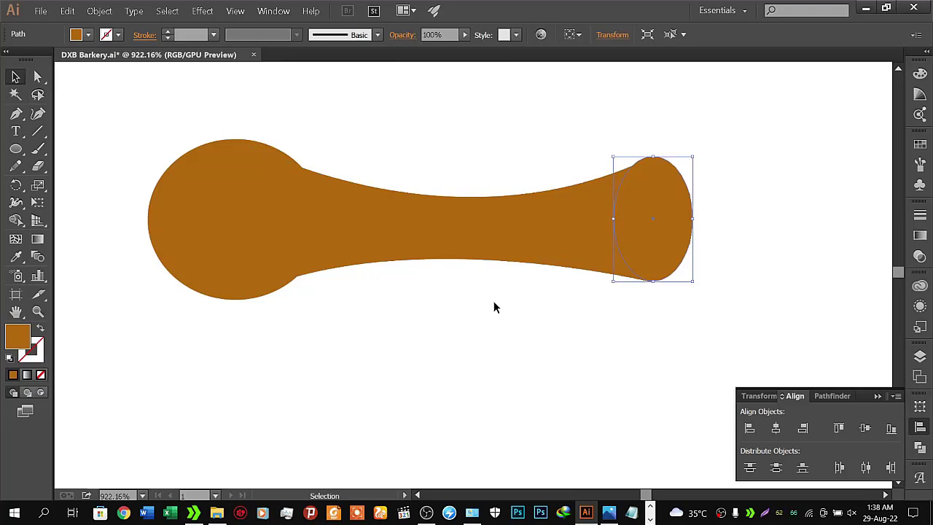
{"action": "left_click", "coordinate": [308, 233]}
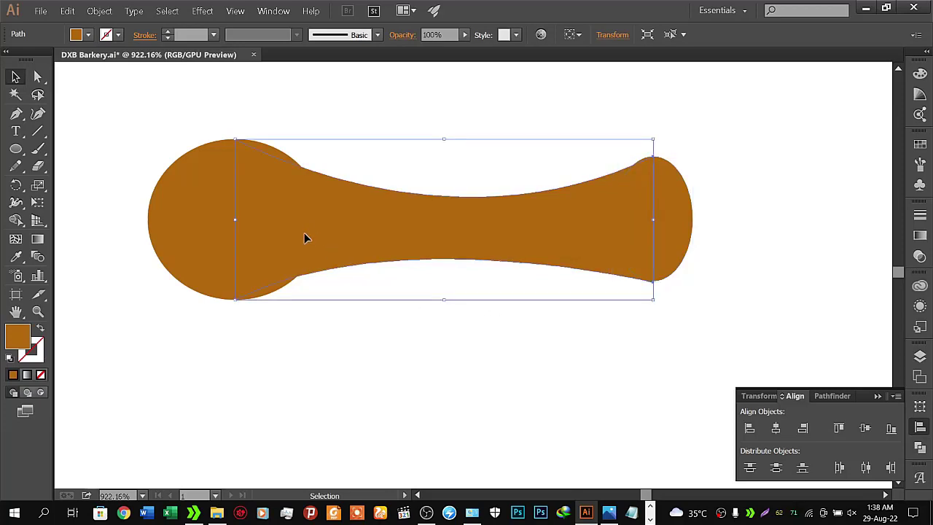
{"action": "left_click", "coordinate": [333, 330]}
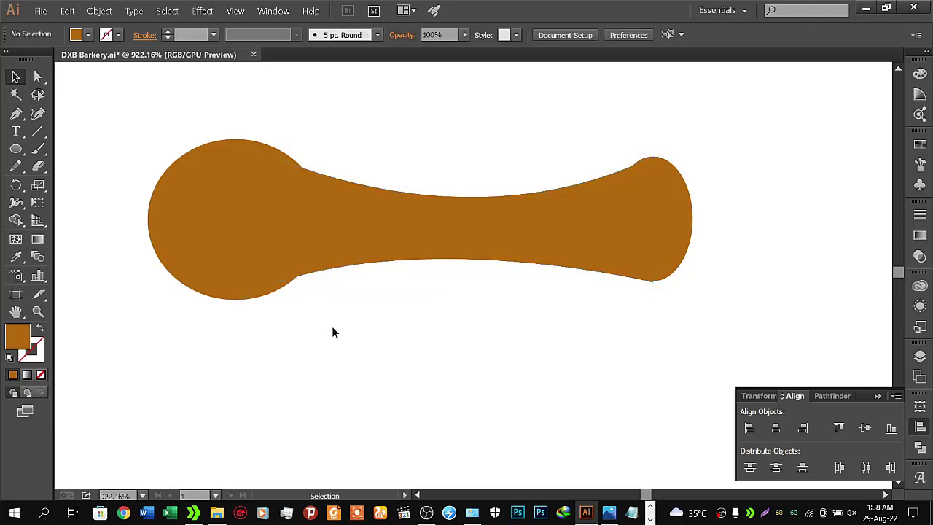
{"action": "left_click", "coordinate": [665, 261]}
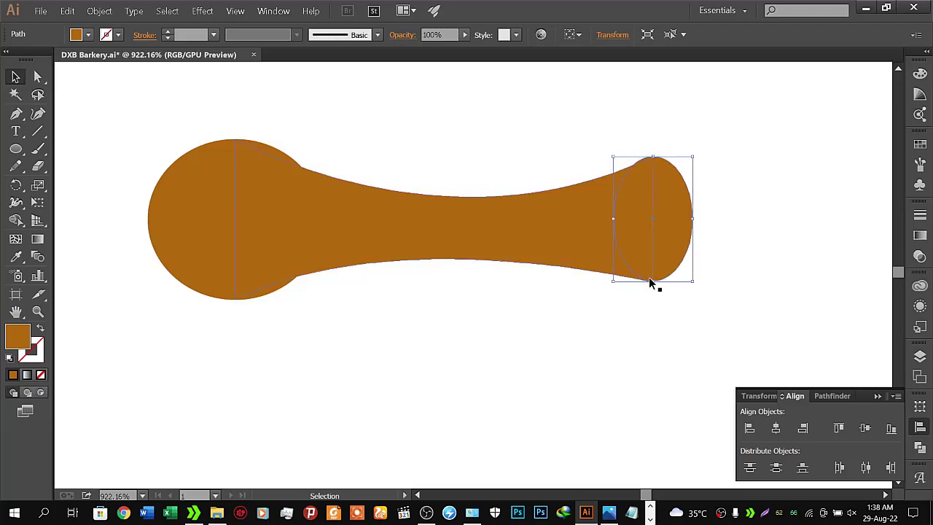
{"action": "left_click_drag", "start_coordinate": [653, 281], "coordinate": [657, 284]}
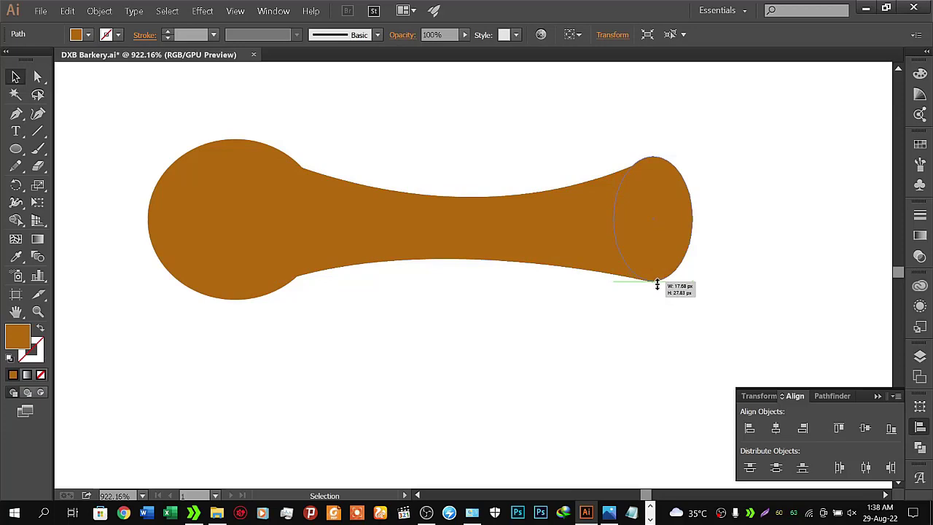
{"action": "left_click_drag", "start_coordinate": [657, 284], "coordinate": [658, 285]}
{"action": "left_click", "coordinate": [655, 338]}
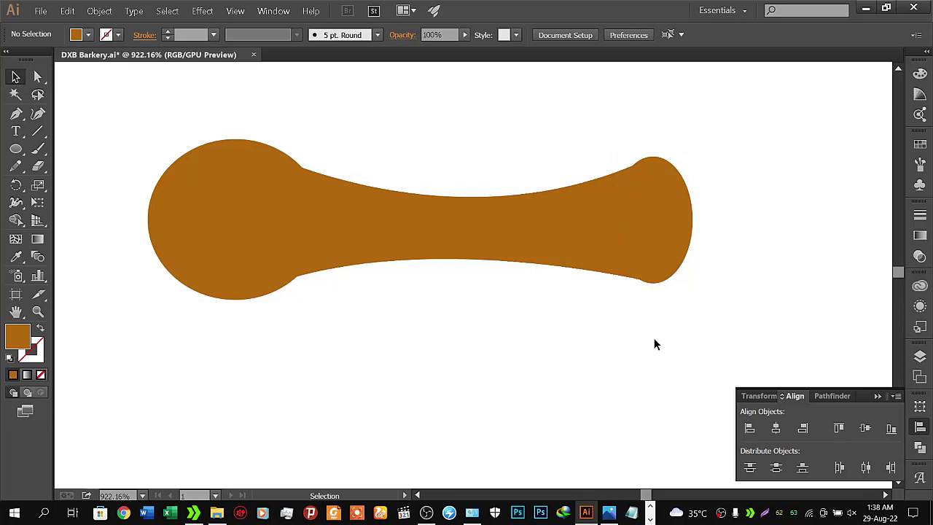
- Zoom out to 272% and unite the rolling-pin pieces with Pathfinder Unite
{"action": "key", "text": "z"}
{"action": "left_click_drag", "start_coordinate": [654, 338], "coordinate": [482, 338]}
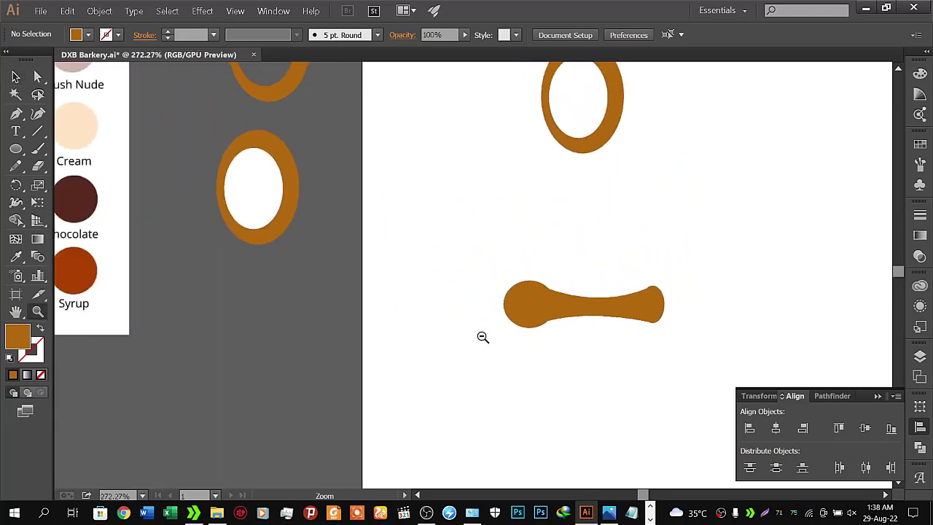
{"action": "left_click_drag", "start_coordinate": [586, 267], "coordinate": [392, 258]}
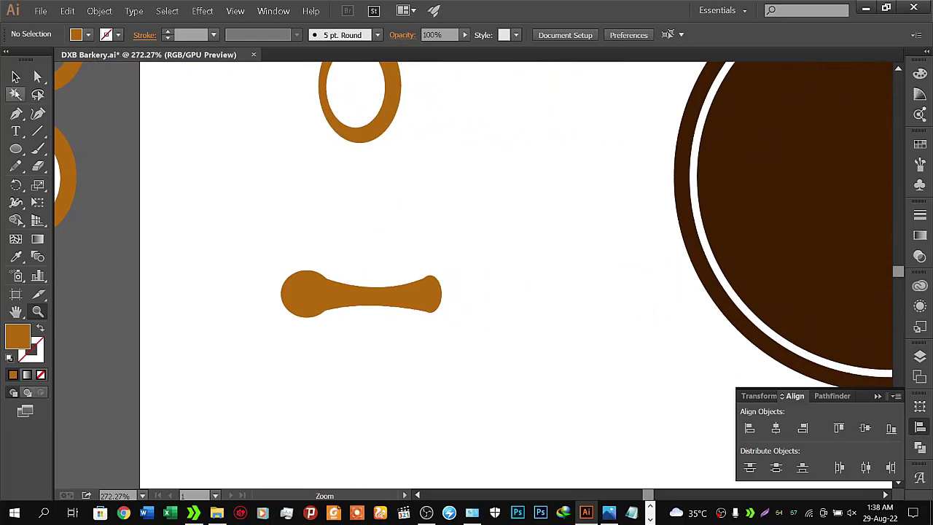
{"action": "key", "text": "v"}
{"action": "left_click_drag", "start_coordinate": [253, 214], "coordinate": [458, 344]}
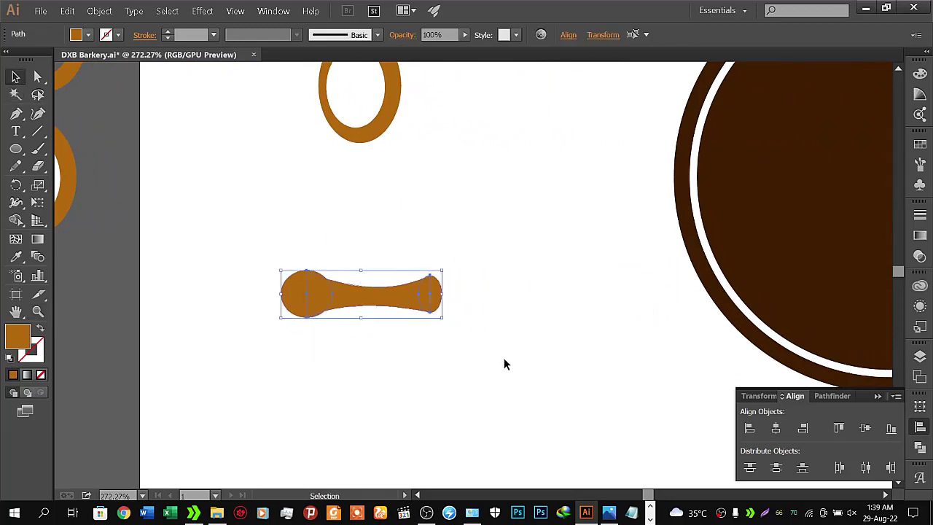
{"action": "left_click", "coordinate": [833, 396]}
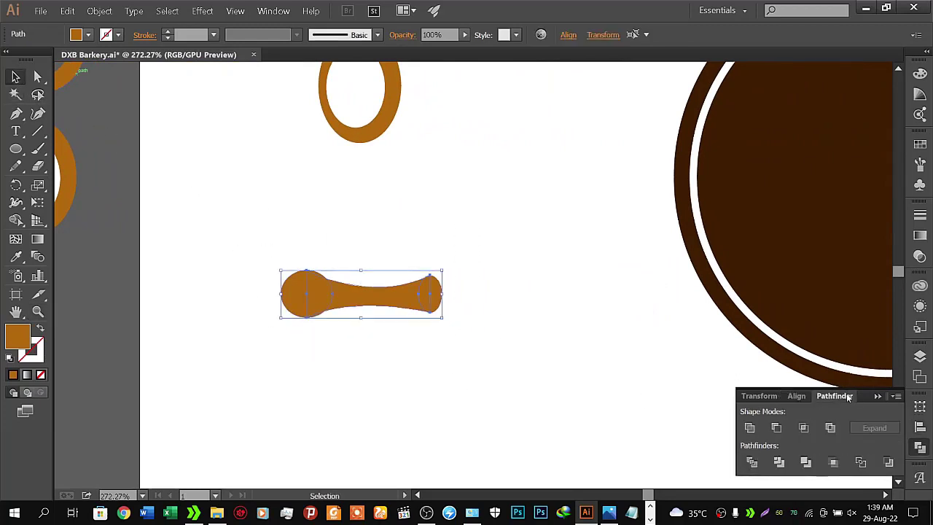
{"action": "left_click", "coordinate": [751, 429]}
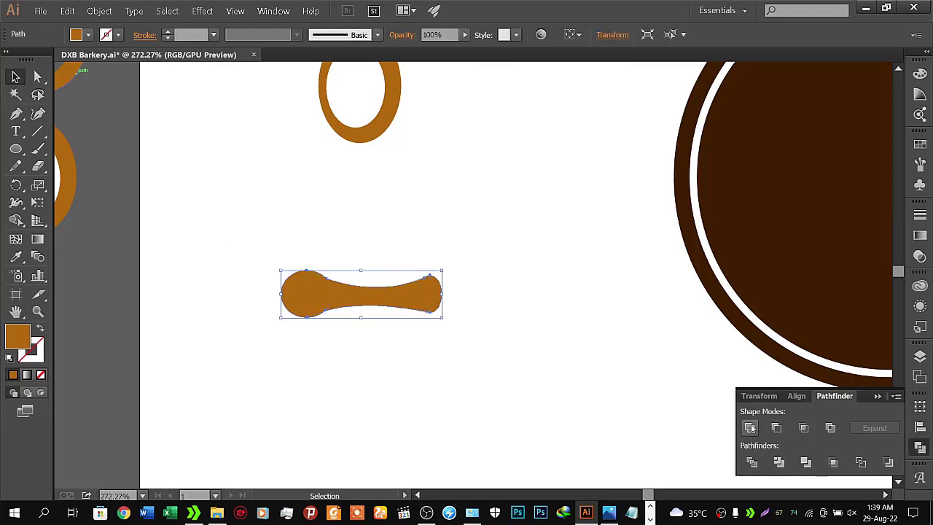
- Alt-drag a copy of the rolling pin and shrink it onto the pasteboard
{"action": "key", "text": "space"}
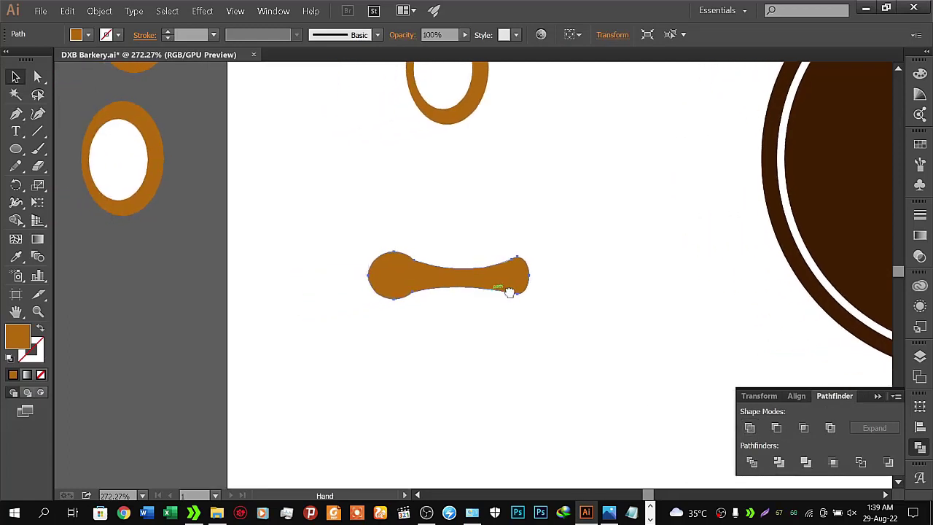
{"action": "mouse_move", "coordinate": [403, 307]}
{"action": "left_mouse_down"}
{"action": "mouse_move", "coordinate": [505, 289]}
{"action": "mouse_move", "coordinate": [493, 306]}
{"action": "mouse_move", "coordinate": [490, 358]}
{"action": "left_mouse_up"}
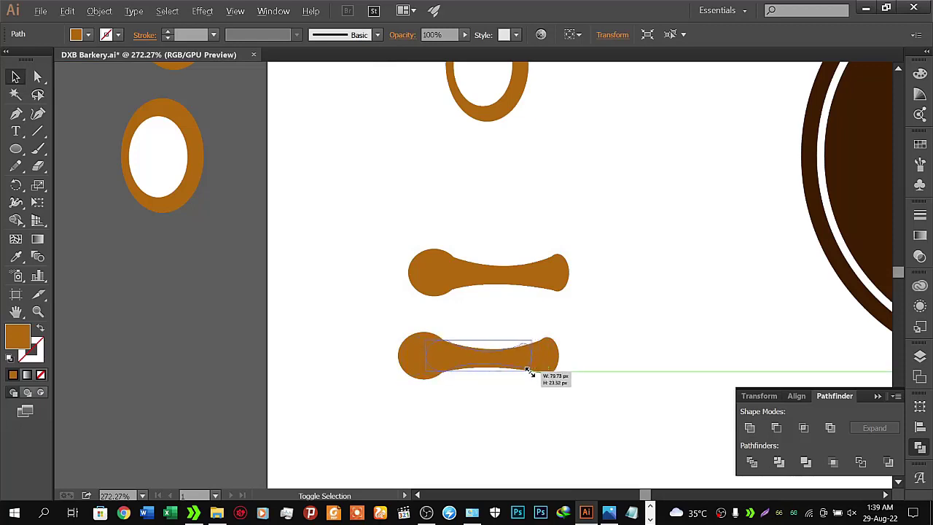
{"action": "left_click_drag", "start_coordinate": [550, 379], "coordinate": [174, 237]}
{"action": "left_click", "coordinate": [187, 289]}
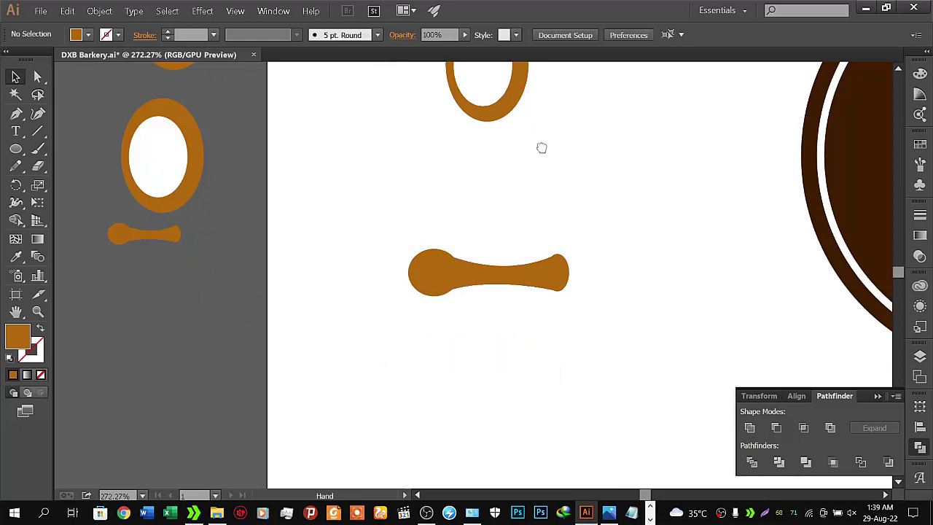
- Move the original rolling pin up across the orange oval ring
{"action": "left_click_drag", "start_coordinate": [542, 146], "coordinate": [423, 333]}
{"action": "left_click", "coordinate": [407, 427]}
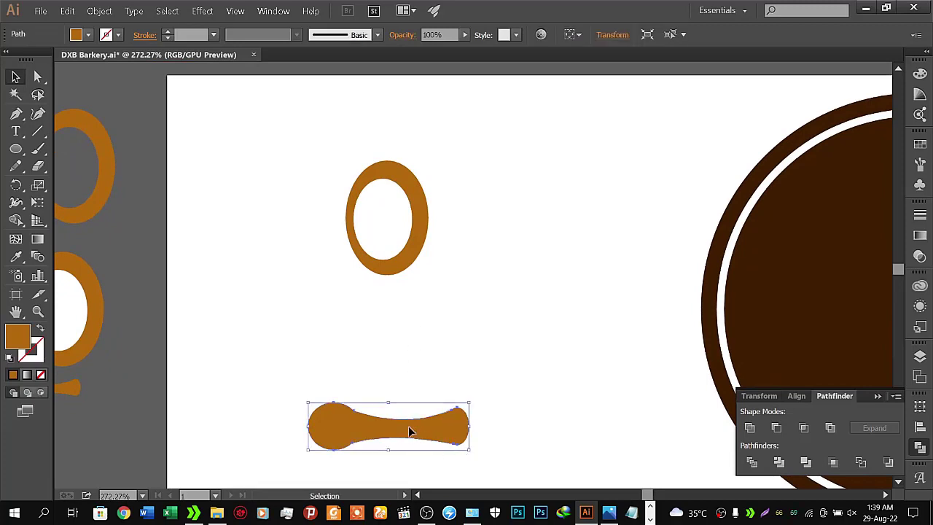
{"action": "left_click_drag", "start_coordinate": [408, 426], "coordinate": [350, 229]}
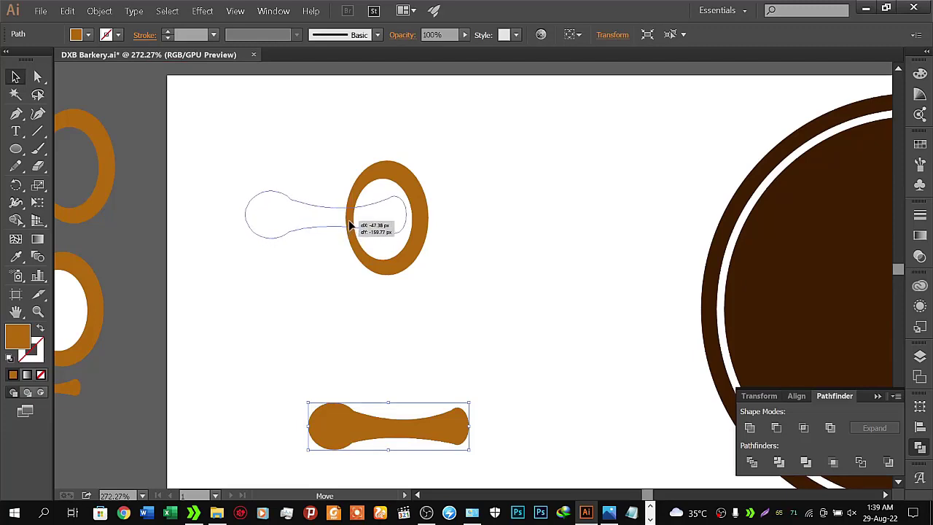
{"action": "left_click_drag", "start_coordinate": [350, 230], "coordinate": [350, 227]}
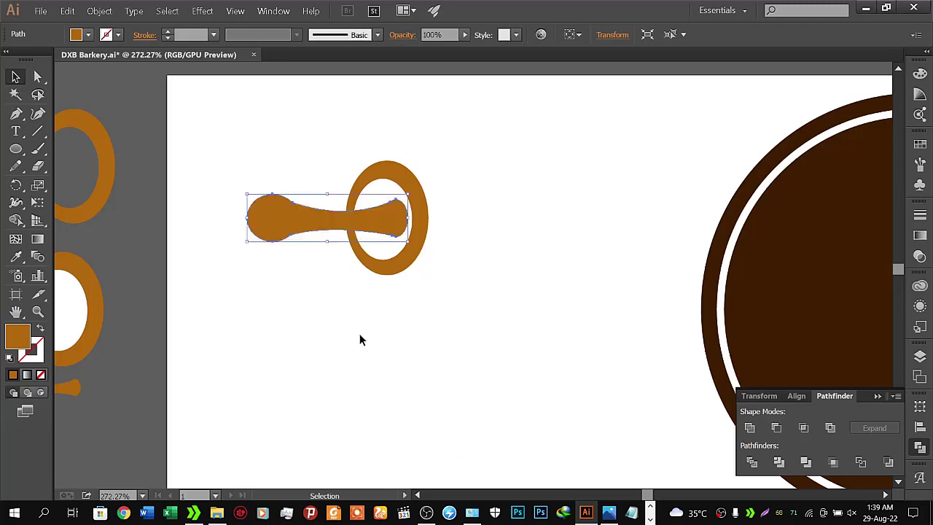
{"action": "left_click", "coordinate": [360, 334]}
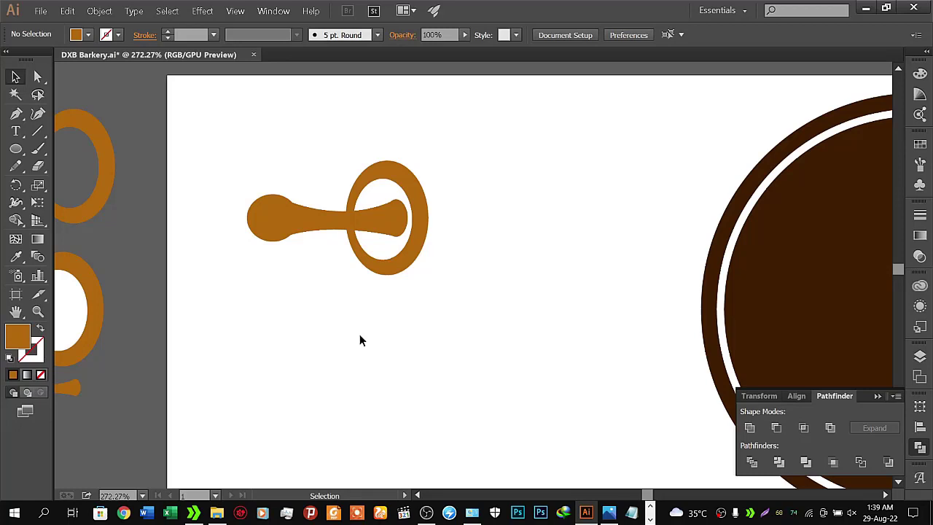
- Zoom out to 198% to view the whole badge and select the rolling pin
{"action": "key", "text": "z"}
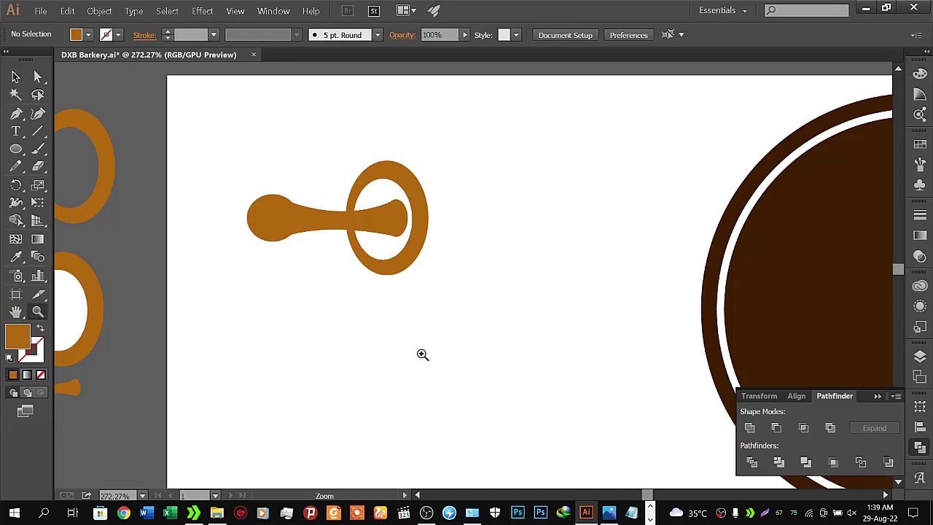
{"action": "left_click", "coordinate": [423, 354], "text": "alt"}
{"action": "left_click_drag", "start_coordinate": [446, 329], "coordinate": [369, 320]}
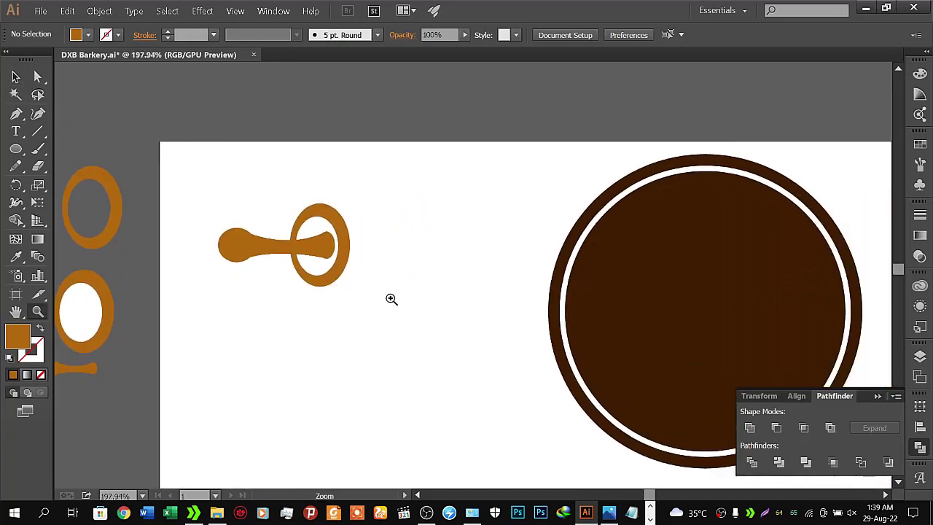
{"action": "key", "text": "v"}
{"action": "left_click", "coordinate": [269, 248]}
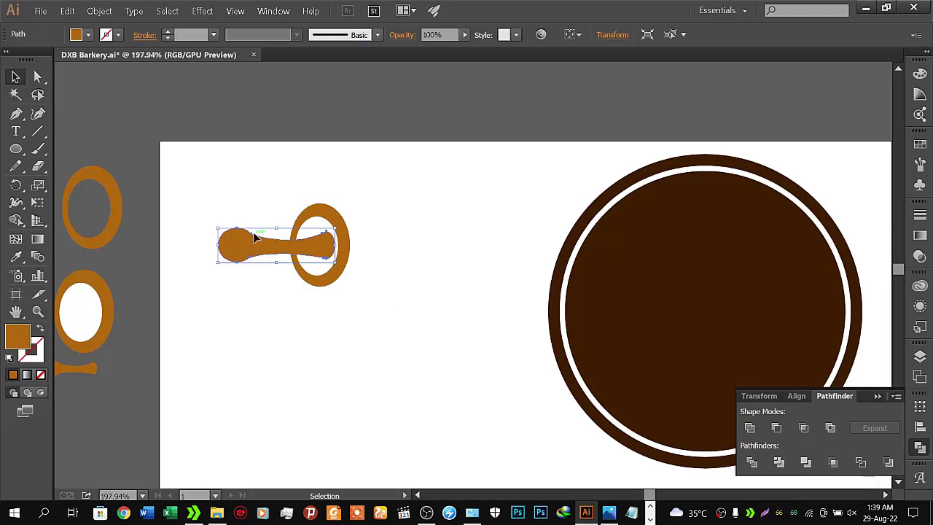
- Apply a 3 px Offset Path to the orange handle path, with preview on
{"action": "left_click", "coordinate": [99, 10]}
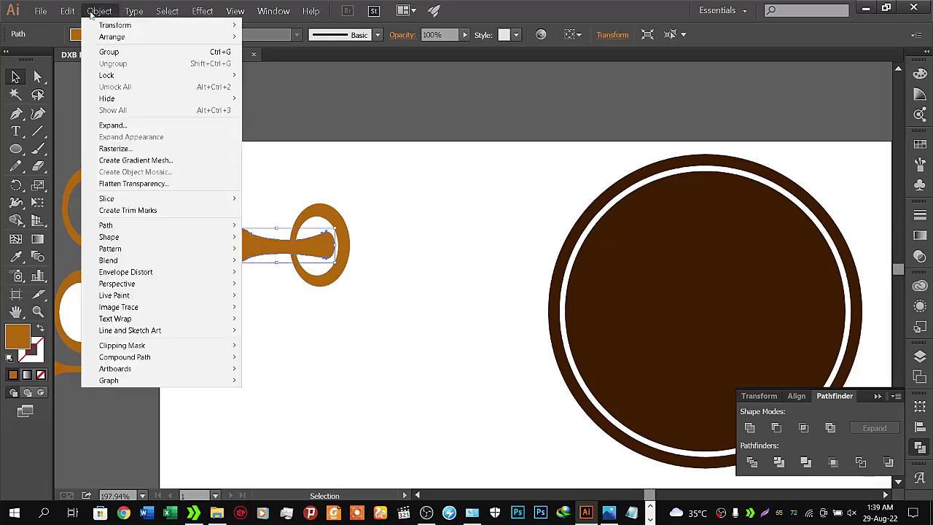
{"action": "mouse_move", "coordinate": [106, 225]}
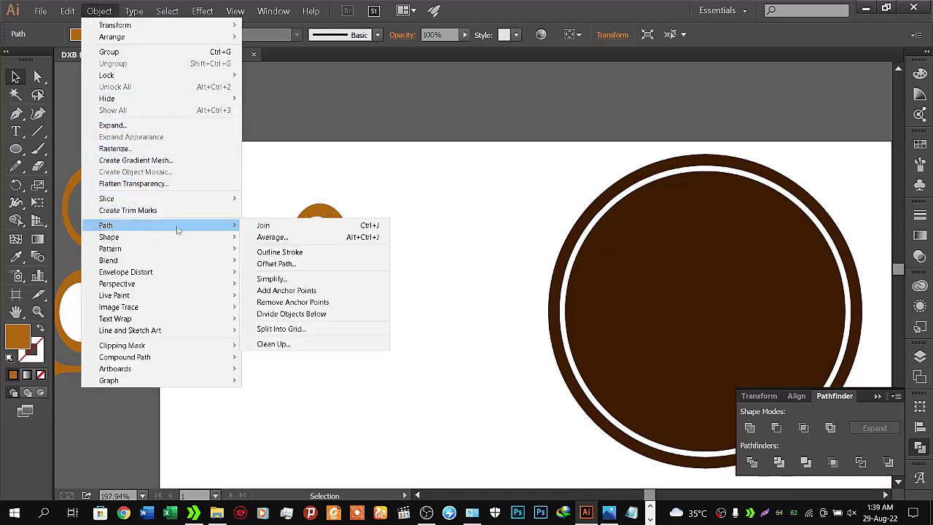
{"action": "left_click", "coordinate": [288, 264]}
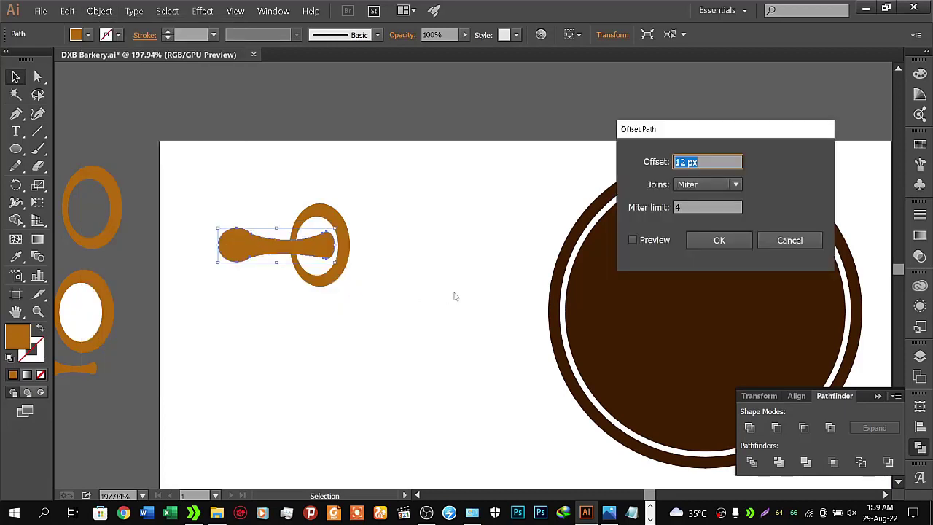
{"action": "left_click", "coordinate": [633, 240]}
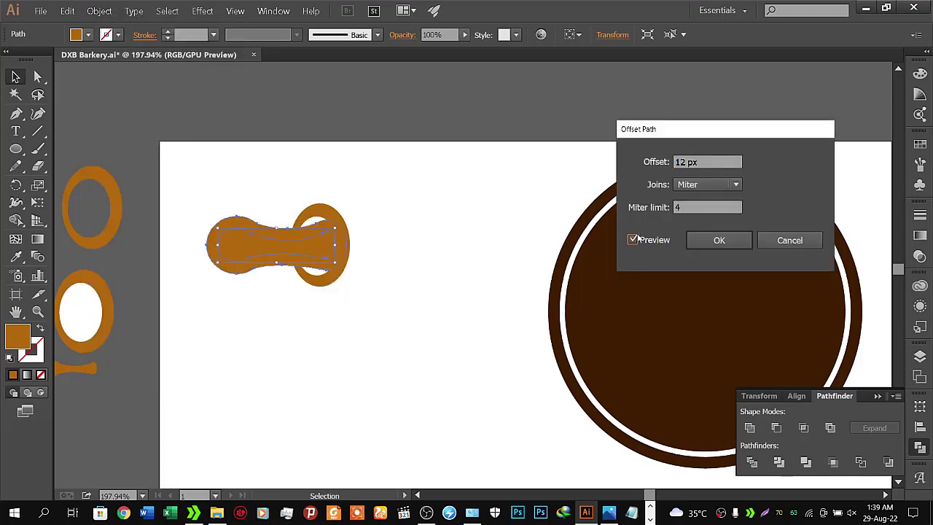
{"action": "double_click", "coordinate": [686, 161]}
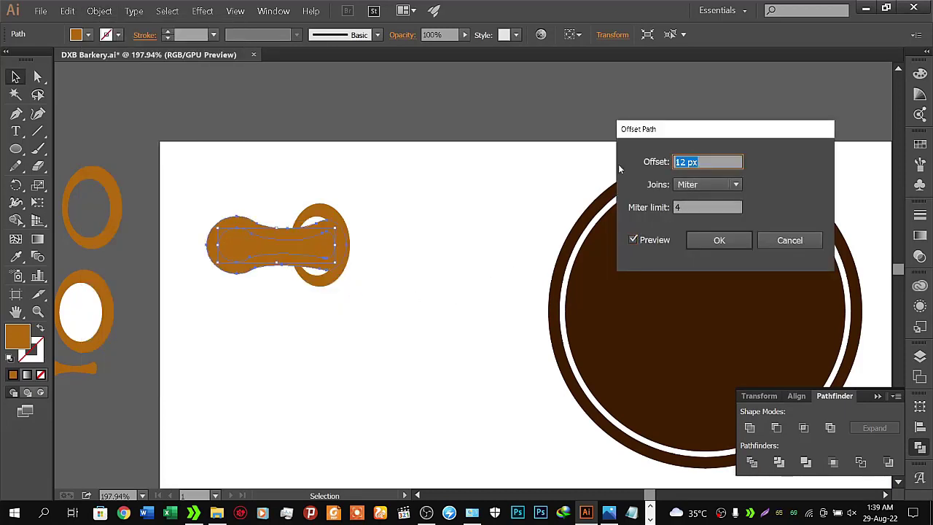
{"action": "key", "text": "Down"}
{"action": "key", "text": "Down"}
{"action": "key", "text": "Down"}
{"action": "key", "text": "Down"}
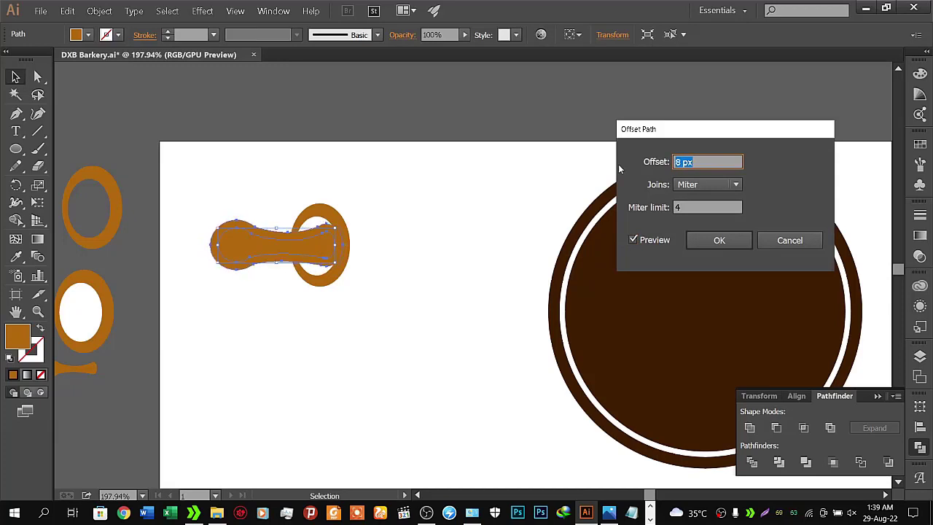
{"action": "key", "text": "Down"}
{"action": "key", "text": "Down"}
{"action": "key", "text": "Down"}
{"action": "key", "text": "Down"}
{"action": "key", "text": "Down"}
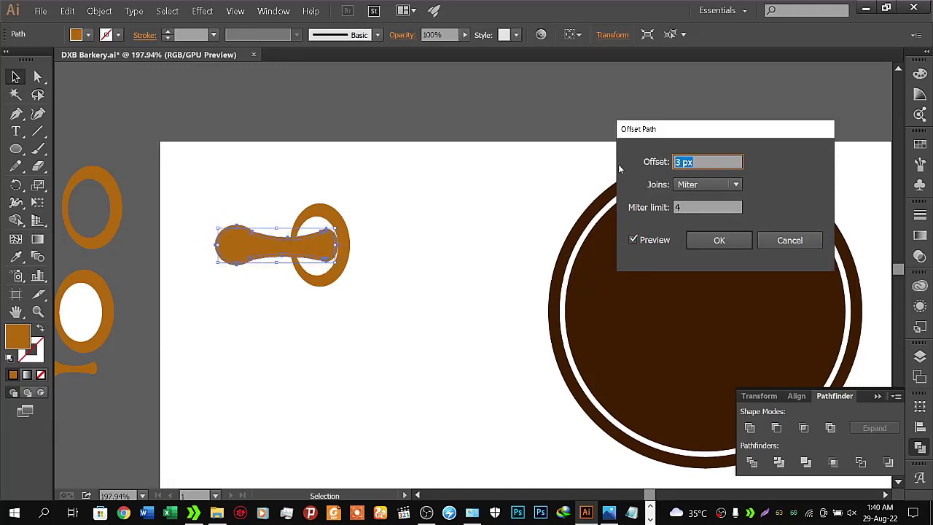
{"action": "key", "text": "Down"}
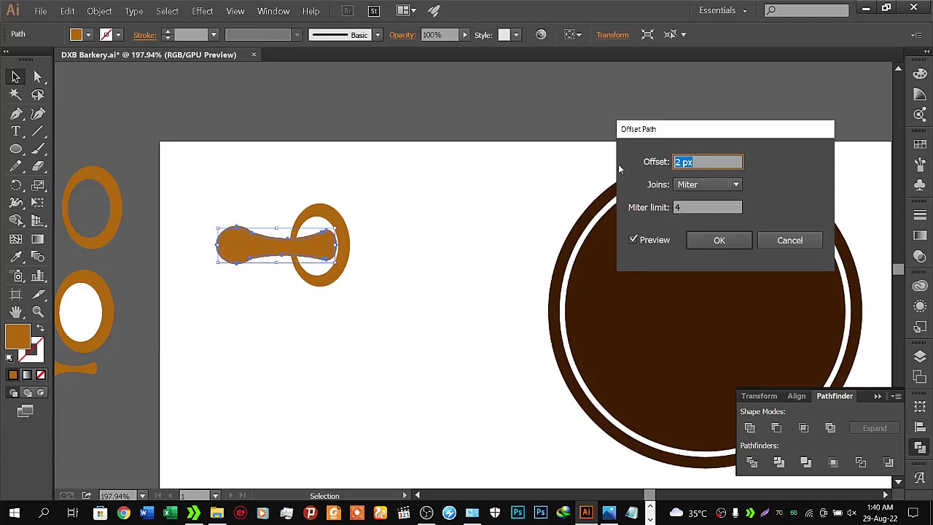
{"action": "key", "text": "Up"}
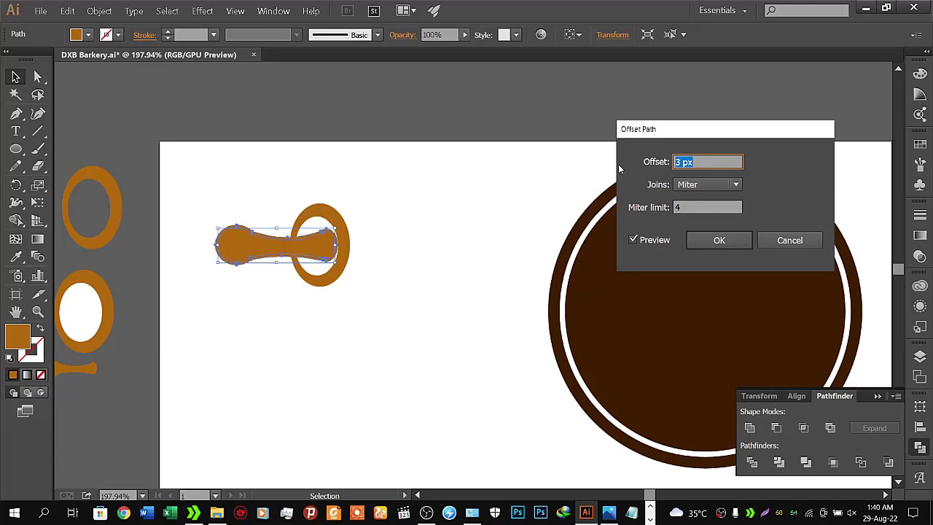
{"action": "key", "text": "Down"}
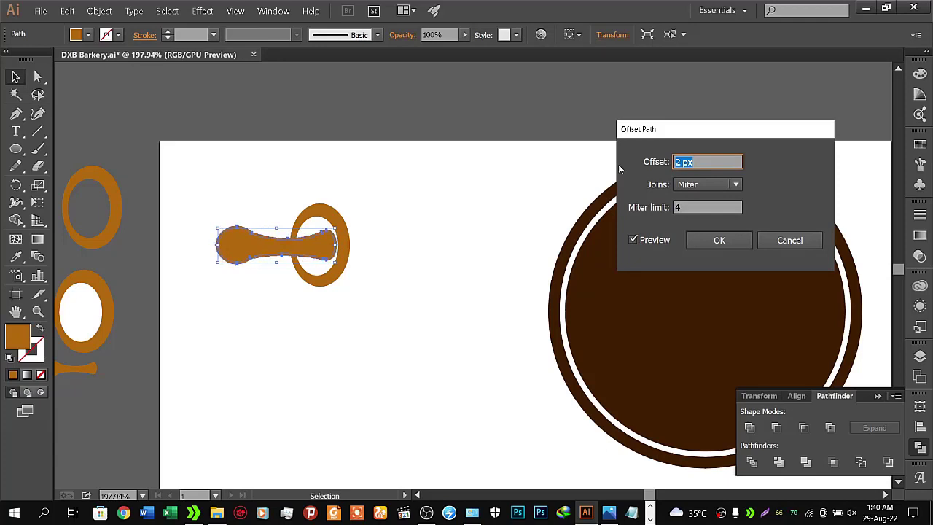
{"action": "left_click", "coordinate": [716, 241]}
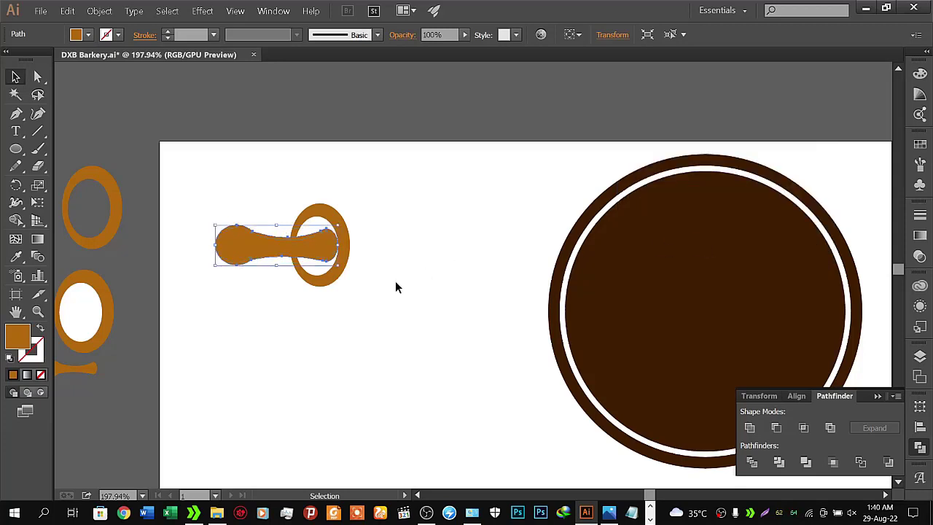
- Recolour the offset stem copy's fill yellow
{"action": "left_click", "coordinate": [88, 35]}
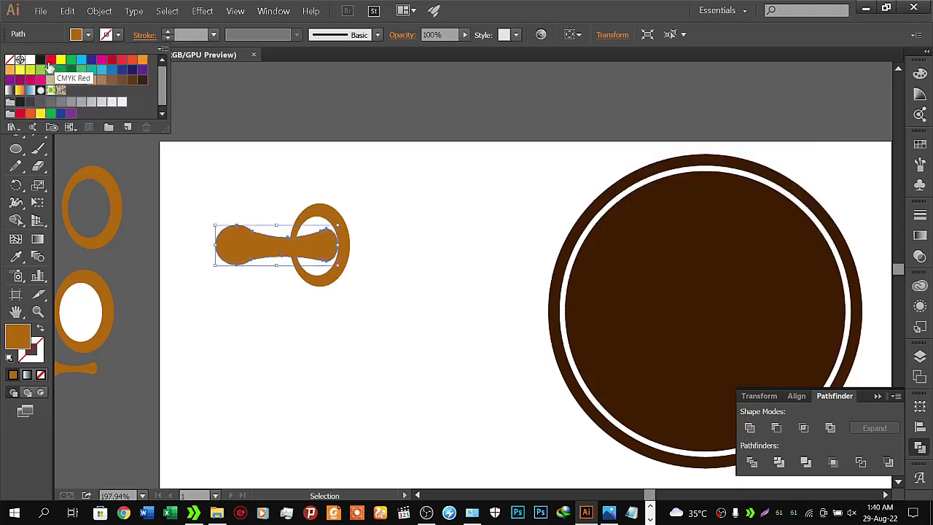
{"action": "left_click", "coordinate": [30, 60]}
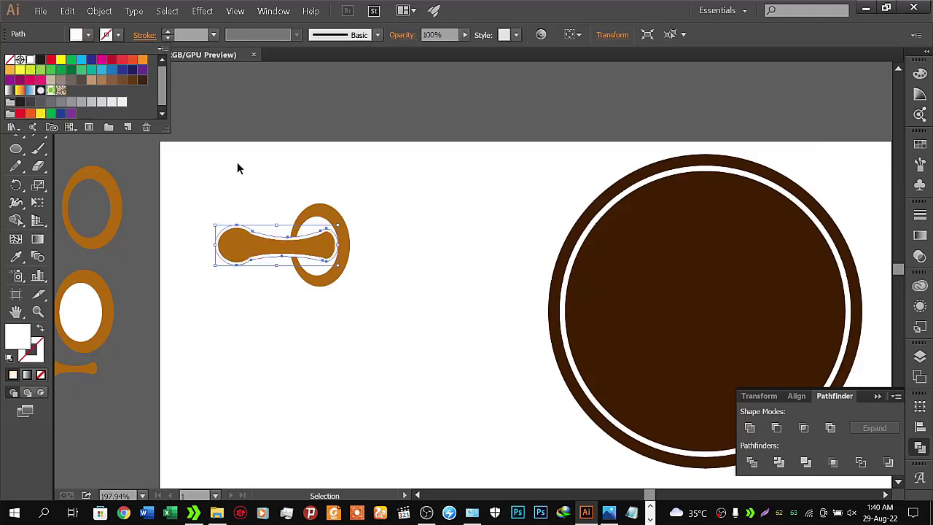
{"action": "left_click", "coordinate": [60, 59]}
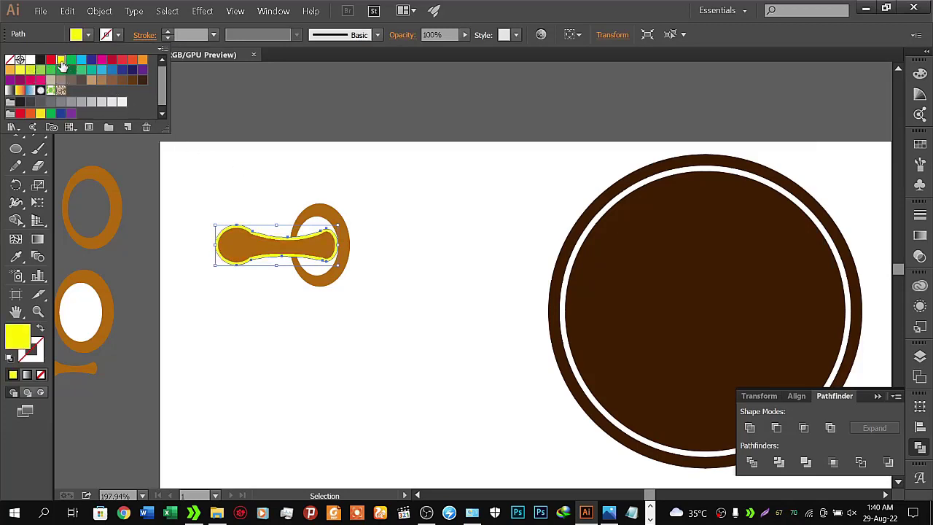
{"action": "left_click", "coordinate": [206, 176]}
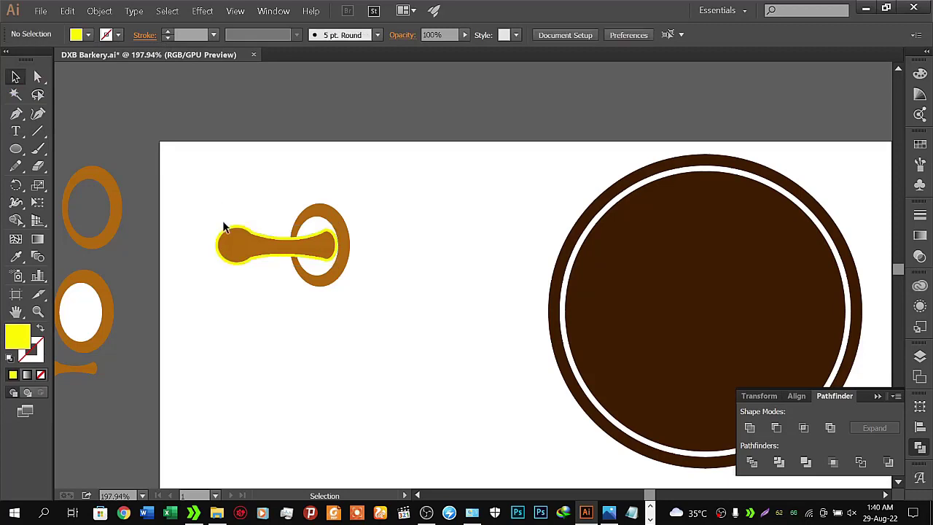
- Zoom in and subtract the yellow stem outline from the ring with Pathfinder Minus Front
{"action": "key", "text": "z"}
{"action": "left_click_drag", "start_coordinate": [308, 244], "coordinate": [427, 216]}
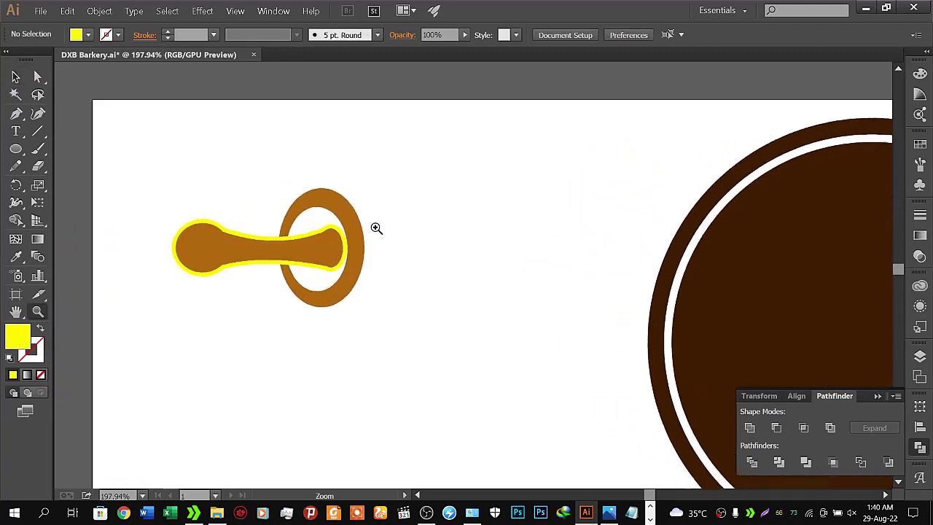
{"action": "left_click_drag", "start_coordinate": [347, 235], "coordinate": [441, 256]}
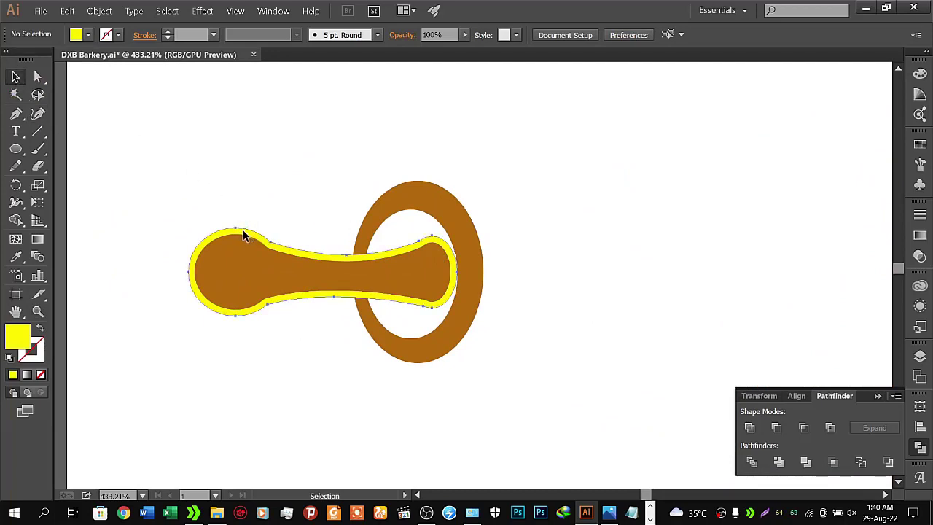
{"action": "left_click", "coordinate": [245, 235]}
{"action": "left_click", "coordinate": [387, 210], "text": "shift"}
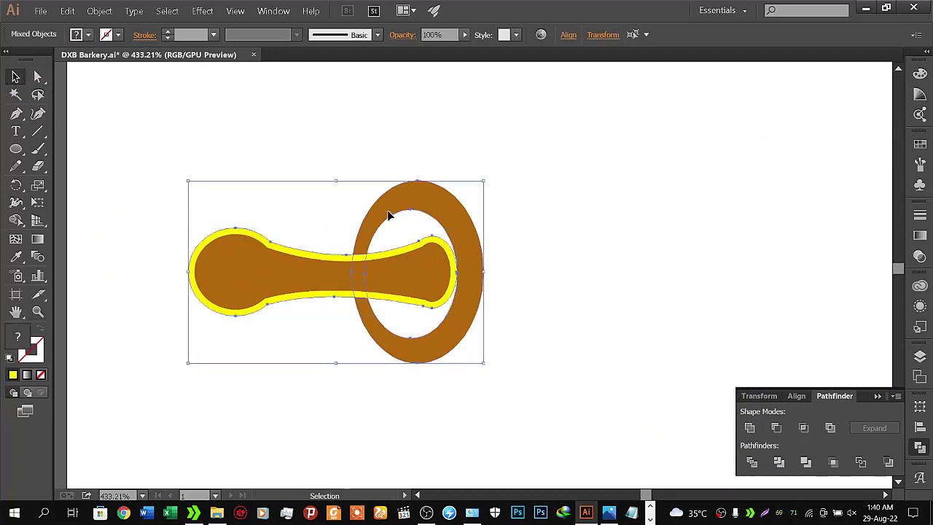
{"action": "left_click", "coordinate": [777, 428]}
{"action": "left_click", "coordinate": [683, 289]}
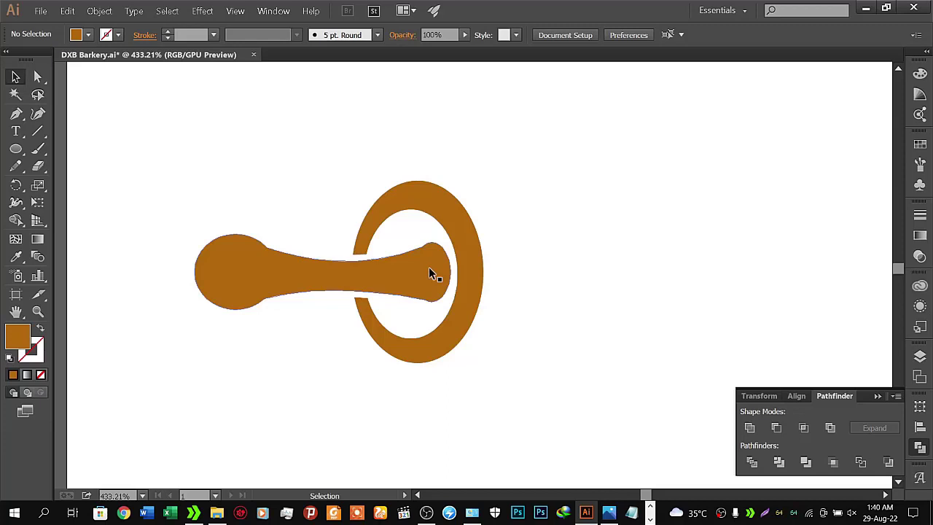
- Zoom out and group the stem and ring together
{"action": "key", "text": "z"}
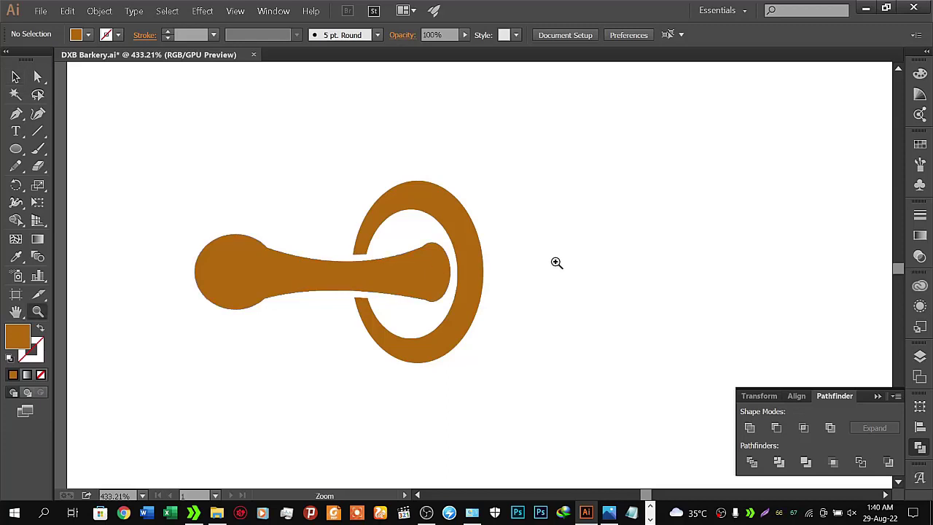
{"action": "left_click", "coordinate": [557, 260], "text": "alt"}
{"action": "left_click", "coordinate": [468, 271], "text": "alt"}
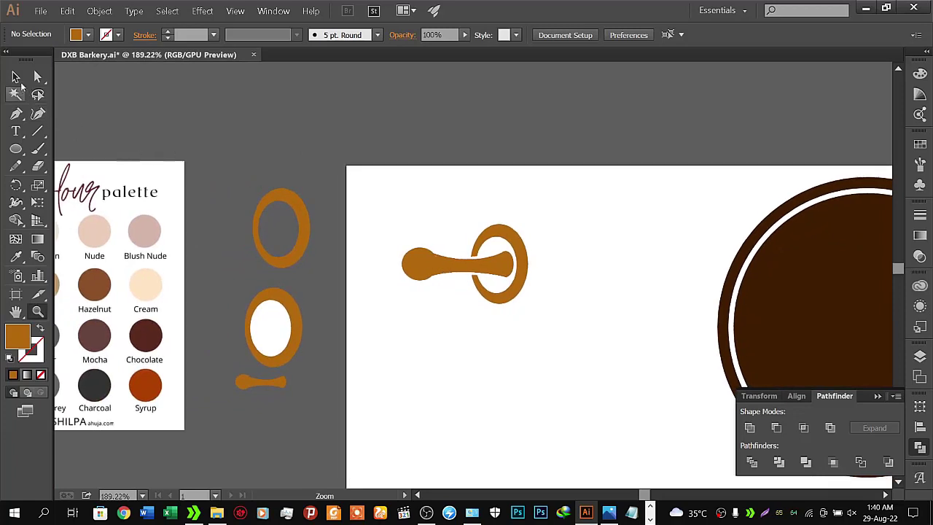
{"action": "key", "text": "v"}
{"action": "left_click_drag", "start_coordinate": [394, 209], "coordinate": [530, 318]}
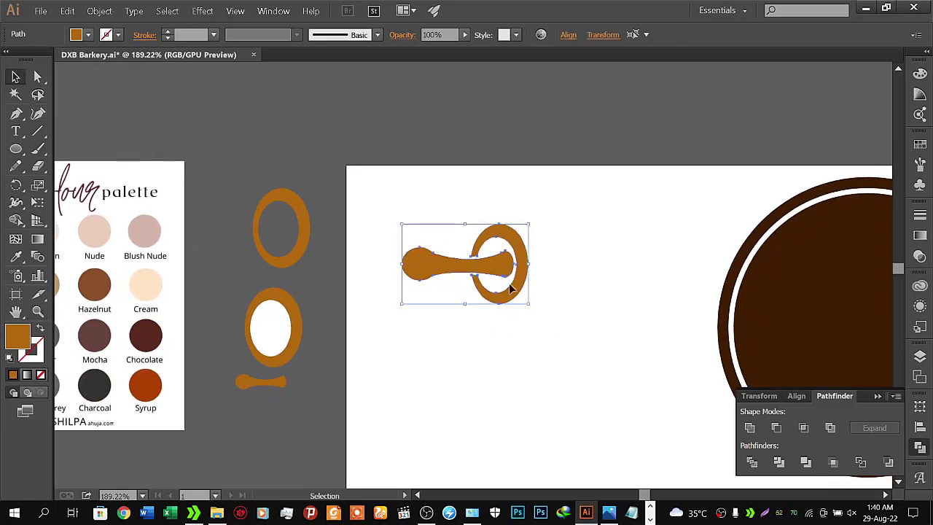
{"action": "right_click", "coordinate": [498, 270]}
{"action": "left_click", "coordinate": [525, 318]}
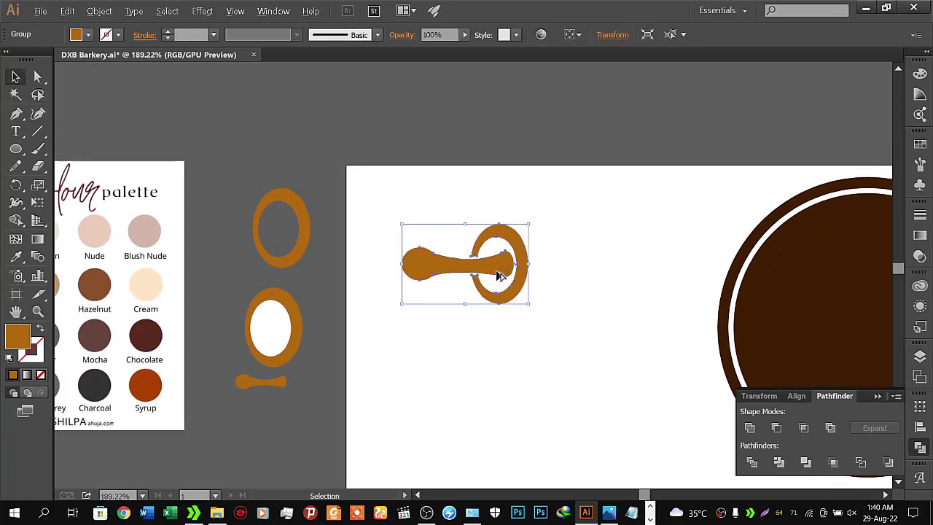
- Place a scaled-down copy of the group near the top, above the artboard
{"action": "mouse_move", "coordinate": [515, 291]}
{"action": "left_mouse_down"}
{"action": "mouse_move", "coordinate": [366, 137]}
{"action": "mouse_move", "coordinate": [332, 118]}
{"action": "left_mouse_up"}
{"action": "left_click", "coordinate": [389, 204]}
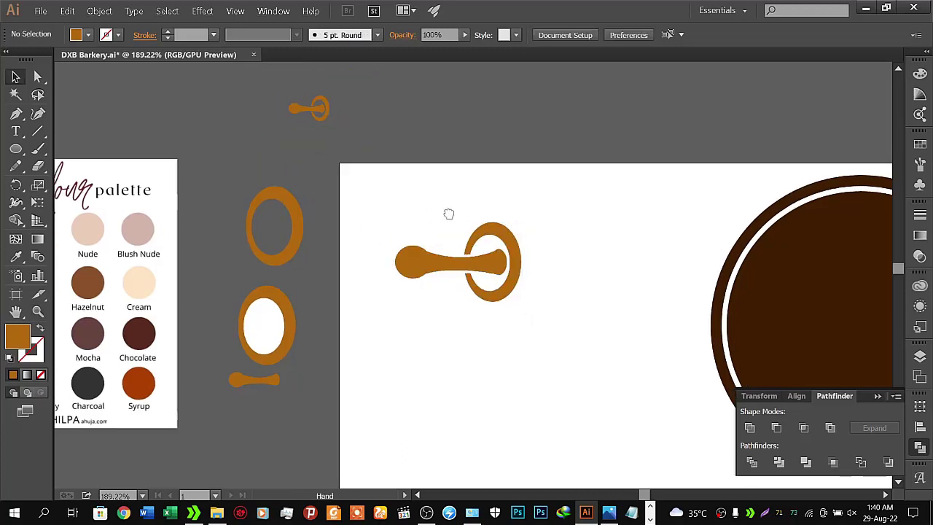
{"action": "scroll", "coordinate": [448, 212], "scroll_direction": "down", "scroll_amount": 2}
{"action": "scroll", "coordinate": [408, 200], "scroll_direction": "right", "scroll_amount": 4}
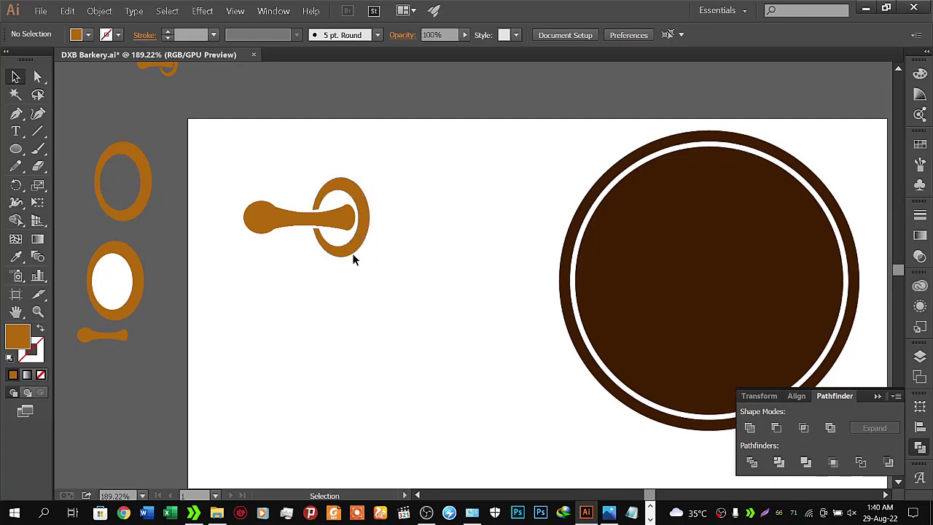
- Tilt the rolling-pin group about 15°
{"action": "left_click_drag", "start_coordinate": [232, 145], "coordinate": [399, 270]}
{"action": "right_click", "coordinate": [340, 217]}
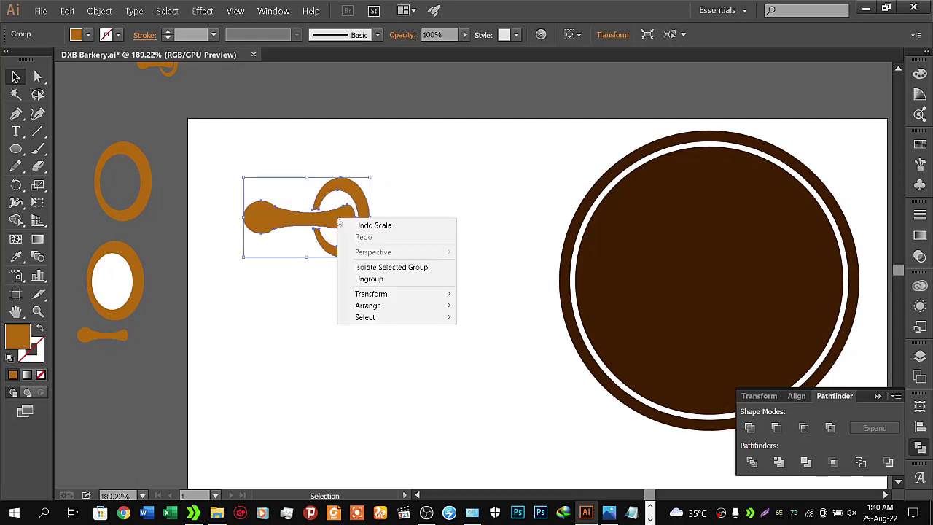
{"action": "left_click", "coordinate": [400, 217]}
{"action": "left_click", "coordinate": [351, 218]}
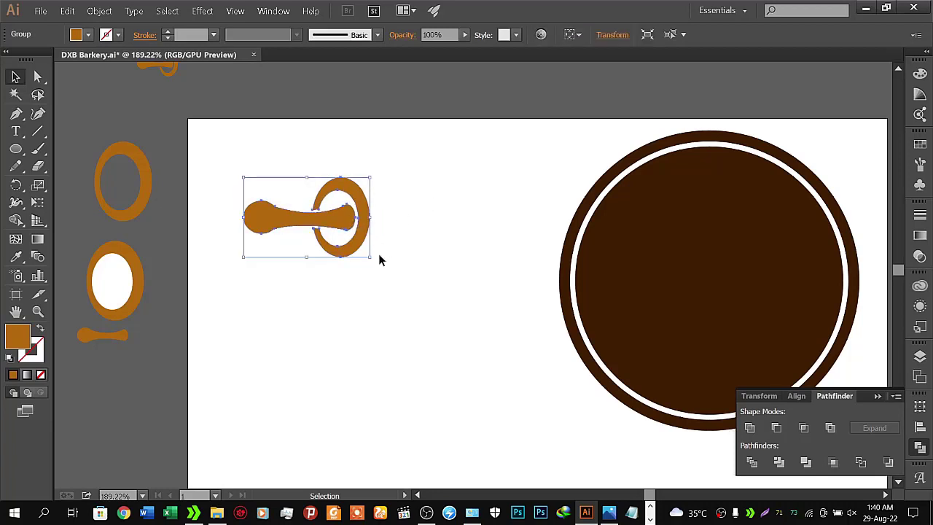
{"action": "left_click_drag", "start_coordinate": [370, 258], "coordinate": [398, 251]}
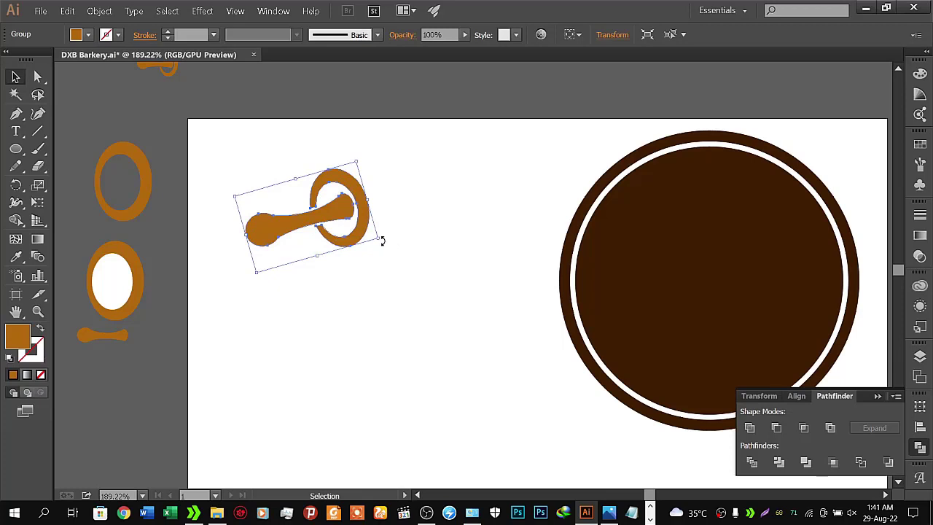
{"action": "left_click_drag", "start_coordinate": [382, 241], "coordinate": [373, 243]}
{"action": "left_click", "coordinate": [380, 277]}
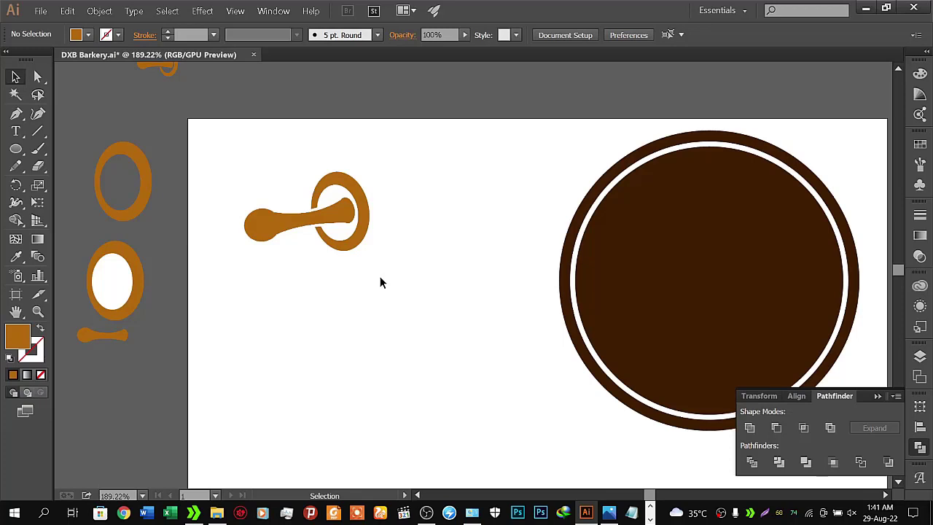
{"action": "key", "text": "ctrl+z"}
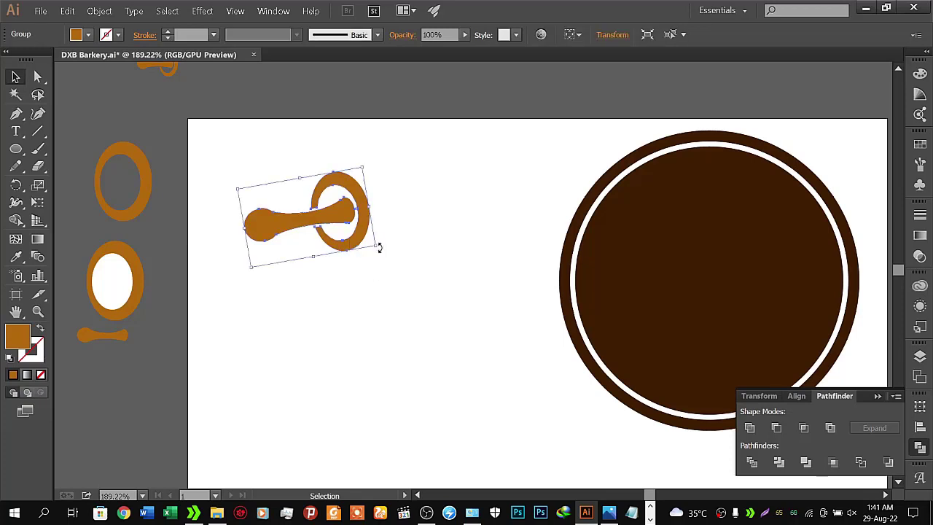
{"action": "mouse_move", "coordinate": [379, 248]}
{"action": "left_mouse_down"}
{"action": "mouse_move", "coordinate": [363, 378]}
{"action": "mouse_move", "coordinate": [654, 378]}
{"action": "left_mouse_up"}
- Drag the tilted rolling-pin group to the lower left, beside the brown badge
{"action": "left_click", "coordinate": [368, 318]}
{"action": "mouse_move", "coordinate": [593, 379]}
{"action": "left_mouse_down"}
{"action": "mouse_move", "coordinate": [426, 394]}
{"action": "mouse_move", "coordinate": [376, 363]}
{"action": "mouse_move", "coordinate": [322, 388]}
{"action": "left_mouse_up"}
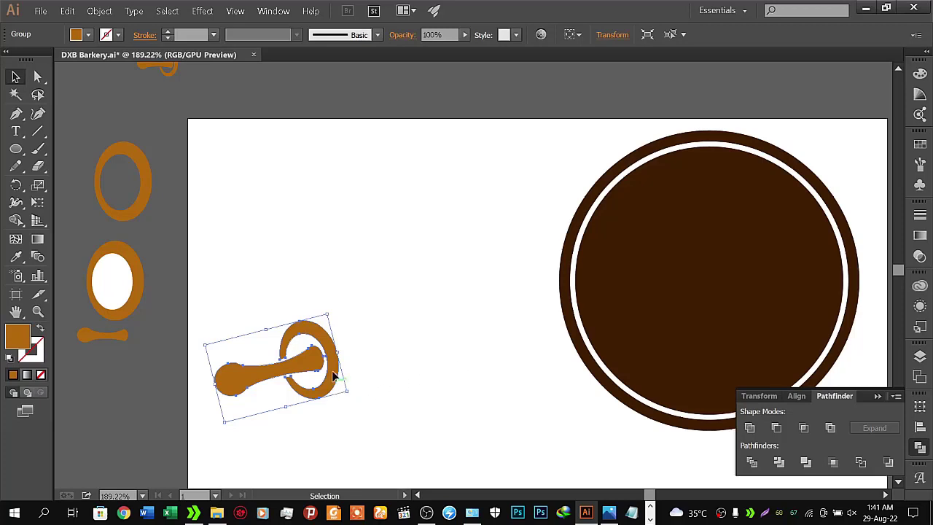
{"action": "left_click", "coordinate": [260, 263]}
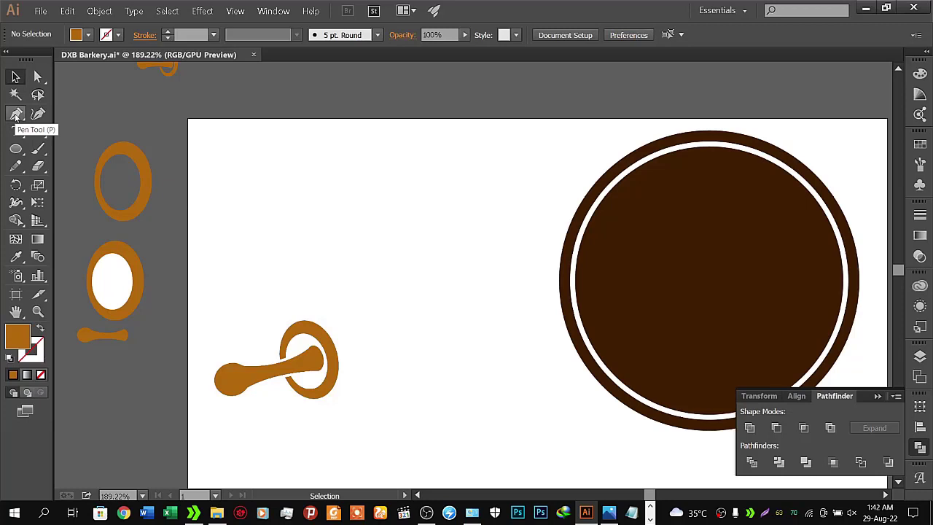
- Pan to the palette and sample the light orange swatch as fill with the Eyedropper
{"action": "key", "text": "space"}
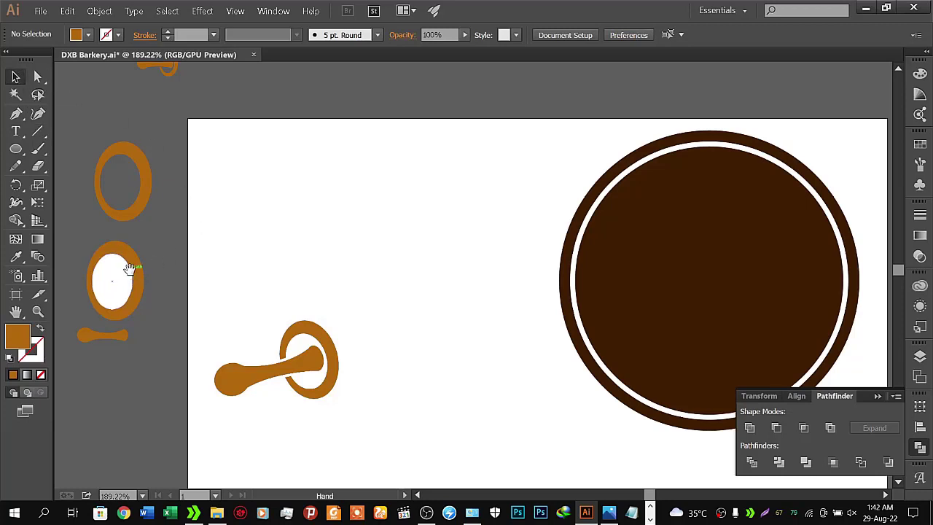
{"action": "mouse_move", "coordinate": [129, 269]}
{"action": "left_mouse_down"}
{"action": "mouse_move", "coordinate": [520, 374]}
{"action": "mouse_move", "coordinate": [473, 329]}
{"action": "mouse_move", "coordinate": [473, 173]}
{"action": "mouse_move", "coordinate": [495, 87]}
{"action": "mouse_move", "coordinate": [491, 390]}
{"action": "left_mouse_up"}
{"action": "left_click_drag", "start_coordinate": [448, 182], "coordinate": [416, 362]}
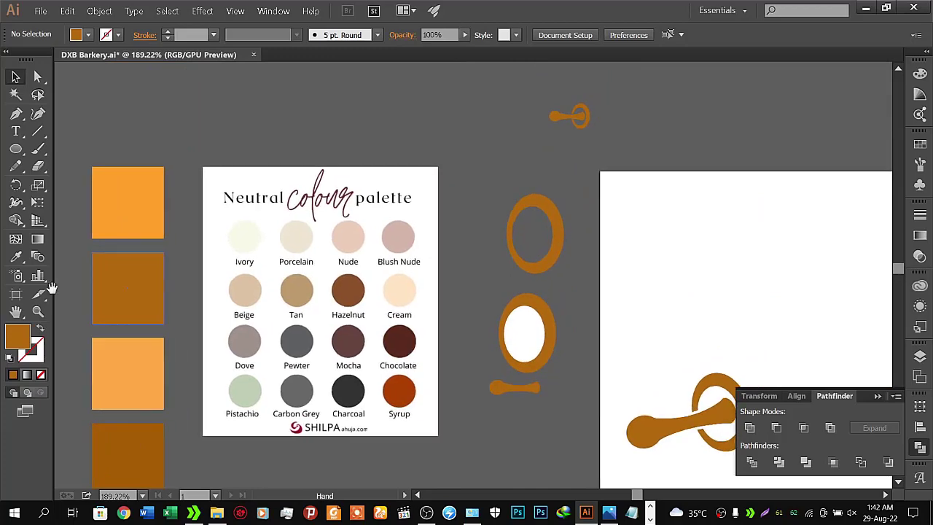
{"action": "left_click", "coordinate": [16, 257]}
{"action": "left_click", "coordinate": [146, 187]}
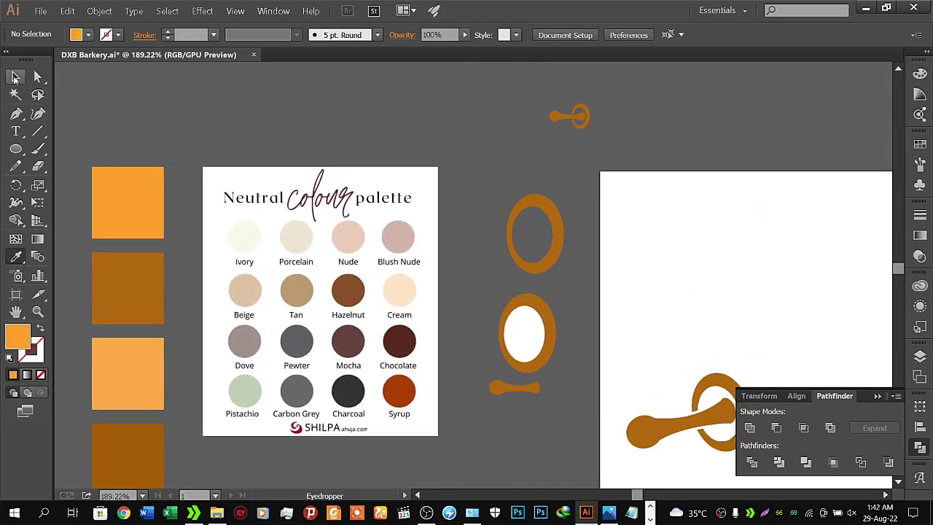
- Draw a pen segment from the top of the ring toward the upper right
{"action": "left_click", "coordinate": [16, 113]}
{"action": "mouse_move", "coordinate": [594, 252]}
{"action": "left_mouse_down"}
{"action": "mouse_move", "coordinate": [440, 235]}
{"action": "mouse_move", "coordinate": [170, 140]}
{"action": "left_mouse_up"}
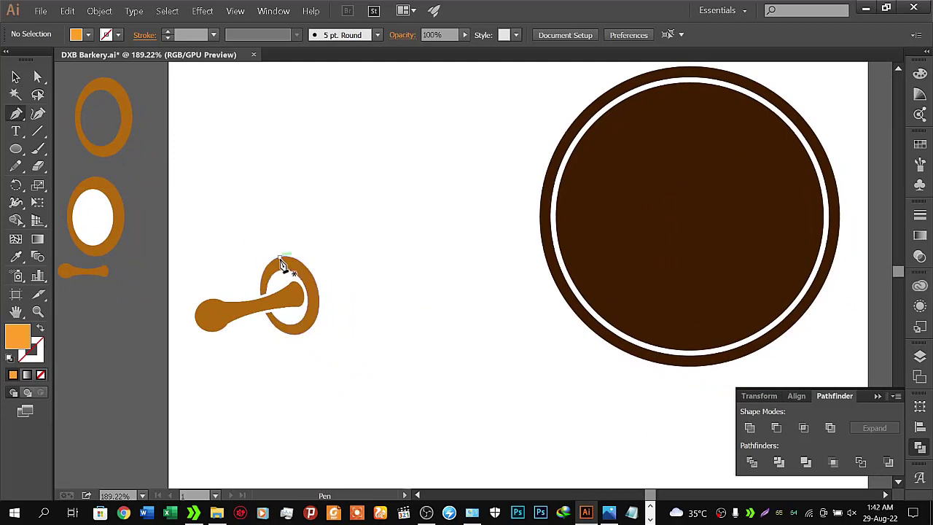
{"action": "left_click", "coordinate": [280, 258]}
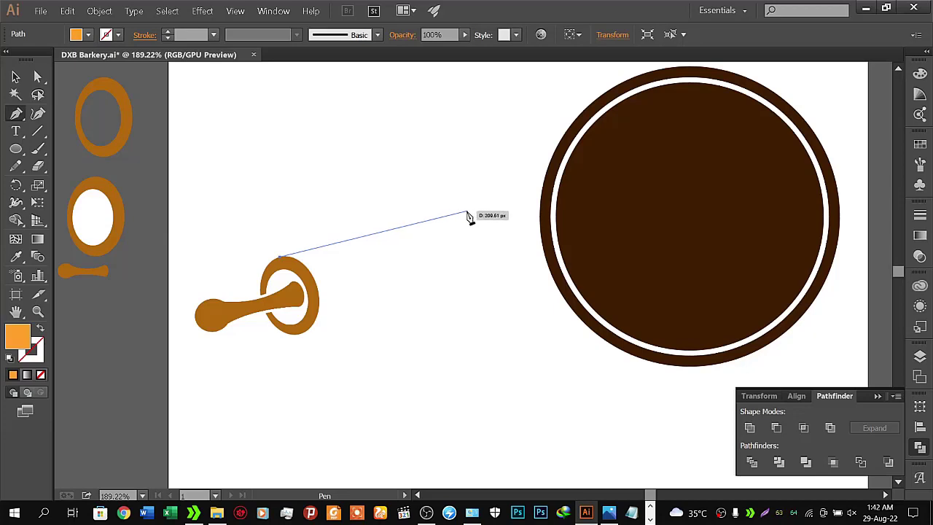
{"action": "left_click", "coordinate": [467, 213]}
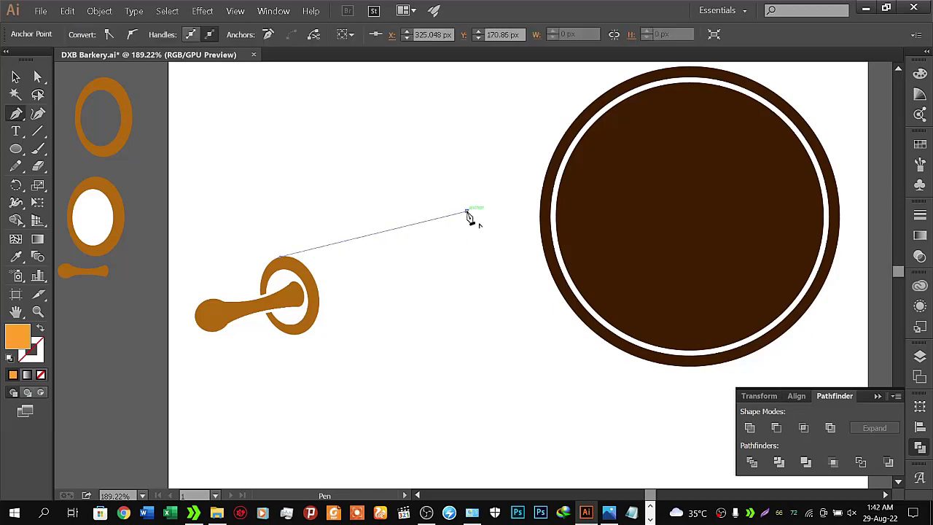